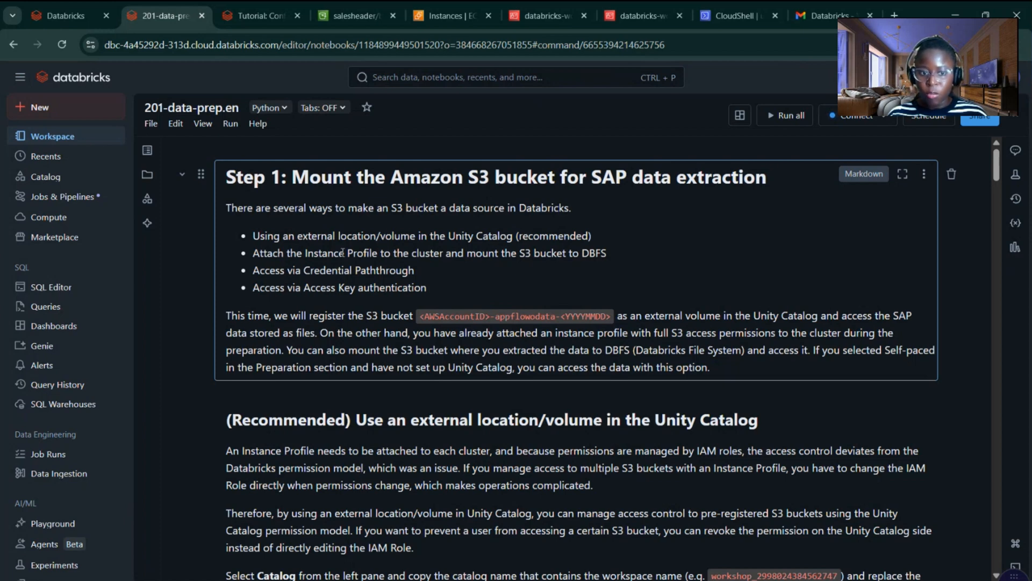
# Step: Review the notebook's S3 mounting instructions and copy the name of the databricks_on_aws catalog from Catalog Explorer in a separate tab
pyautogui.moveTo(266, 253); pyautogui.dragTo(611, 256)
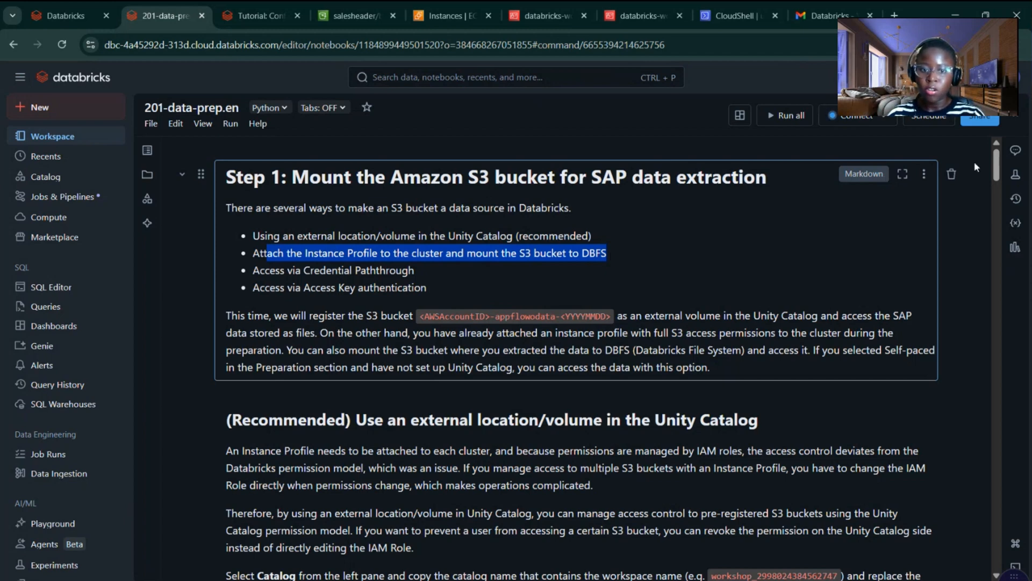
pyautogui.moveTo(993, 171); pyautogui.dragTo(996, 197)
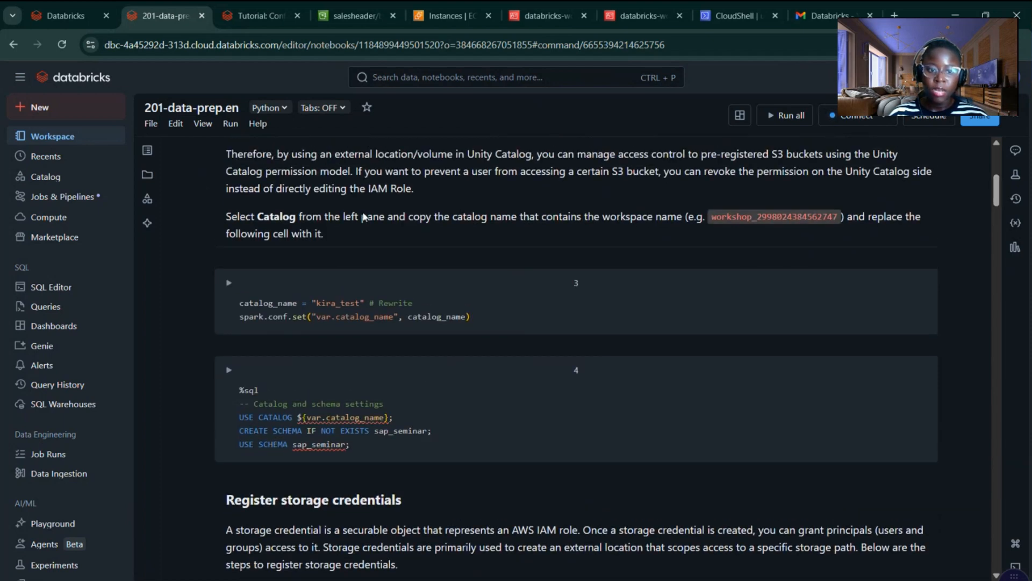
pyautogui.middleClick(41, 176)
pyautogui.click(231, 15)
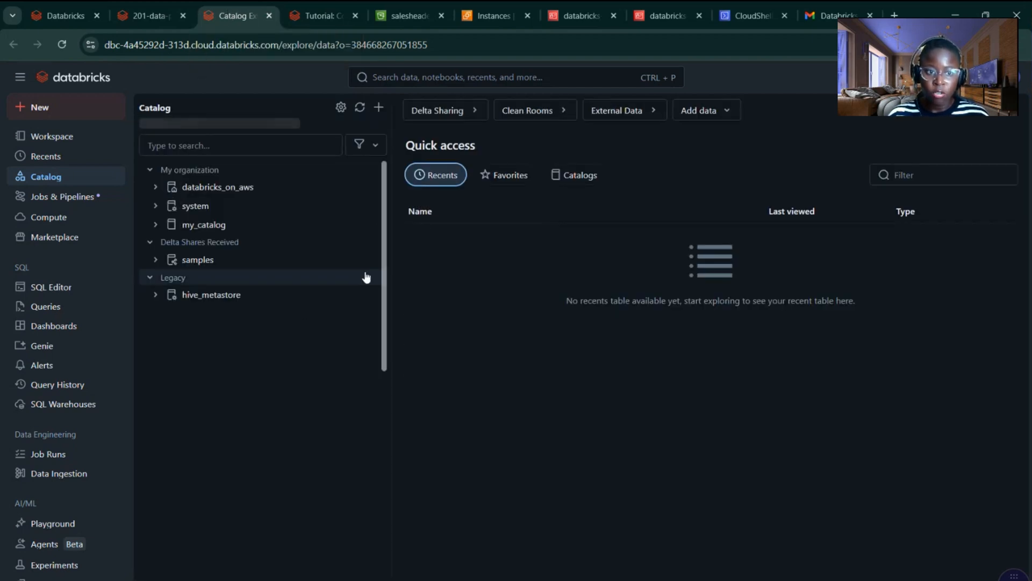
pyautogui.click(200, 188)
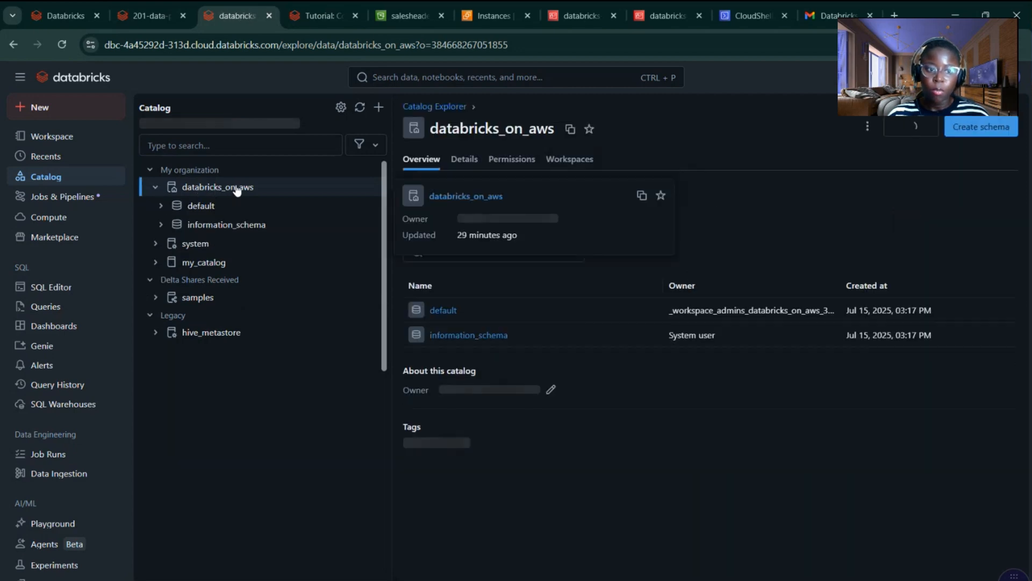
pyautogui.click(570, 130)
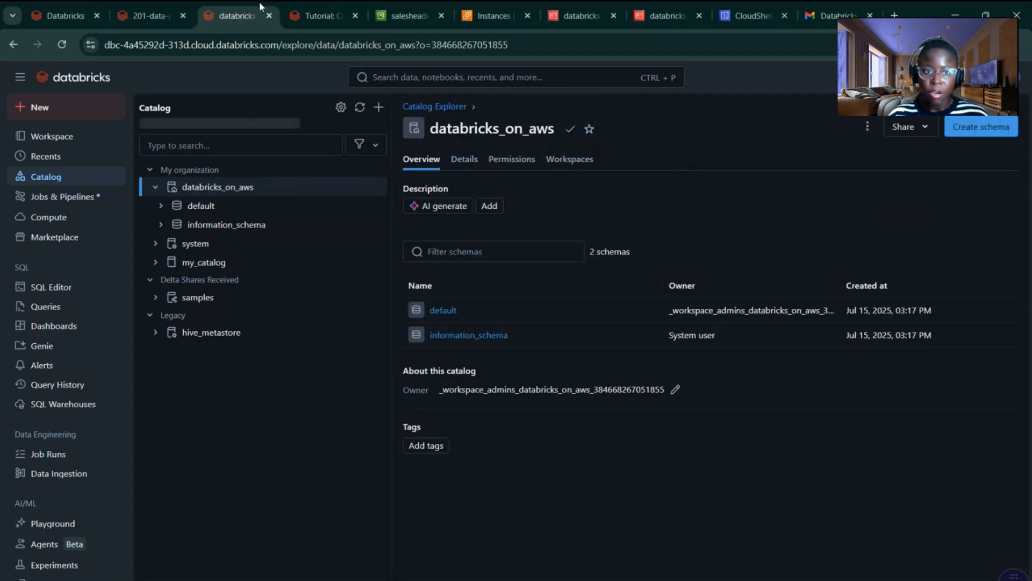
# Step: Replace the catalog_name value in cell 3 of the 201-data-prep.en notebook with databricks_on_aws and allow clipboard access
pyautogui.click(150, 16)
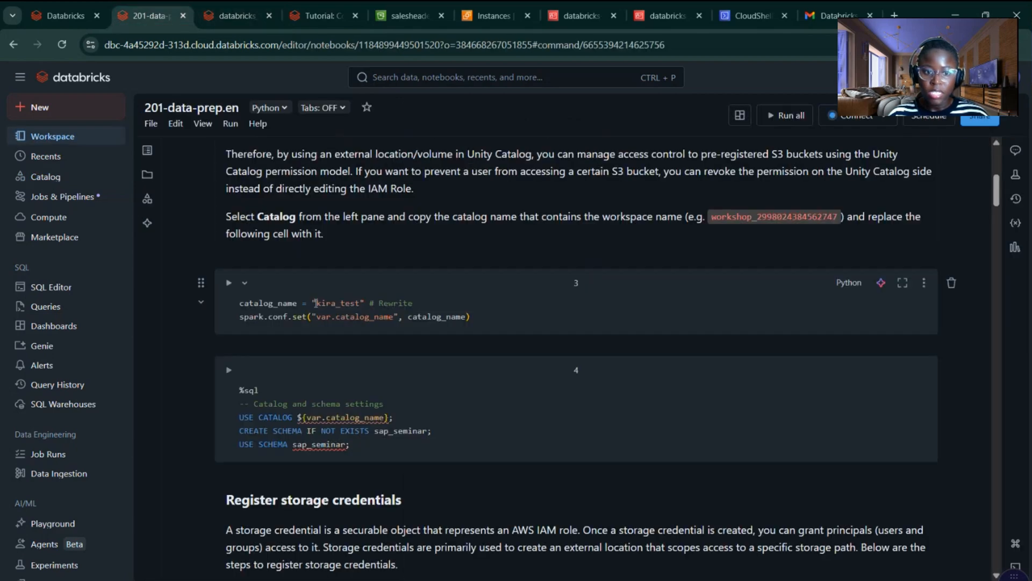
pyautogui.click(332, 304)
pyautogui.moveTo(316, 303); pyautogui.dragTo(361, 303)
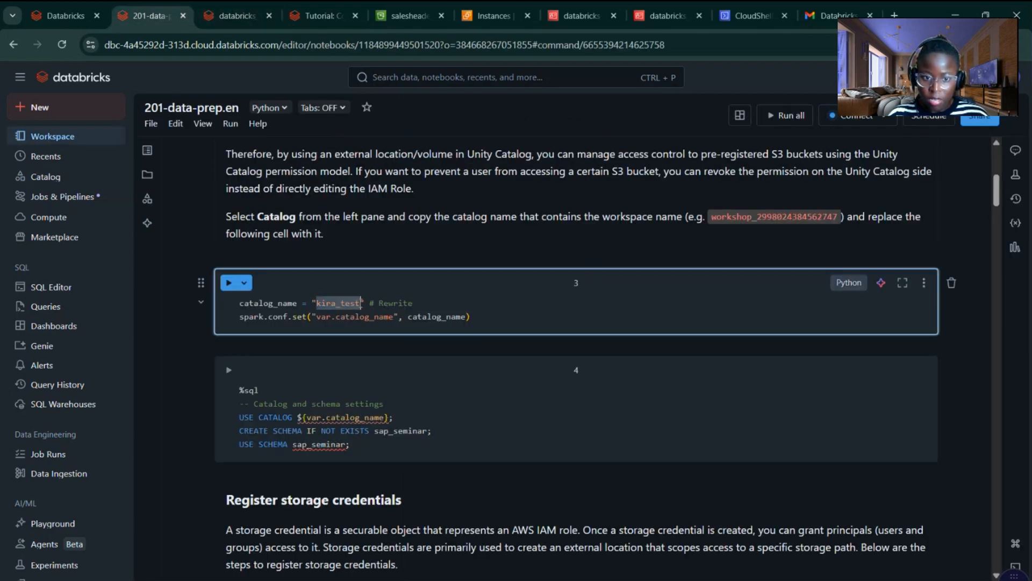
pyautogui.hotkey('ctrl', 'v')
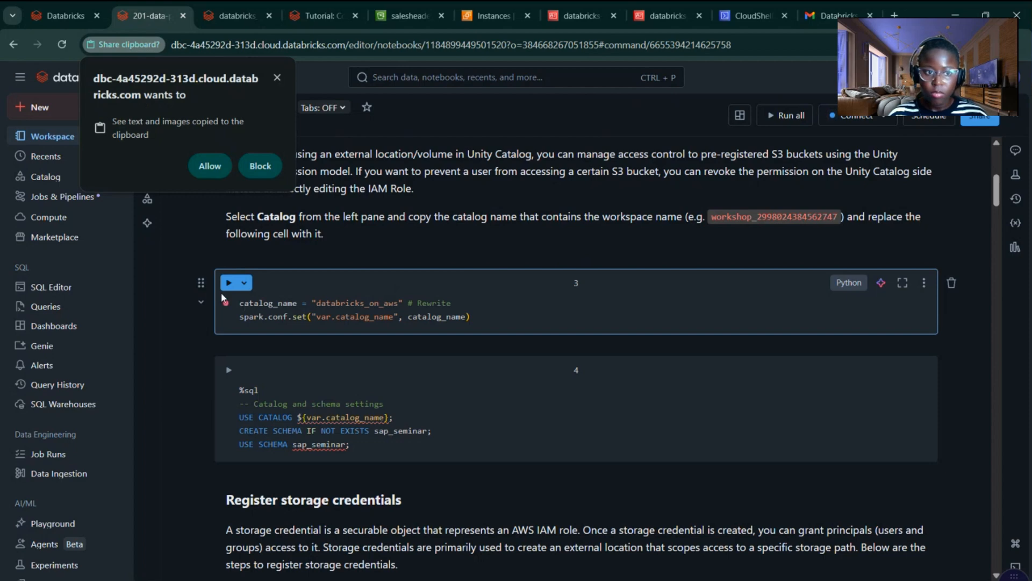
pyautogui.click(214, 169)
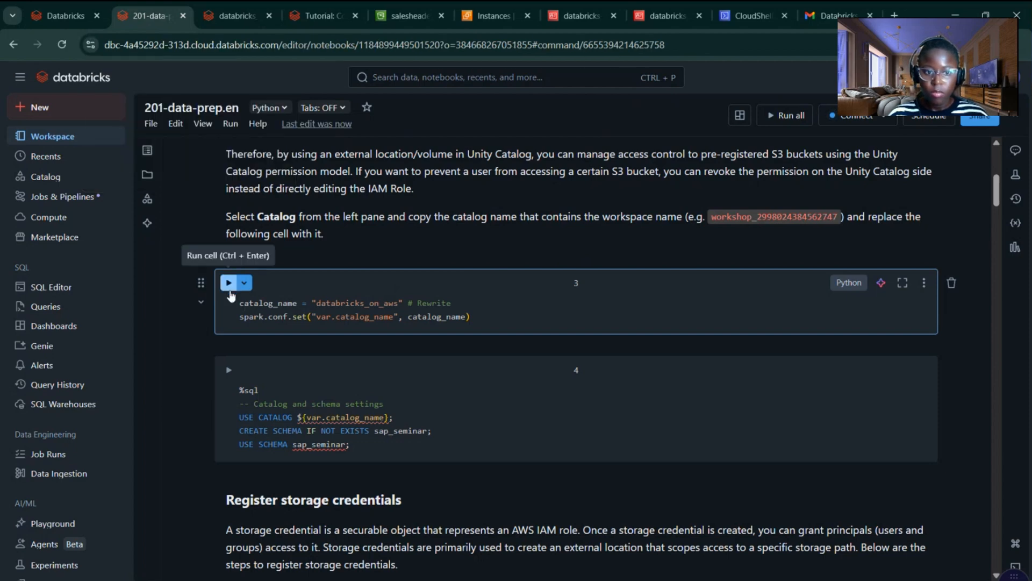
# Step: Try to run cell 3 on a new Personal Compute resource with i3.xlarge and Runtime 17.0 ML, and allow browser notifications
pyautogui.click(229, 283)
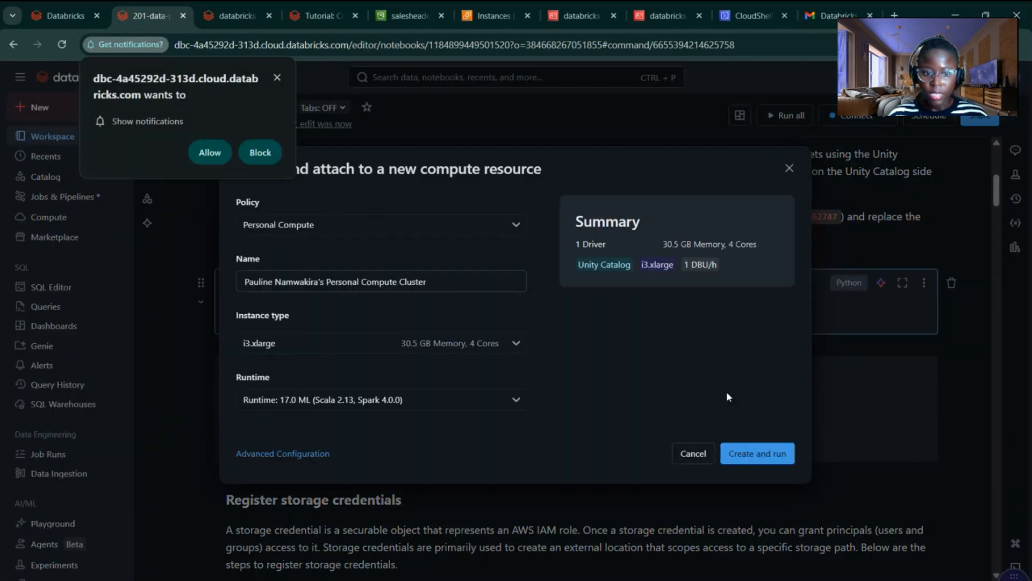
pyautogui.click(771, 458)
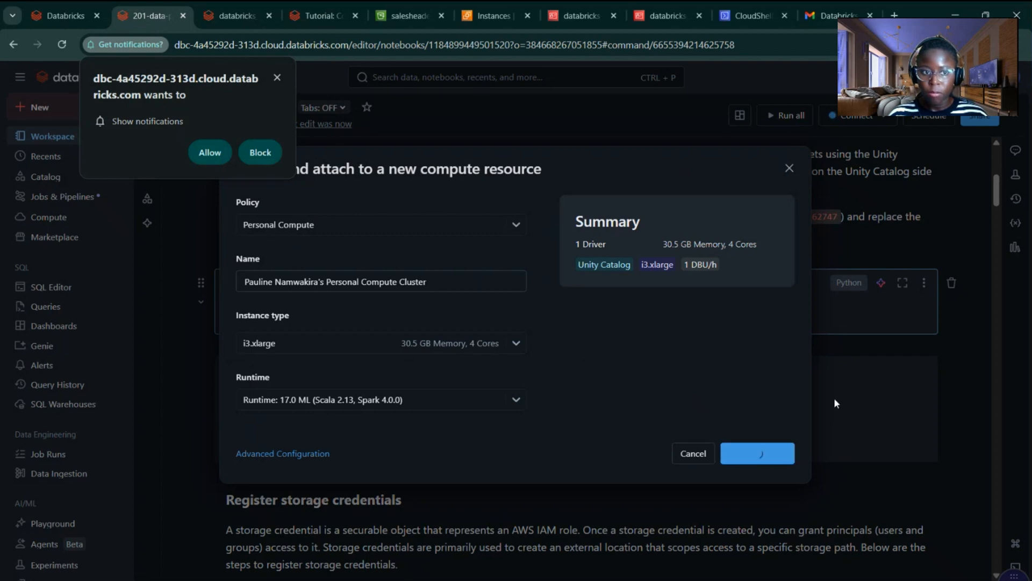
pyautogui.click(200, 151)
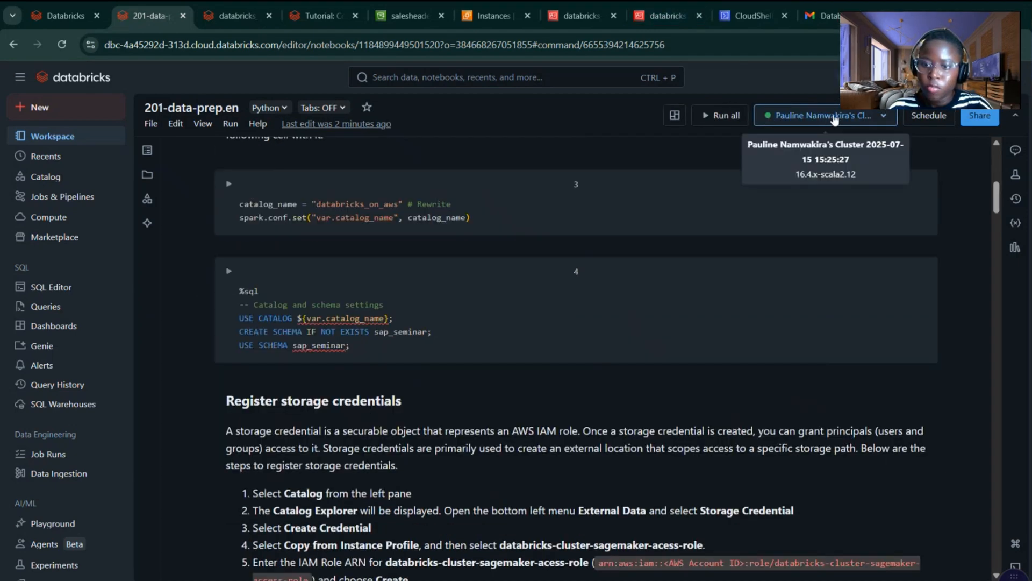
# Step: Run the catalog_name cell and the SQL cell that sets the catalog and creates the sap_seminar schema
pyautogui.click(229, 184)
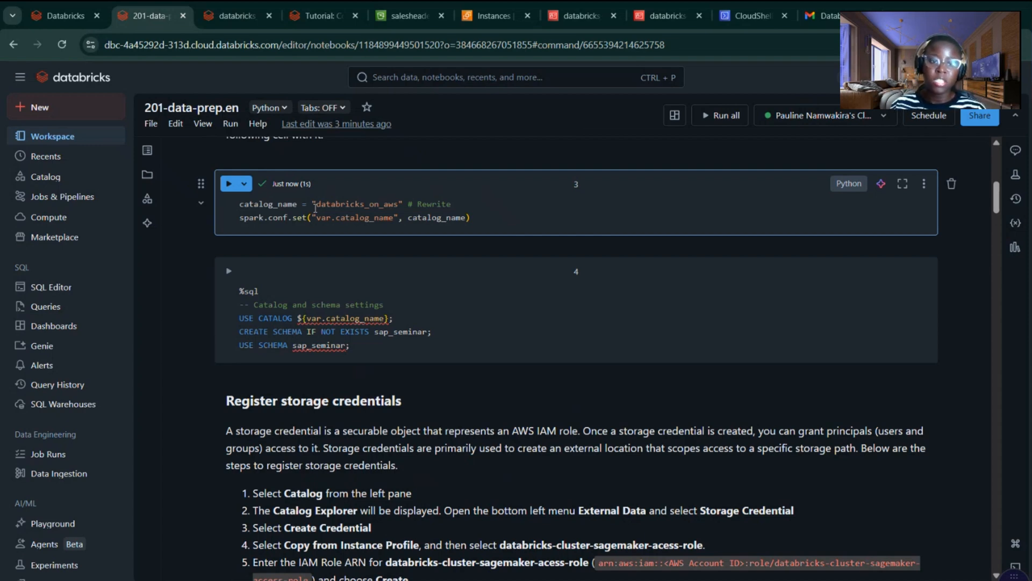
pyautogui.click(228, 271)
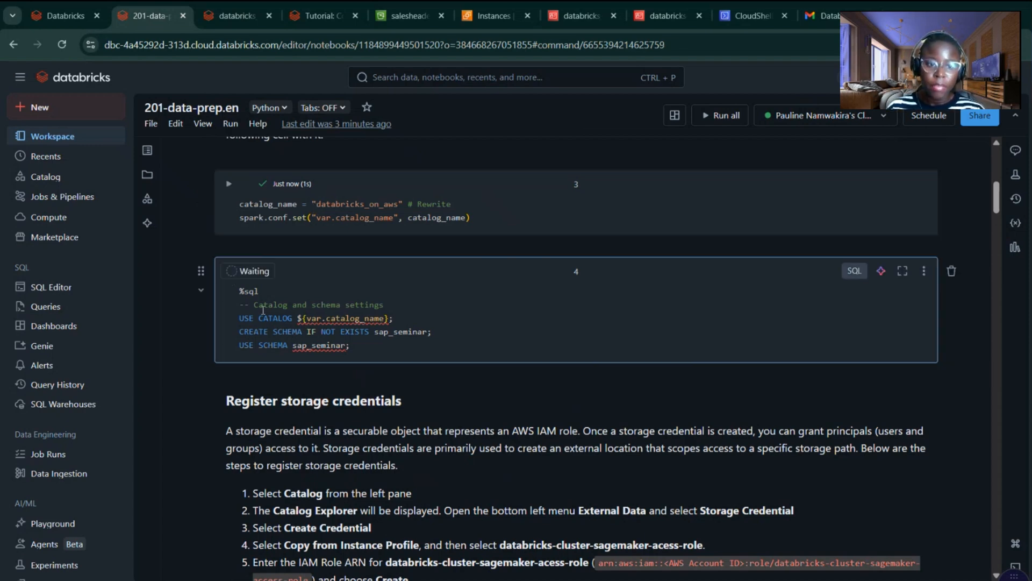
pyautogui.scroll(-2, 997, 211)
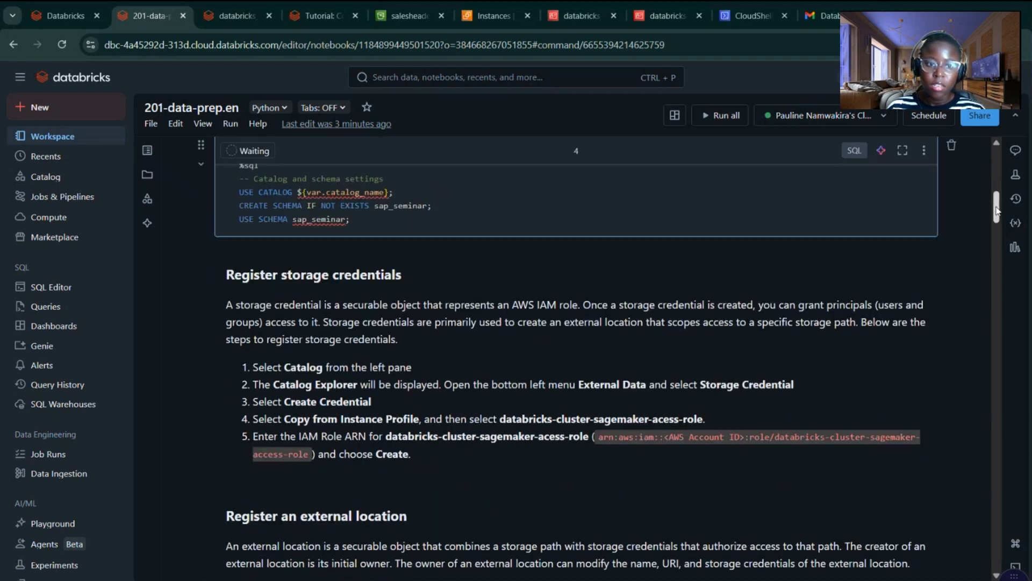
pyautogui.moveTo(998, 211); pyautogui.dragTo(997, 209)
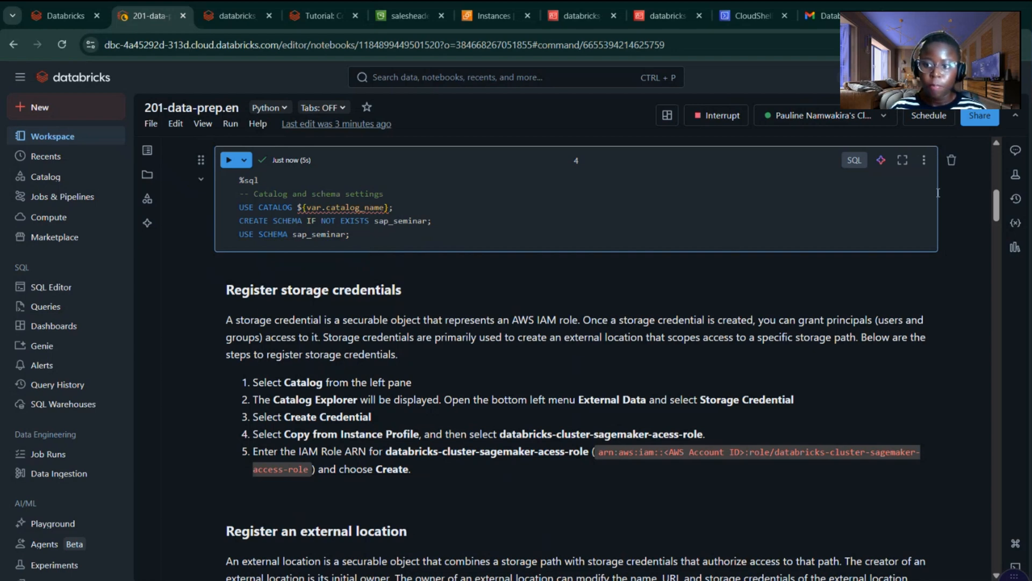
# Step: Read the storage credential instructions and start a new credential in the catalog's external data credentials
pyautogui.moveTo(996, 209); pyautogui.dragTo(998, 215)
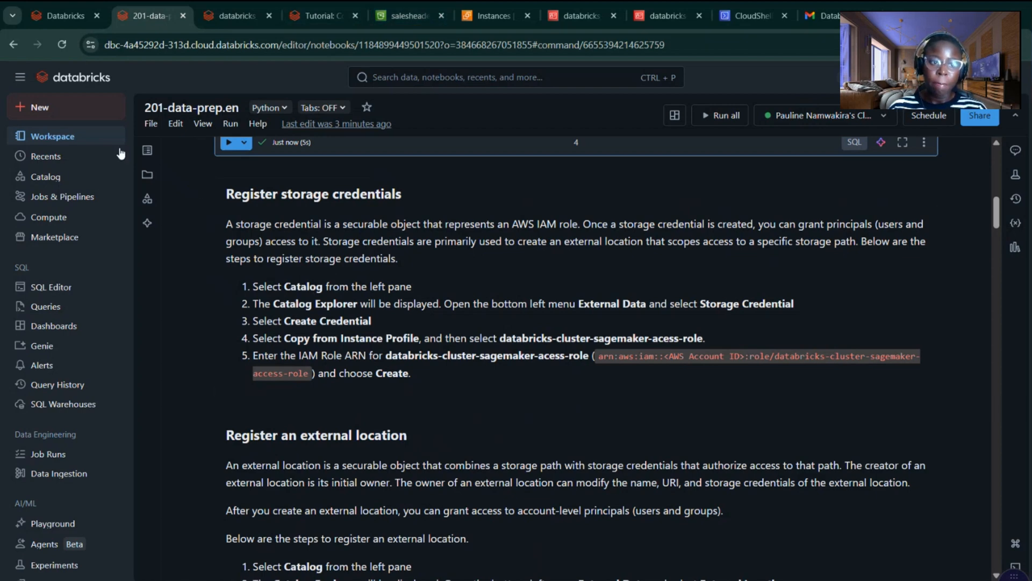
pyautogui.click(45, 177)
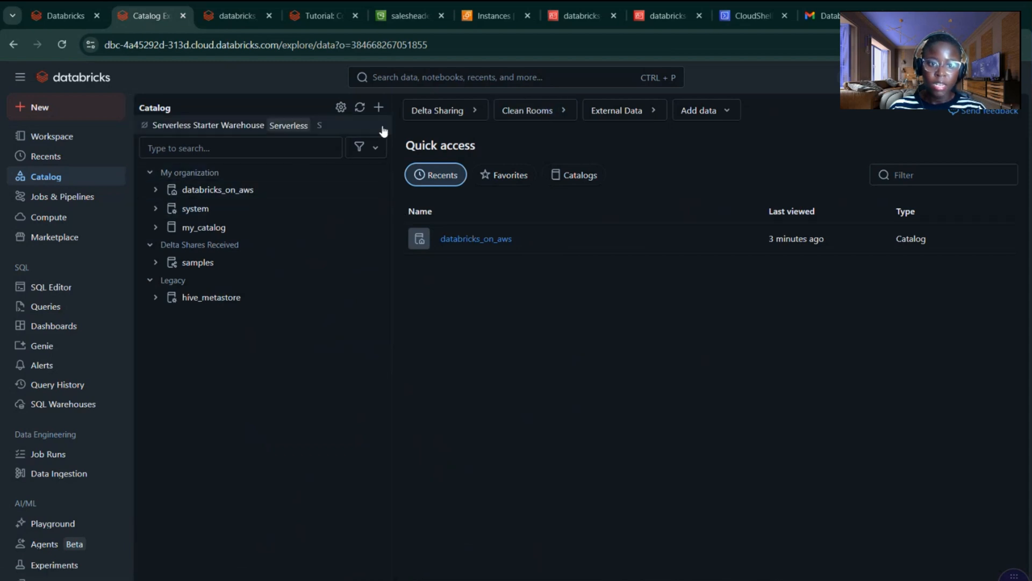
pyautogui.click(340, 107)
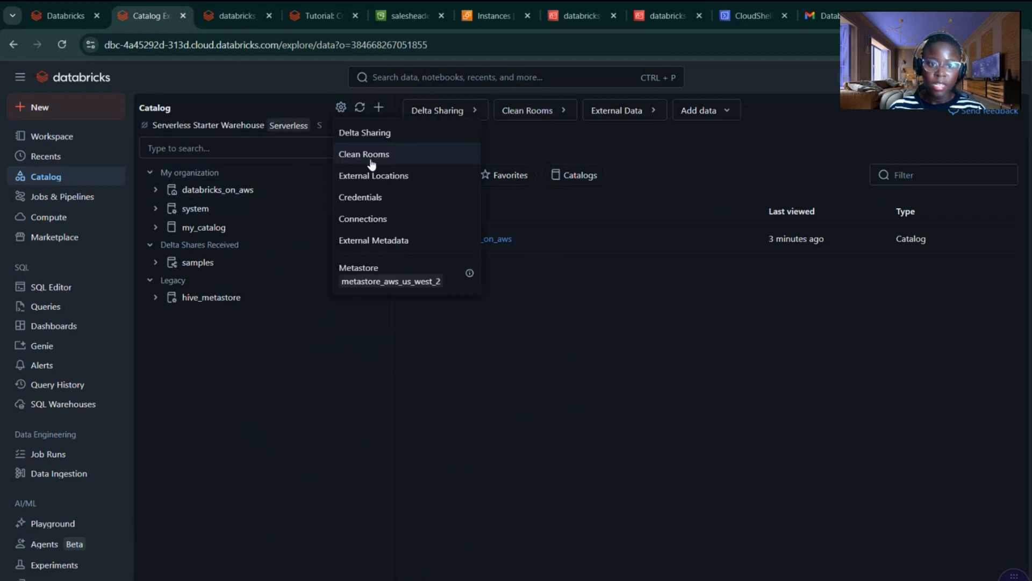
pyautogui.click(386, 198)
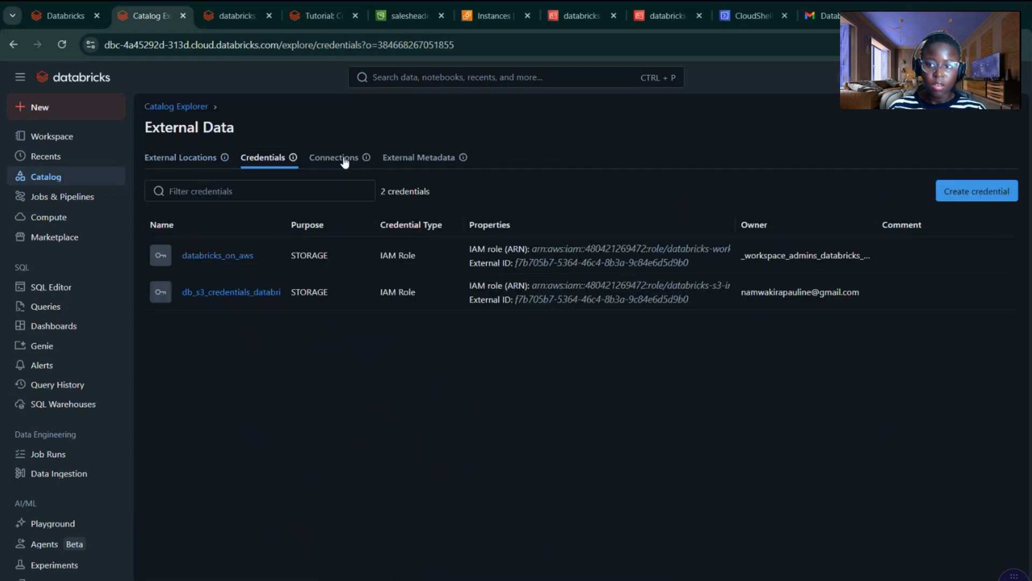
pyautogui.click(957, 189)
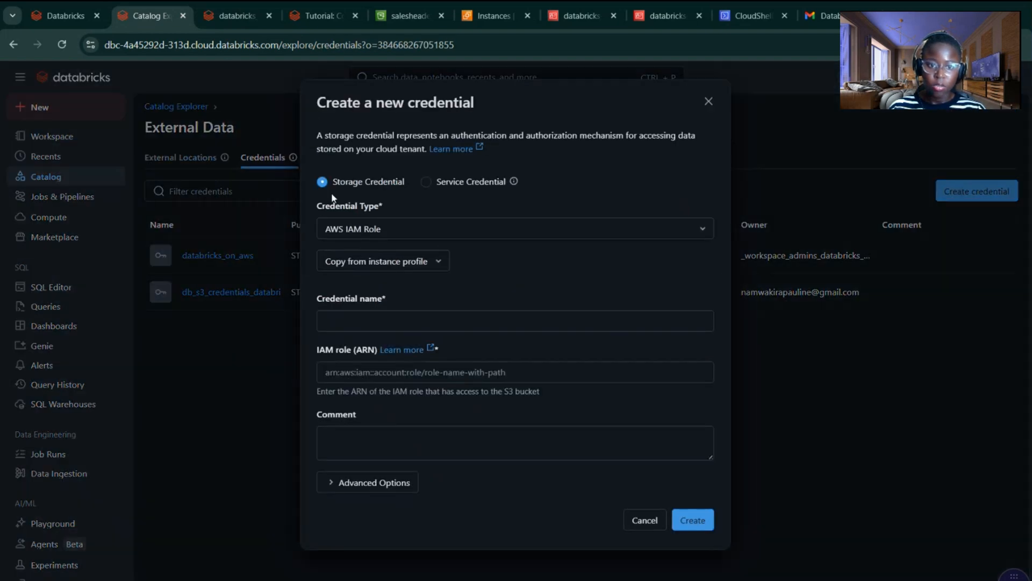
# Step: Keep AWS IAM Role as the credential type and copy the details from the databricks-cluster-sagemaker-access-role instance profile
pyautogui.click(392, 230)
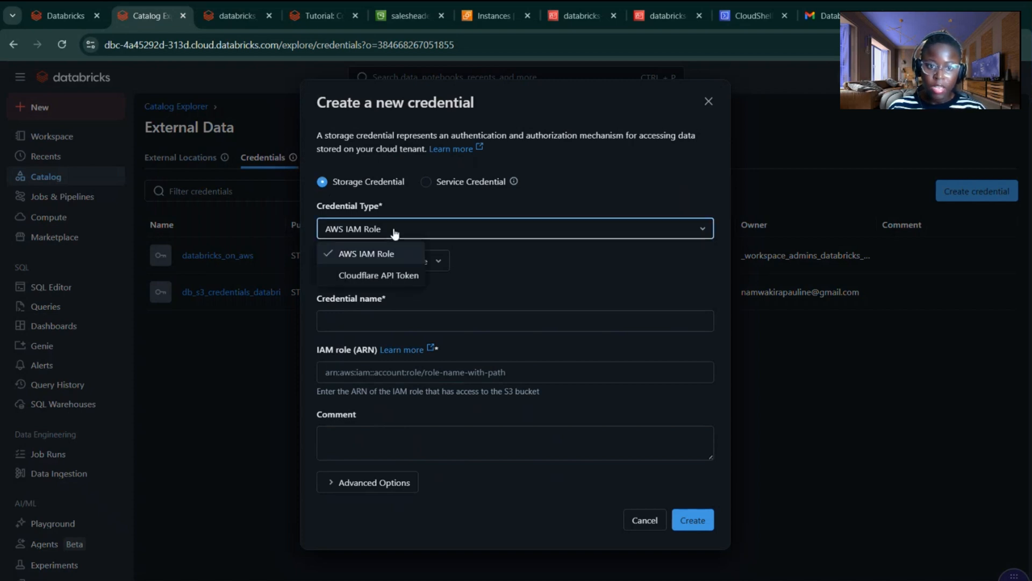
pyautogui.click(395, 232)
pyautogui.click(395, 232)
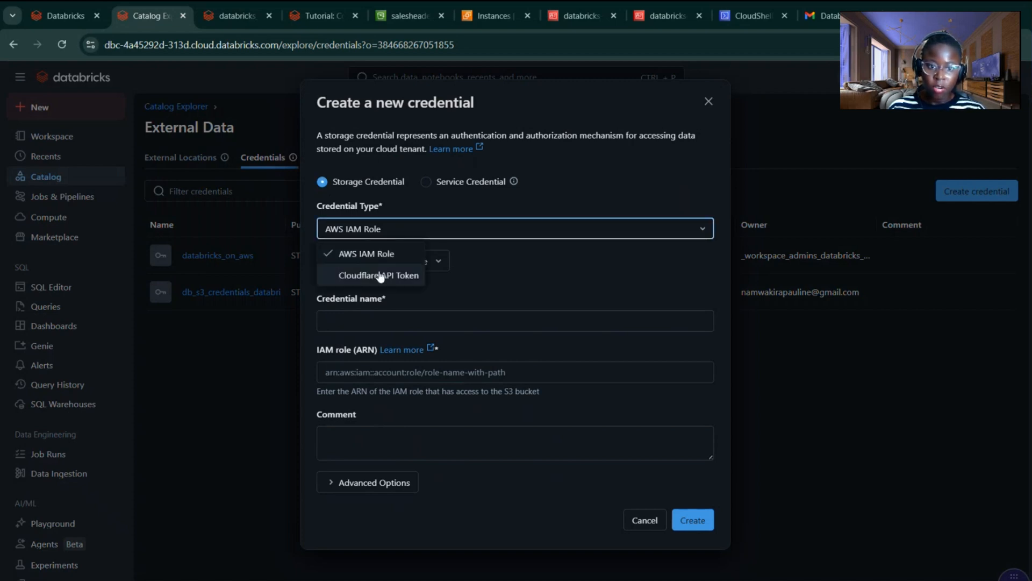
pyautogui.click(511, 231)
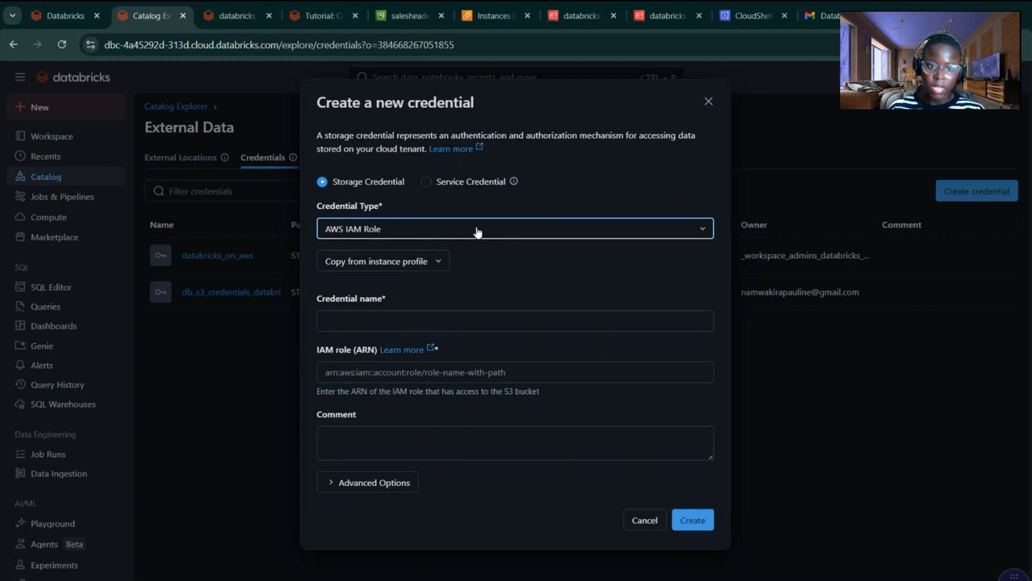
pyautogui.click(420, 262)
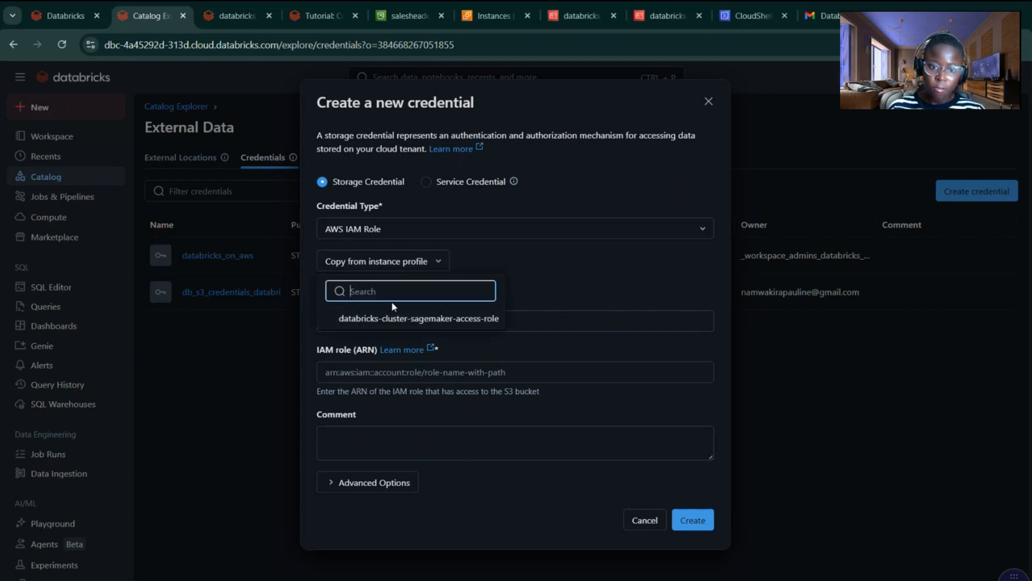
pyautogui.click(396, 321)
pyautogui.click(531, 248)
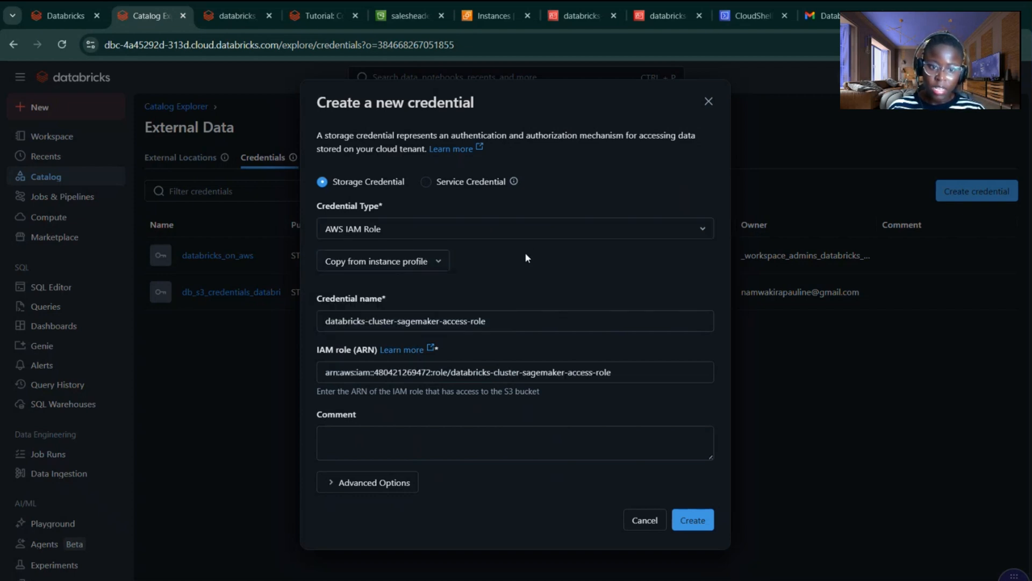
pyautogui.click(411, 263)
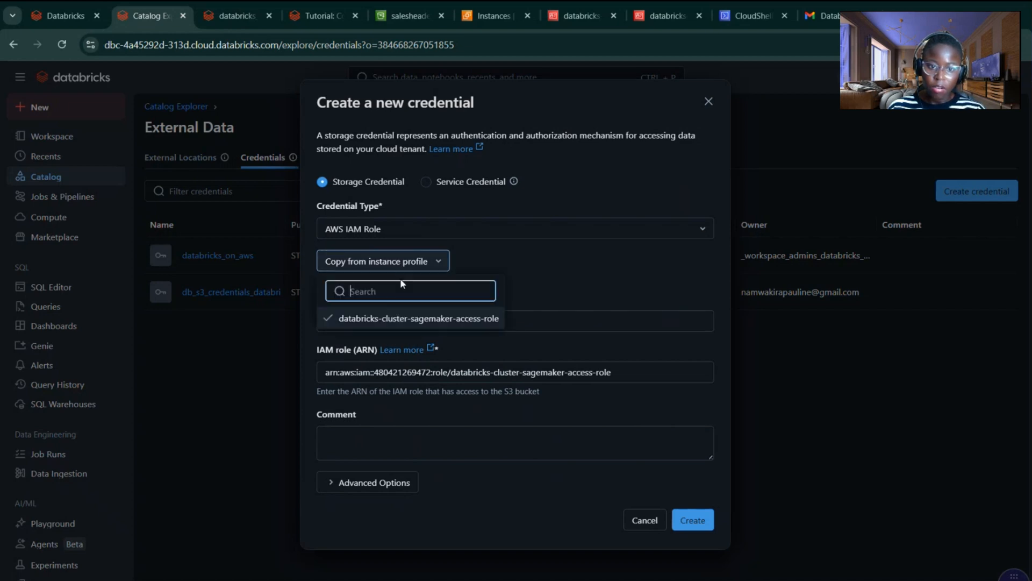
pyautogui.click(541, 262)
# Step: Check the credential name and IAM role ARN, leave the comment empty, and create the storage credential
pyautogui.click(609, 375)
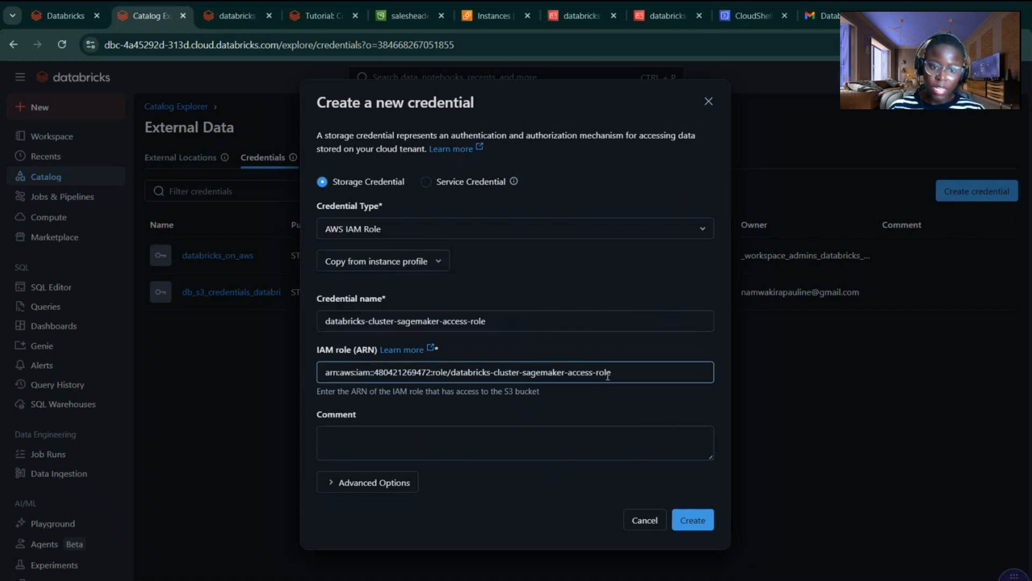
pyautogui.click(555, 323)
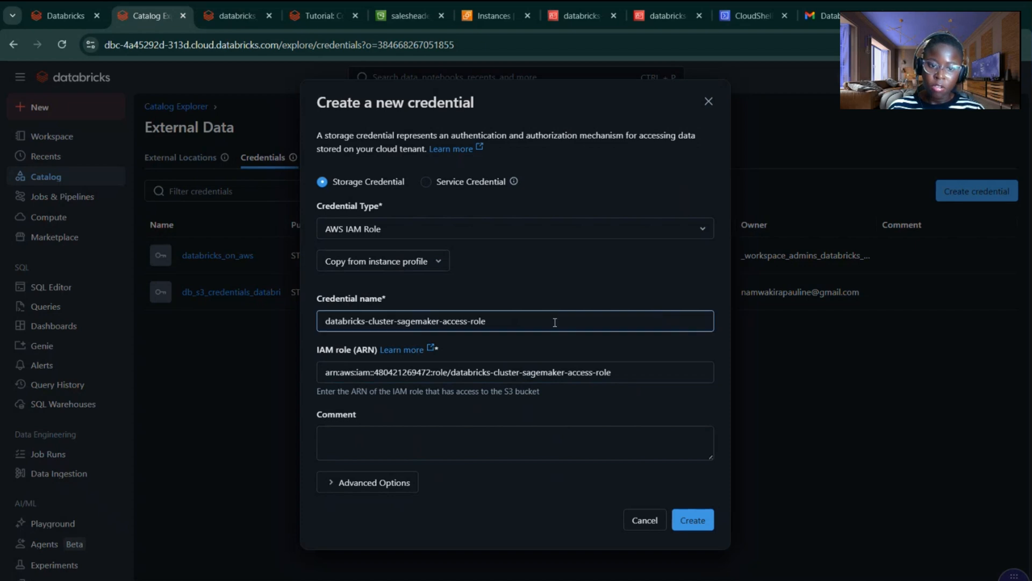
pyautogui.click(584, 290)
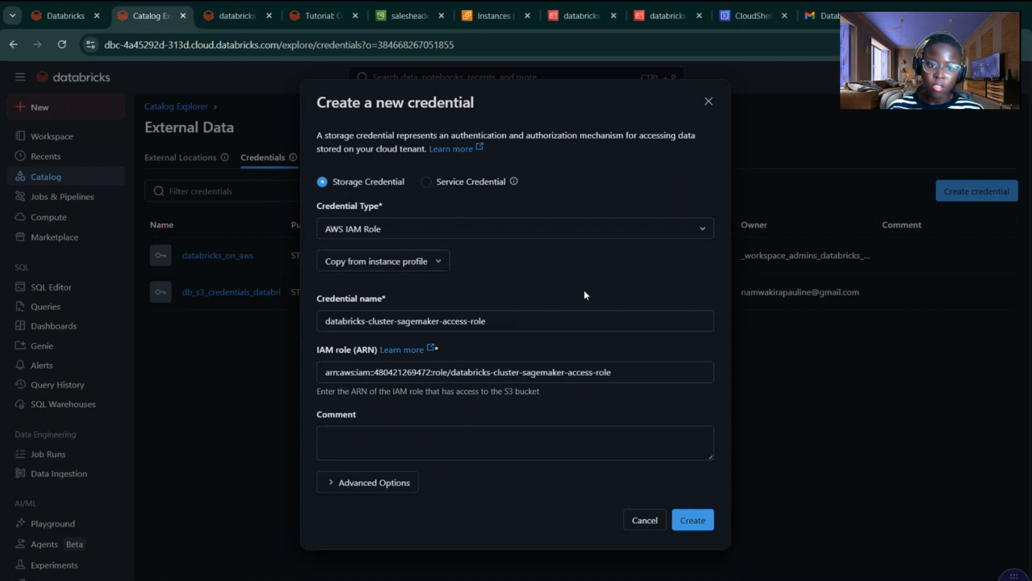
pyautogui.click(463, 443)
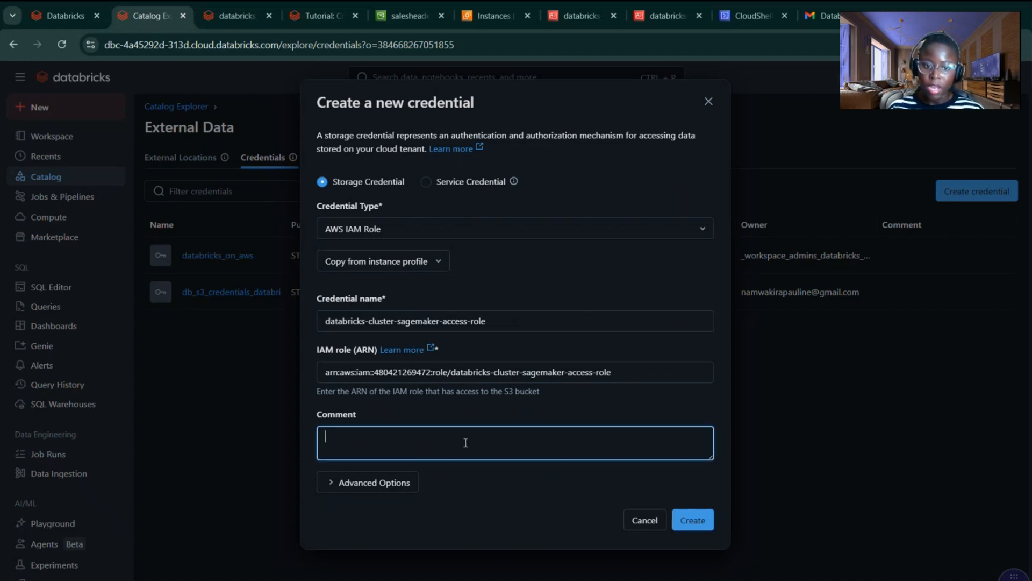
pyautogui.click(692, 520)
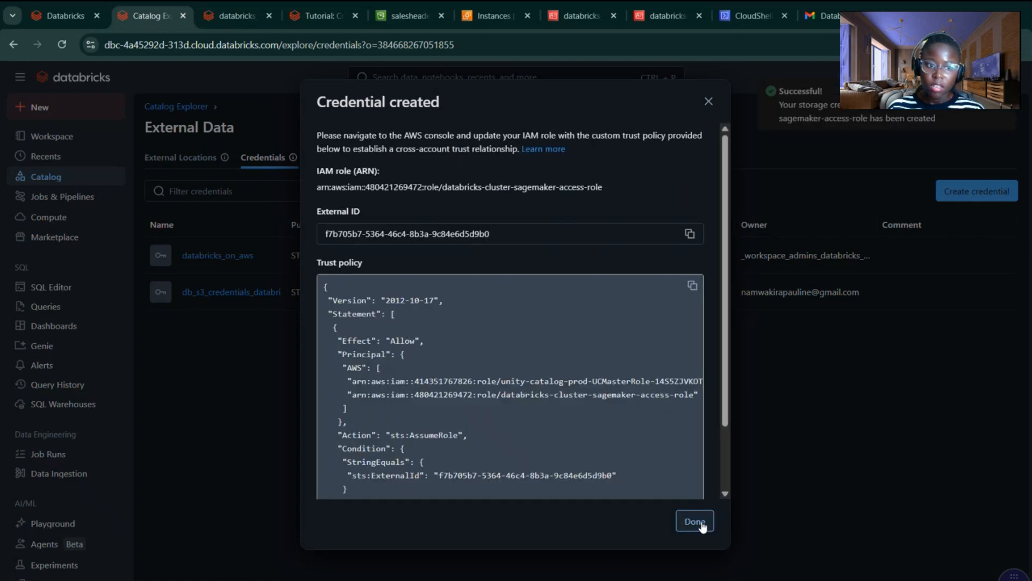
# Step: Review the external ID and trust policy JSON for the new storage credential
pyautogui.scroll(-1, 726, 317)
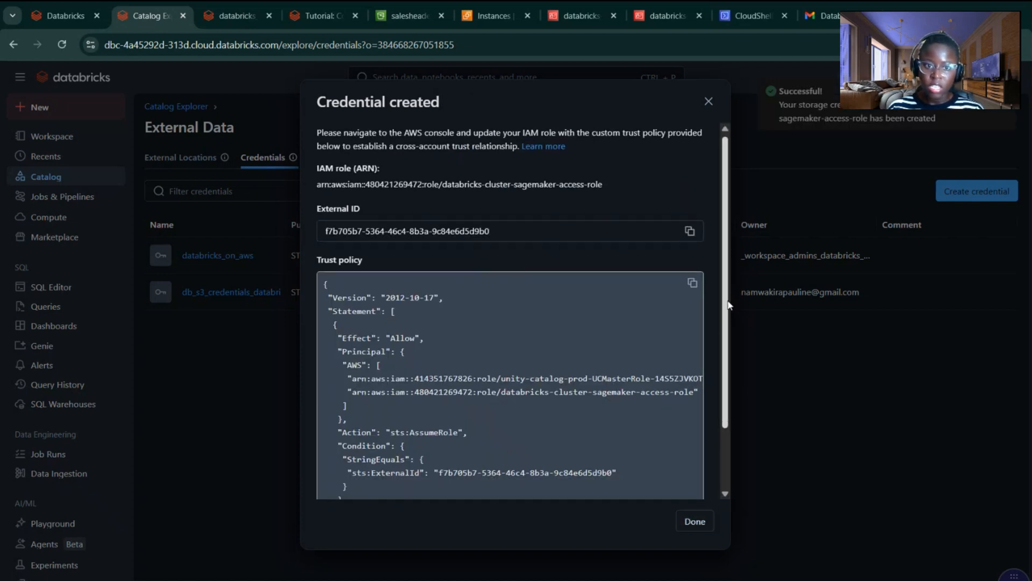
pyautogui.scroll(1, 456, 140)
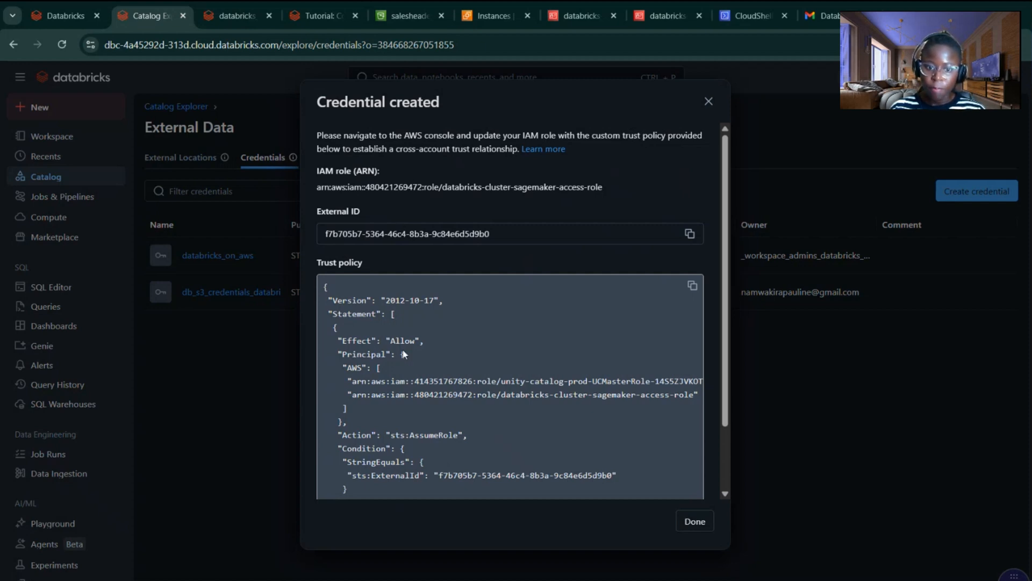
pyautogui.moveTo(725, 225); pyautogui.dragTo(721, 295)
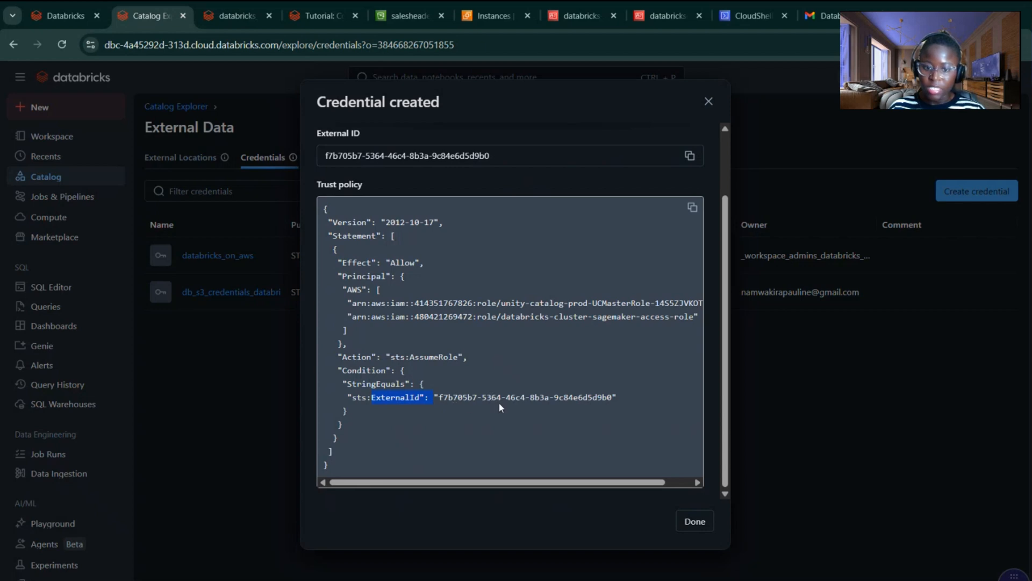
# Step: Examine the external ID and AWS principals in the new credential's trust policy, and look through the workspace stack role's policy in AWS IAM
pyautogui.click(440, 397)
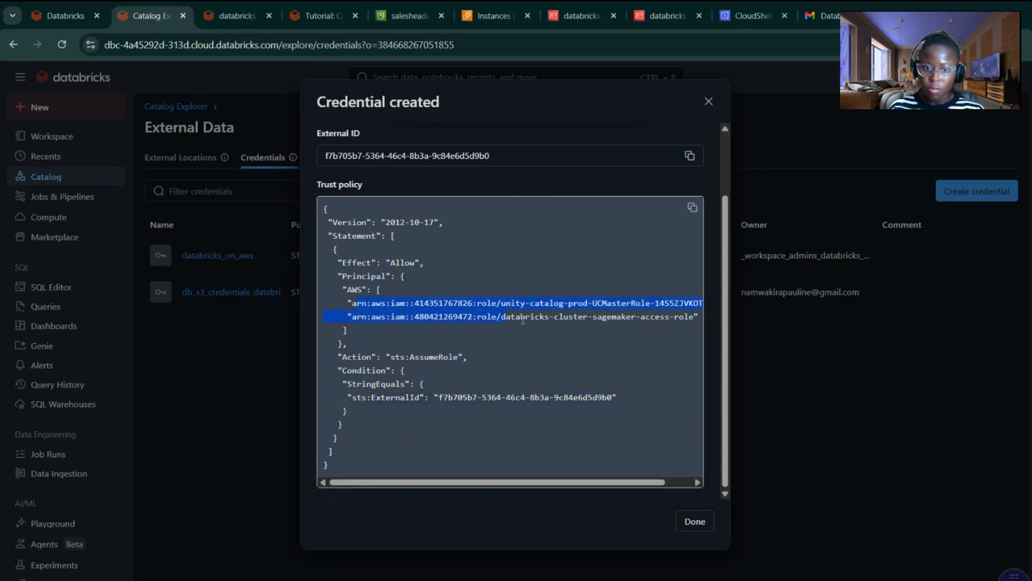
pyautogui.moveTo(538, 482)
pyautogui.mouseDown()
pyautogui.moveTo(578, 486)
pyautogui.moveTo(532, 487)
pyautogui.mouseUp()
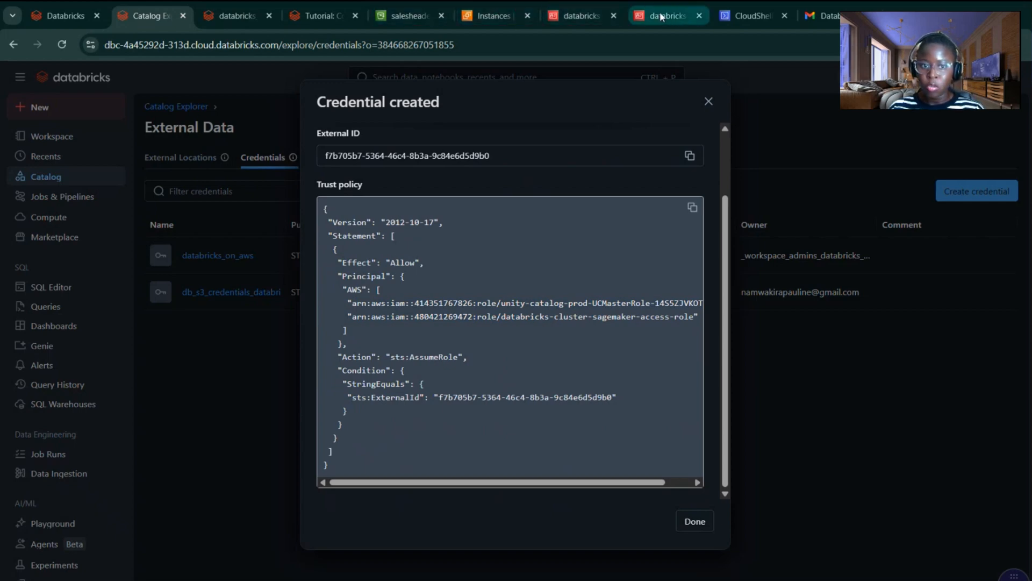
pyautogui.click(581, 16)
pyautogui.scroll(-5, 612, 239)
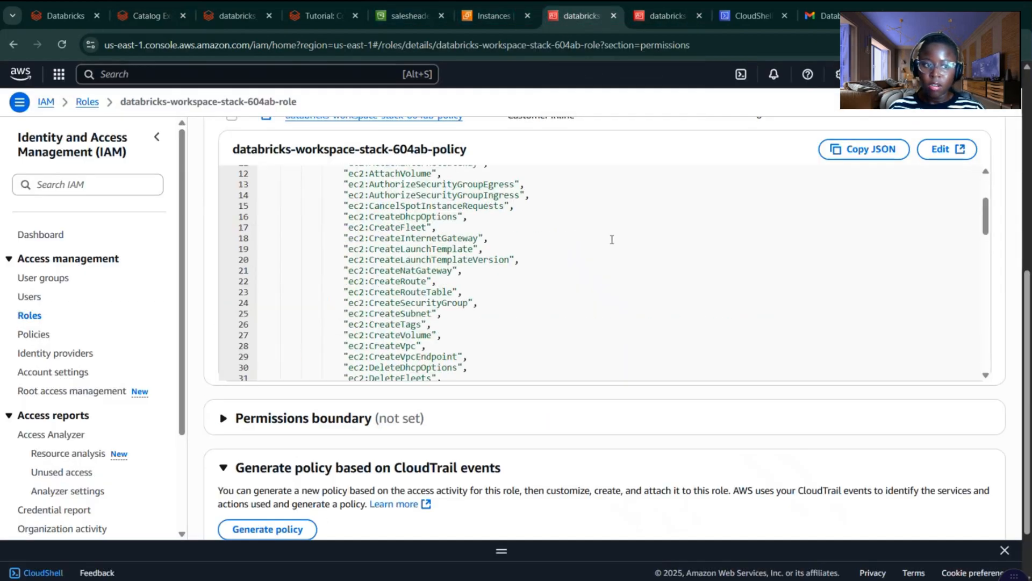
pyautogui.scroll(3, 611, 239)
pyautogui.scroll(-15, 612, 240)
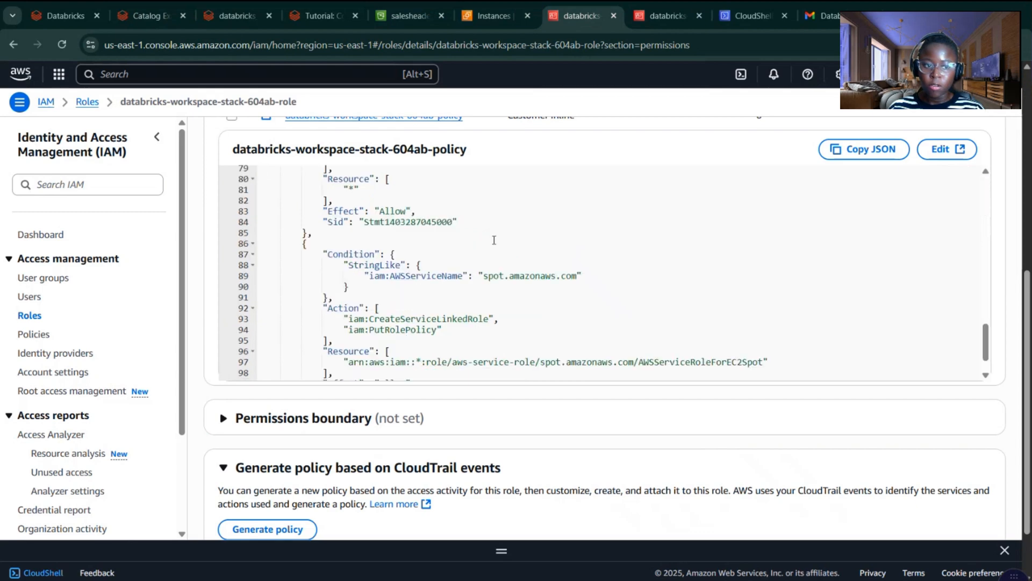
# Step: Search the IAM roles for databricks and open databricks-cluster-sagemaker-access-role
pyautogui.click(31, 318)
pyautogui.click(360, 185)
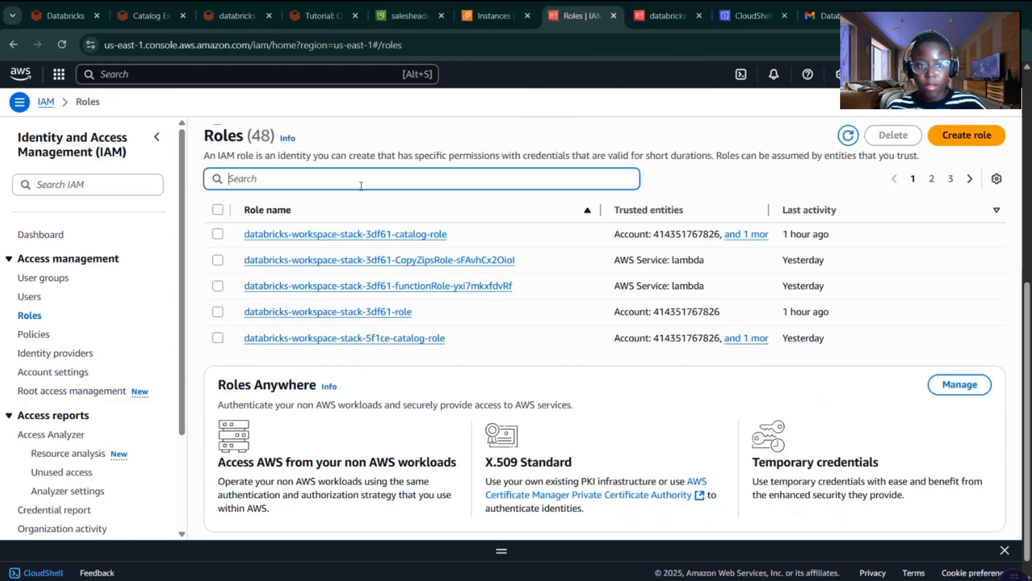
pyautogui.write('databricks')
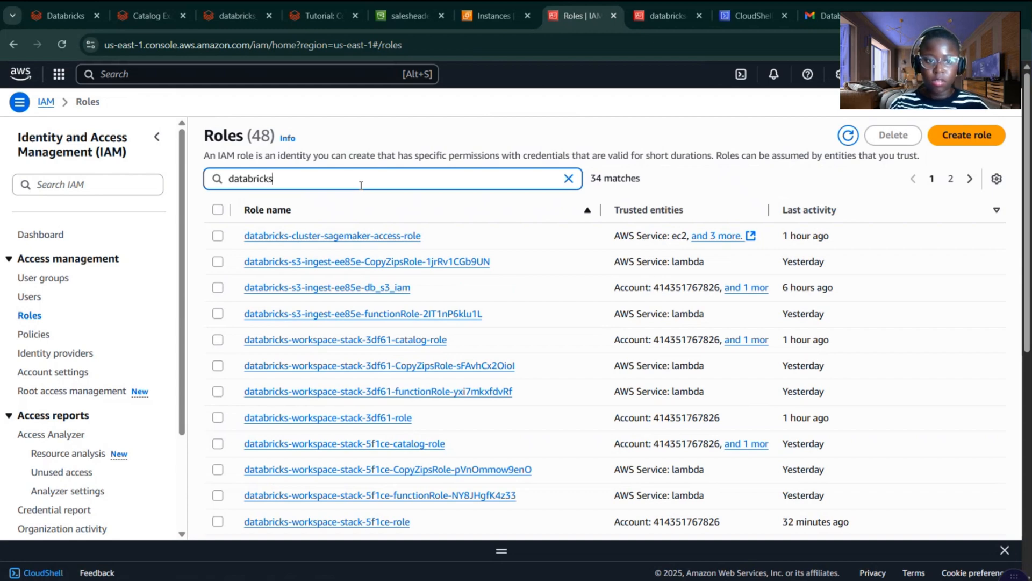
pyautogui.click(356, 238)
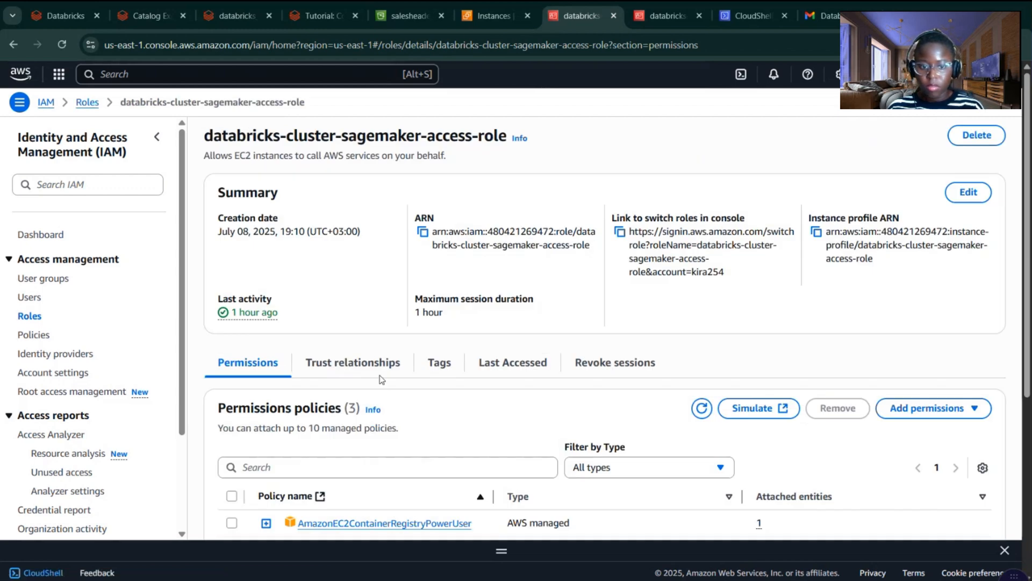
# Step: Check the role's trust relationships for the external ID condition and the AWS principal ARNs
pyautogui.click(381, 370)
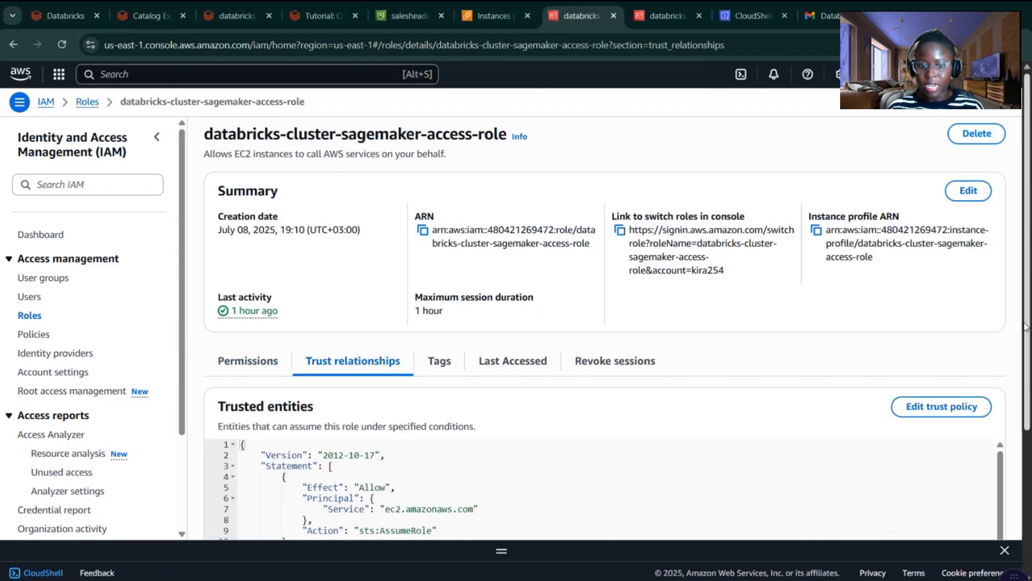
pyautogui.scroll(-4, 1026, 326)
pyautogui.scroll(-2, 983, 458)
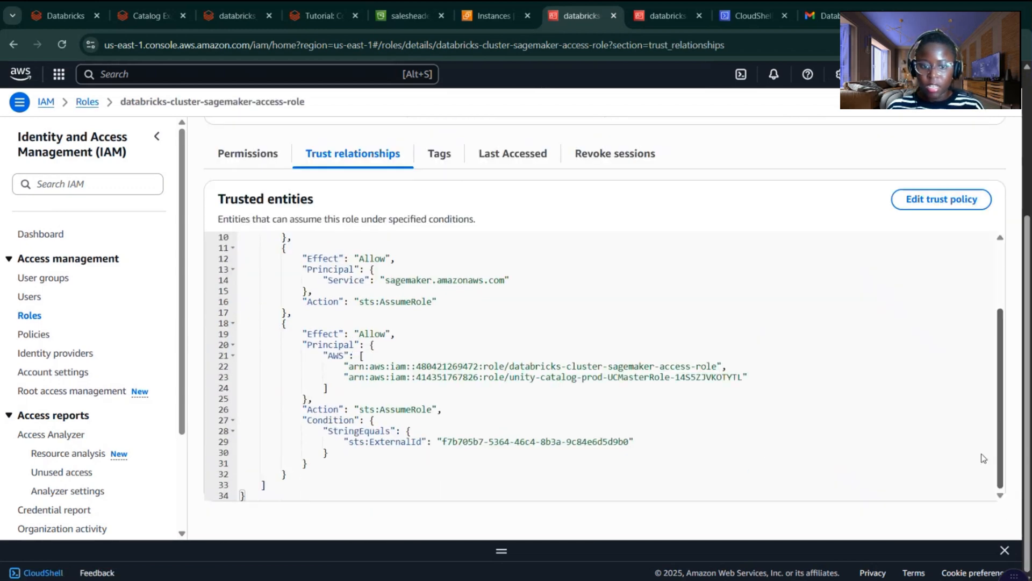
pyautogui.doubleClick(411, 430)
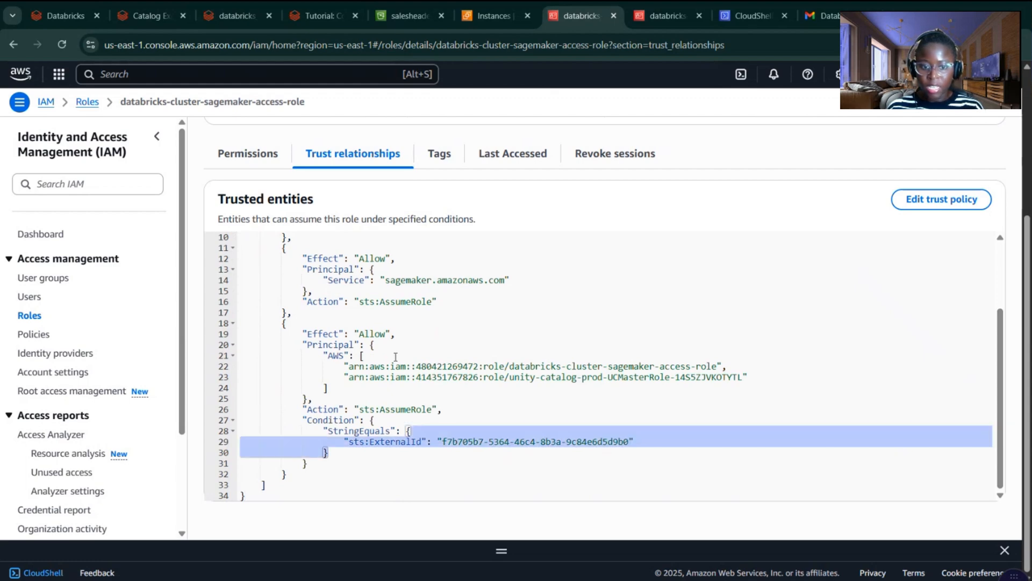
pyautogui.moveTo(349, 366); pyautogui.dragTo(654, 387)
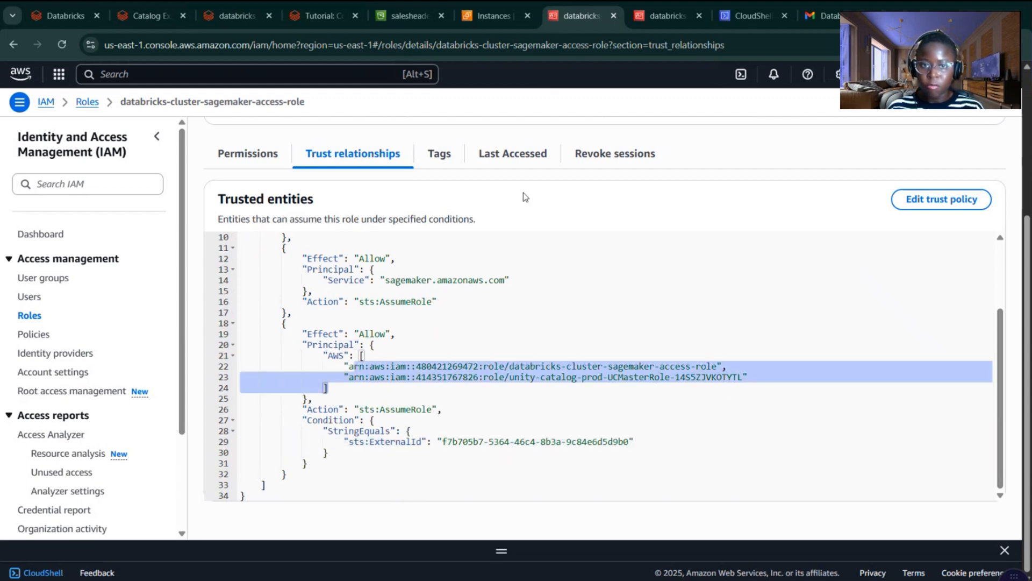
# Step: Switch back to Databricks, finish the credential creation and return to the Catalog Explorer
pyautogui.click(225, 18)
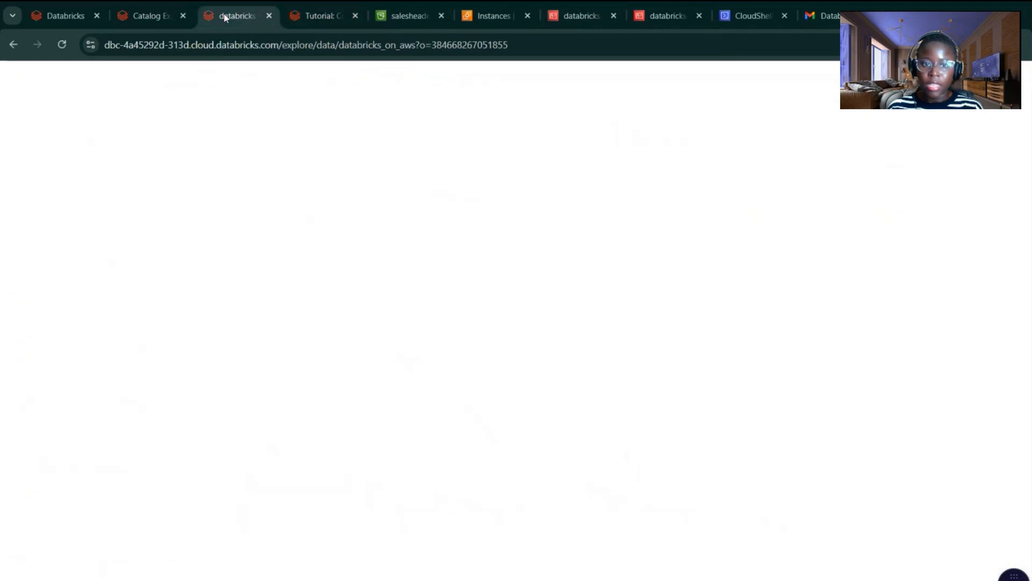
pyautogui.click(142, 16)
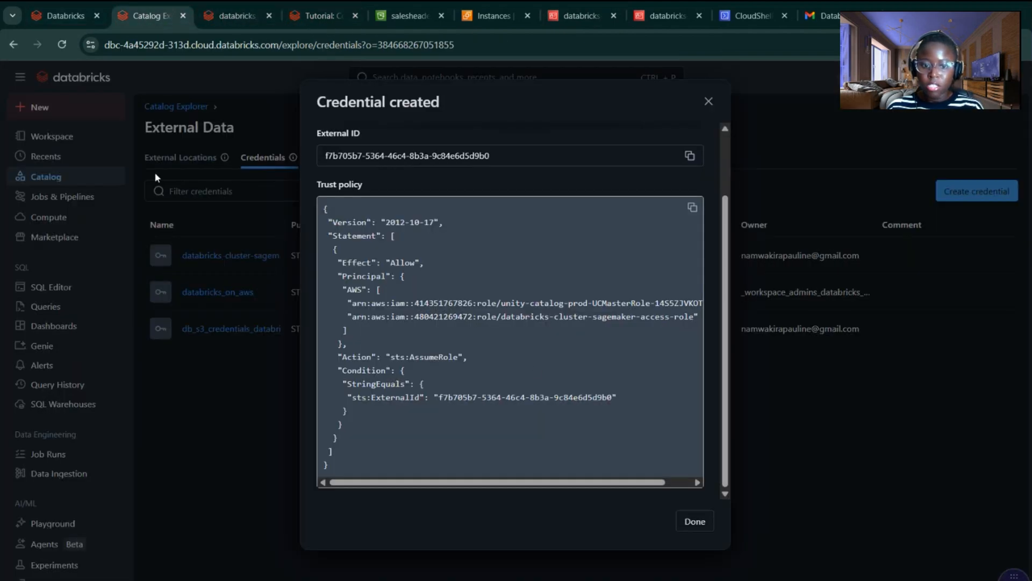
pyautogui.click(699, 522)
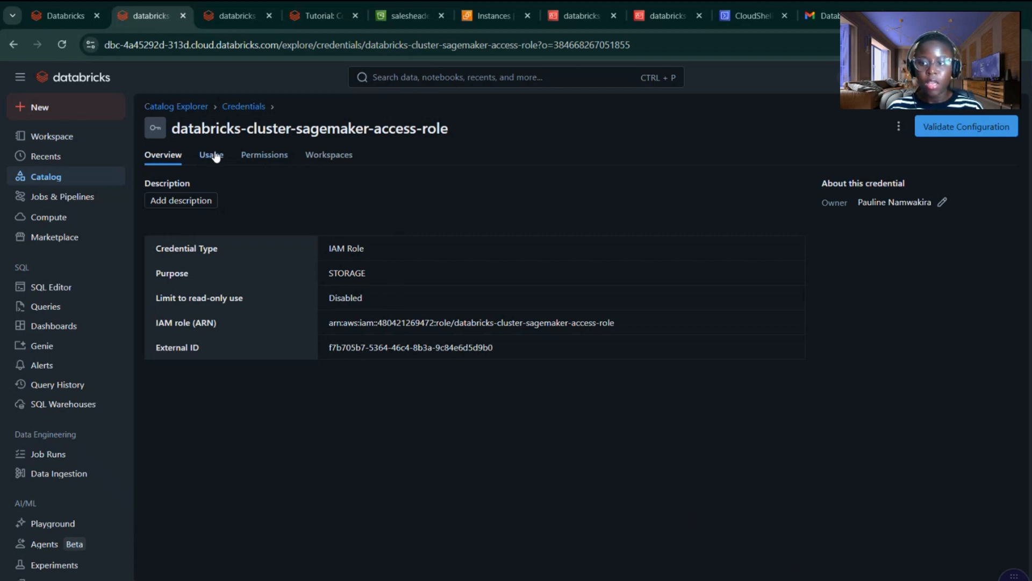
pyautogui.click(198, 107)
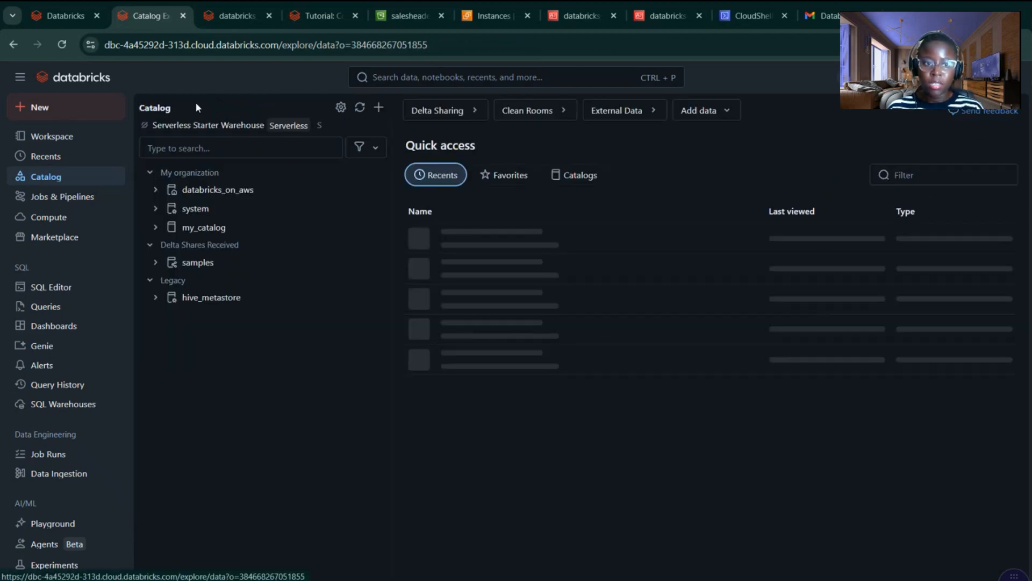
# Step: Reopen the 201-data-prep.en notebook from the SAP-demand-forecast-on-databricks folder and read its section on Unity Catalog external locations
pyautogui.click(239, 15)
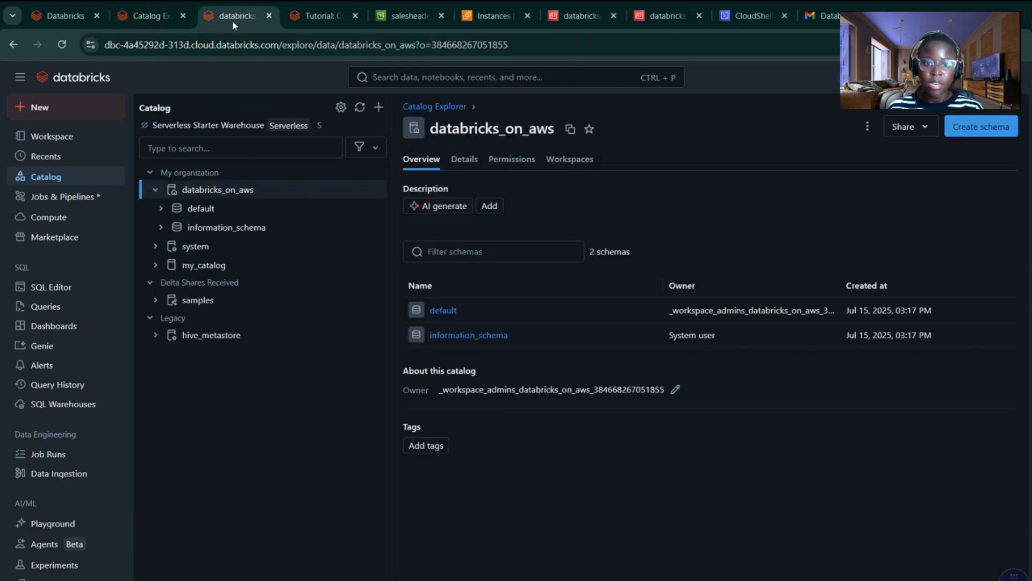
pyautogui.click(141, 15)
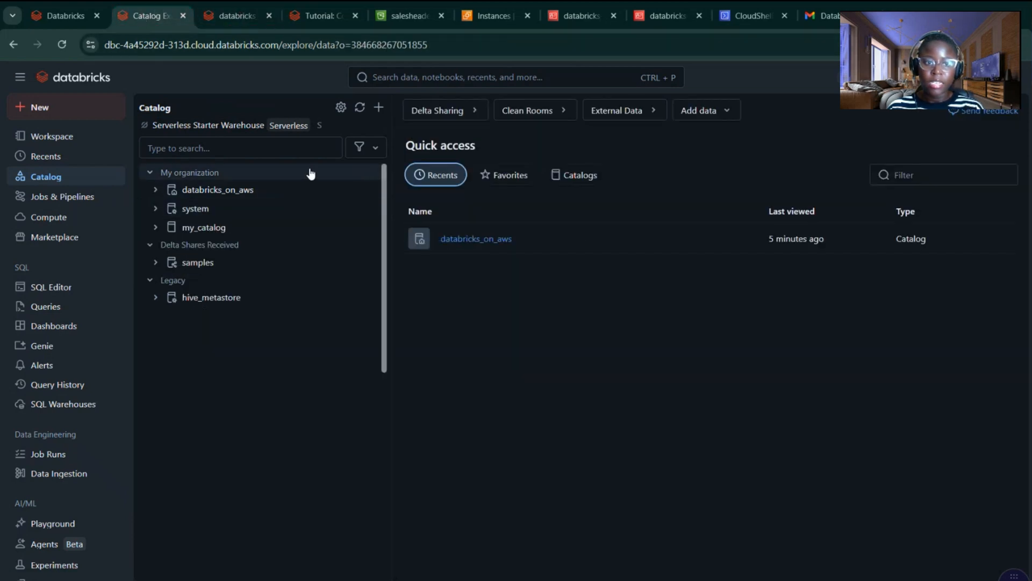
pyautogui.click(225, 15)
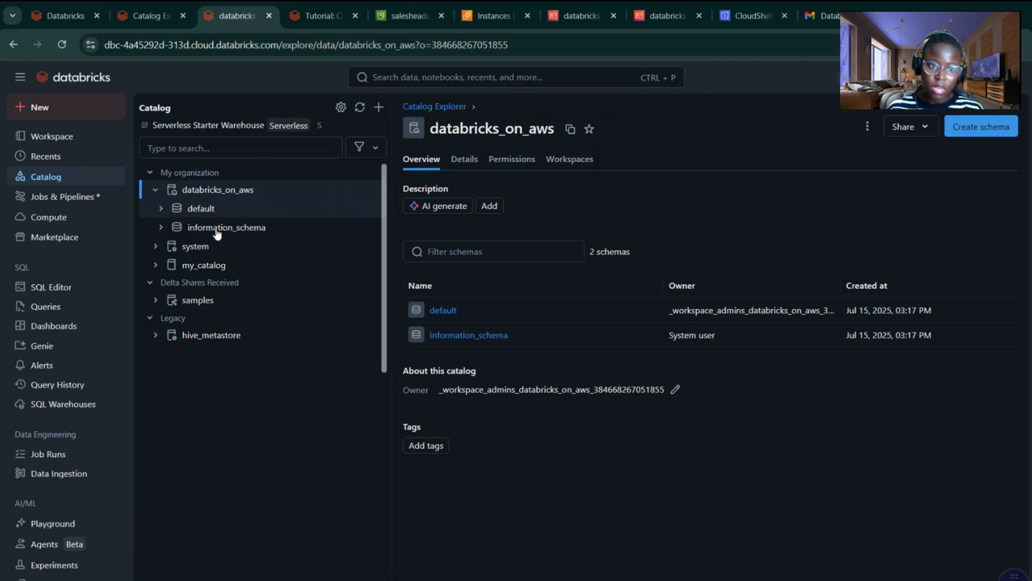
pyautogui.click(52, 139)
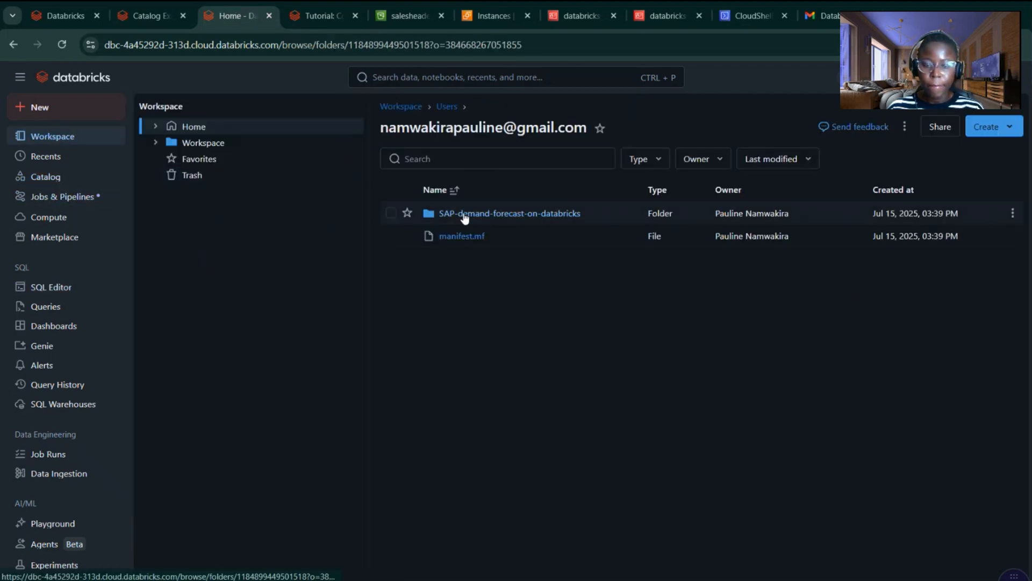
pyautogui.click(464, 217)
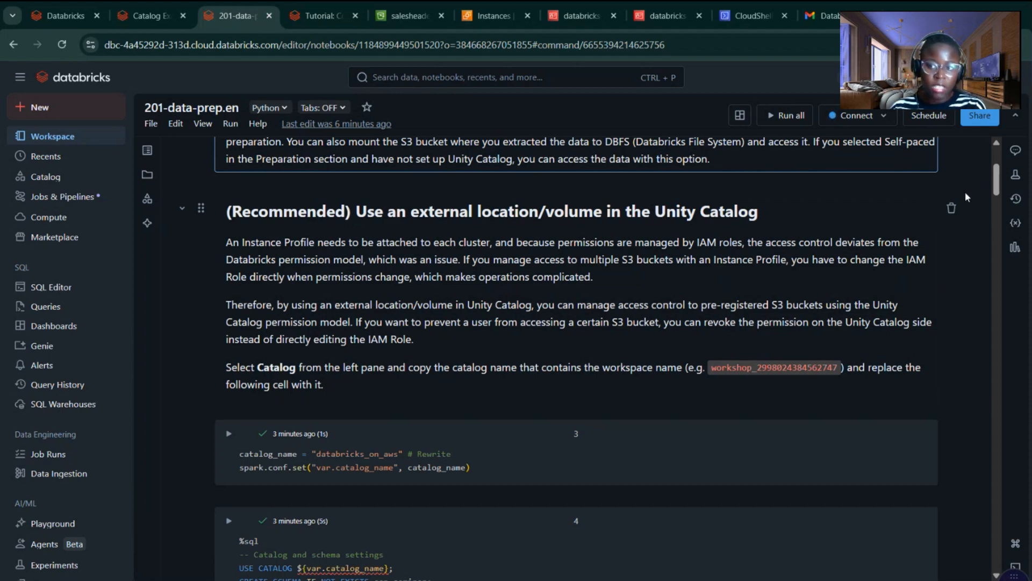
pyautogui.scroll(-1, 996, 187)
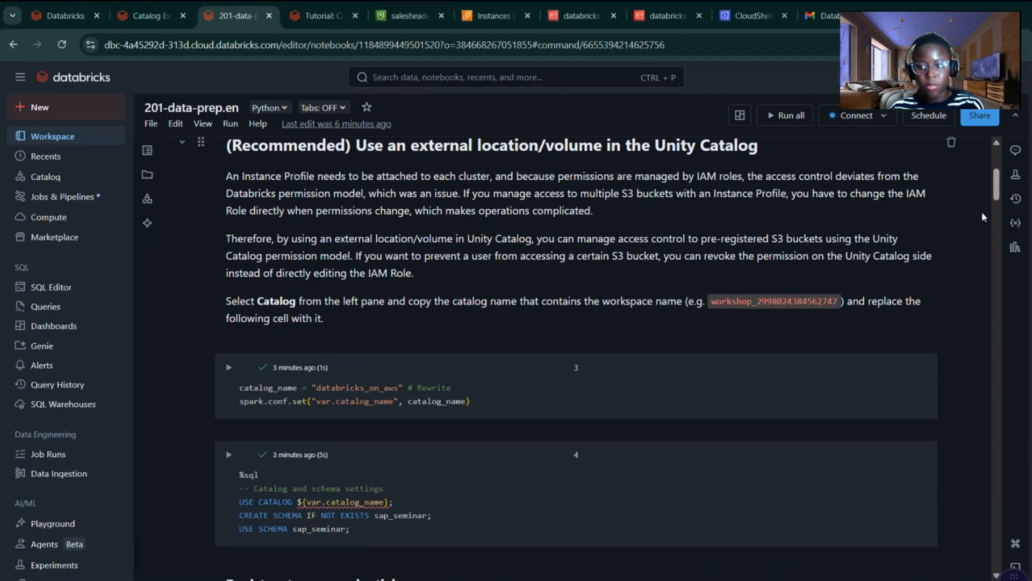
# Step: Open the Catalog Explorer in a separate browser tab while keeping the 201-data-prep.en notebook open in its own tab
pyautogui.click(58, 179)
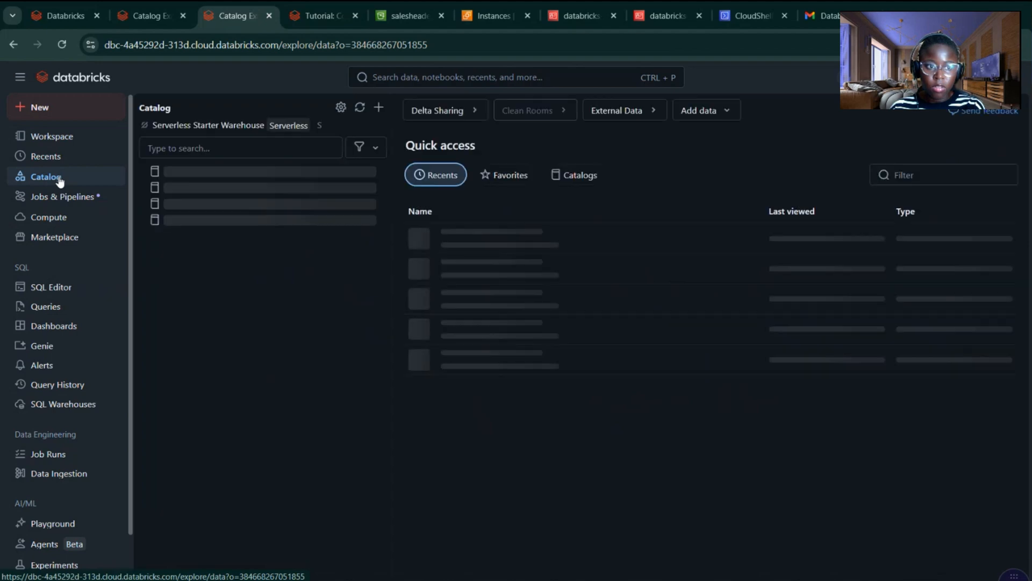
pyautogui.middleClick(54, 182)
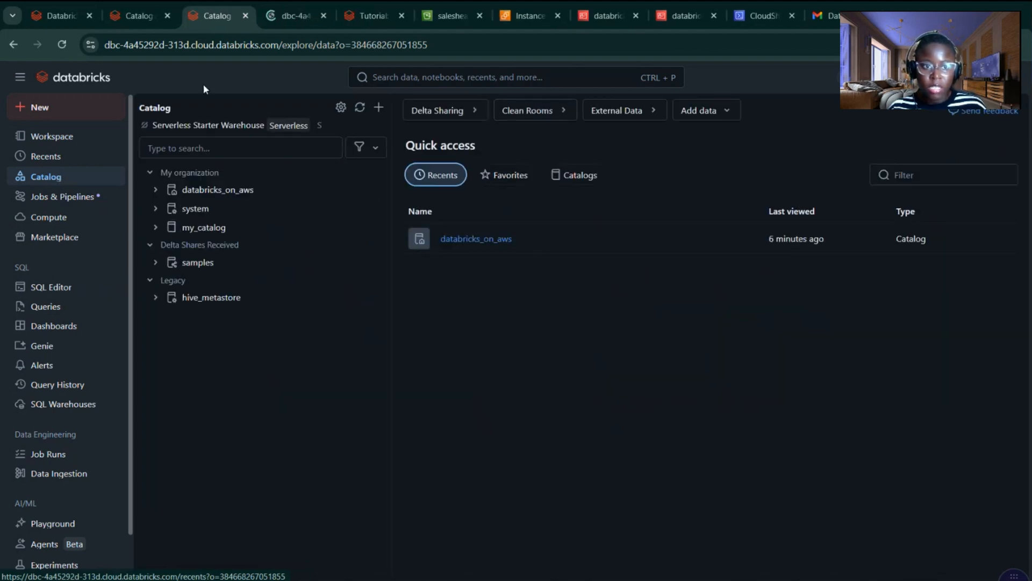
pyautogui.hotkey('alt', 'Left')
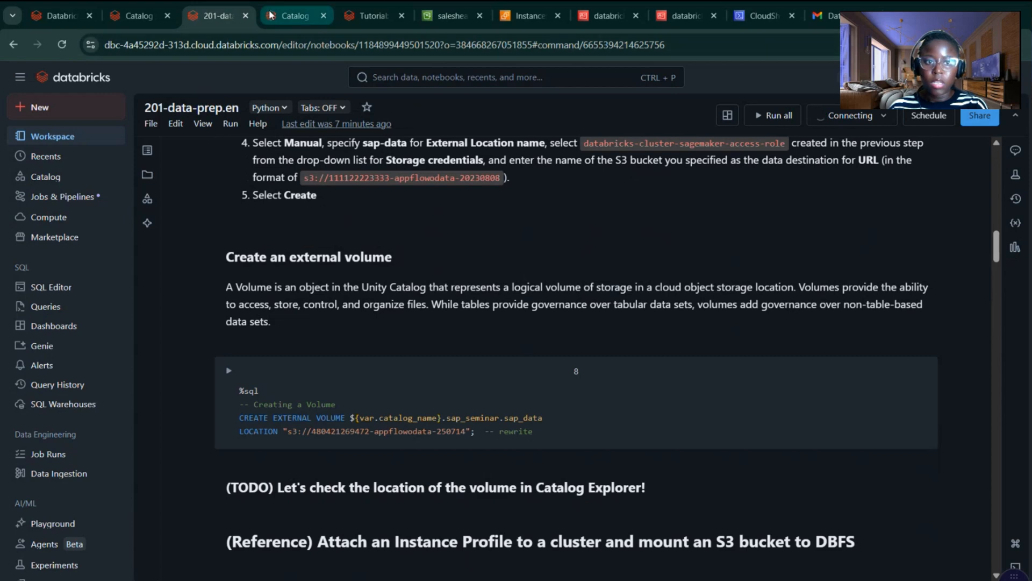
pyautogui.click(278, 12)
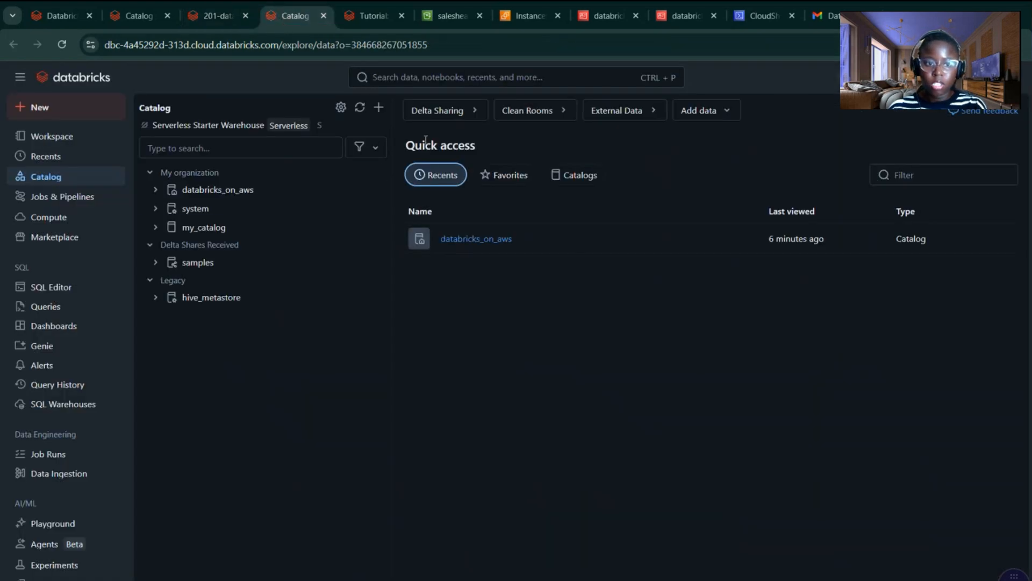
# Step: Start a new external location in the catalog's external data and choose the Manual creation method
pyautogui.click(341, 107)
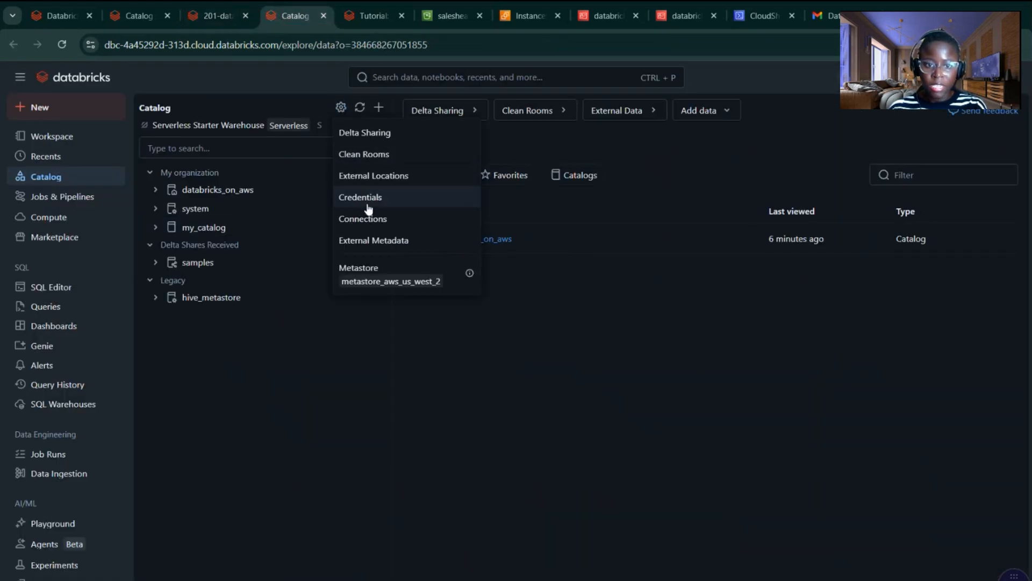
pyautogui.click(380, 175)
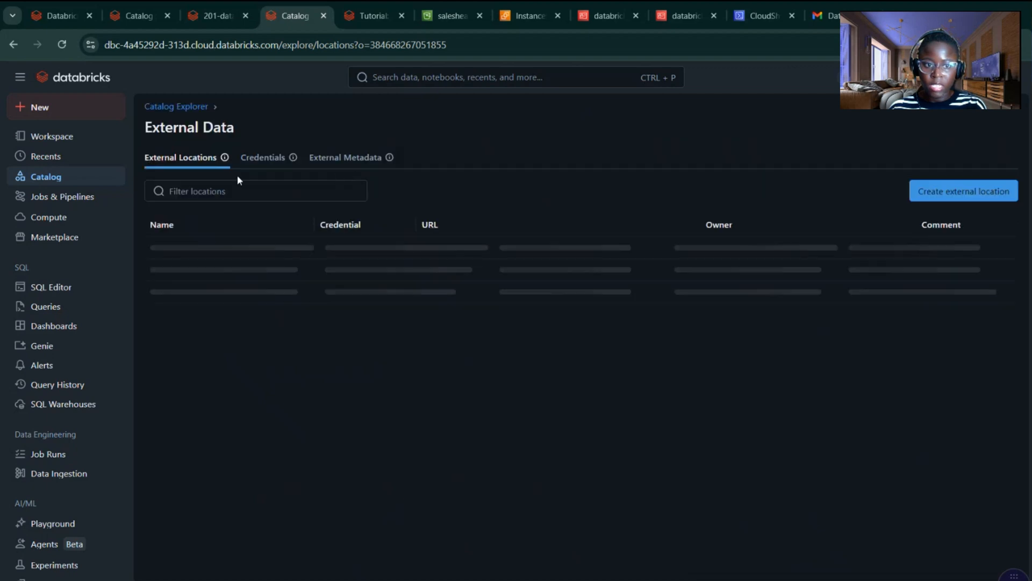
pyautogui.click(958, 194)
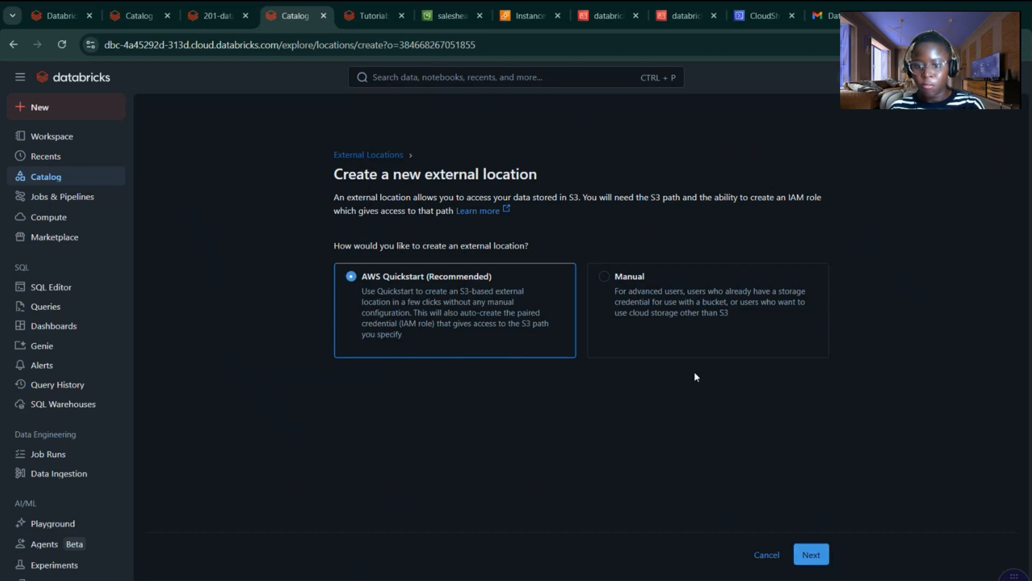
pyautogui.click(694, 331)
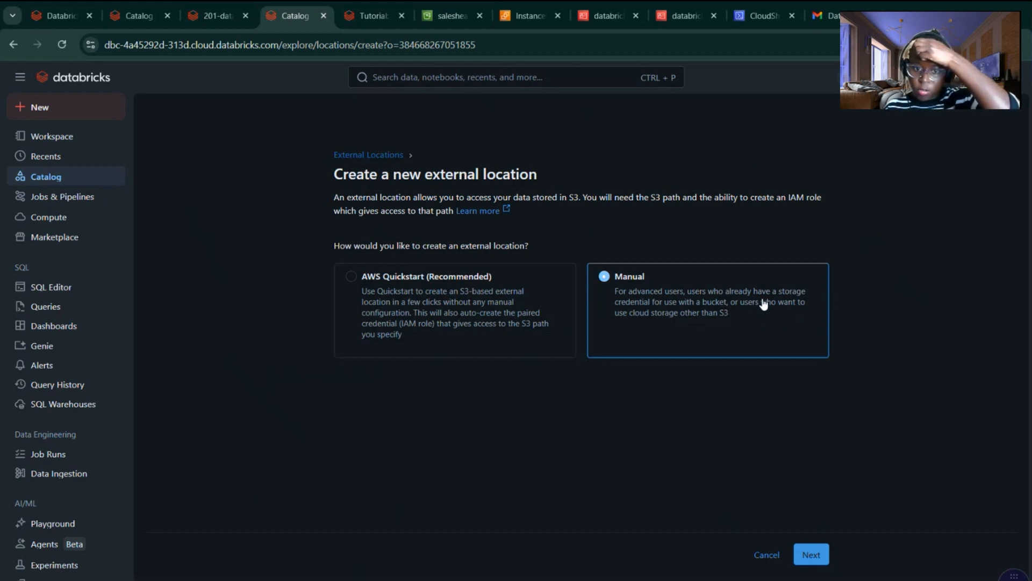
pyautogui.click(811, 554)
# Step: Name the external location sap-data and keep S3 as the storage type
pyautogui.click(398, 280)
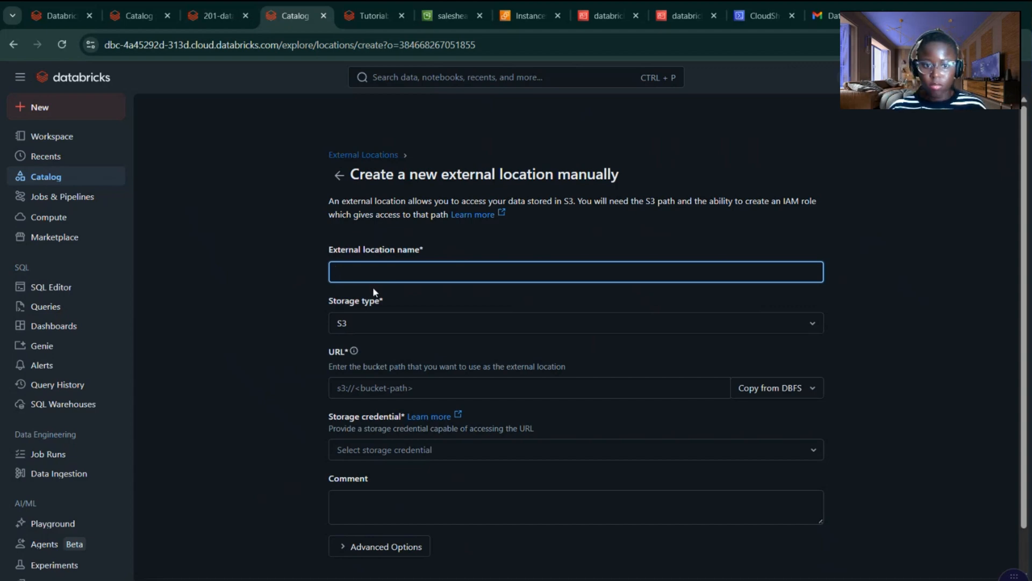
pyautogui.write('sap-data')
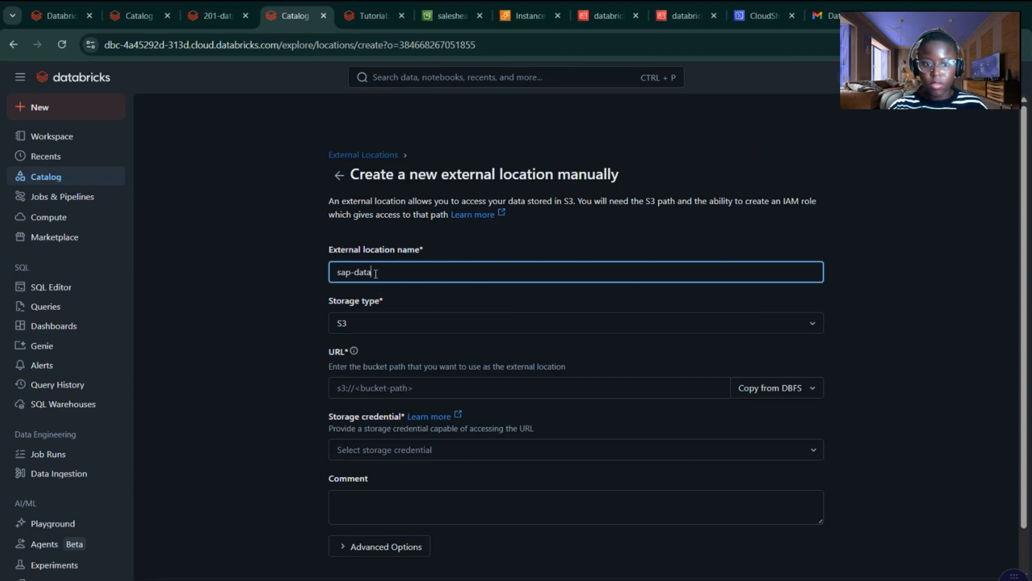
pyautogui.click(402, 320)
pyautogui.click(402, 321)
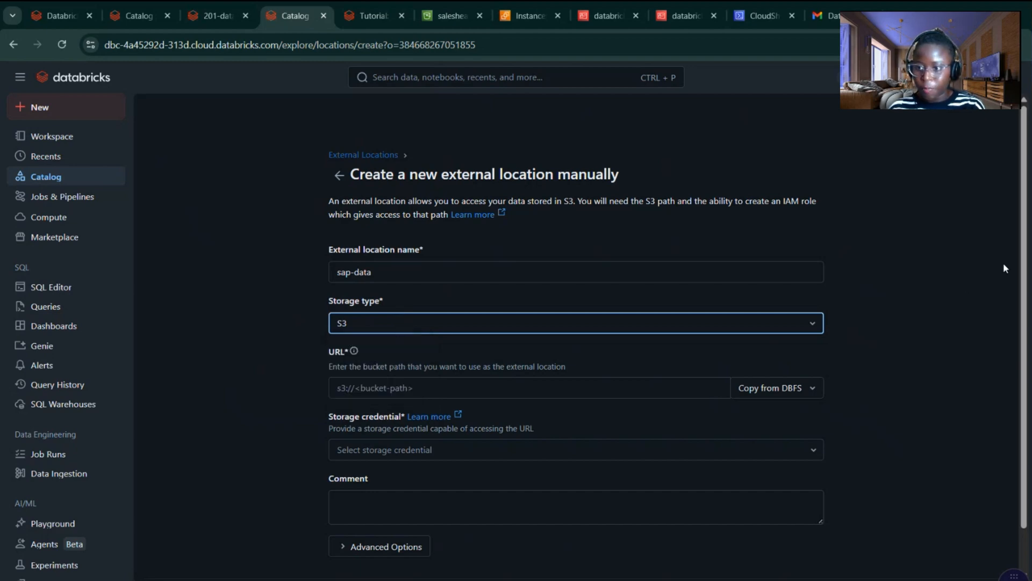
# Step: Set the external location's URL to s3:// followed by the full name of the appflowodata-250715 bucket, copied from its Amazon S3 page
pyautogui.click(515, 385)
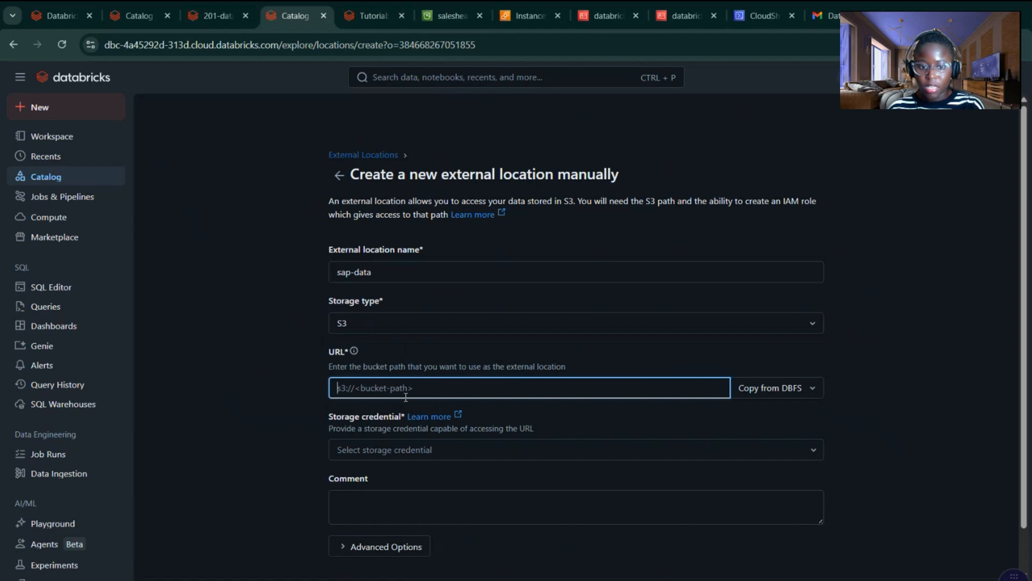
pyautogui.write('s3://')
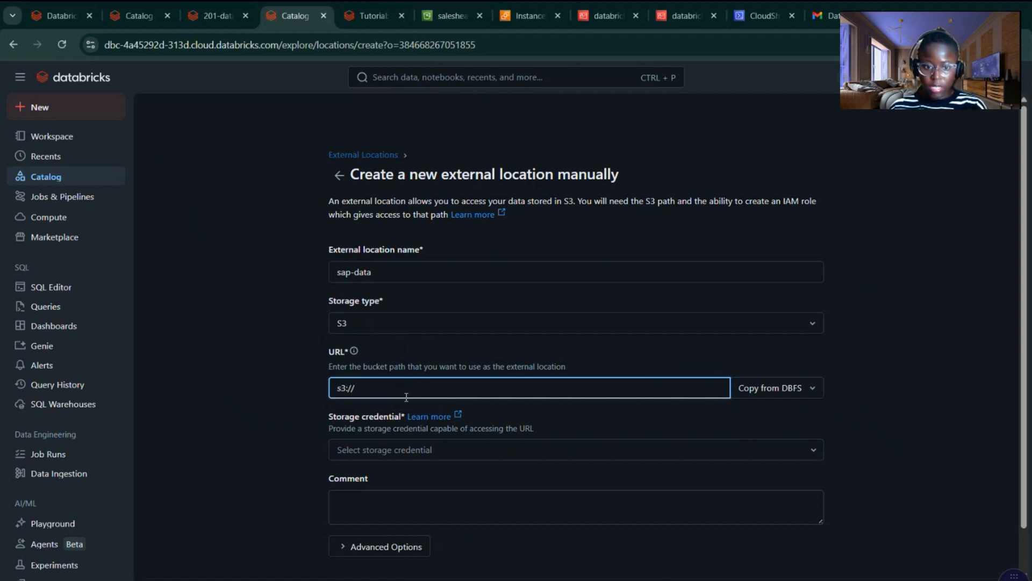
pyautogui.click(441, 18)
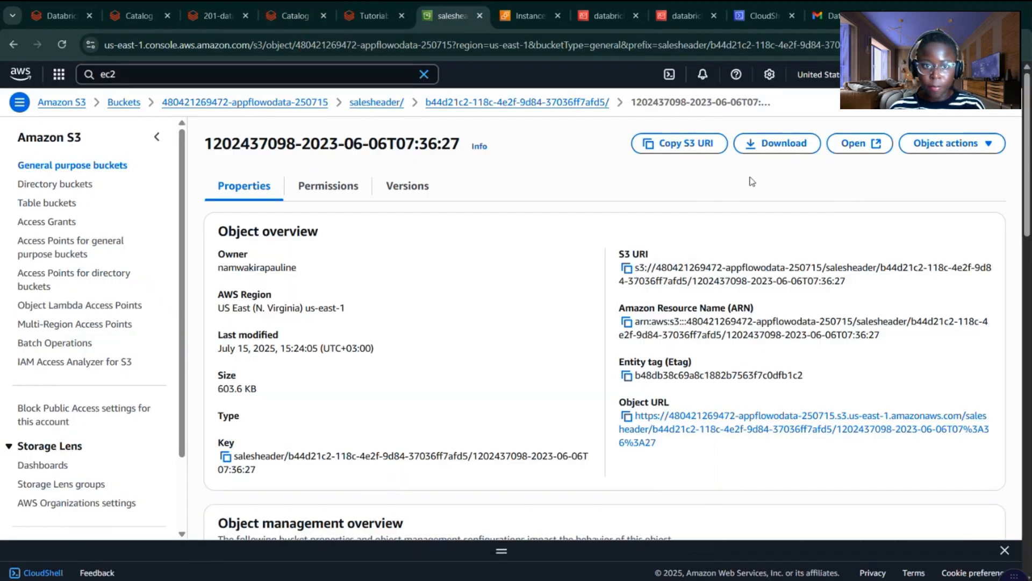
pyautogui.click(288, 102)
pyautogui.tripleClick(478, 148)
pyautogui.hotkey('ctrl', 'c')
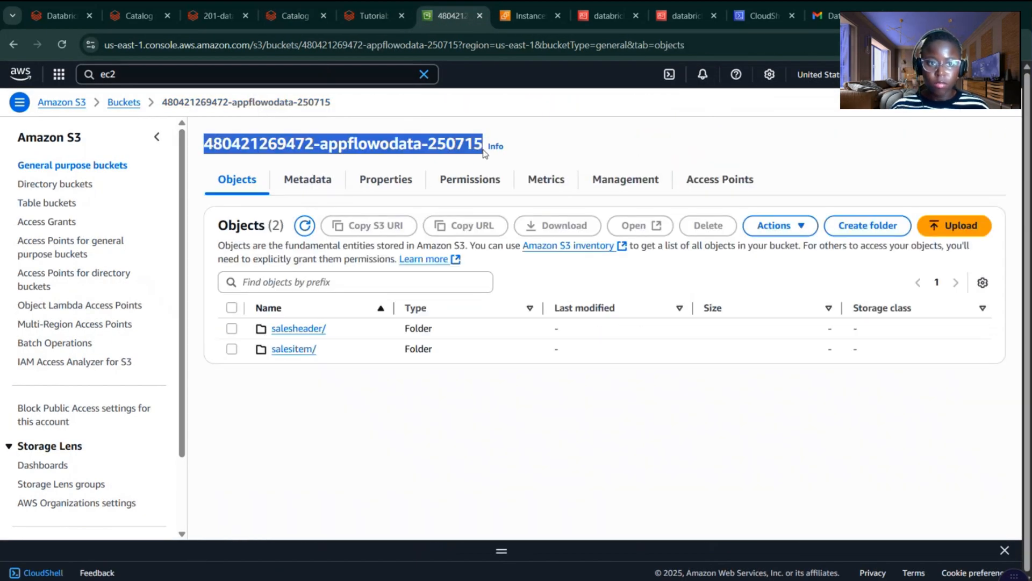
pyautogui.click(215, 16)
pyautogui.click(295, 15)
pyautogui.hotkey('ctrl', 'v')
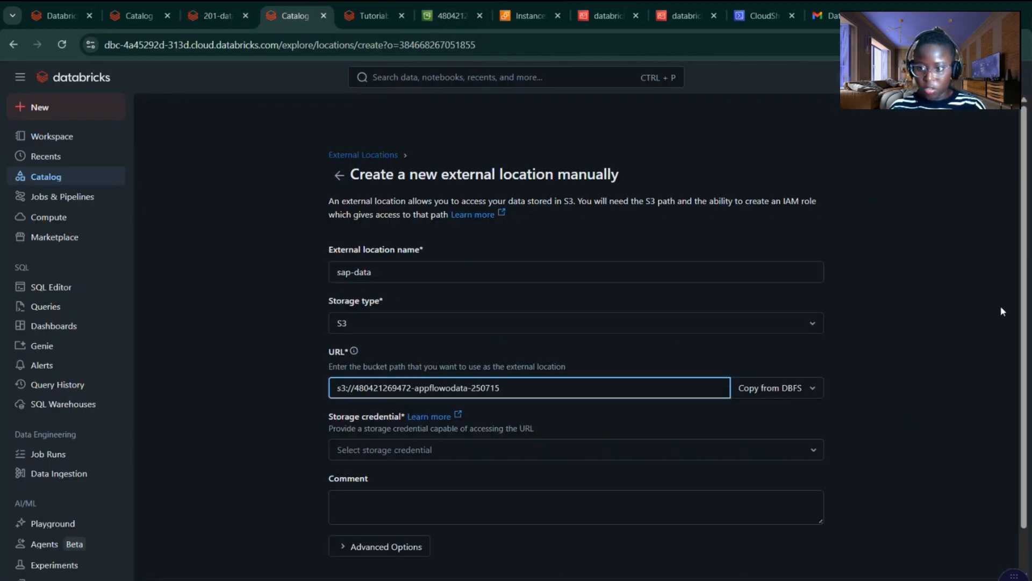
# Step: Choose databricks-cluster-sagemaker-access-role as the storage credential and create the external location
pyautogui.scroll(-1, 956, 489)
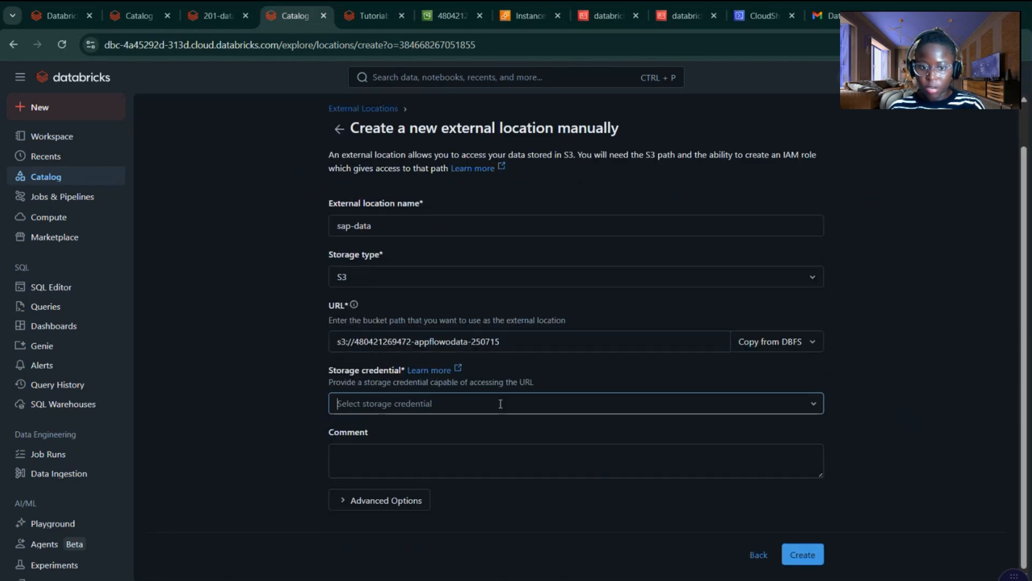
pyautogui.click(472, 405)
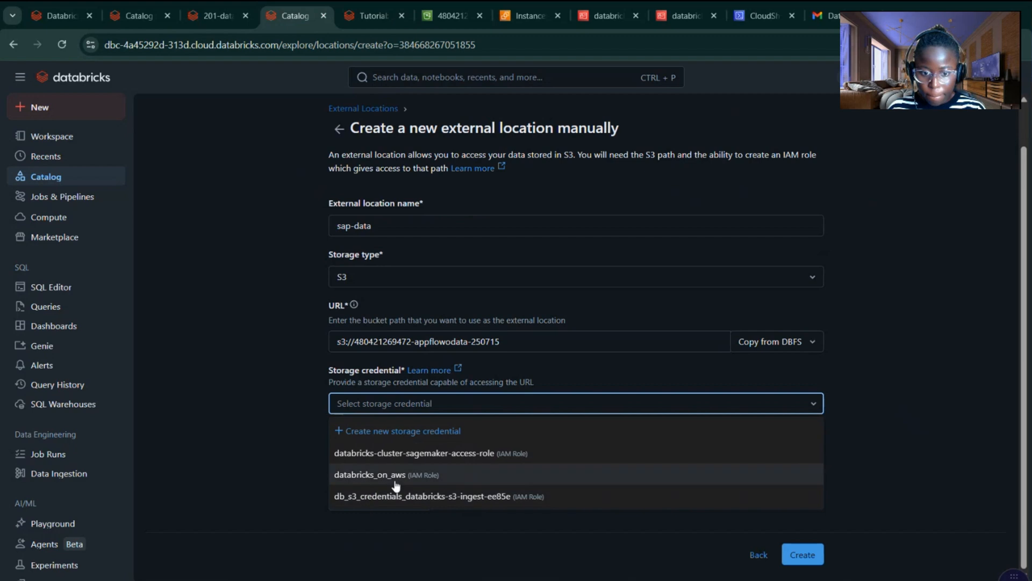
pyautogui.click(432, 455)
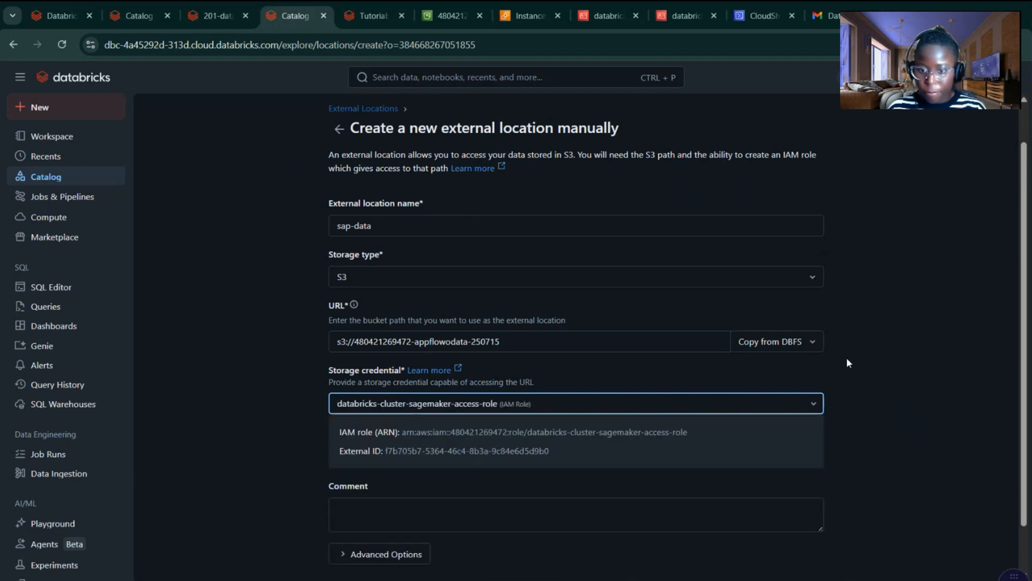
pyautogui.scroll(-1, 1012, 319)
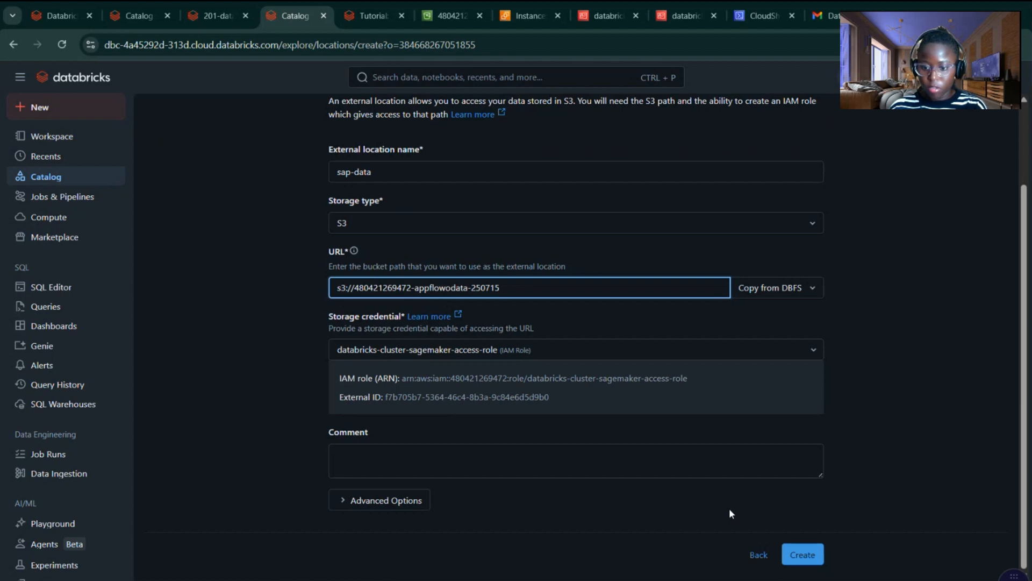
pyautogui.click(805, 558)
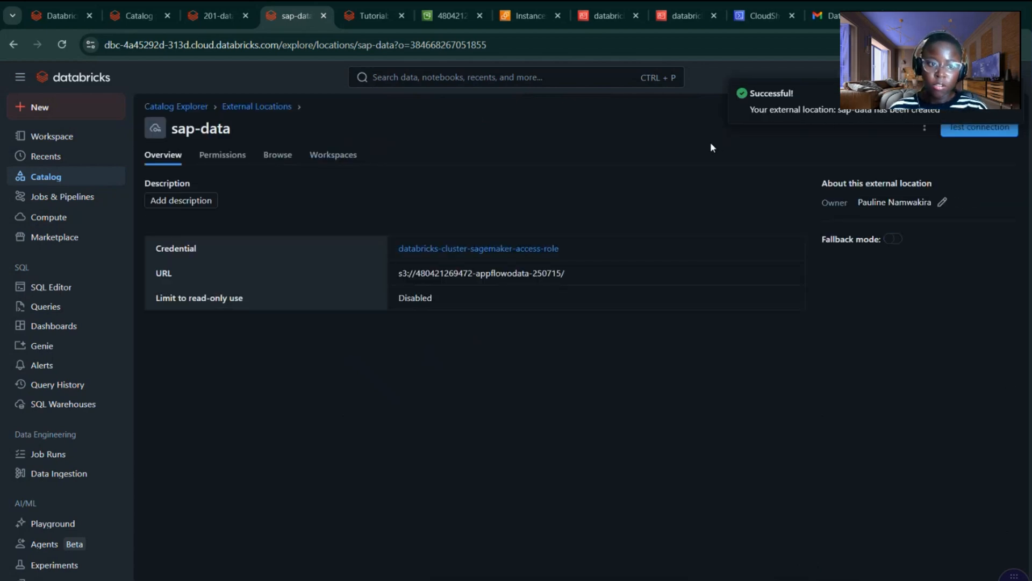
# Step: In the 201-data-prep.en notebook, point the CREATE EXTERNAL VOLUME cell's location to s3:// plus the full appflowodata-250715 bucket name and run it
pyautogui.click(209, 17)
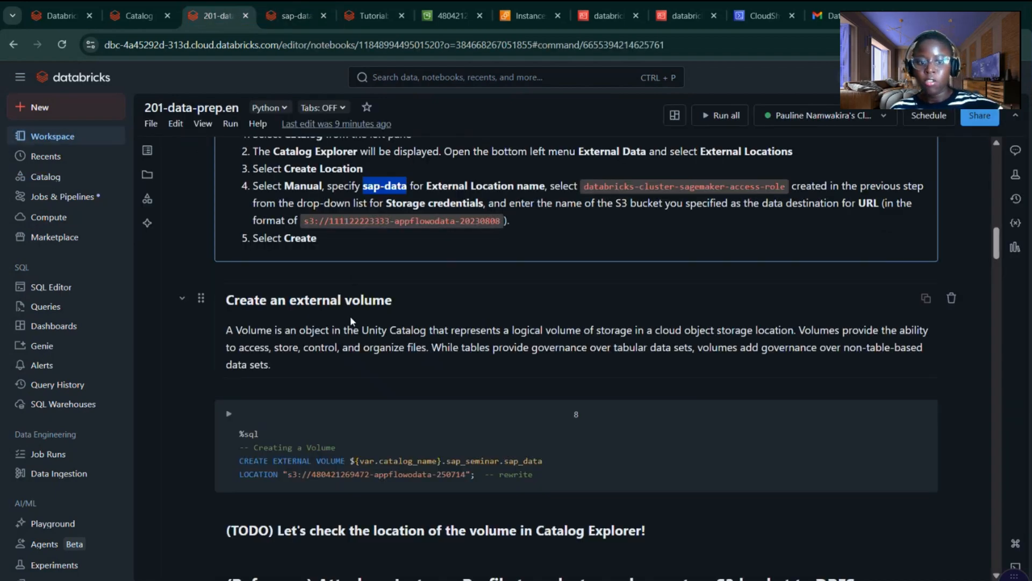
pyautogui.scroll(-2, 350, 319)
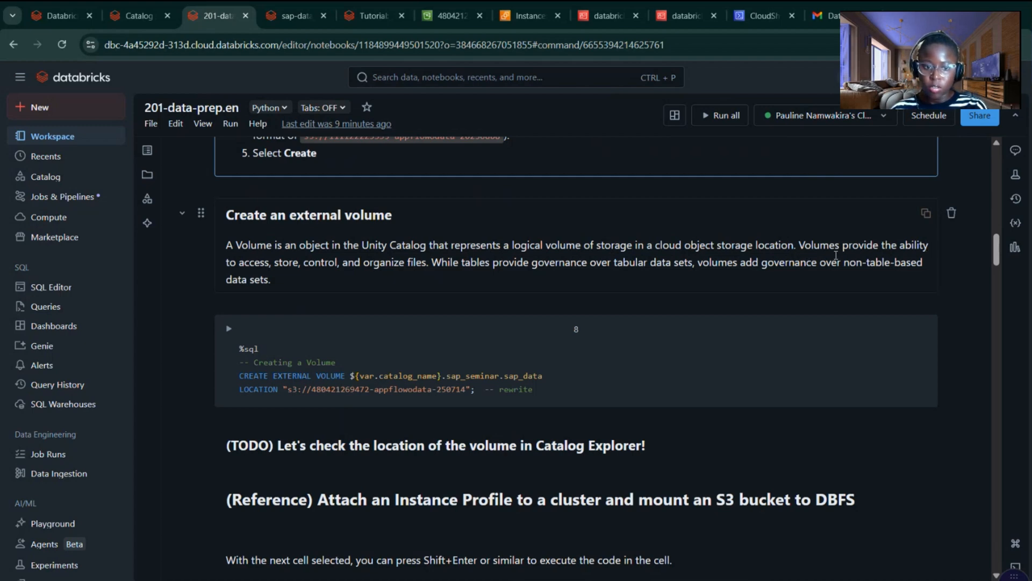
pyautogui.moveTo(998, 250); pyautogui.dragTo(998, 261)
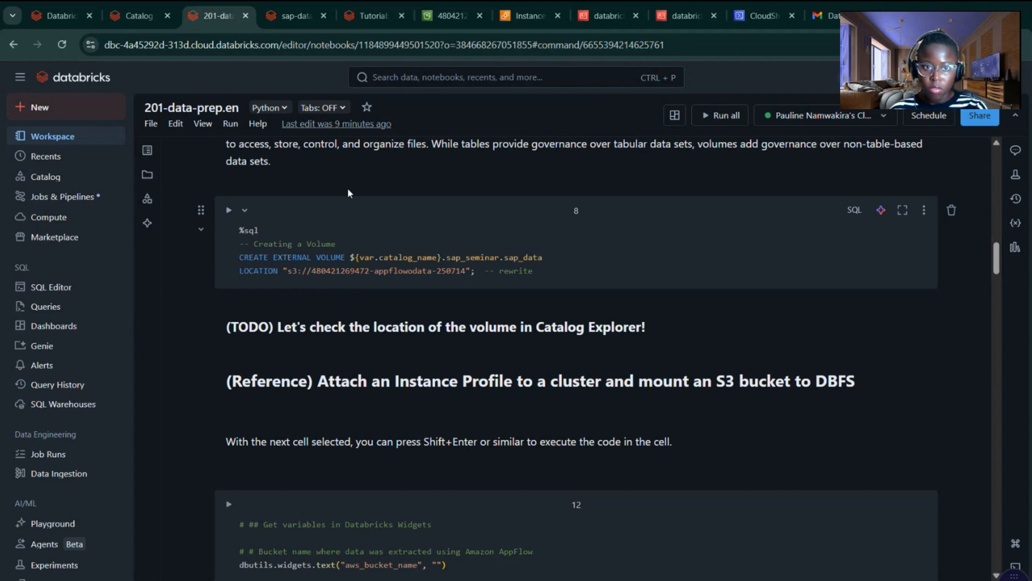
pyautogui.moveTo(205, 144); pyautogui.dragTo(481, 152)
pyautogui.hotkey('ctrl', 'c')
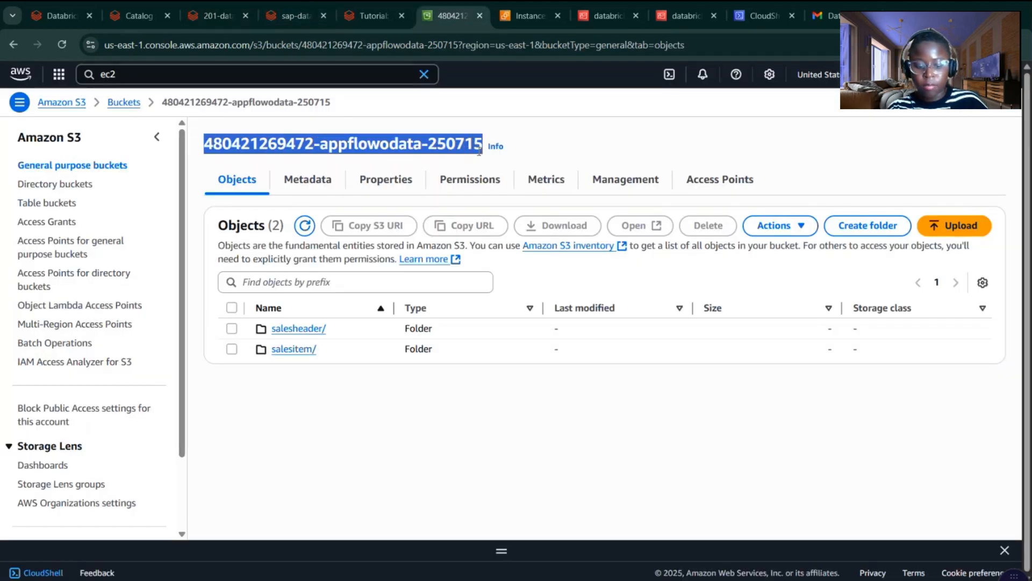
pyautogui.click(218, 16)
pyautogui.moveTo(288, 271); pyautogui.dragTo(466, 272)
pyautogui.hotkey('ctrl', 'v')
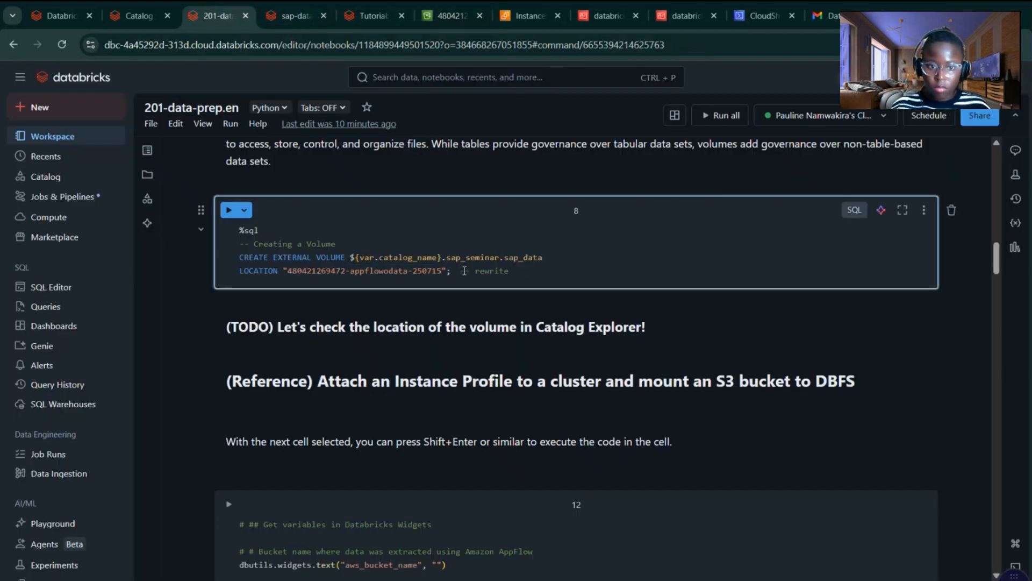
pyautogui.click(289, 272)
pyautogui.write('s3://')
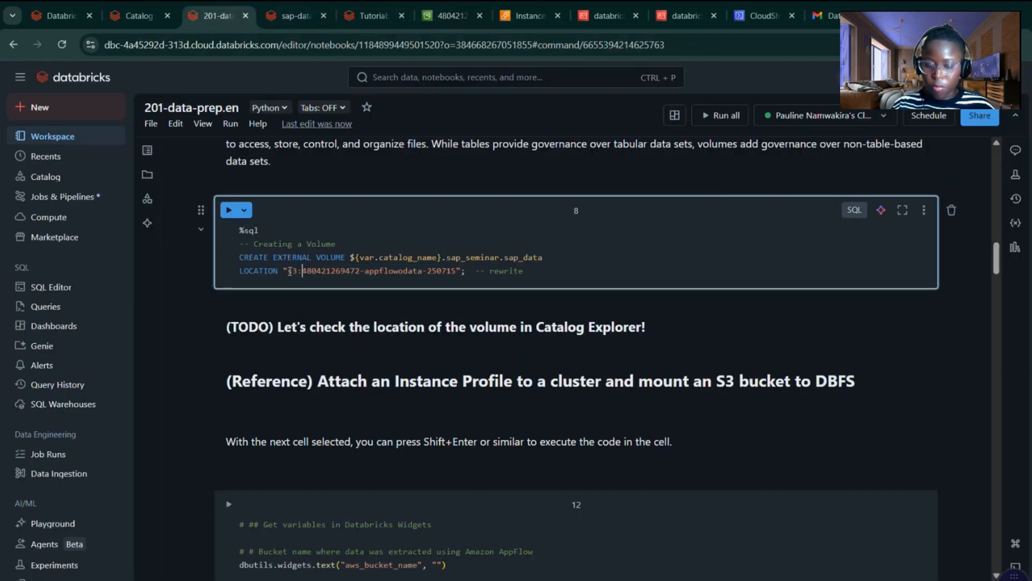
pyautogui.click(229, 211)
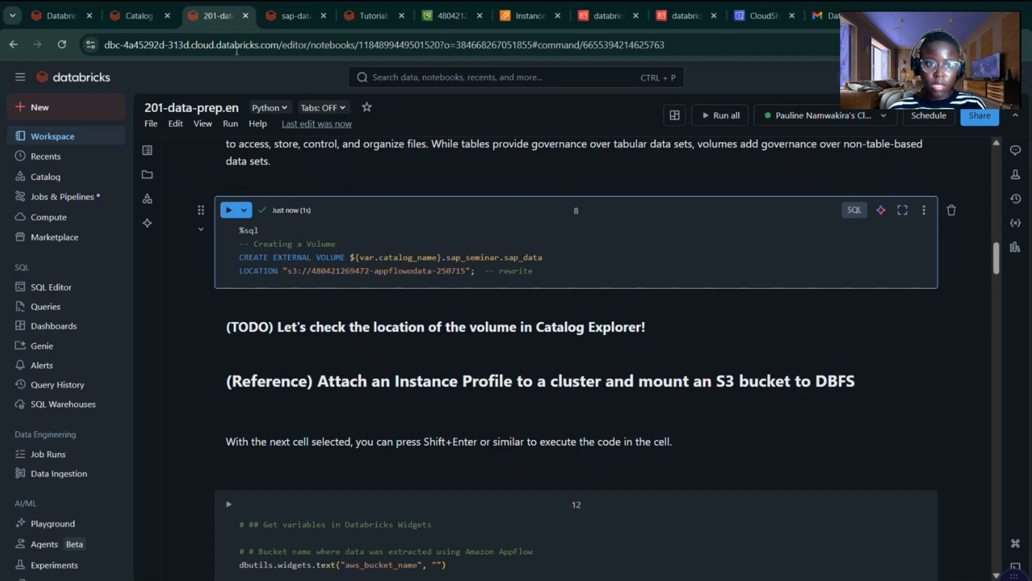
# Step: Open the sap_data volume in the sap_seminar schema of the databricks_on_aws catalog in Catalog Explorer
pyautogui.click(285, 17)
pyautogui.click(53, 179)
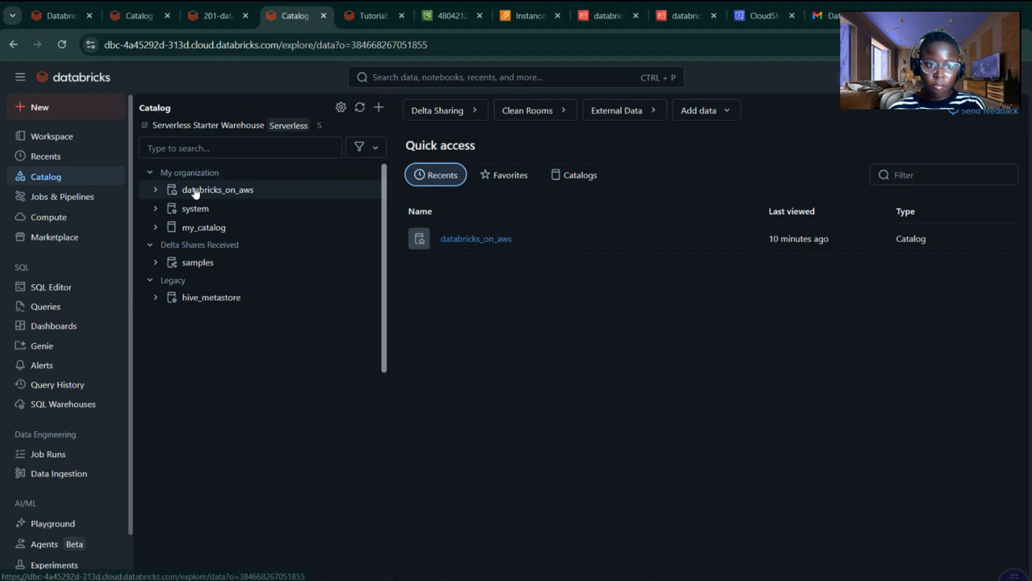
pyautogui.click(158, 190)
pyautogui.moveTo(209, 195)
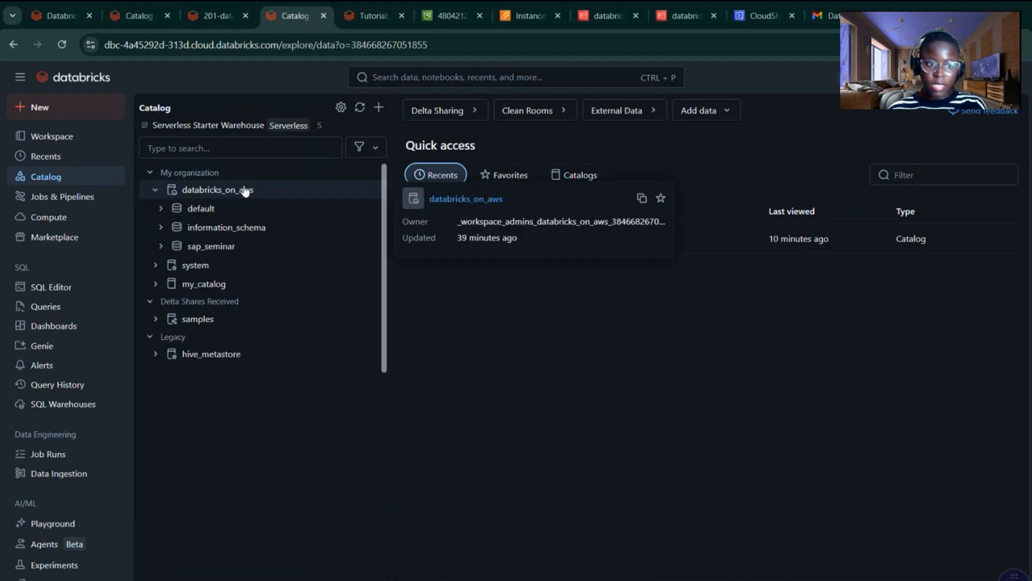
pyautogui.click(162, 247)
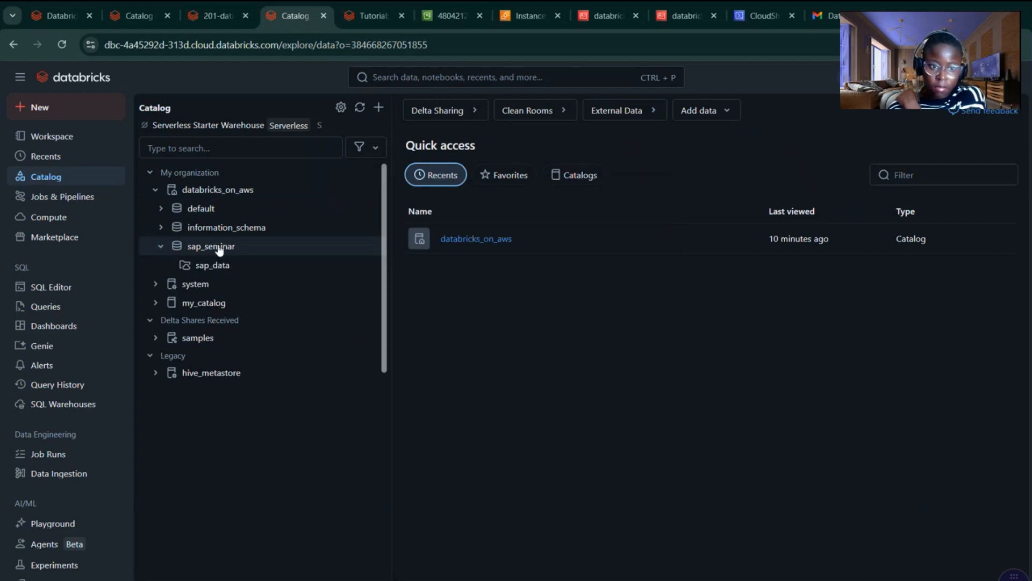
pyautogui.click(215, 268)
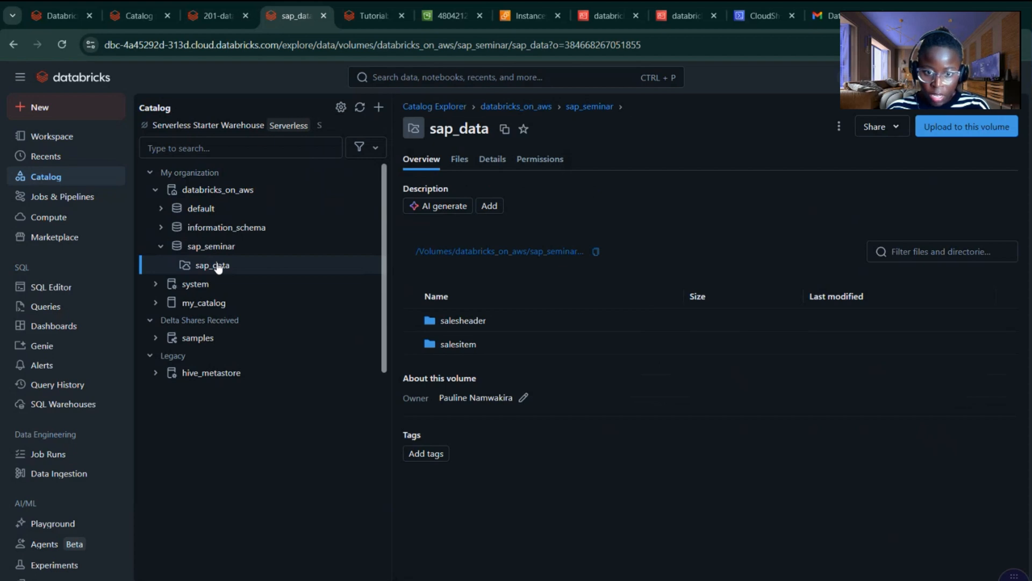
# Step: Review the sap_data volume's files and check its volume type and storage location in its details
pyautogui.click(459, 161)
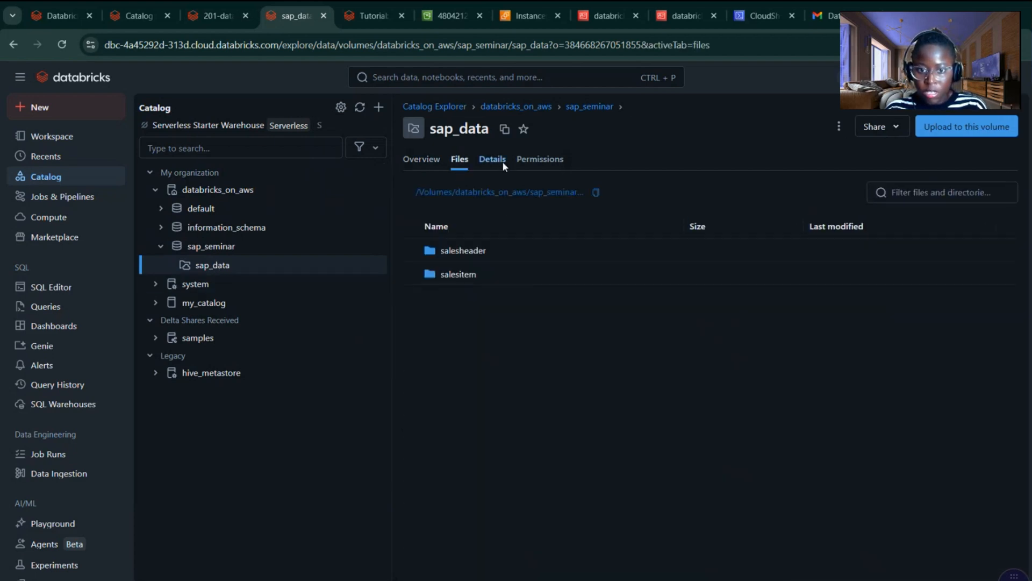
pyautogui.click(504, 164)
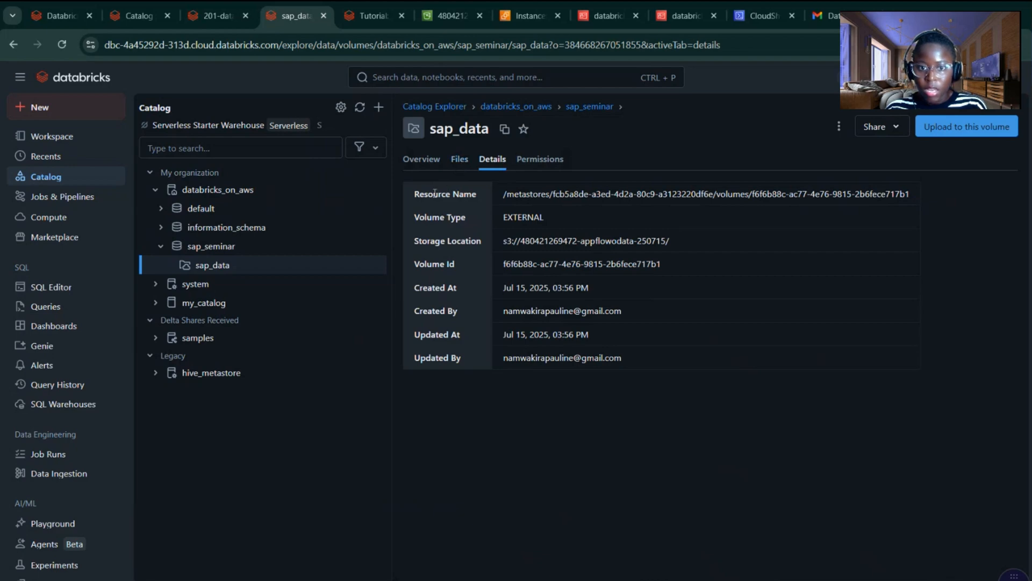
pyautogui.moveTo(505, 219); pyautogui.dragTo(556, 215)
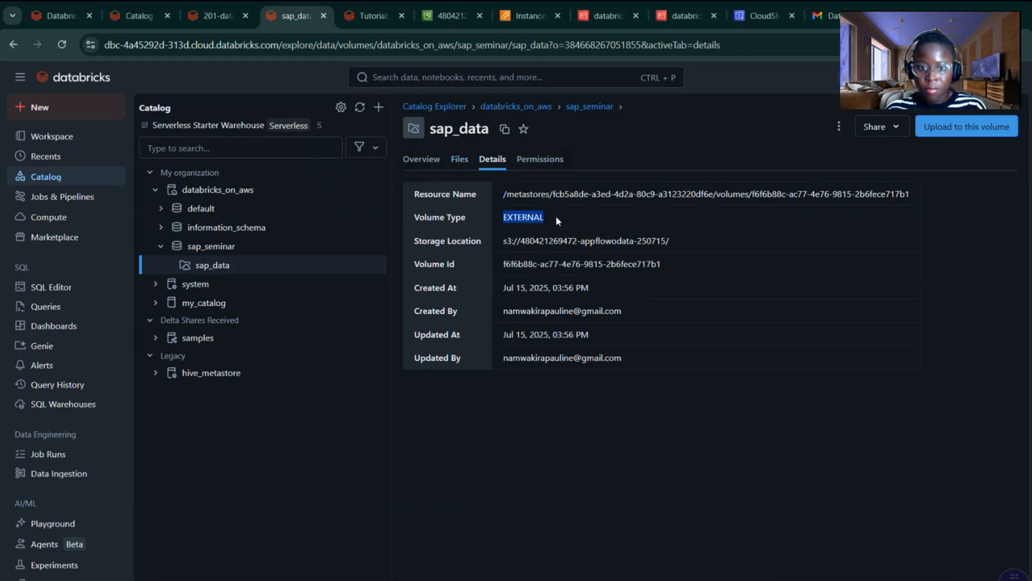
pyautogui.moveTo(503, 242); pyautogui.dragTo(703, 248)
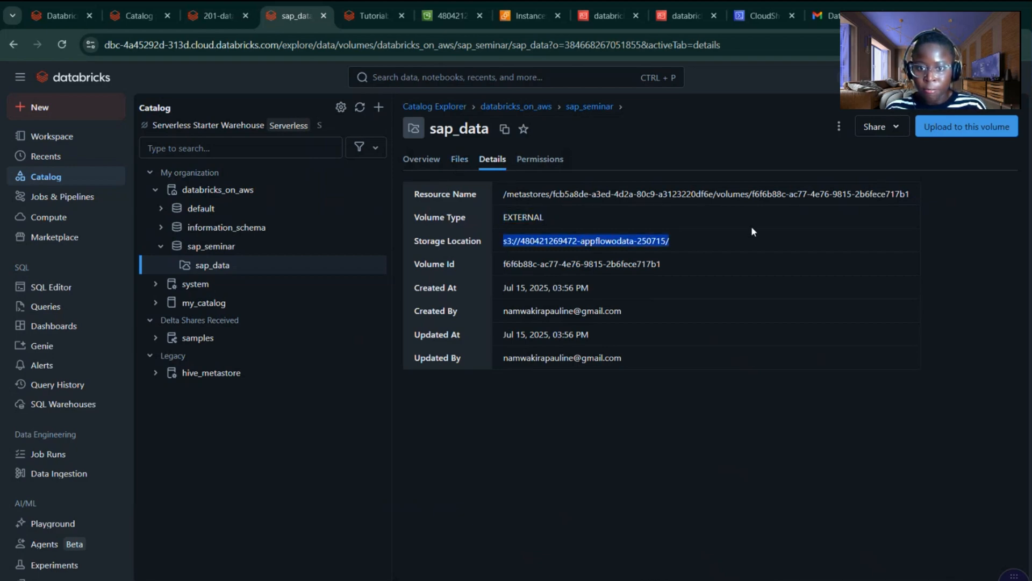
# Step: Browse the sap_data volume's files through the salesheader folder and its subfolder to inspect the extracted data file
pyautogui.click(423, 163)
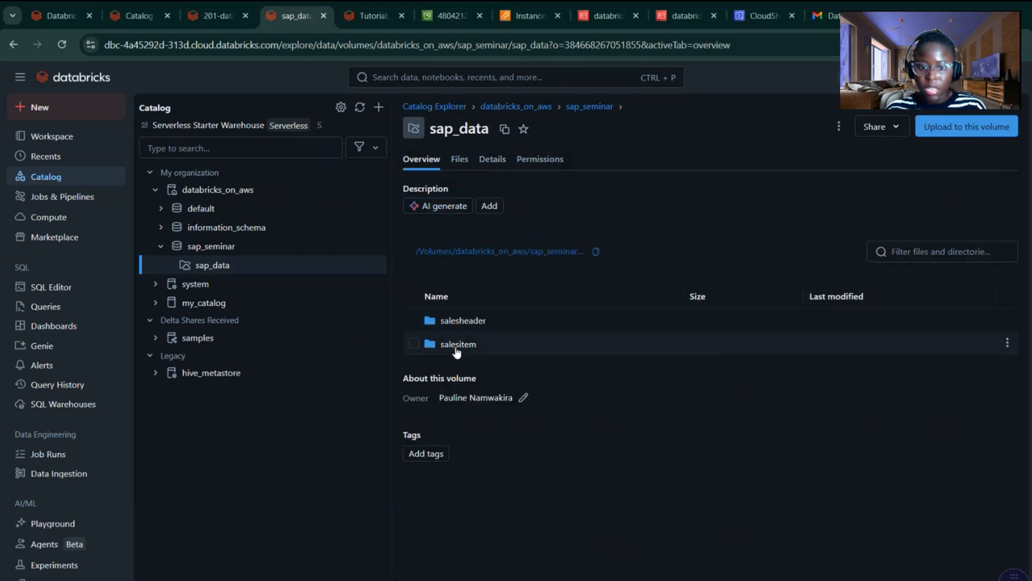
pyautogui.click(468, 169)
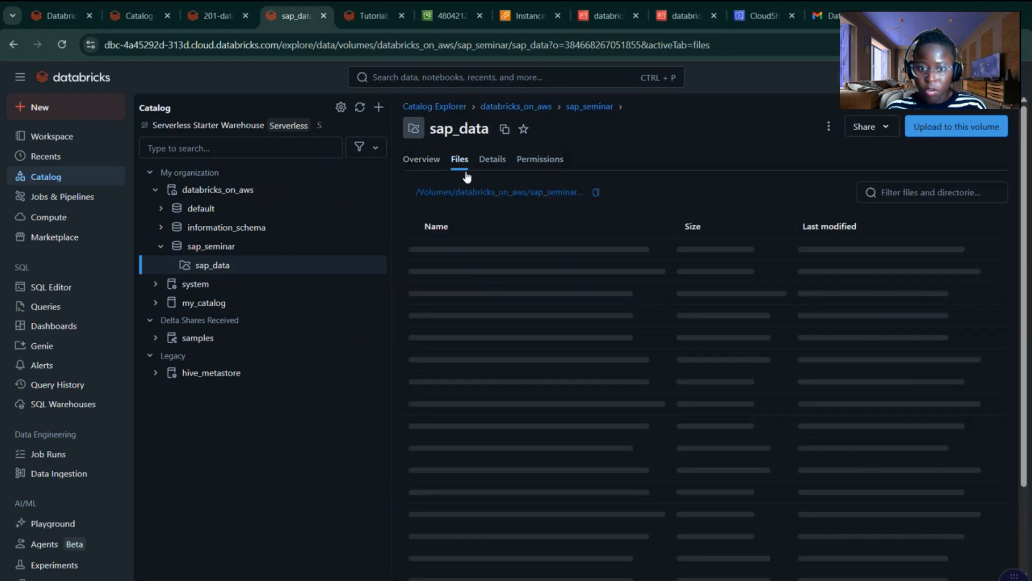
pyautogui.click(463, 251)
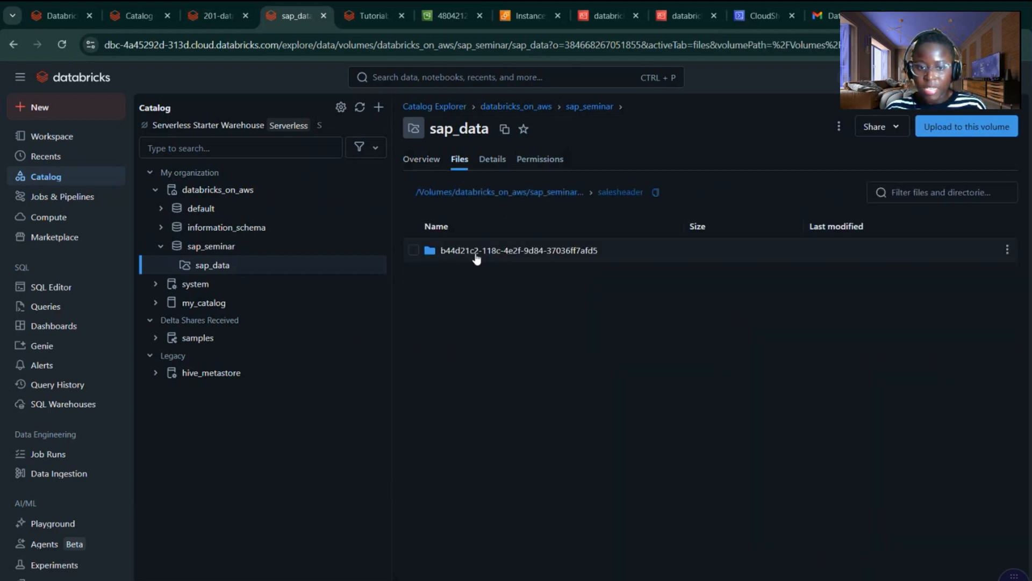
pyautogui.click(474, 251)
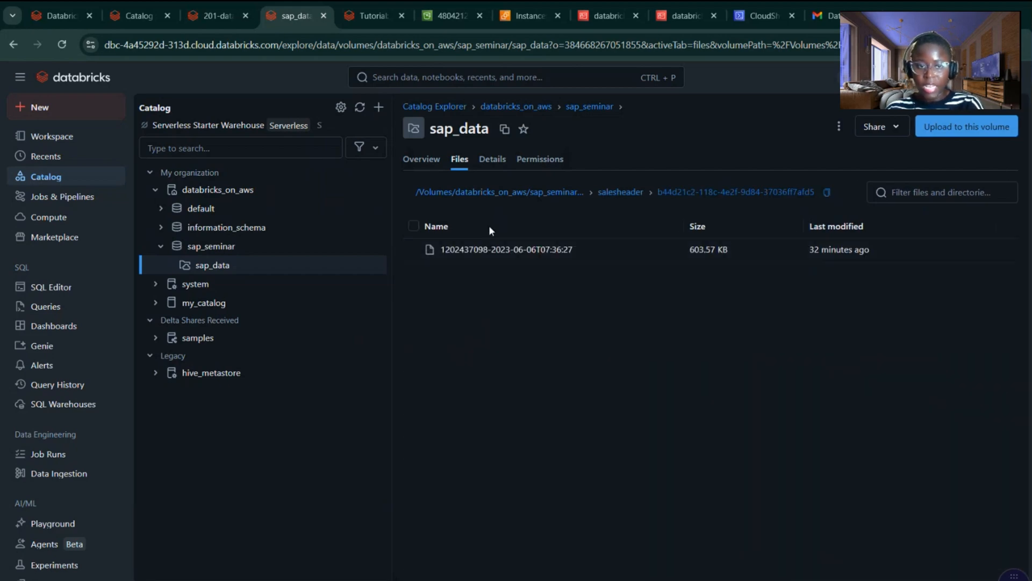
# Step: Return to the 201-data-prep.en notebook and run the reference section's cell that creates the aws_bucket_name text widget
pyautogui.click(455, 15)
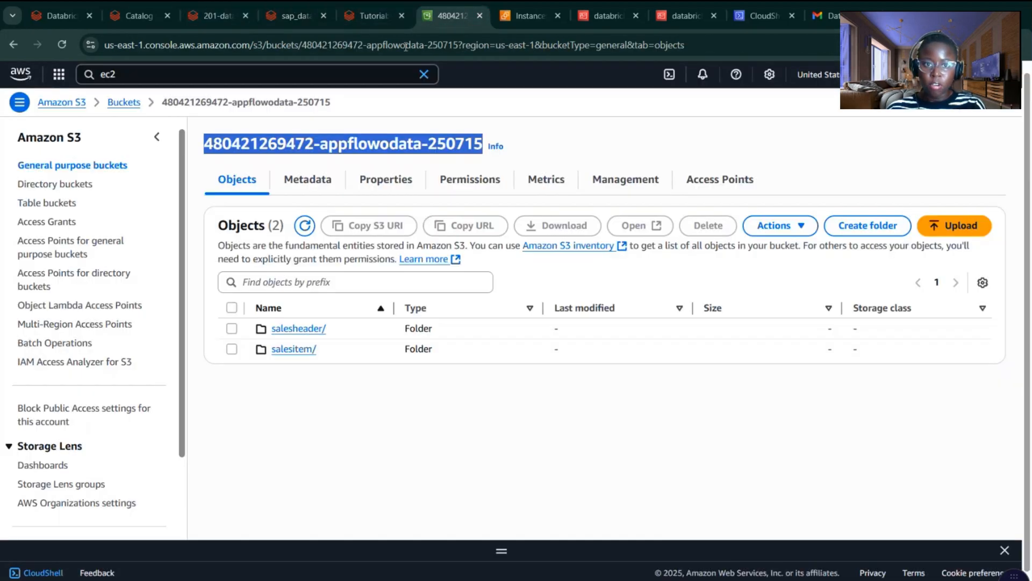
pyautogui.click(364, 18)
pyautogui.click(291, 22)
pyautogui.click(218, 16)
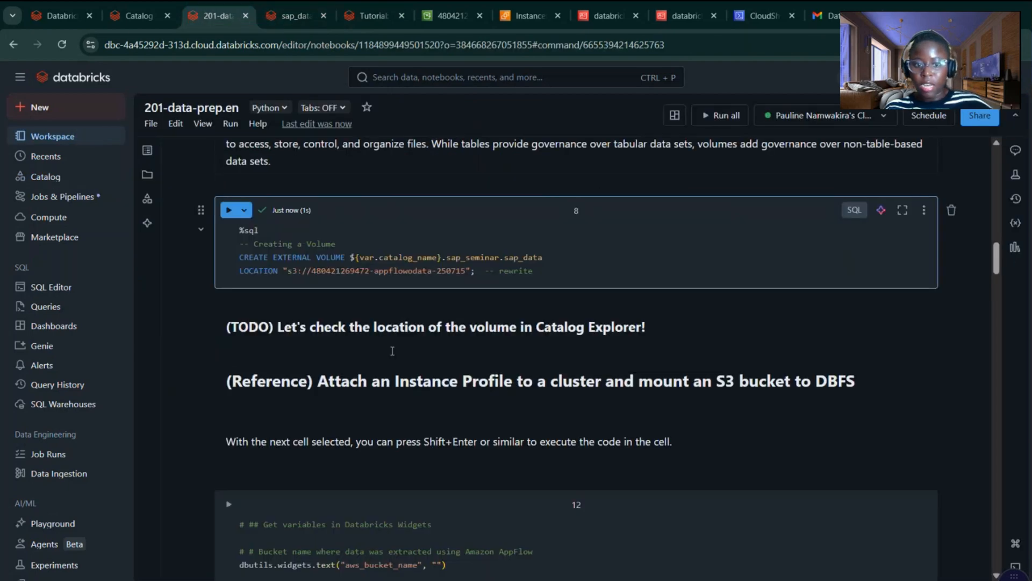
pyautogui.scroll(-4, 575, 322)
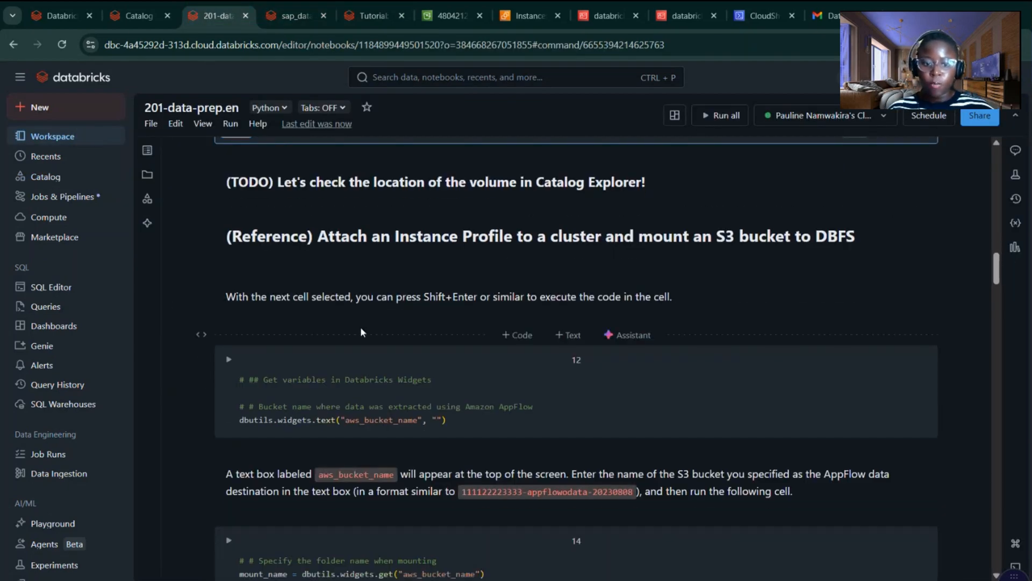
pyautogui.scroll(-1, 334, 334)
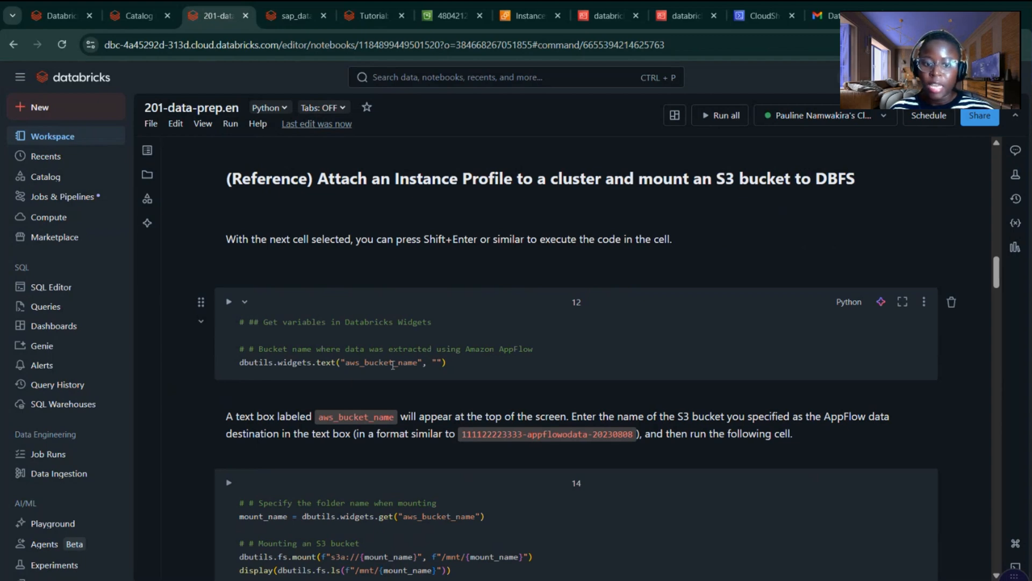
pyautogui.scroll(-1, 450, 365)
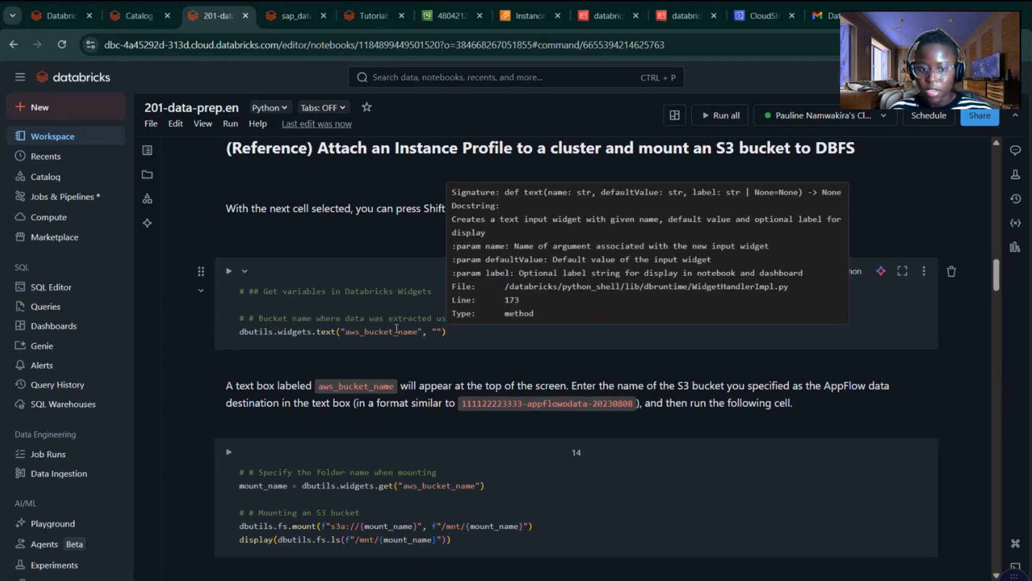
pyautogui.click(229, 271)
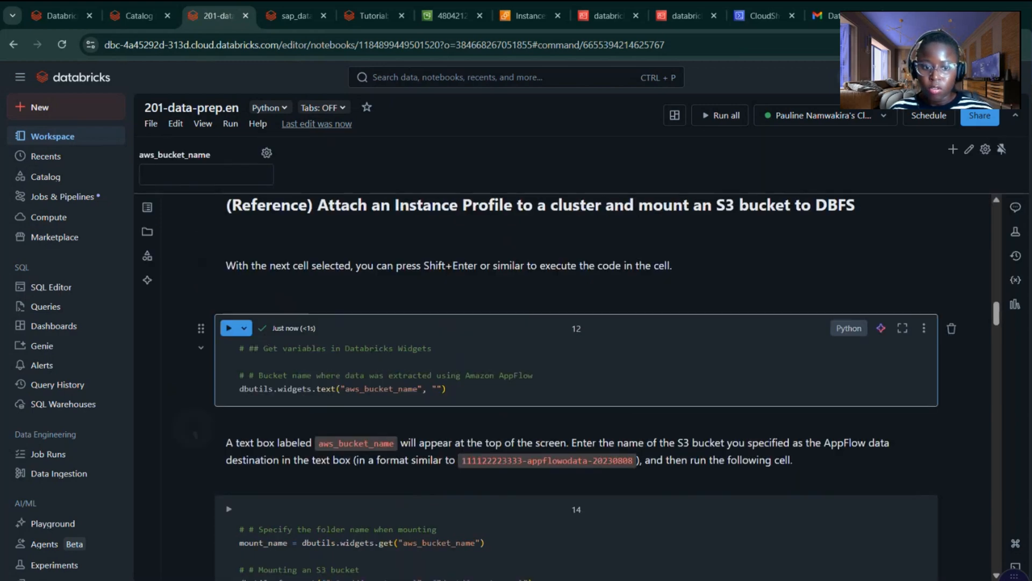
# Step: Copy the AppFlow bucket's name from the Amazon S3 console and enter it in the notebook's aws_bucket_name widget
pyautogui.scroll(-1, 267, 295)
pyautogui.click(175, 174)
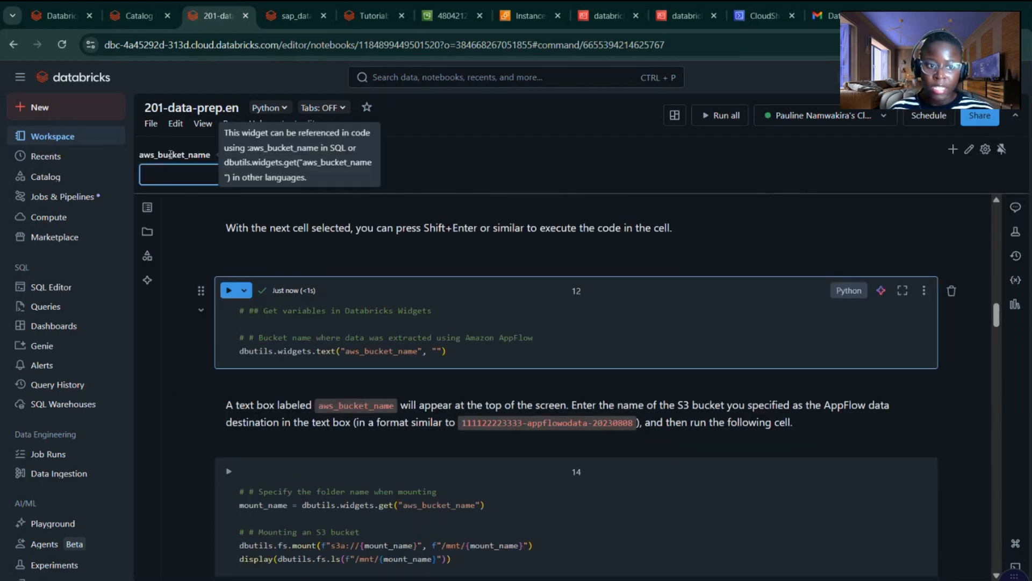
pyautogui.click(446, 16)
pyautogui.moveTo(204, 144); pyautogui.dragTo(484, 146)
pyautogui.hotkey('ctrl', 'c')
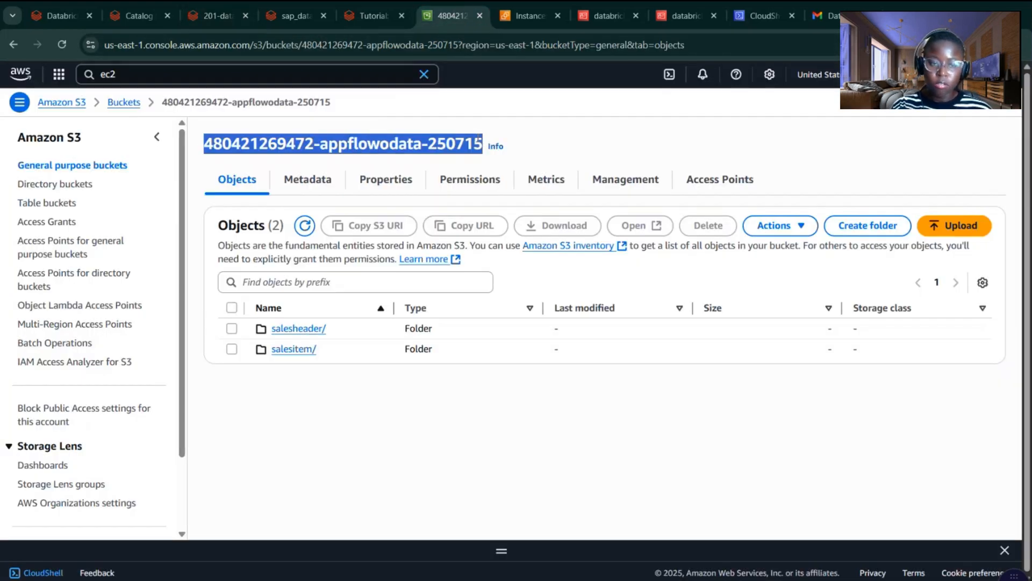
pyautogui.click(220, 16)
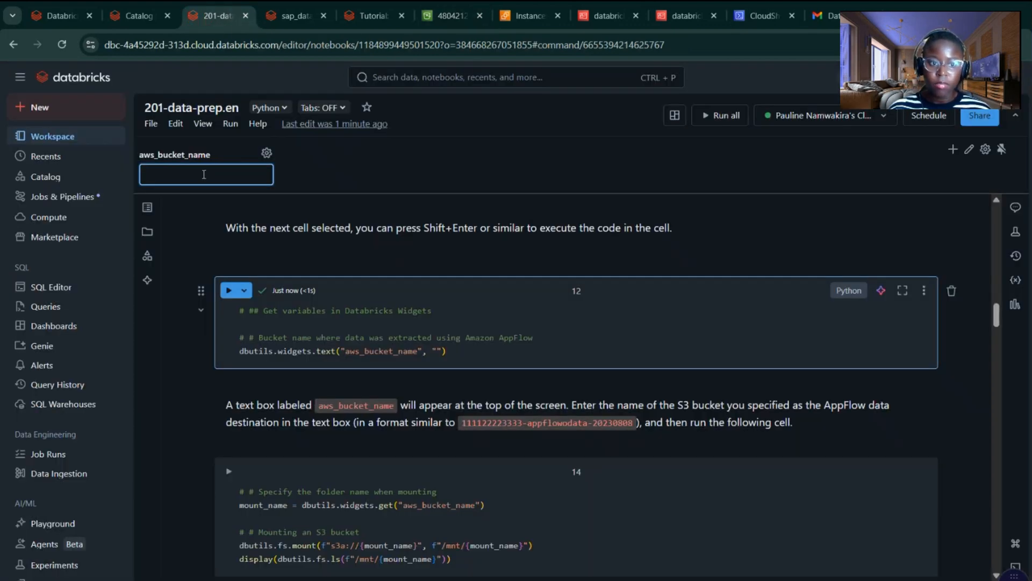
pyautogui.hotkey('ctrl', 'v')
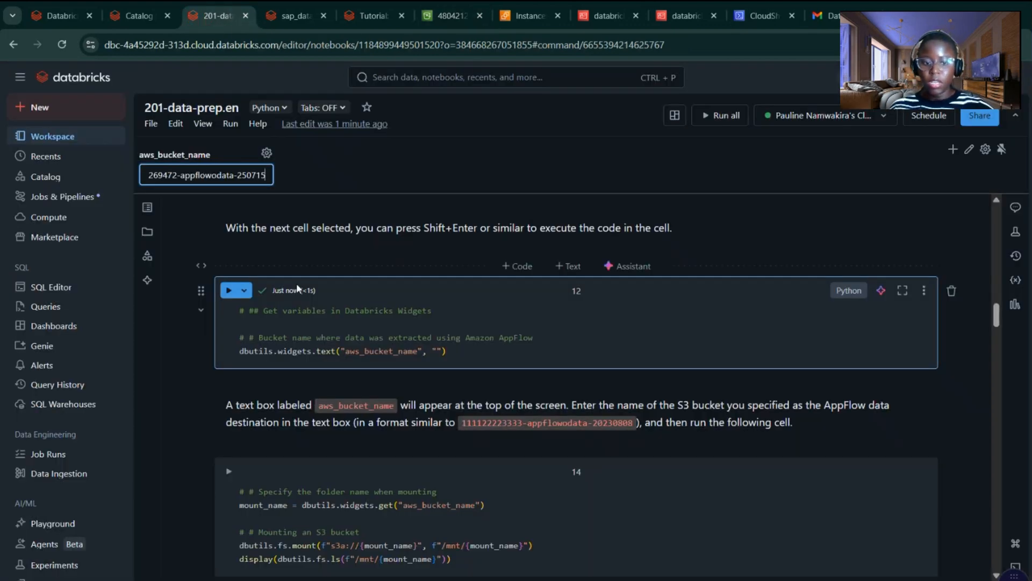
# Step: Run the cell that mounts the S3 bucket under /mnt and lists the mounted directory's contents
pyautogui.scroll(-2, 322, 333)
pyautogui.scroll(-2, 177, 454)
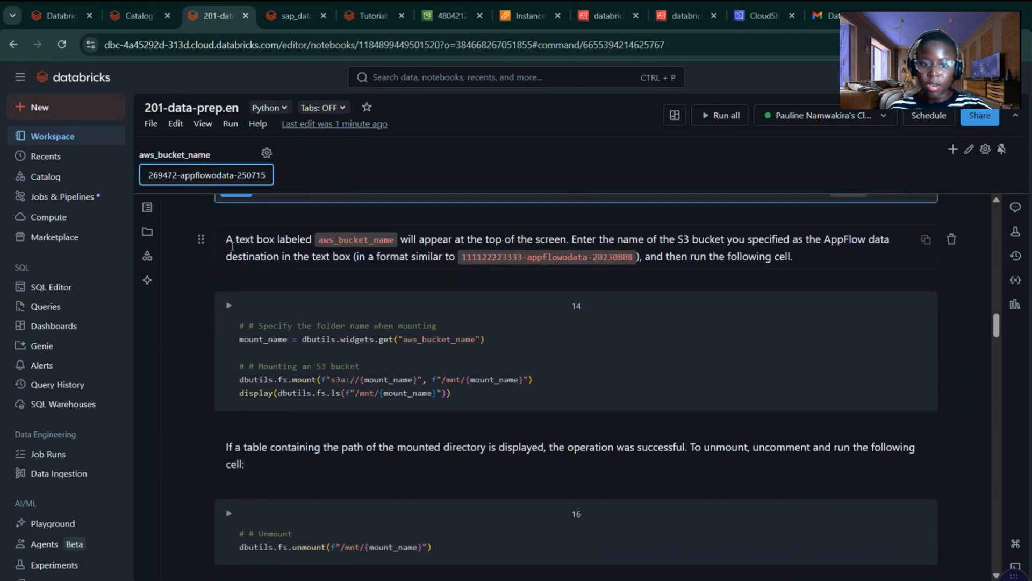
pyautogui.scroll(-1, 399, 304)
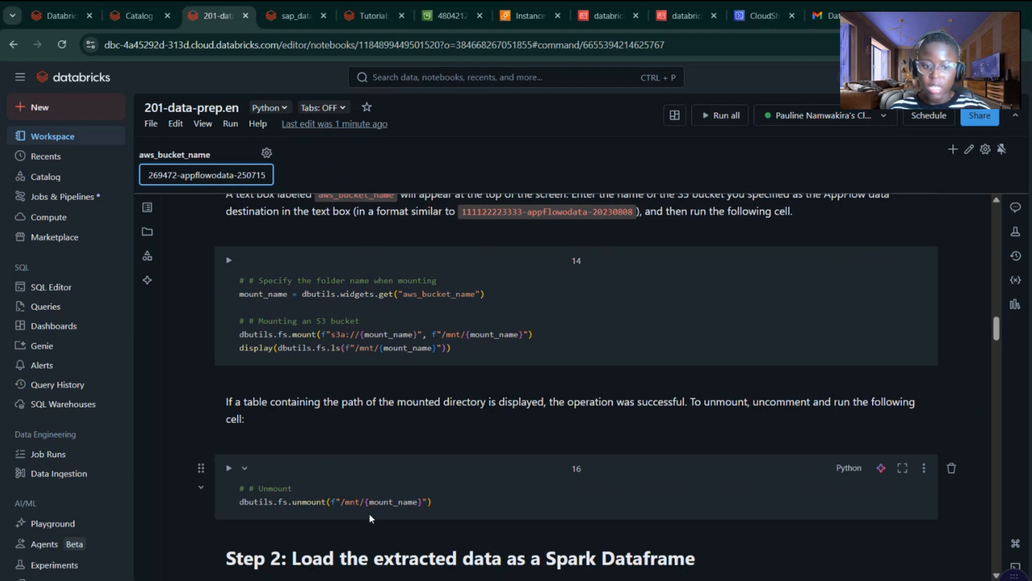
pyautogui.click(228, 260)
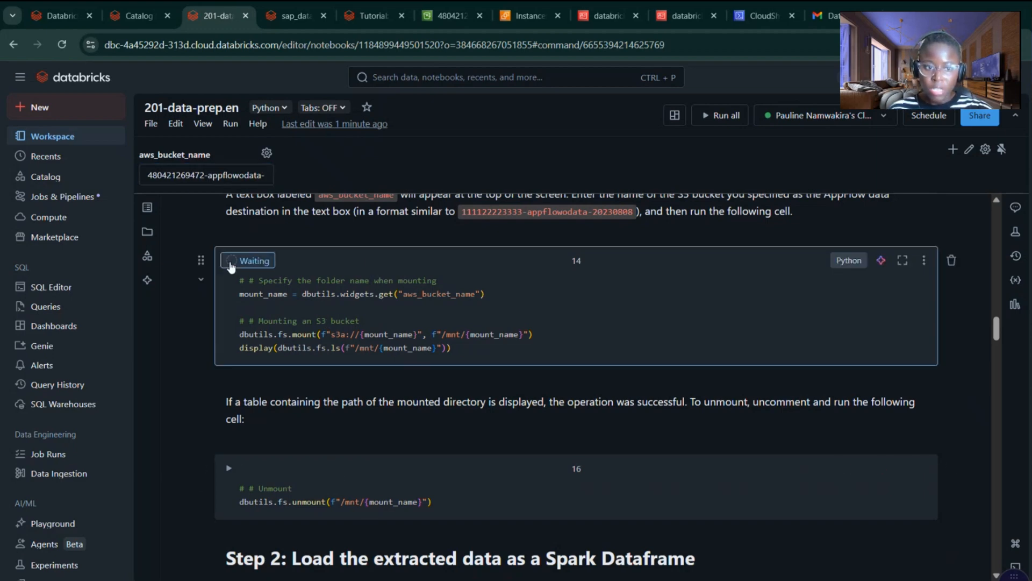
pyautogui.moveTo(367, 292)
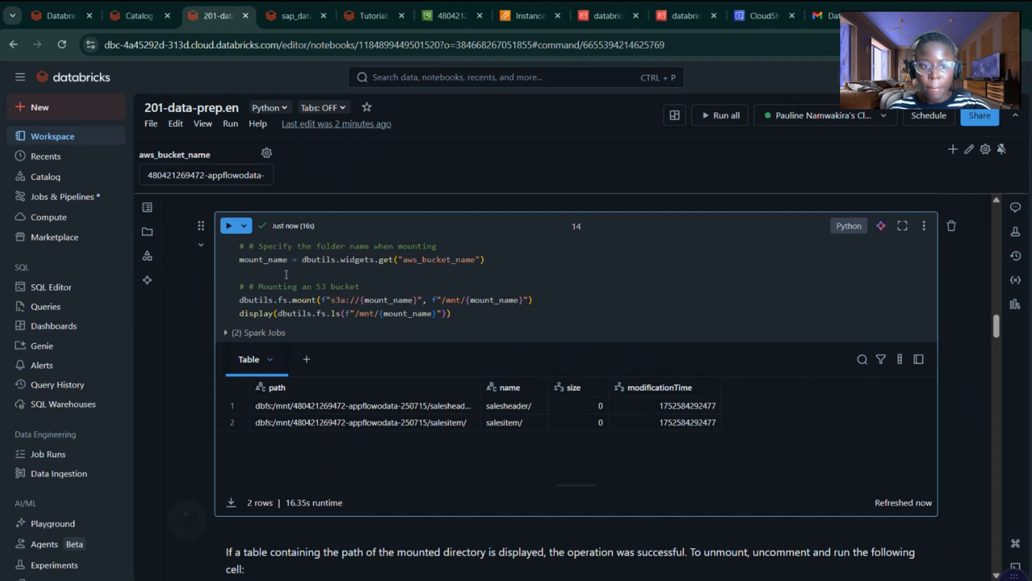
pyautogui.scroll(2, 286, 274)
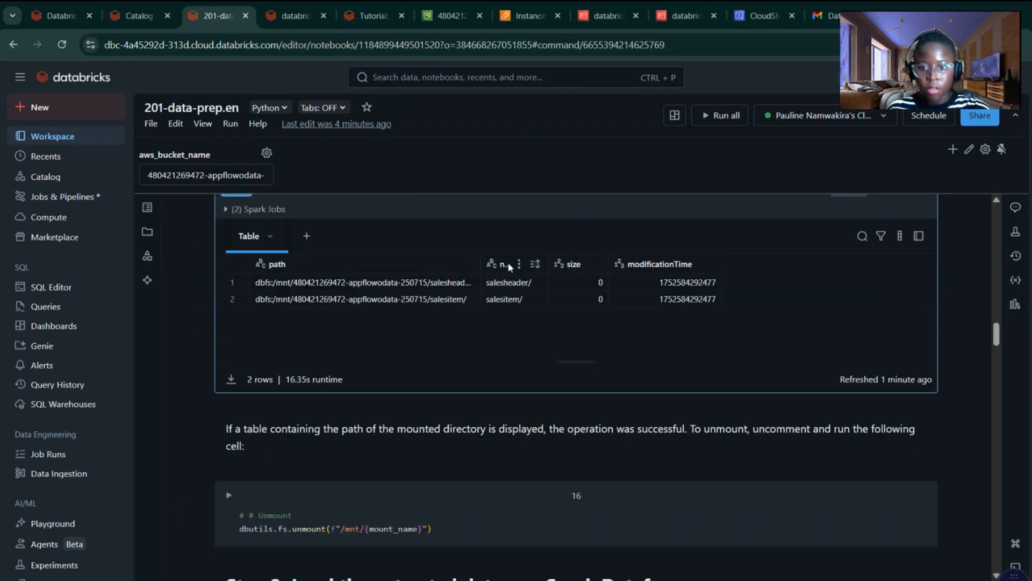
# Step: Run the Unmount cell to detach the S3 bucket from its /mnt mount point
pyautogui.scroll(-1, 403, 371)
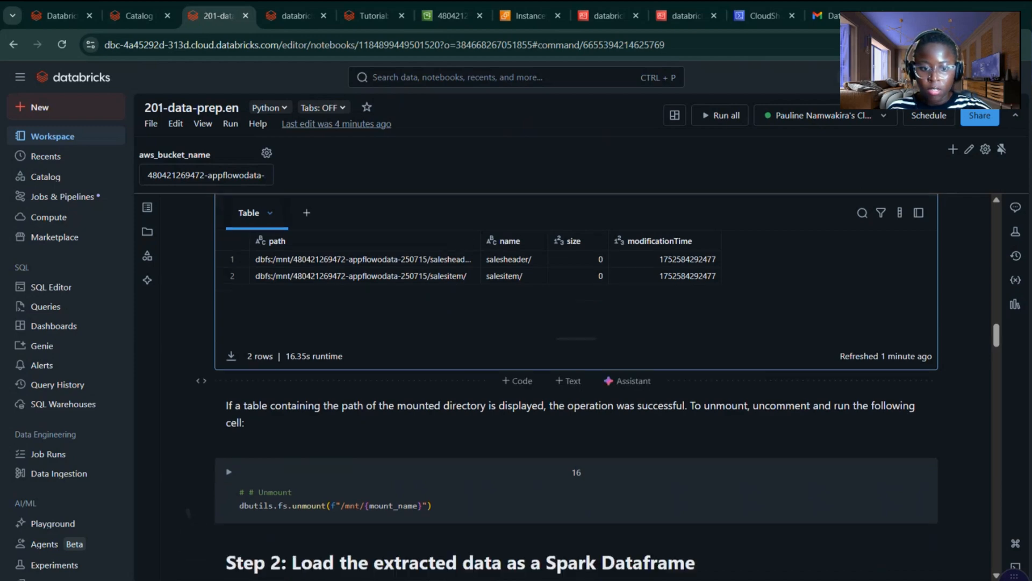
pyautogui.scroll(-2, 384, 346)
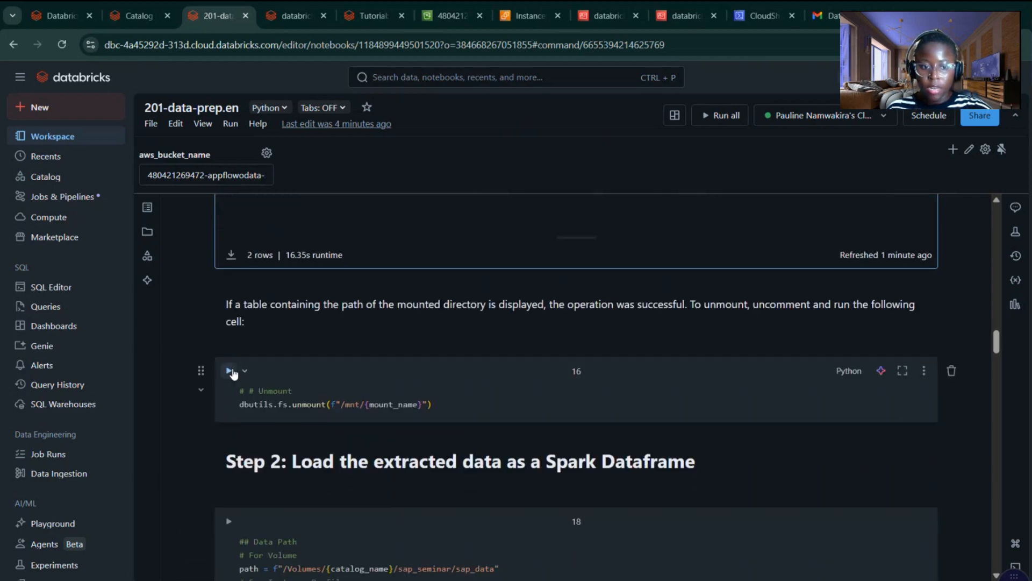
pyautogui.click(230, 371)
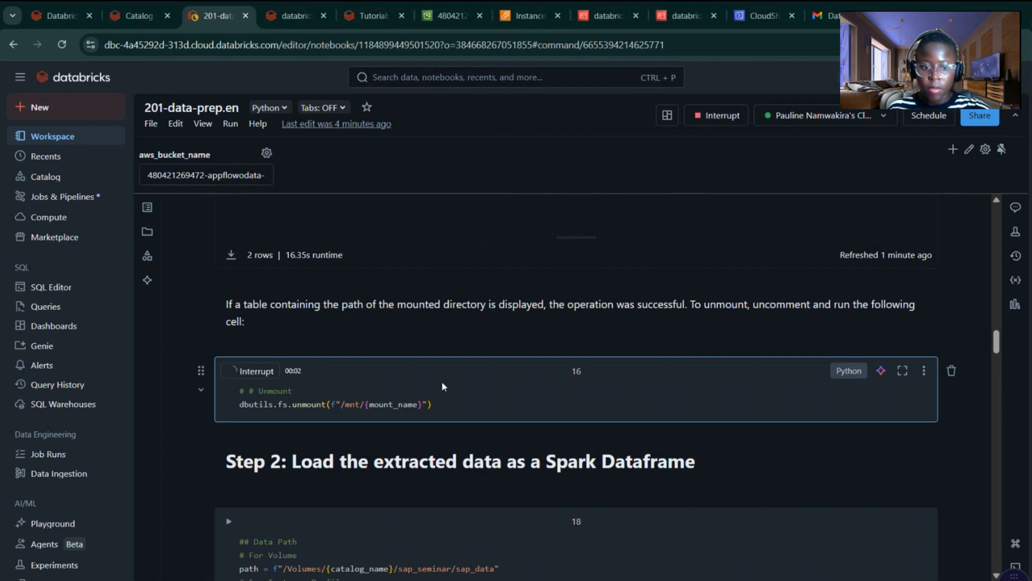
# Step: Review the notebook's storage credential, external location, external volume and S3 mount sections, then check the Unmount cell's output
pyautogui.scroll(4, 441, 381)
pyautogui.scroll(3, 353, 264)
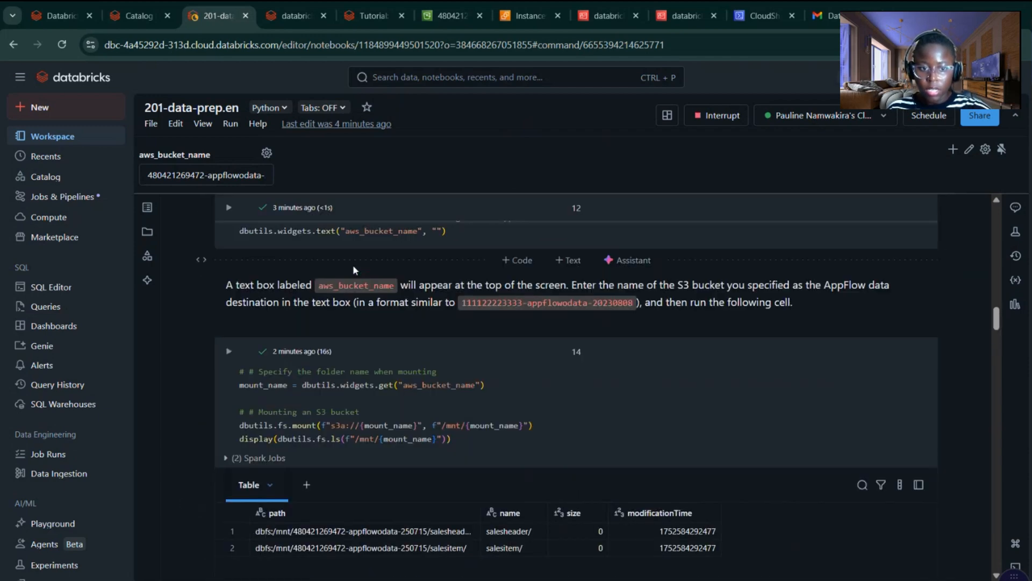
pyautogui.scroll(-7, 415, 307)
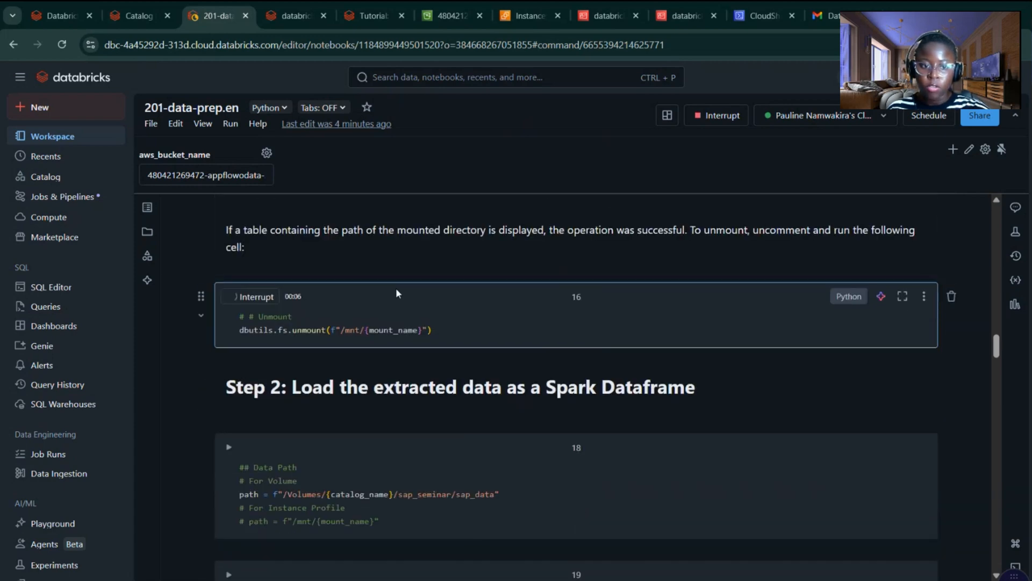
pyautogui.scroll(4, 396, 289)
pyautogui.scroll(15, 575, 387)
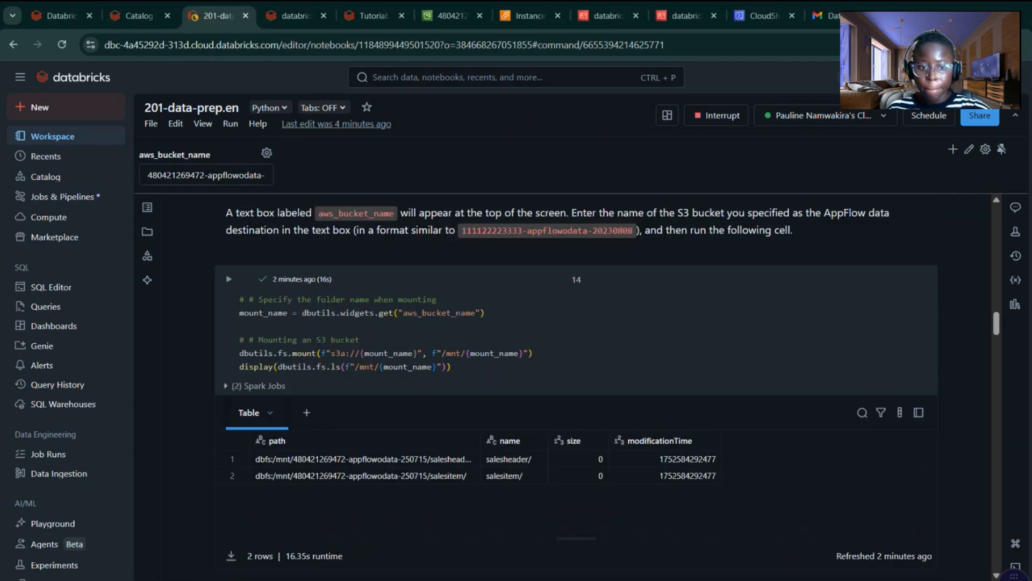
pyautogui.scroll(5, 576, 387)
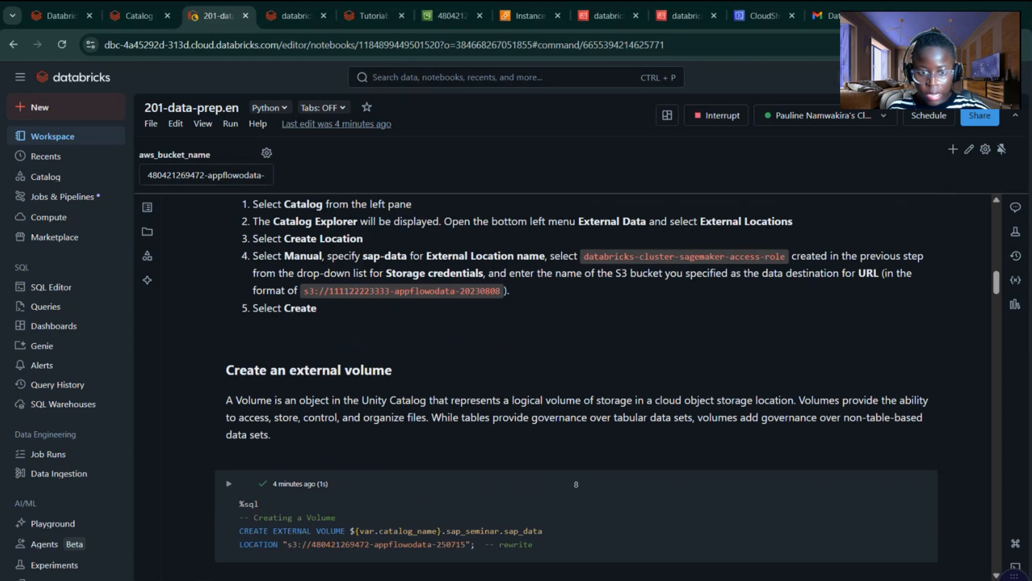
pyautogui.scroll(3, 328, 323)
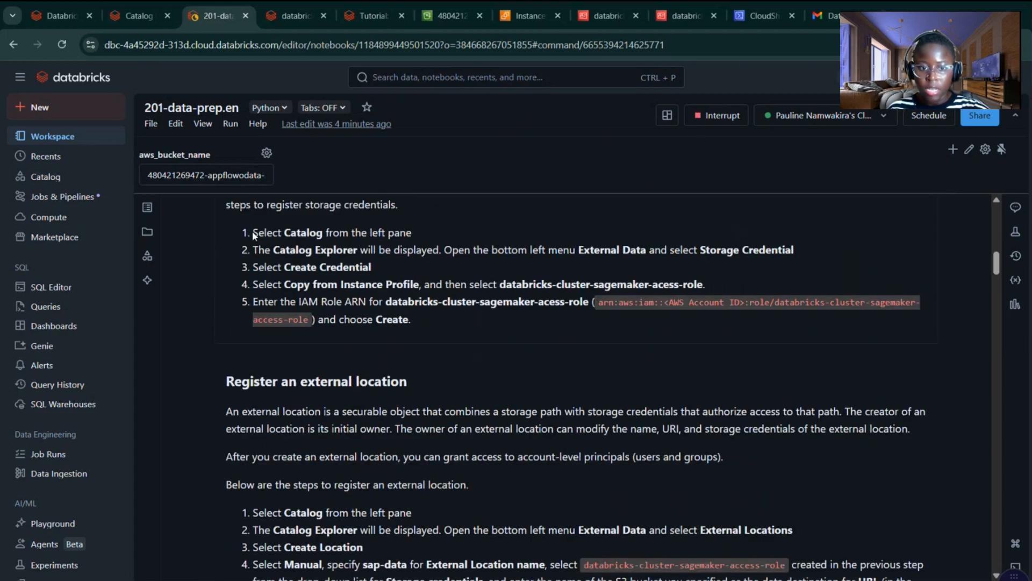
pyautogui.scroll(-15, 360, 378)
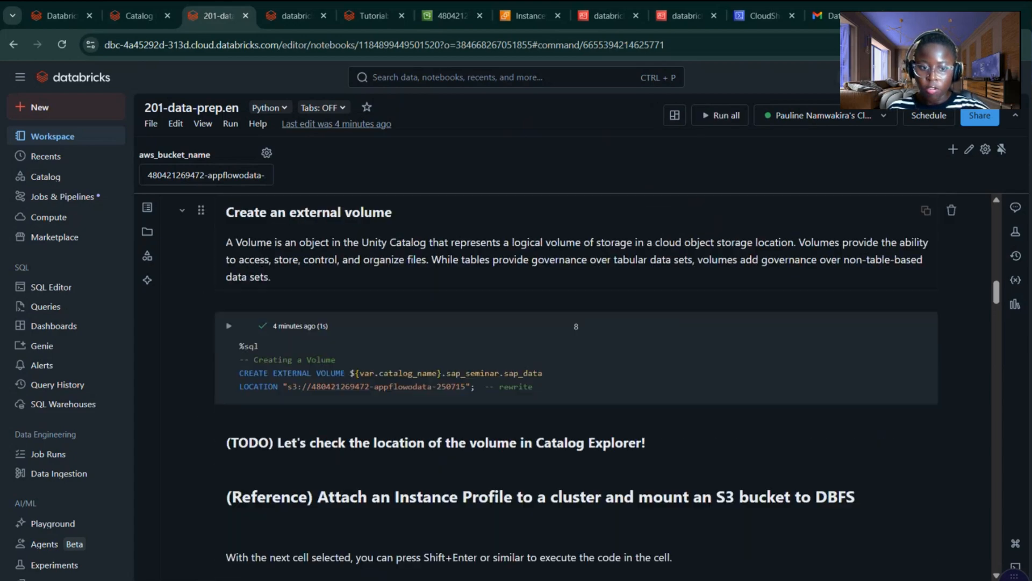
pyautogui.scroll(-3, 188, 463)
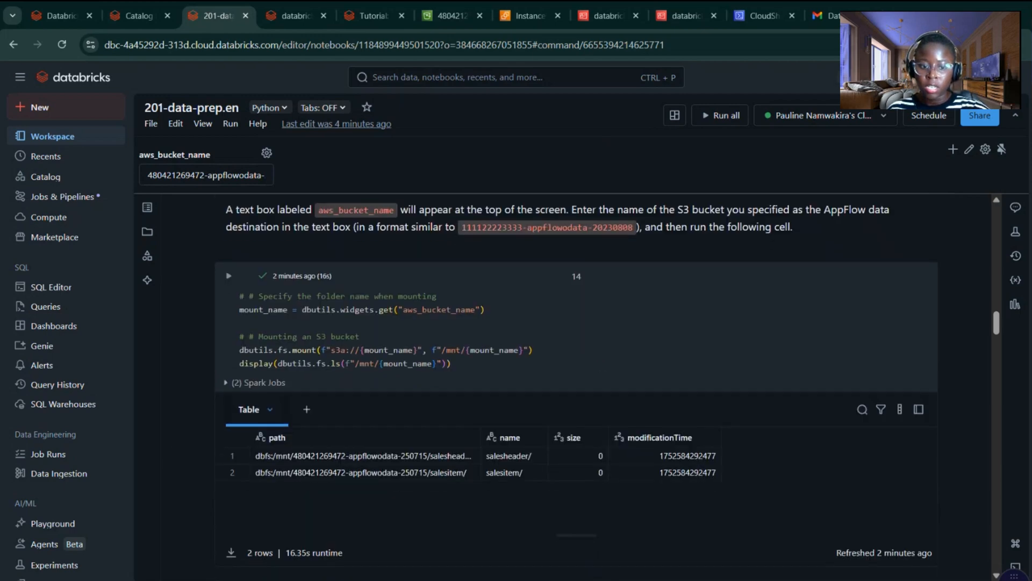
pyautogui.scroll(-10, 187, 464)
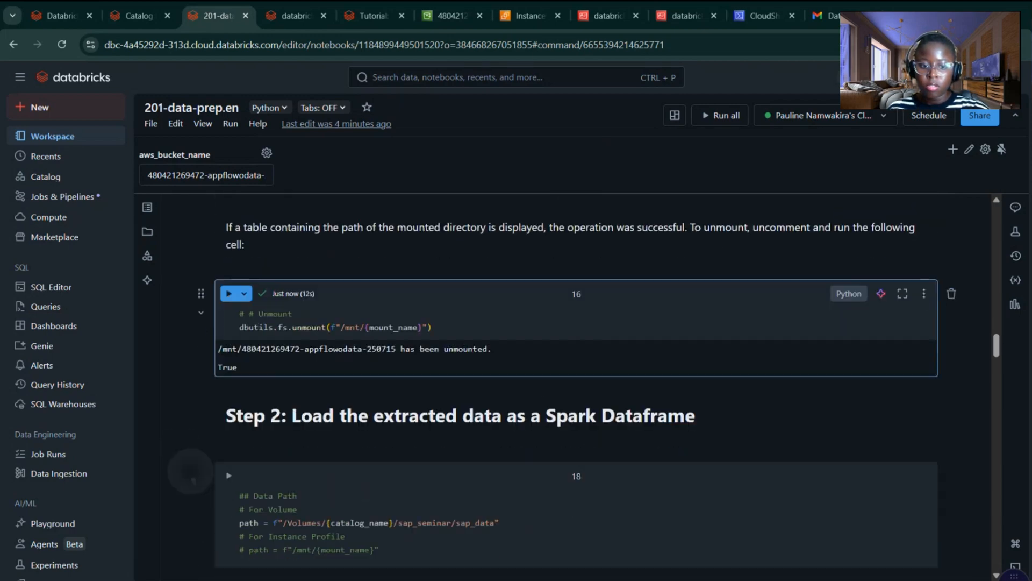
# Step: Run the Data Path cell under Step 2 with the volume path active and the instance profile path left commented out
pyautogui.scroll(-1, 576, 386)
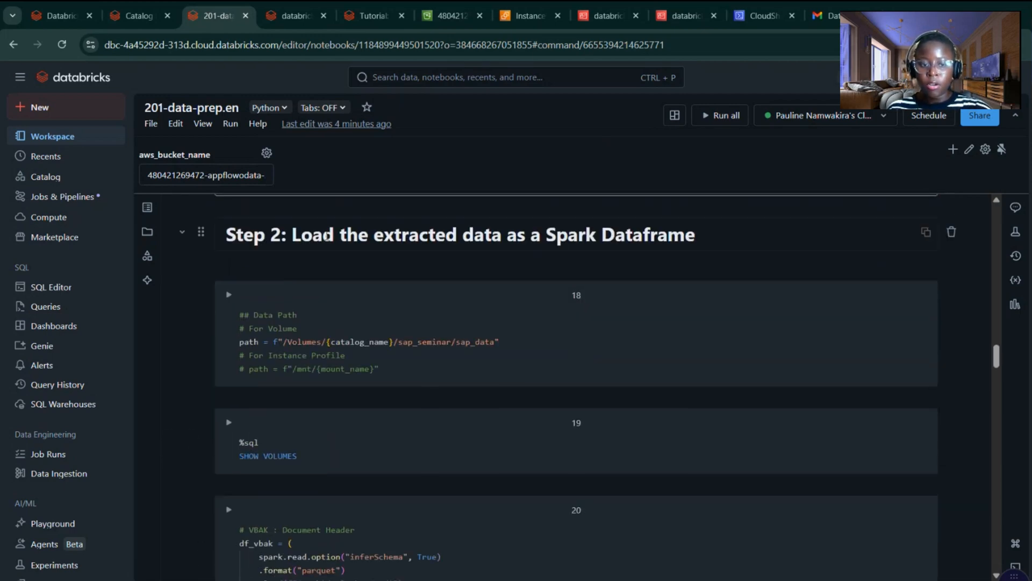
pyautogui.scroll(-1, 576, 386)
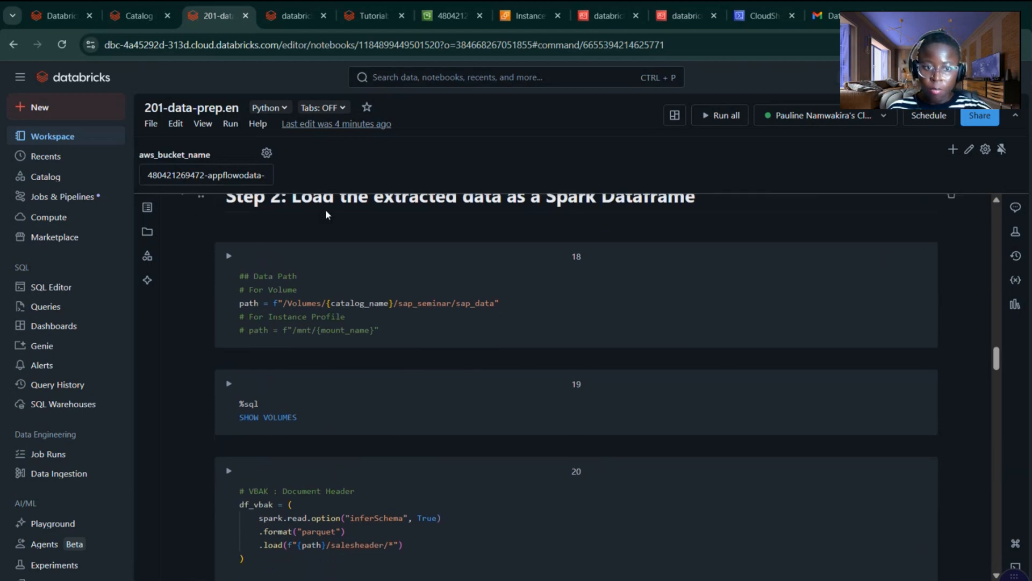
pyautogui.doubleClick(459, 302)
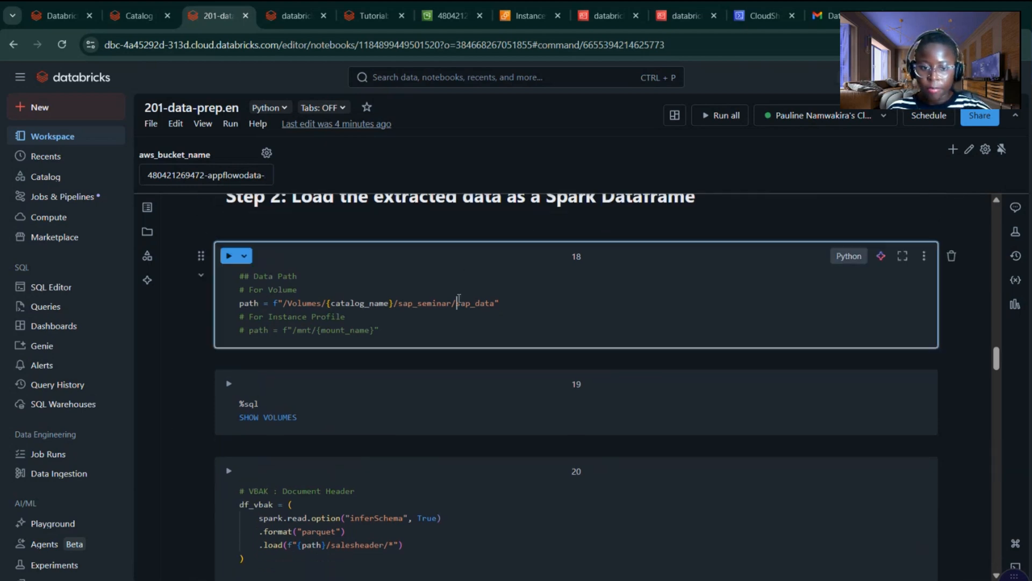
pyautogui.hotkey('ctrl', '+')
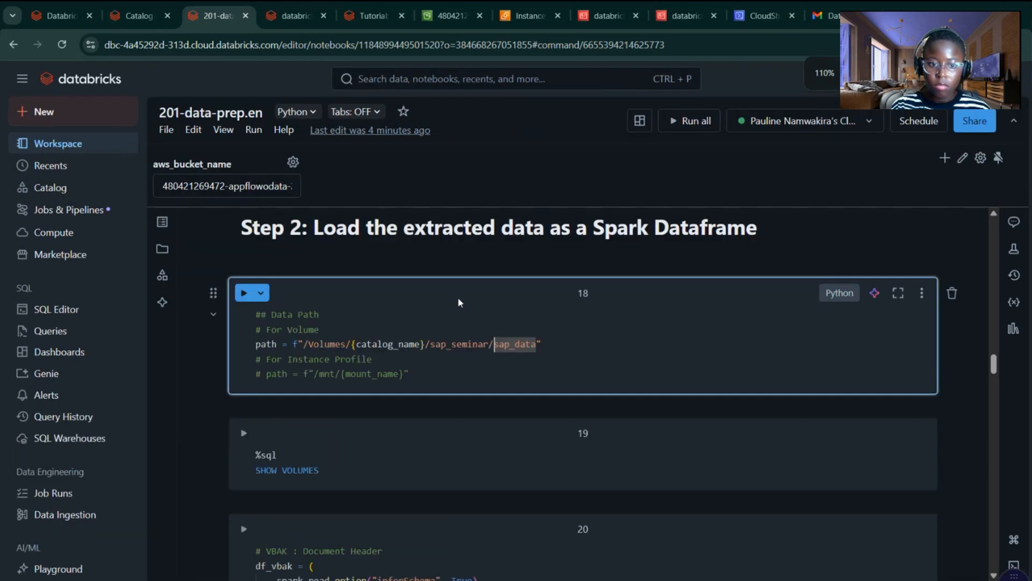
pyautogui.hotkey('ctrl', '+')
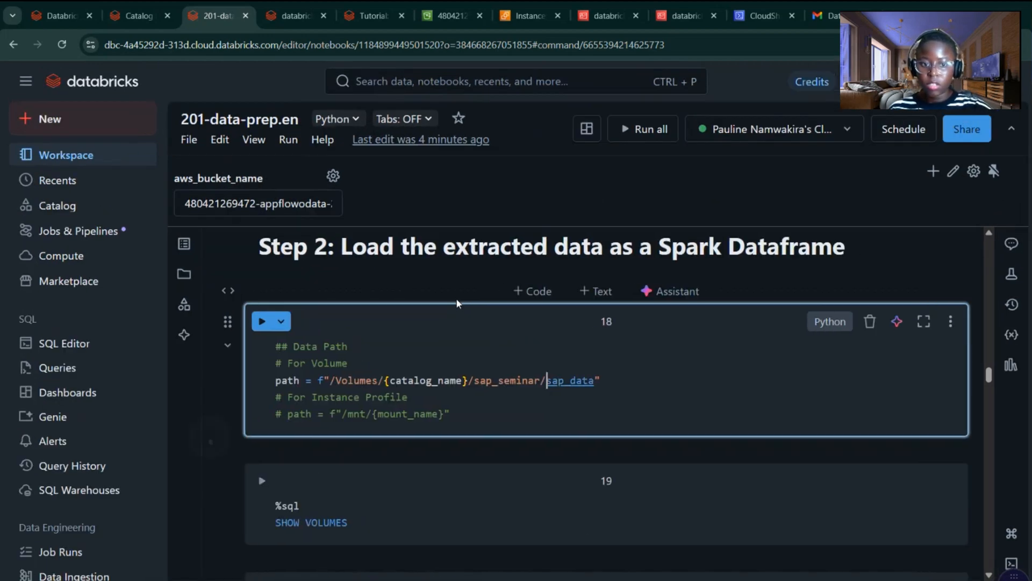
pyautogui.scroll(-1, 457, 301)
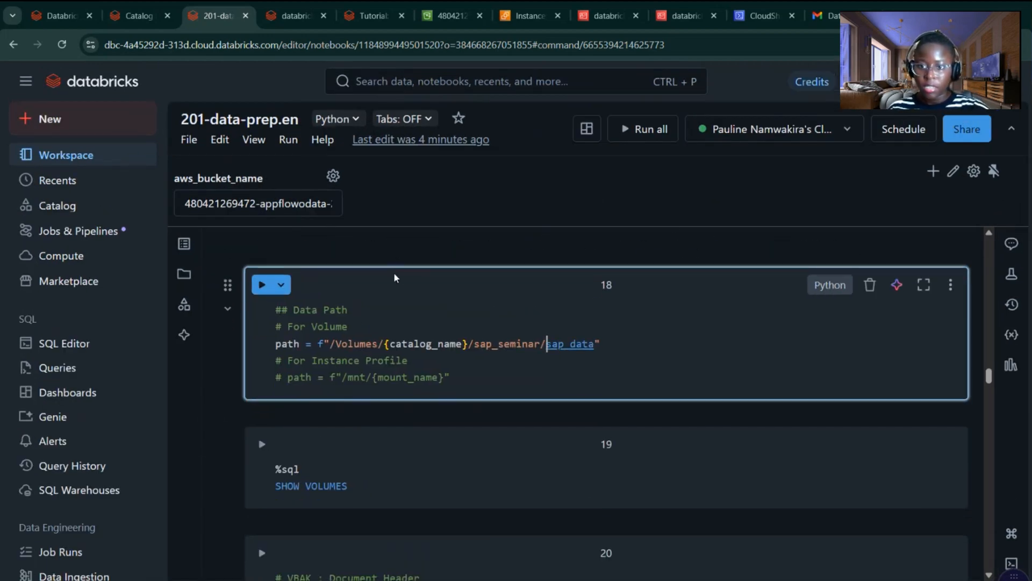
pyautogui.moveTo(417, 262)
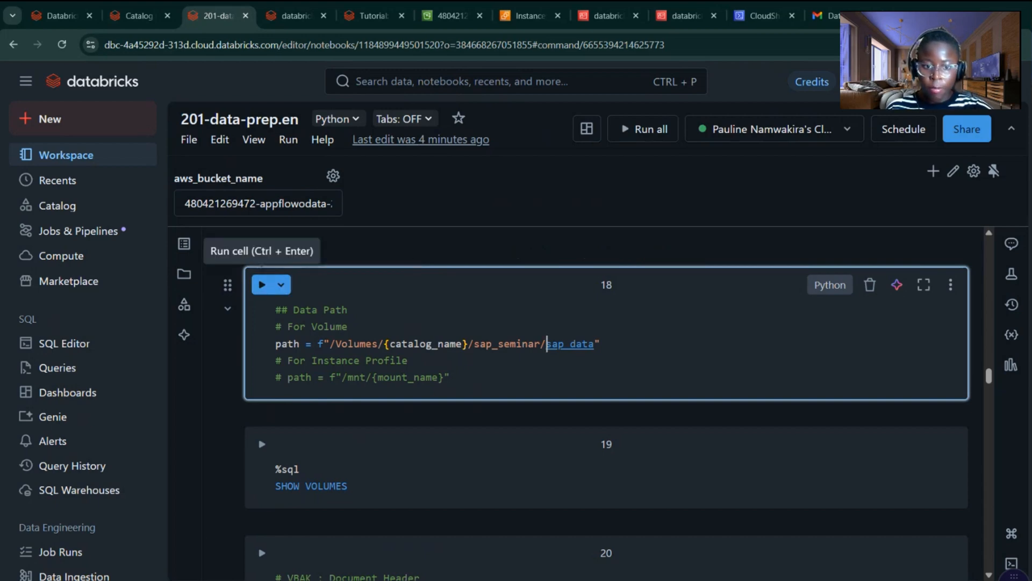
pyautogui.scroll(1, 528, 252)
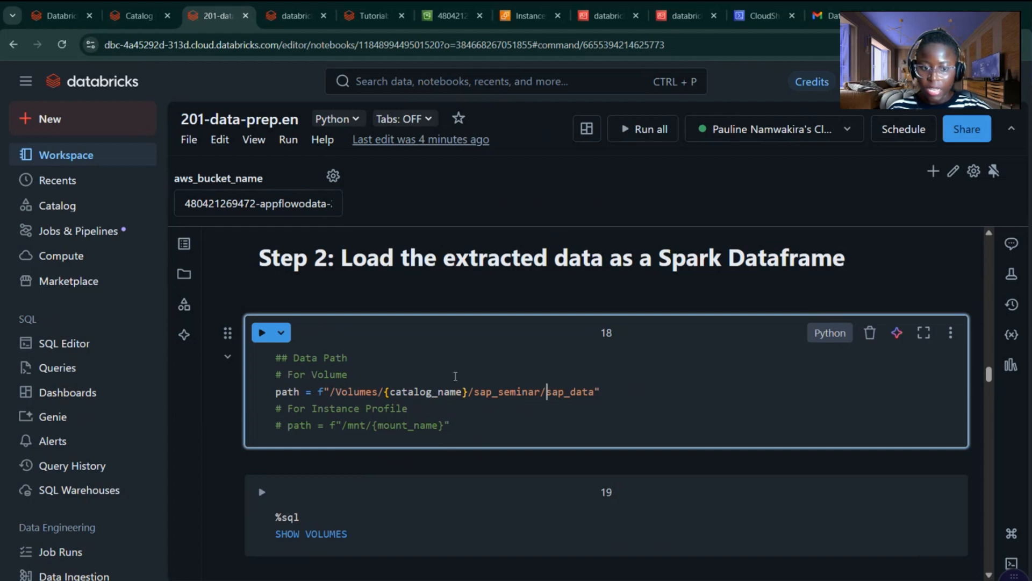
pyautogui.doubleClick(313, 410)
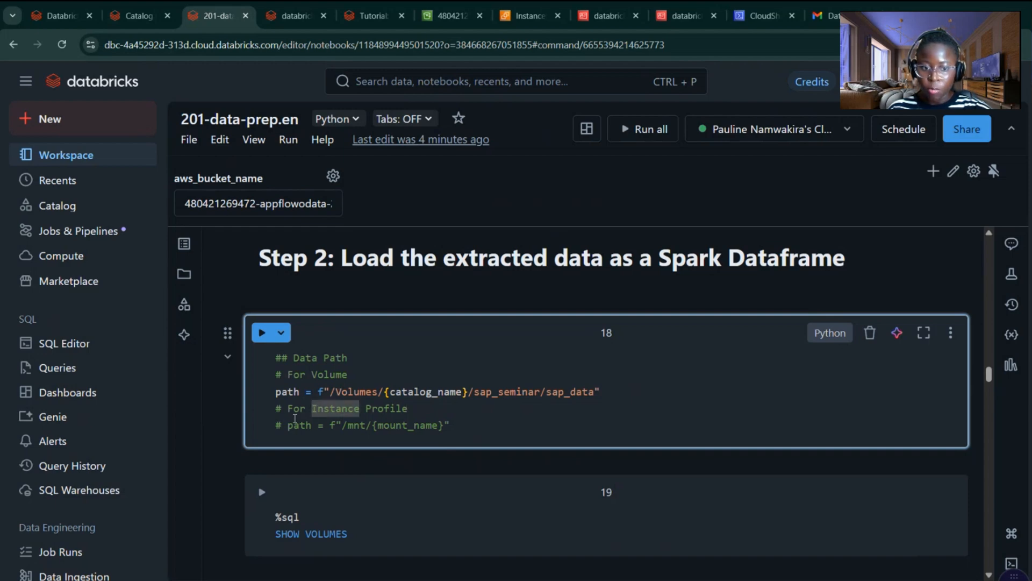
pyautogui.doubleClick(286, 426)
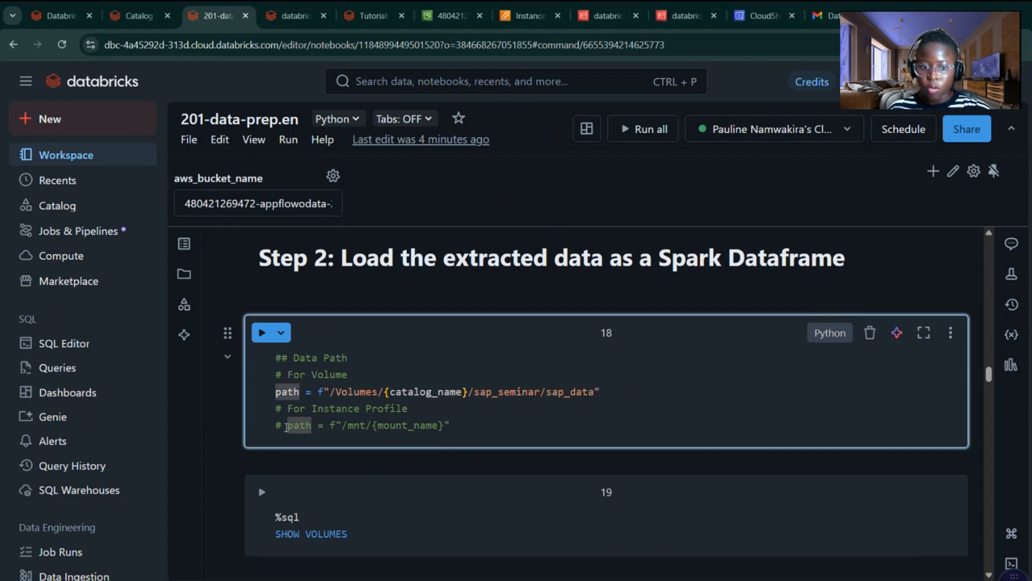
pyautogui.click(282, 428)
pyautogui.hotkey('shift', 'Return')
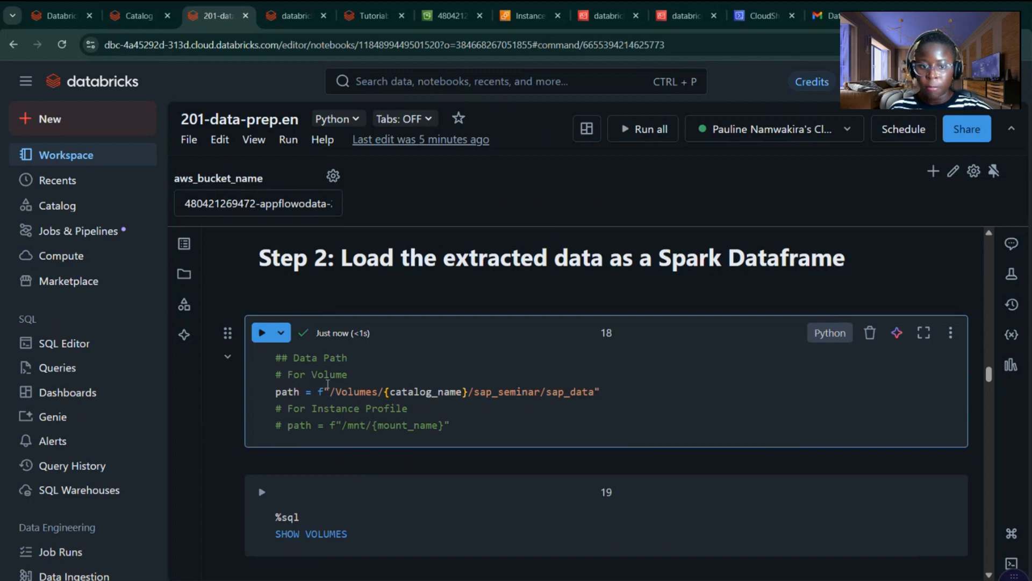
# Step: Run the SHOW VOLUMES SQL cell and check the volumes it lists
pyautogui.scroll(-2, 362, 293)
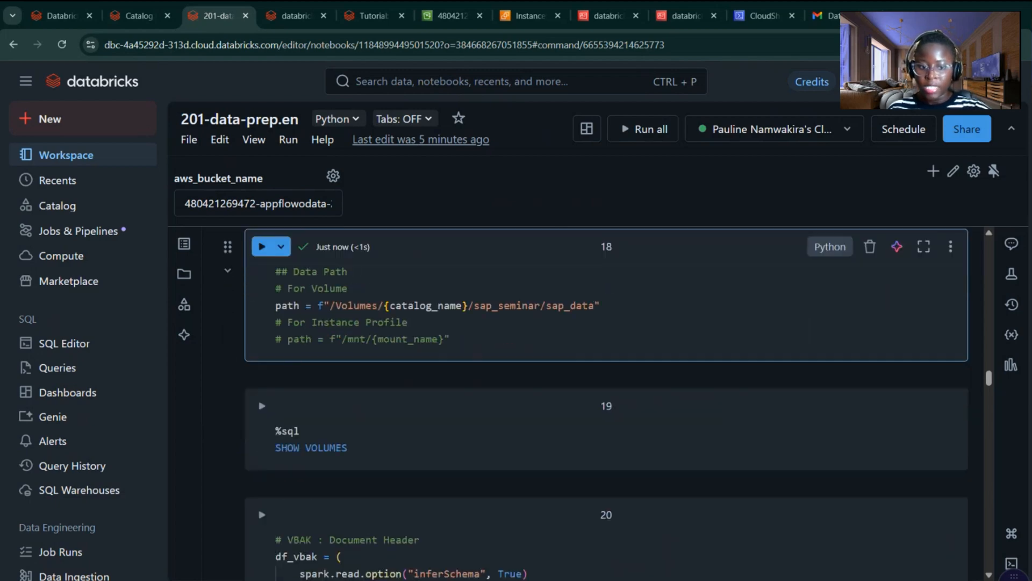
pyautogui.click(262, 405)
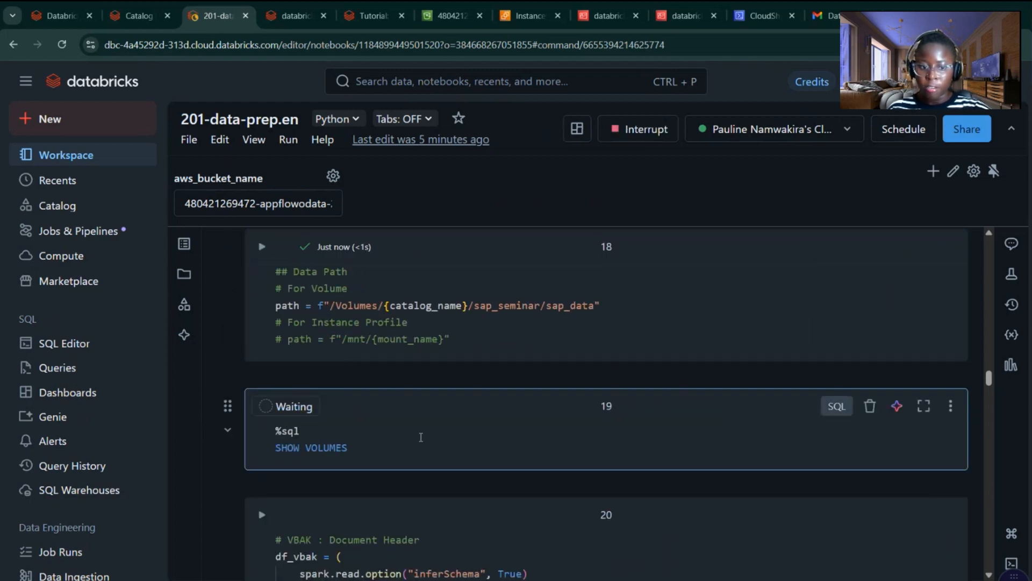
pyautogui.scroll(-3, 320, 487)
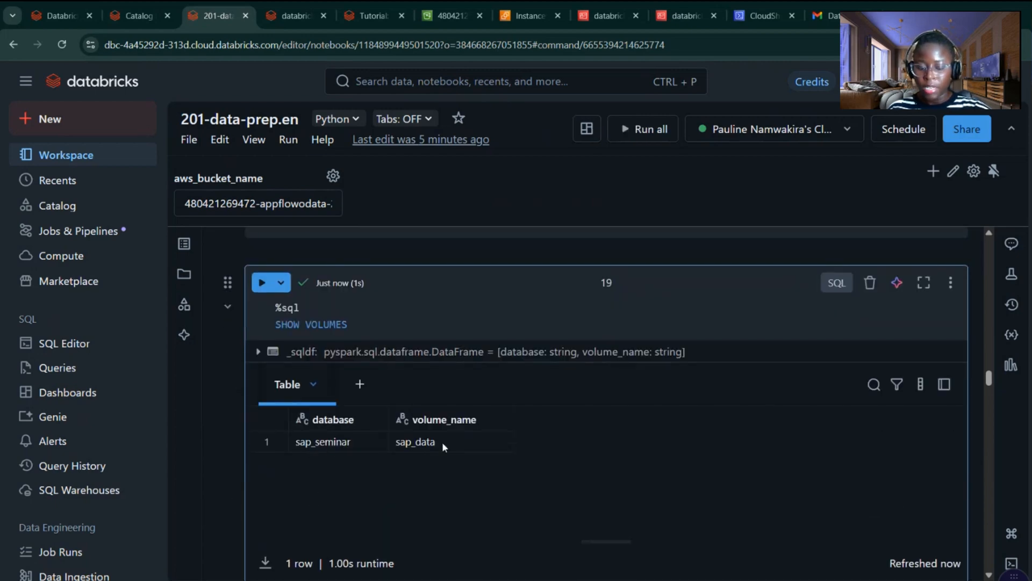
pyautogui.scroll(-2, 449, 434)
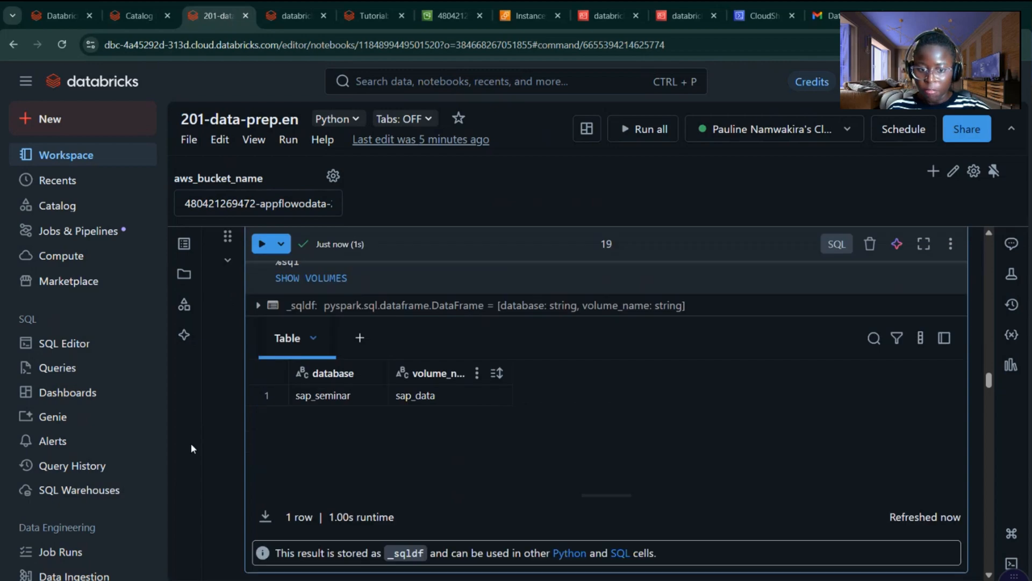
# Step: Run the cell that loads the salesheader and salesitem parquet files into the df_vbak and df_vbap DataFrames, and review its code
pyautogui.scroll(-5, 277, 321)
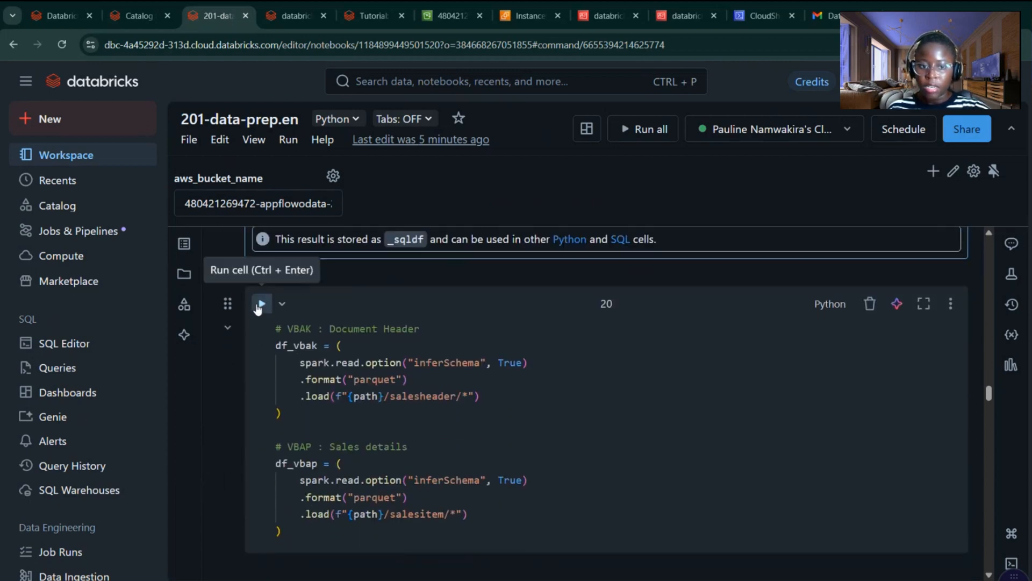
pyautogui.click(261, 305)
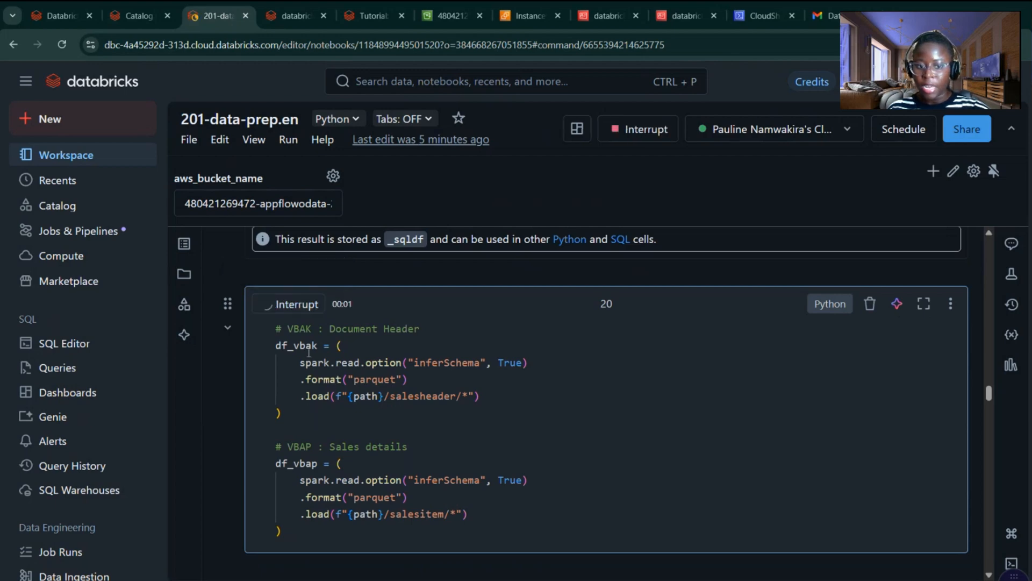
pyautogui.scroll(15, 416, 380)
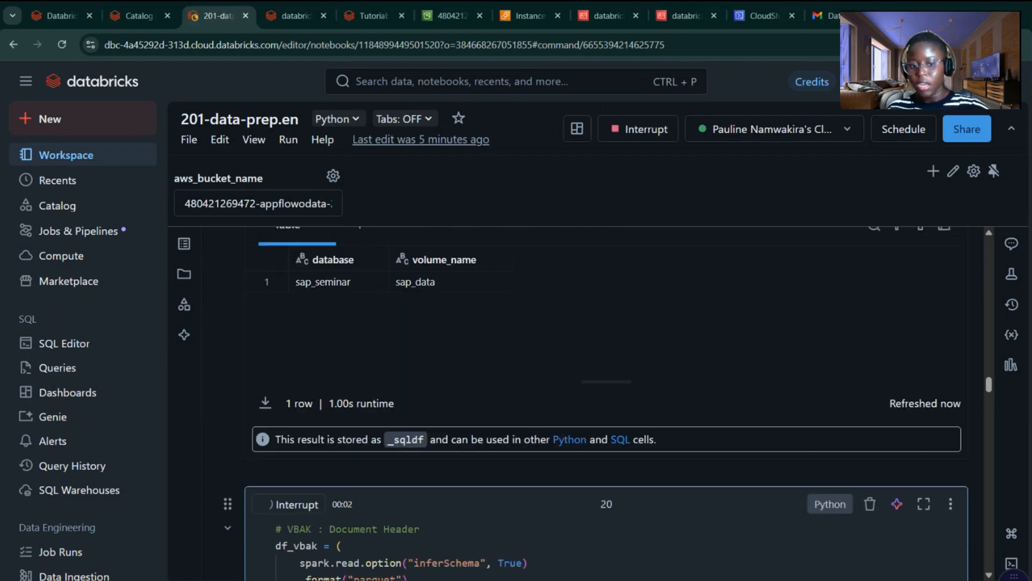
pyautogui.scroll(-5, 607, 404)
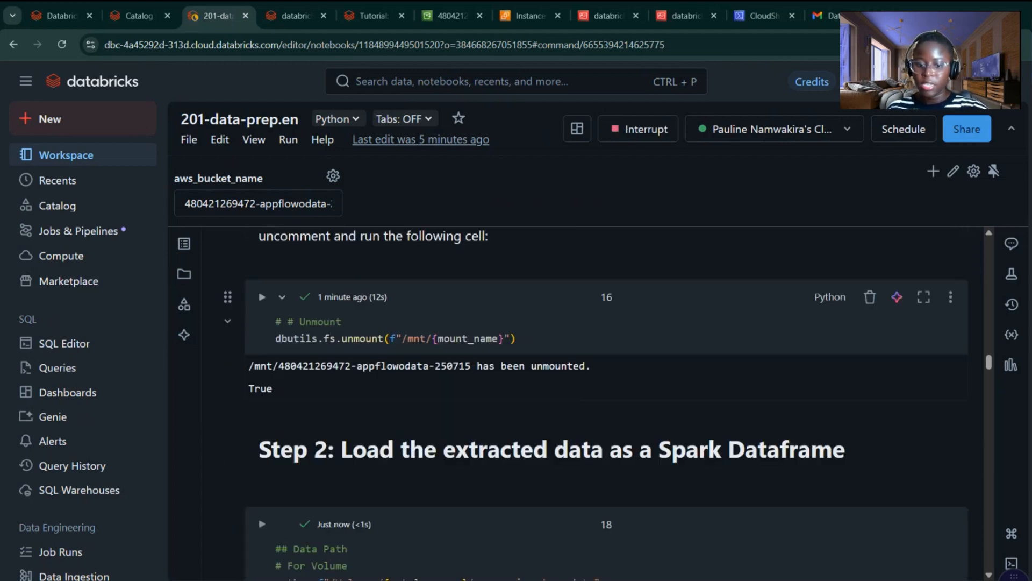
pyautogui.scroll(-8, 606, 403)
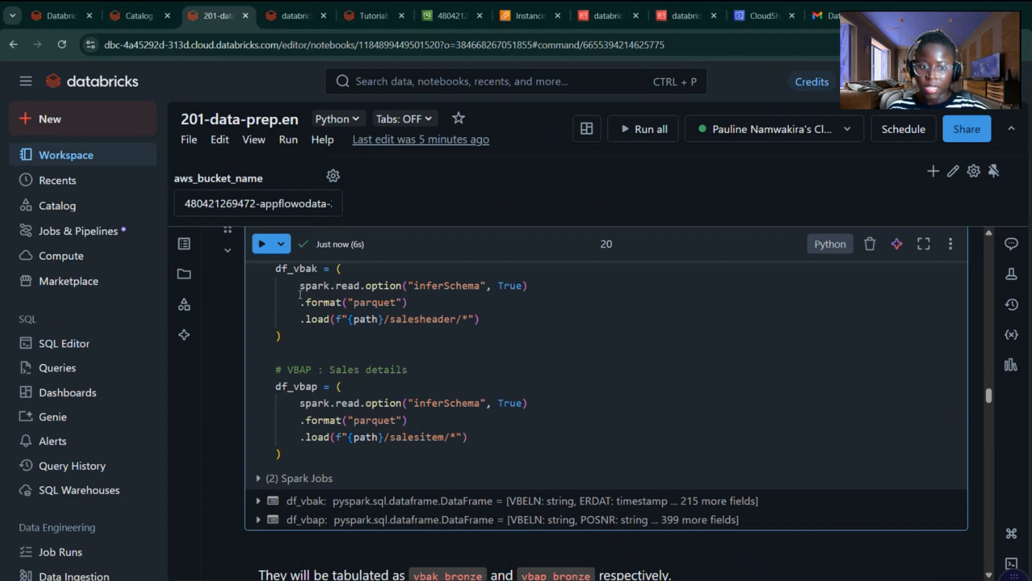
pyautogui.doubleClick(285, 268)
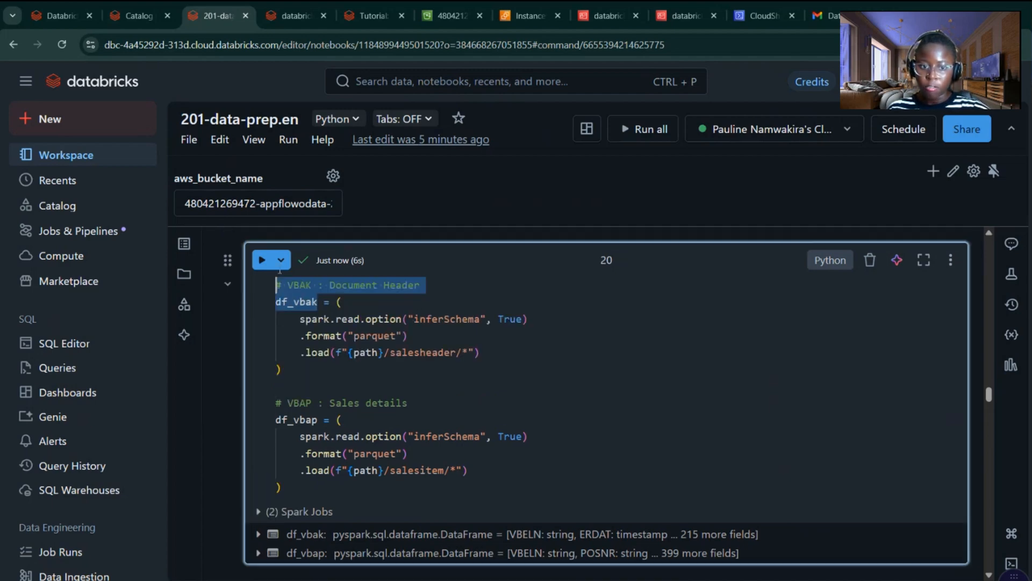
pyautogui.doubleClick(315, 424)
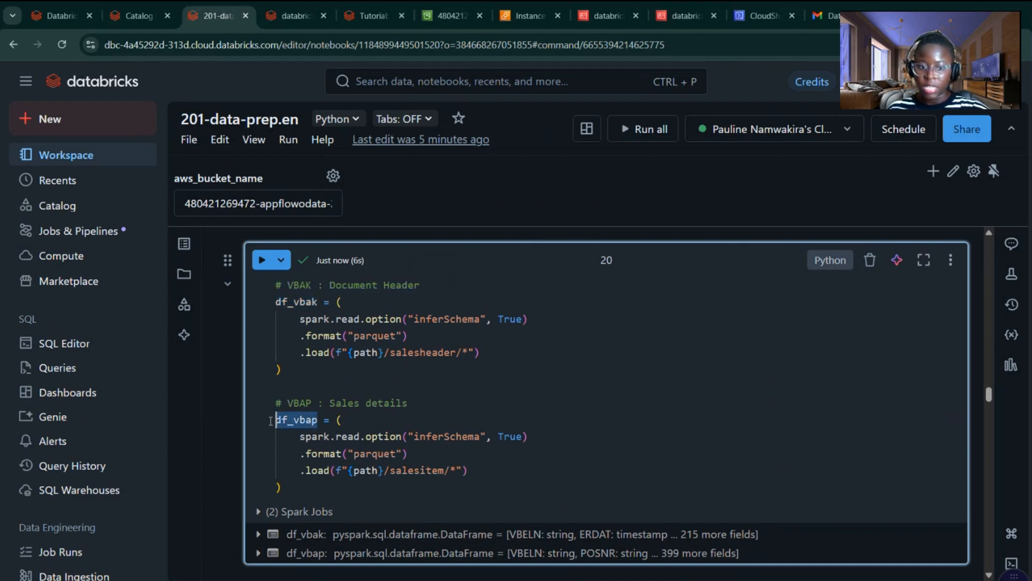
# Step: Run the cell that saves df_vbak and df_vbap as Delta tables vbak_bronze and vbap_bronze in overwrite mode
pyautogui.scroll(-2, 315, 424)
pyautogui.scroll(-3, 309, 439)
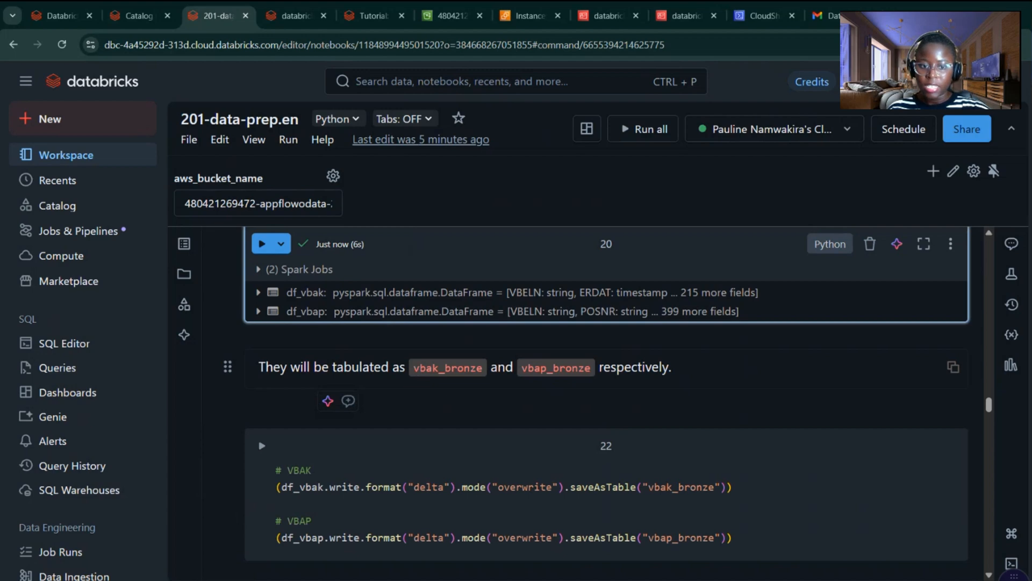
pyautogui.scroll(1, 444, 369)
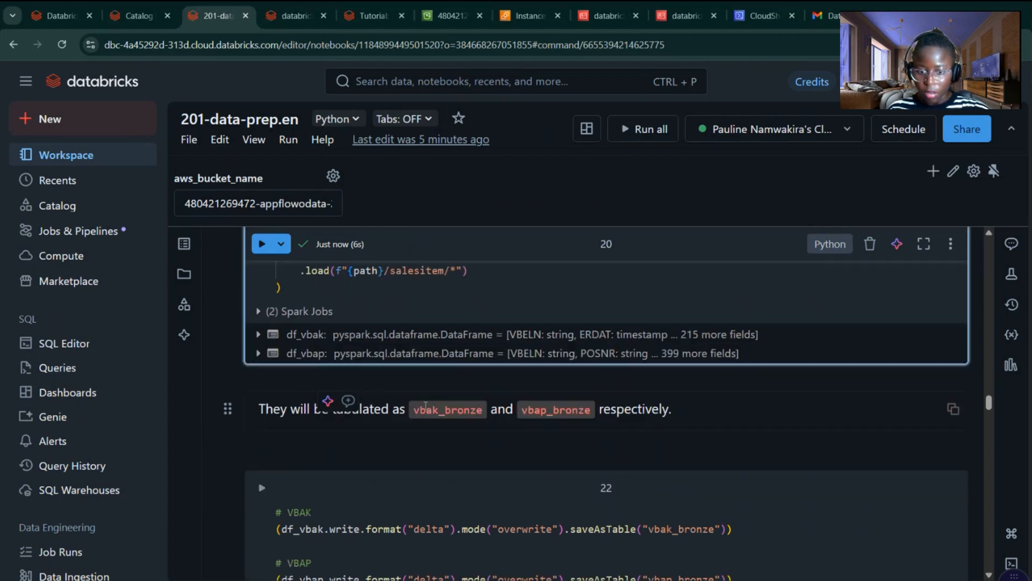
pyautogui.scroll(1, 466, 415)
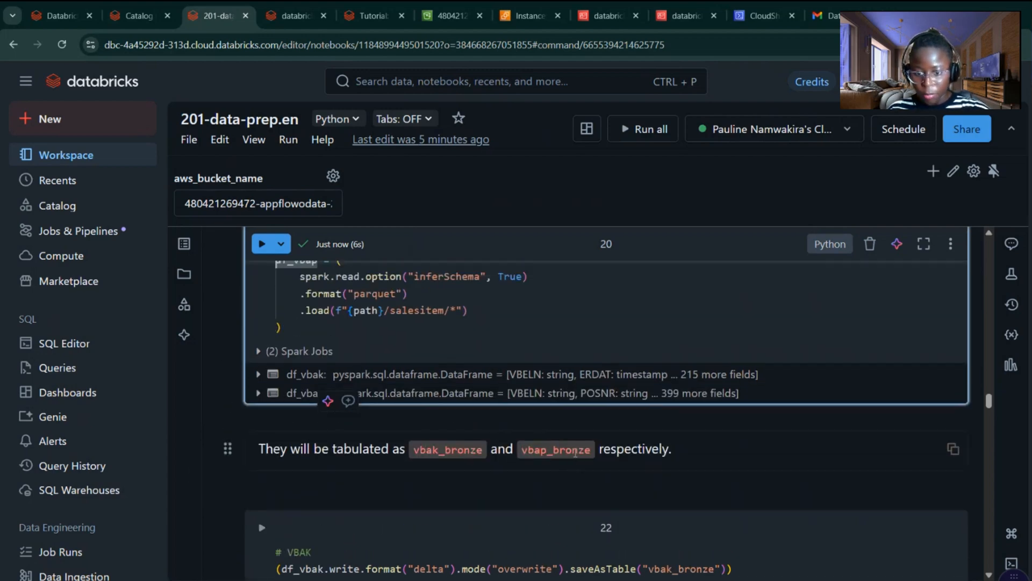
pyautogui.scroll(-1, 570, 450)
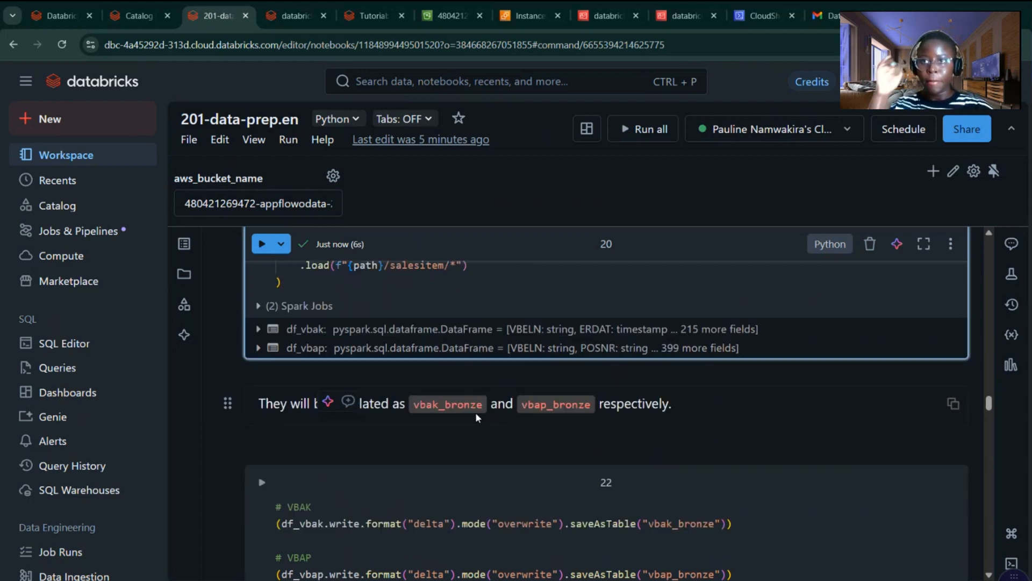
pyautogui.scroll(-2, 430, 427)
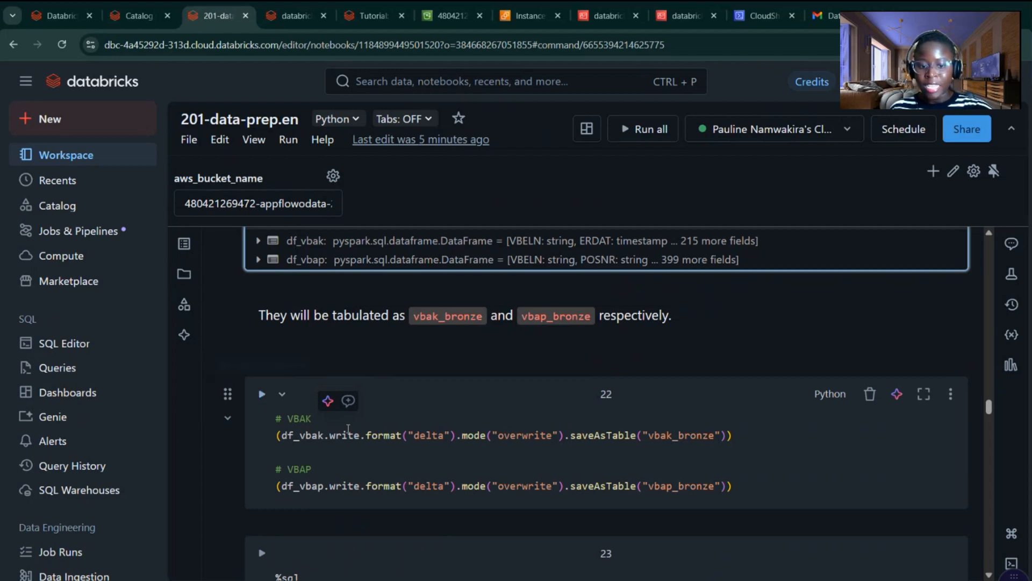
pyautogui.click(262, 394)
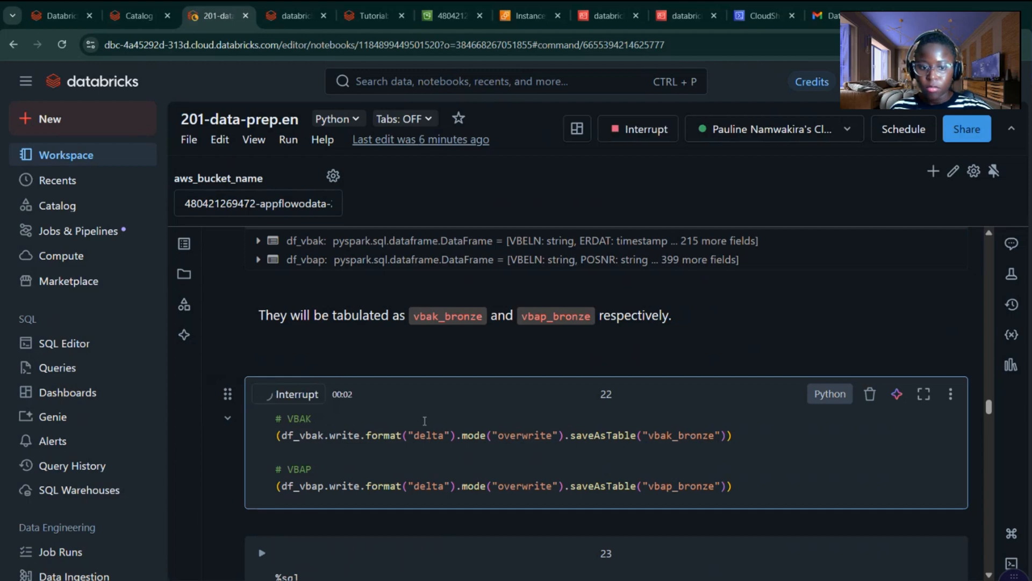
pyautogui.scroll(-2, 425, 421)
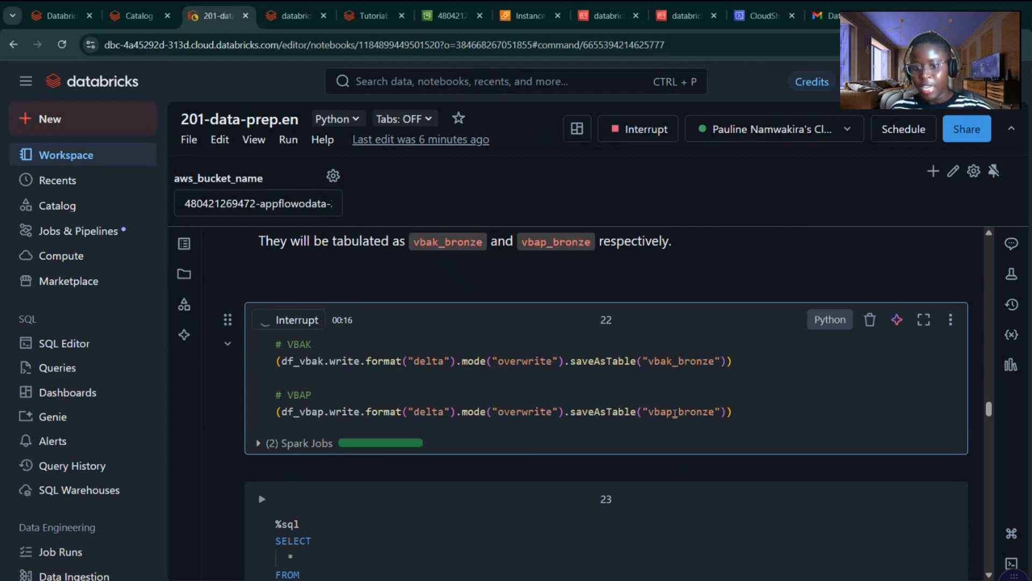
pyautogui.scroll(-1, 416, 346)
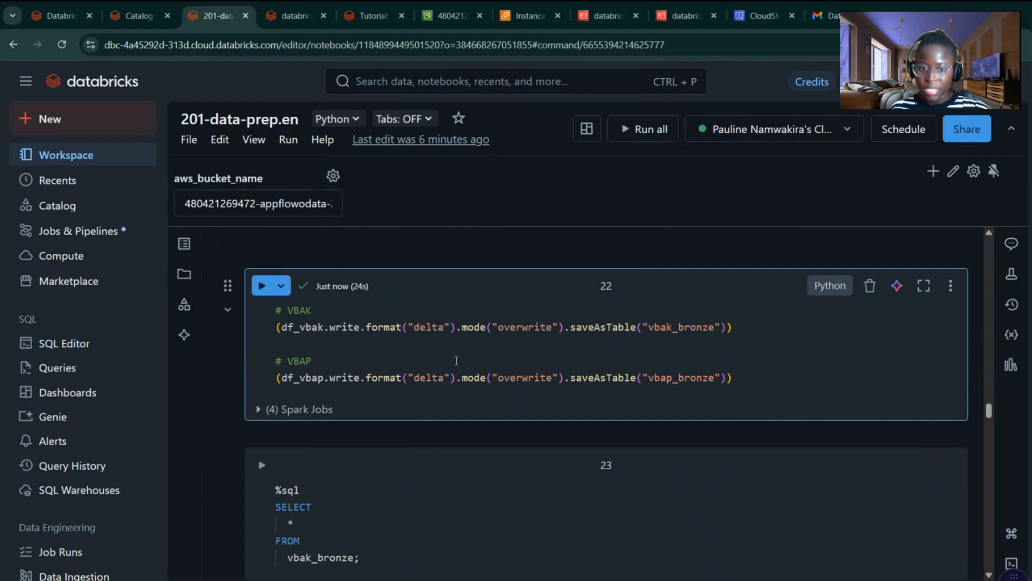
# Step: Run the SQL cell that selects all columns from vbak_bronze and bring its result table into view
pyautogui.scroll(-2, 441, 310)
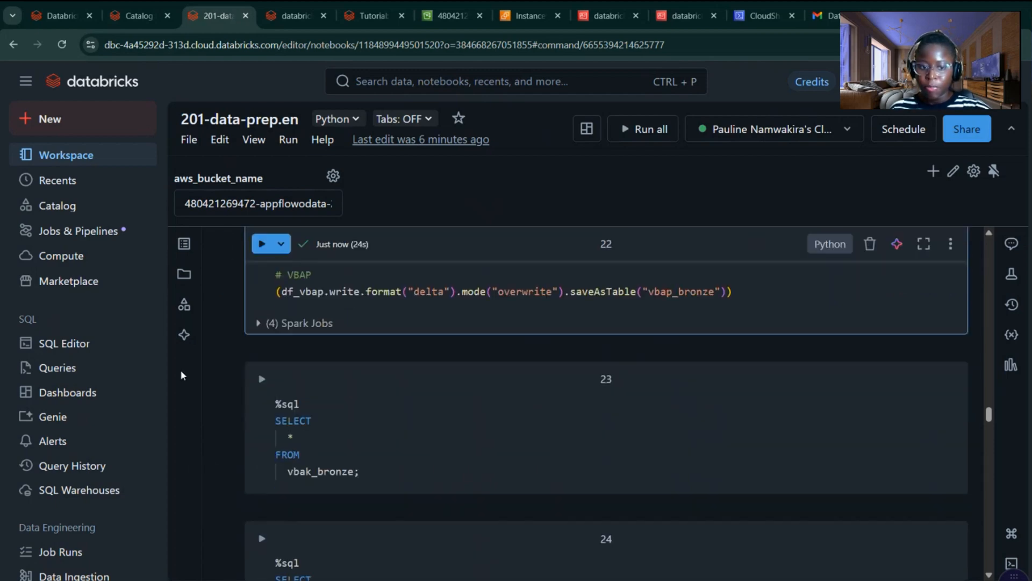
pyautogui.click(261, 379)
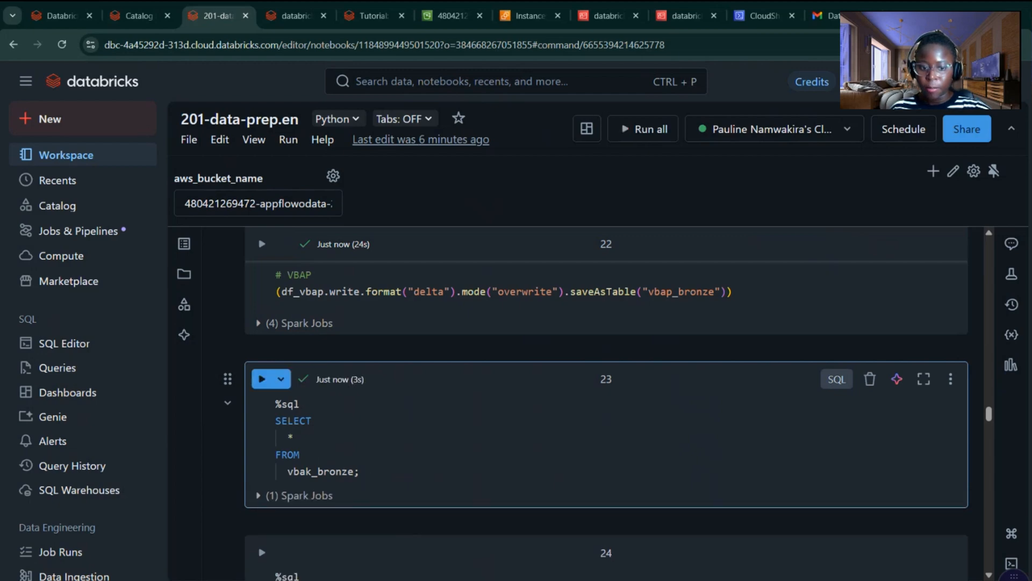
pyautogui.scroll(-3, 372, 479)
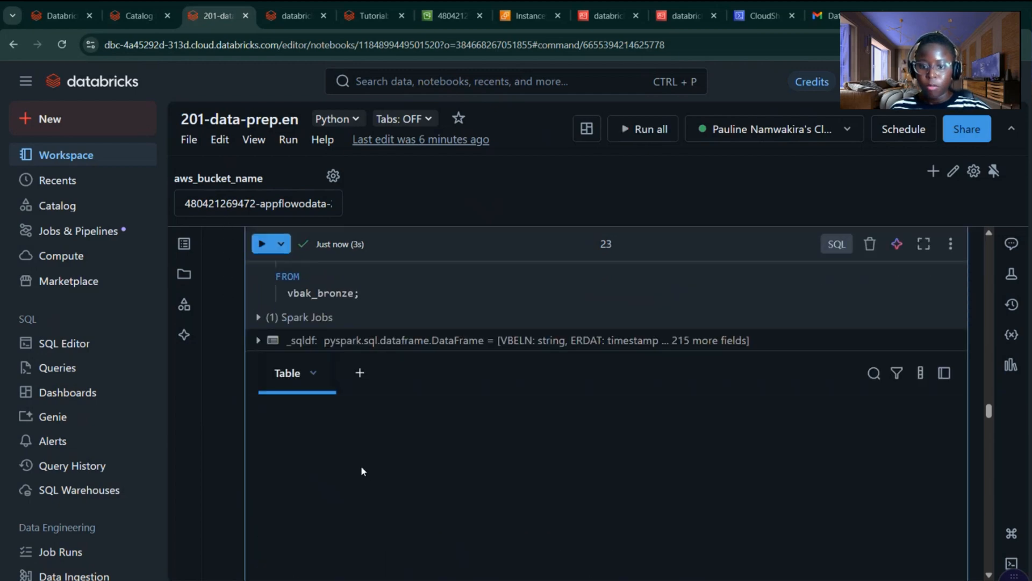
pyautogui.scroll(-4, 396, 456)
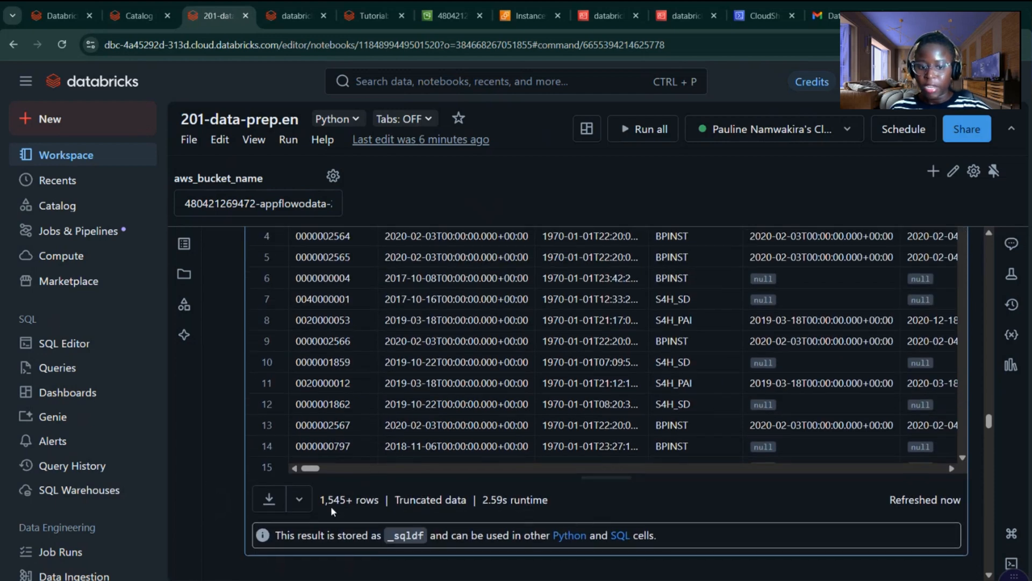
# Step: Examine the columns and rows of the vbak_bronze query result, ending back at its first columns
pyautogui.moveTo(311, 472); pyautogui.dragTo(753, 440)
pyautogui.moveTo(838, 446); pyautogui.dragTo(441, 446)
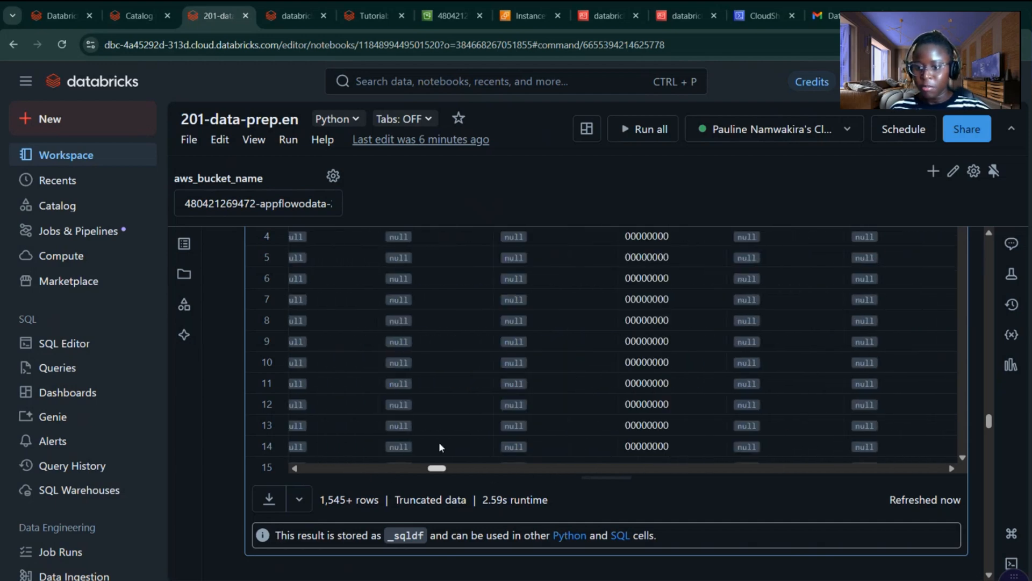
pyautogui.moveTo(988, 422); pyautogui.dragTo(992, 414)
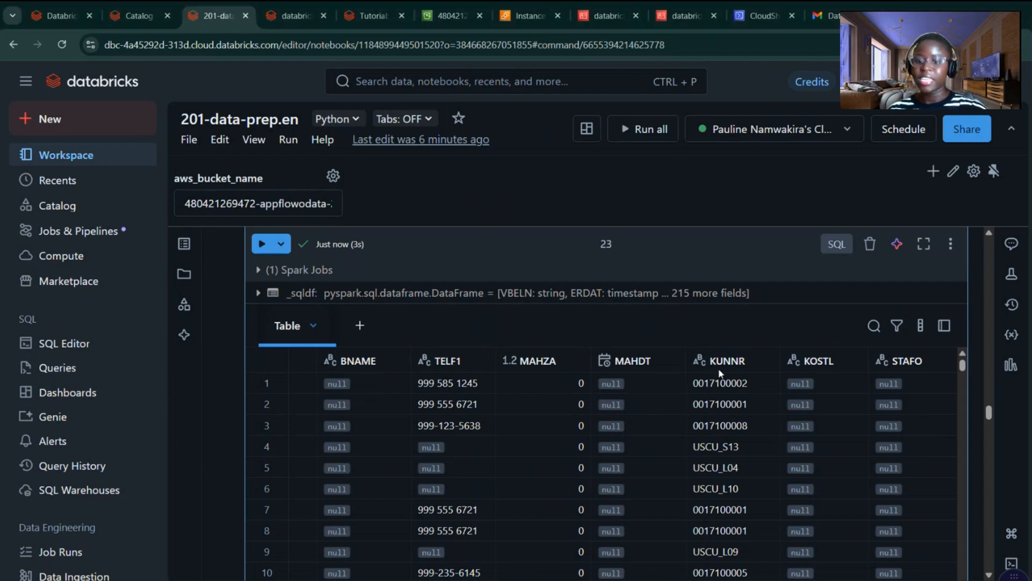
pyautogui.hscroll(-5, 727, 373)
pyautogui.hscroll(-10, 663, 365)
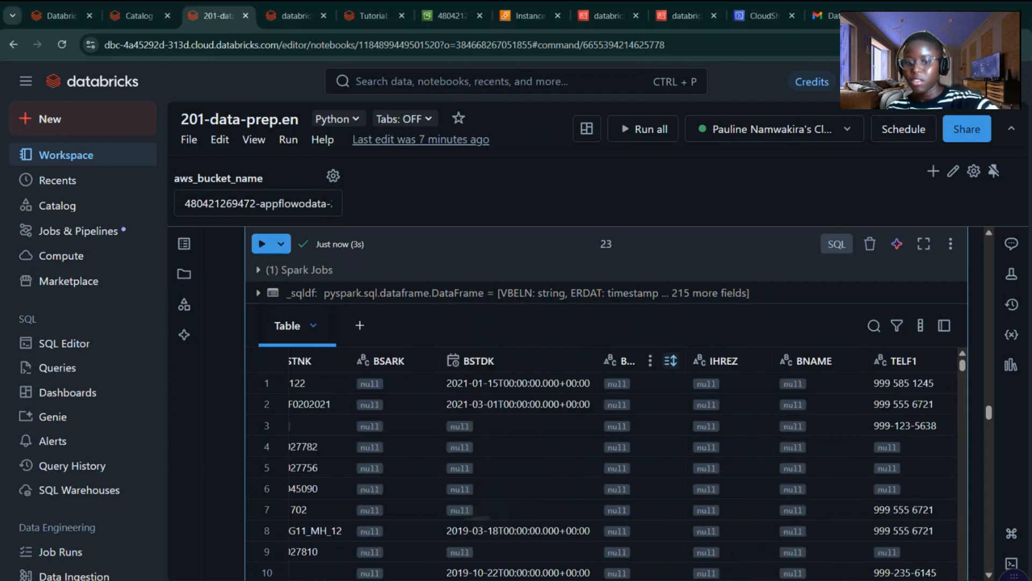
pyautogui.hscroll(-15, 852, 375)
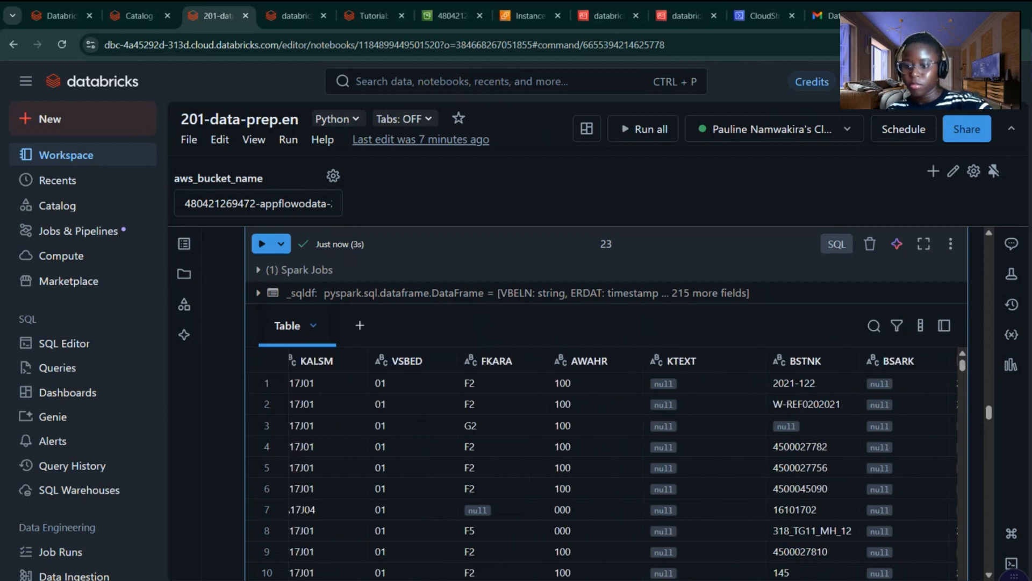
pyautogui.hscroll(-3, 851, 369)
pyautogui.scroll(-2, 850, 370)
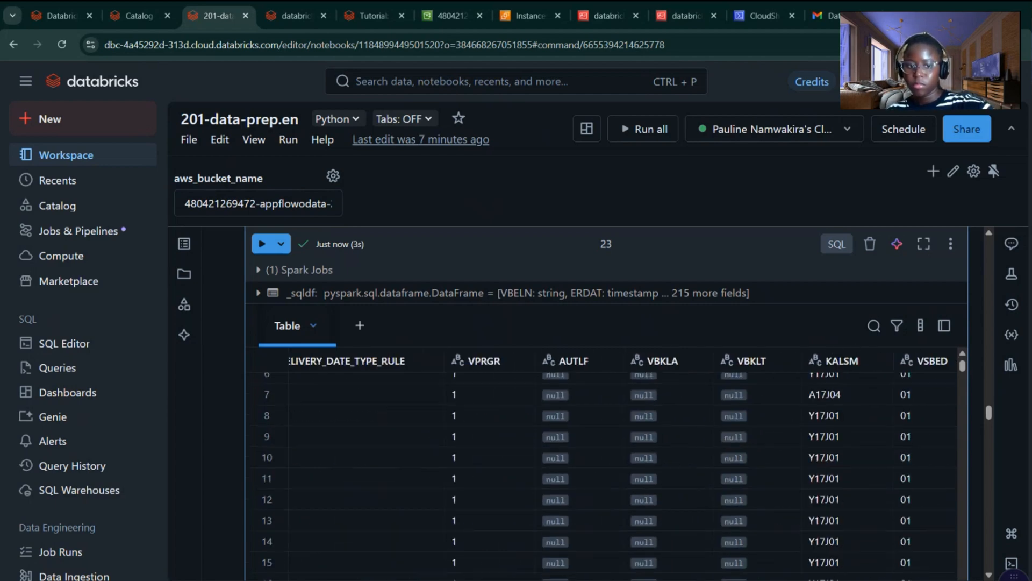
pyautogui.scroll(-1, 851, 369)
pyautogui.scroll(-3, 875, 334)
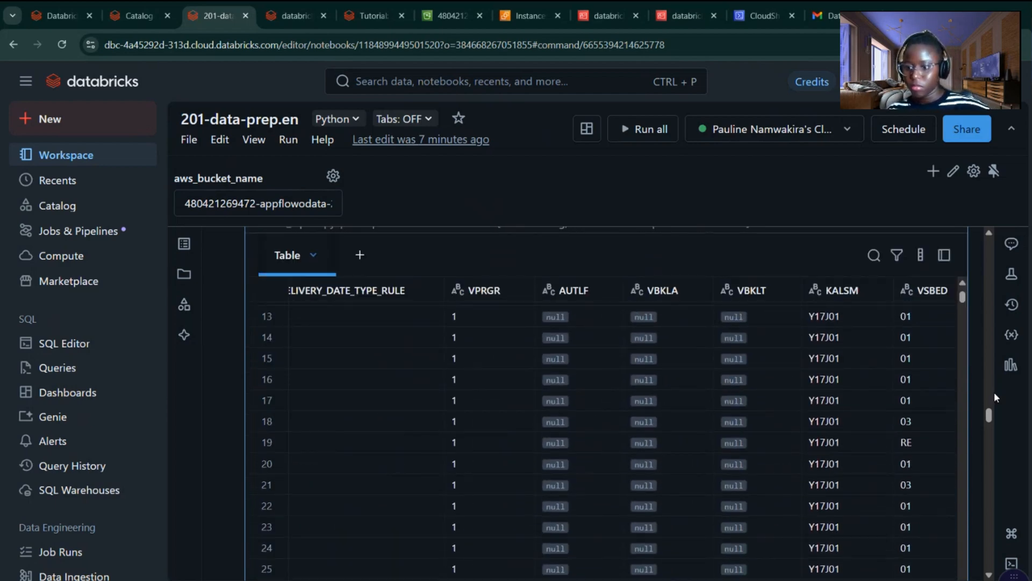
pyautogui.scroll(-5, 985, 403)
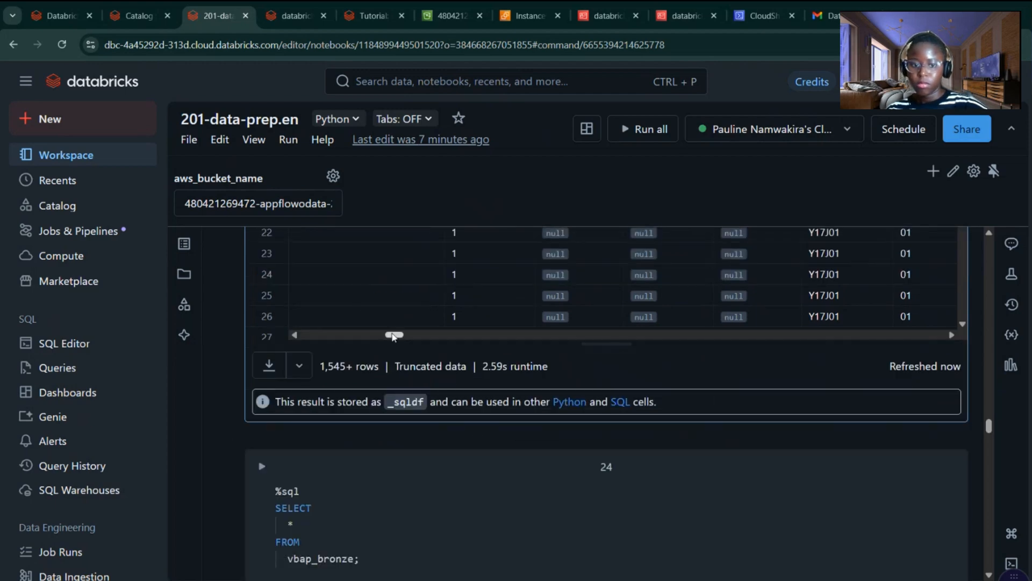
pyautogui.moveTo(394, 336); pyautogui.dragTo(256, 347)
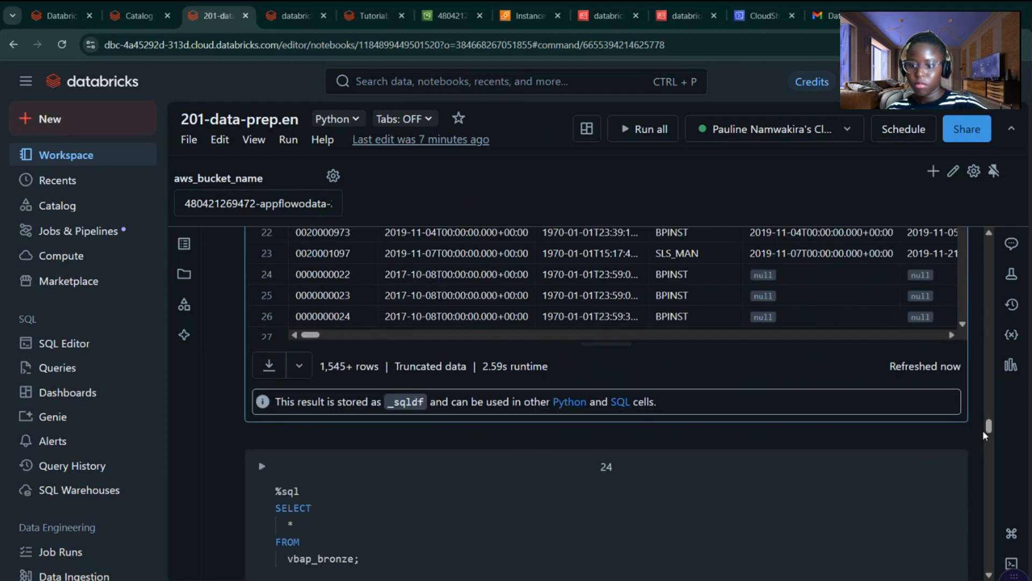
pyautogui.moveTo(982, 431); pyautogui.dragTo(988, 415)
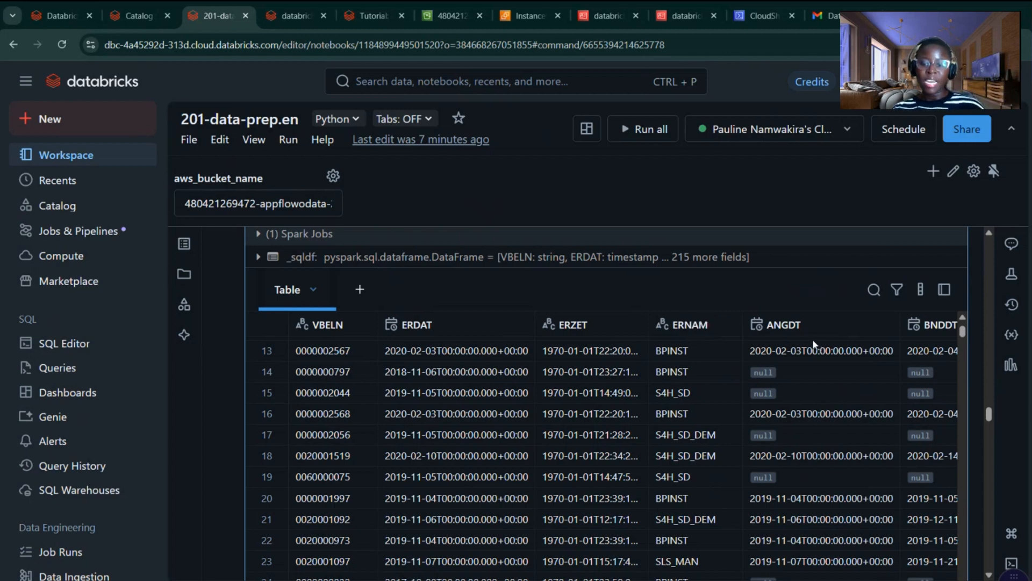
# Step: Run the SQL cell that selects all columns from vbap_bronze and check the returned rows
pyautogui.scroll(-10, 812, 344)
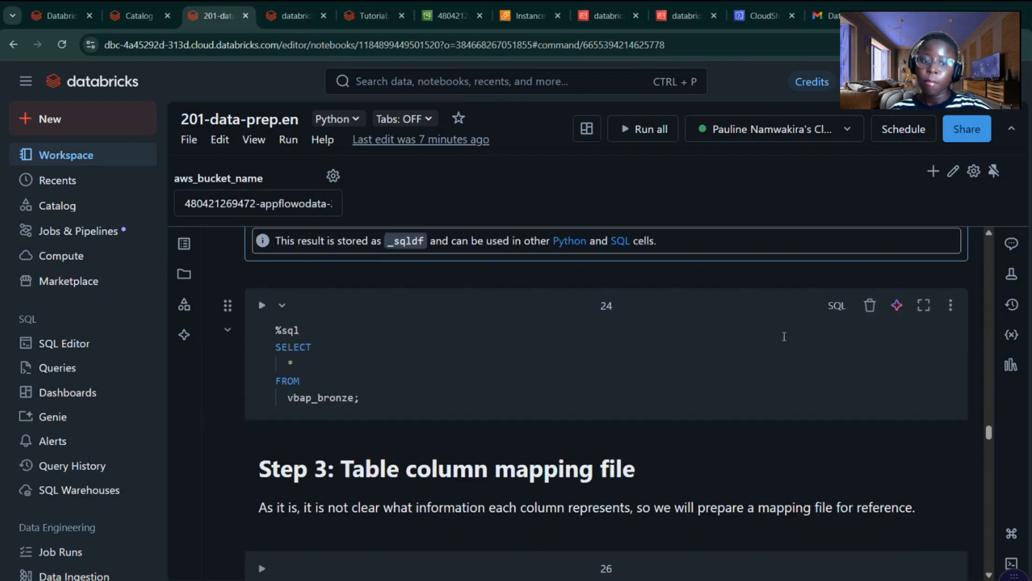
pyautogui.click(262, 299)
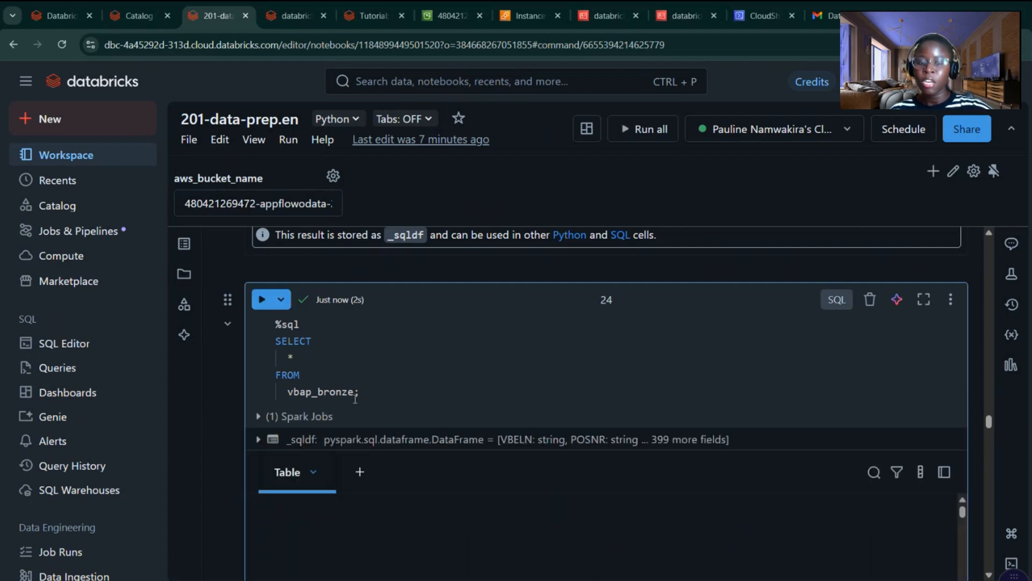
pyautogui.scroll(-1, 356, 398)
pyautogui.scroll(-1, 243, 543)
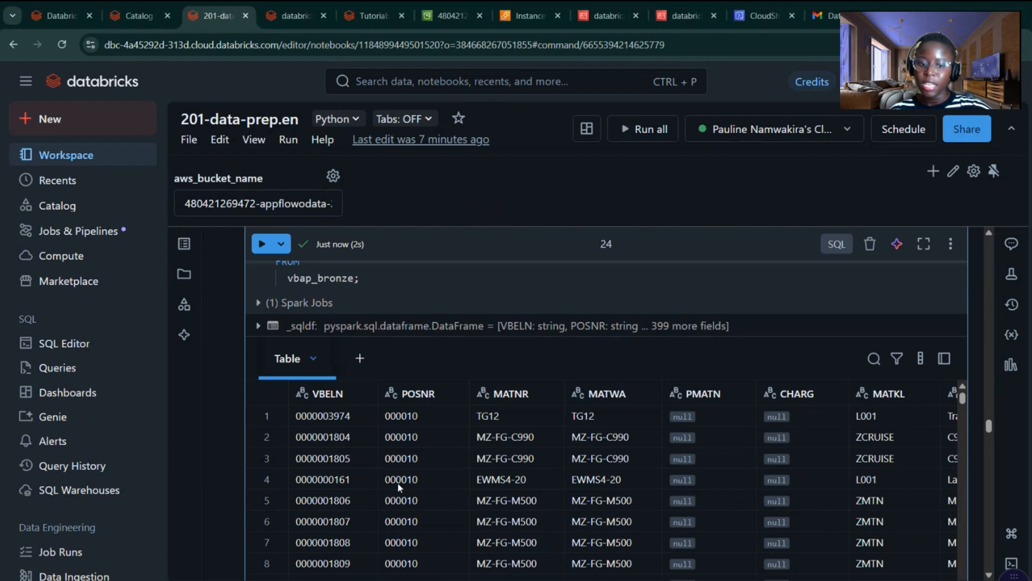
pyautogui.scroll(-2, 398, 483)
pyautogui.scroll(-5, 414, 441)
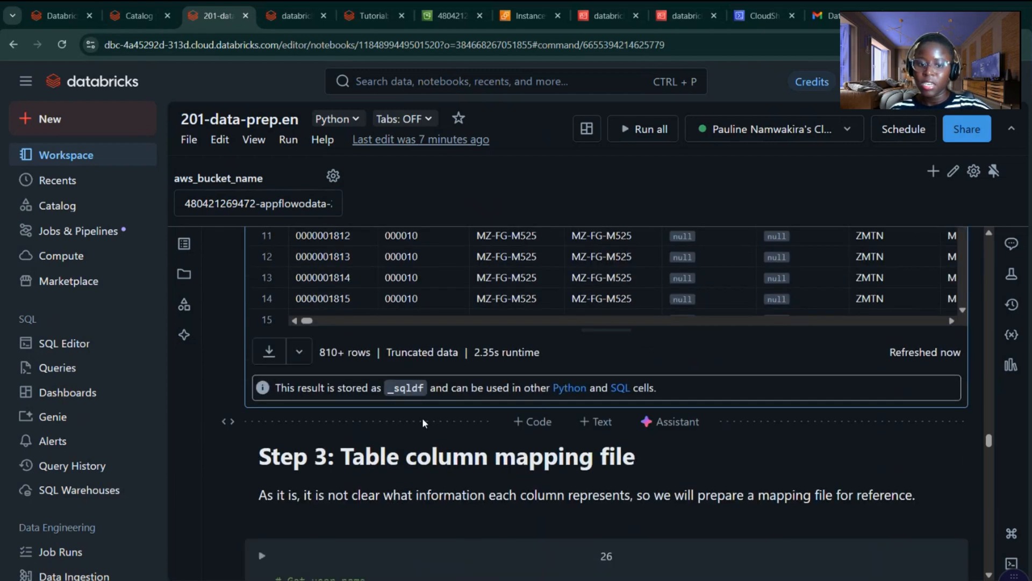
# Step: Read the Step 3 mapping cell's code, highlighting the vbak_mapping.en.csv file name in the VBAK load path
pyautogui.scroll(-3, 418, 406)
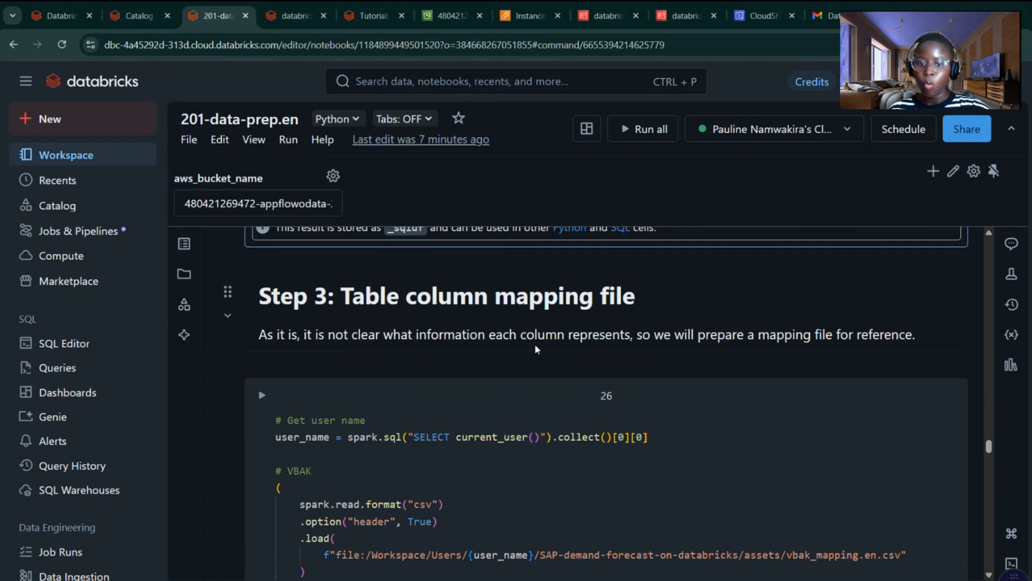
pyautogui.scroll(-1, 742, 324)
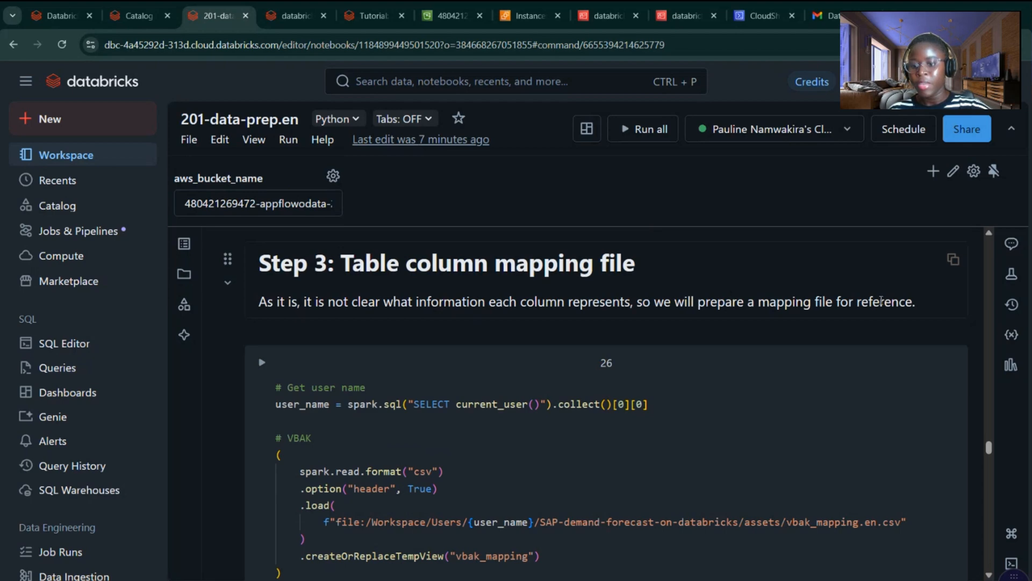
pyautogui.scroll(-1, 742, 323)
pyautogui.scroll(-1, 742, 323)
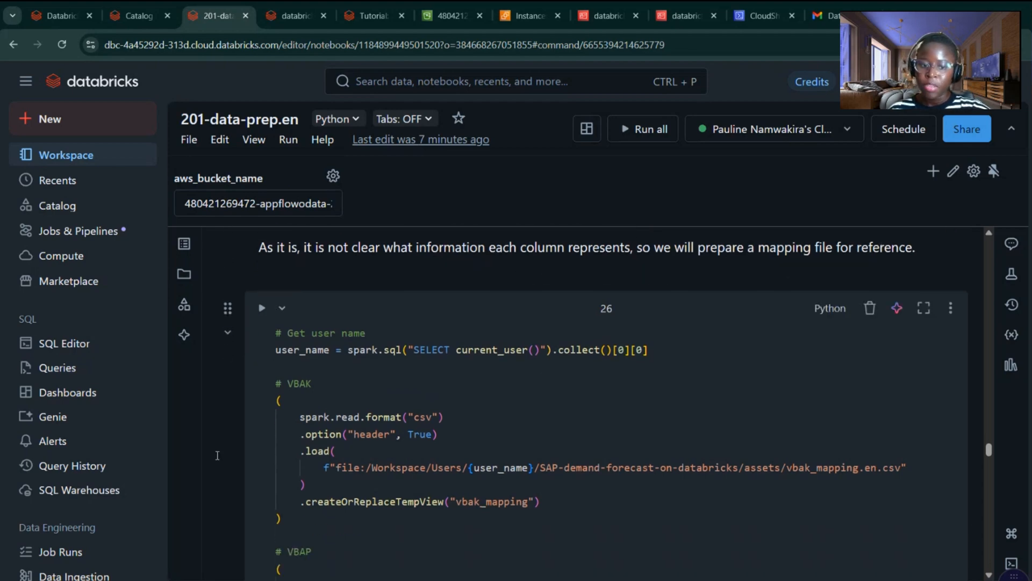
pyautogui.scroll(-1, 607, 403)
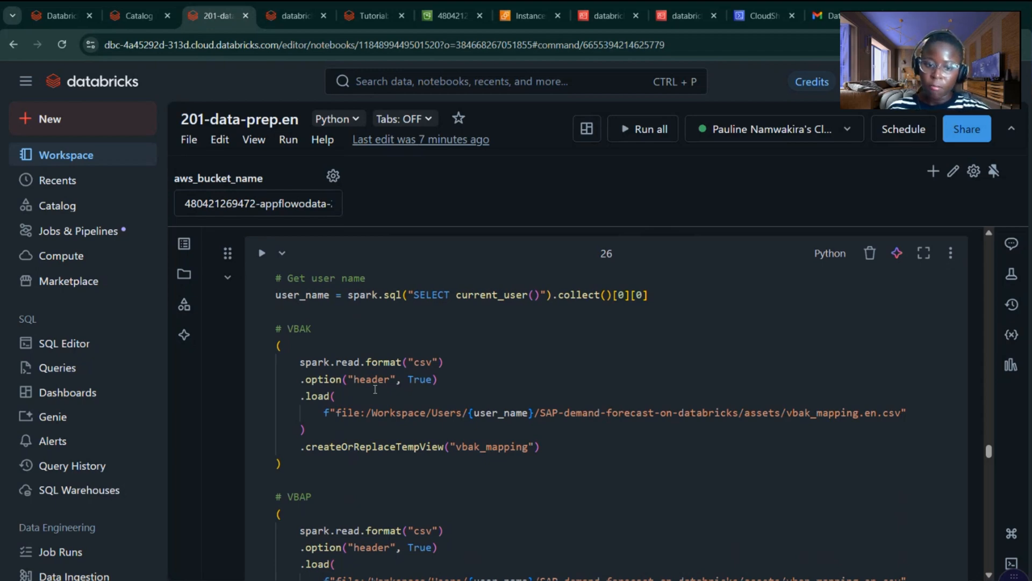
pyautogui.scroll(1, 375, 388)
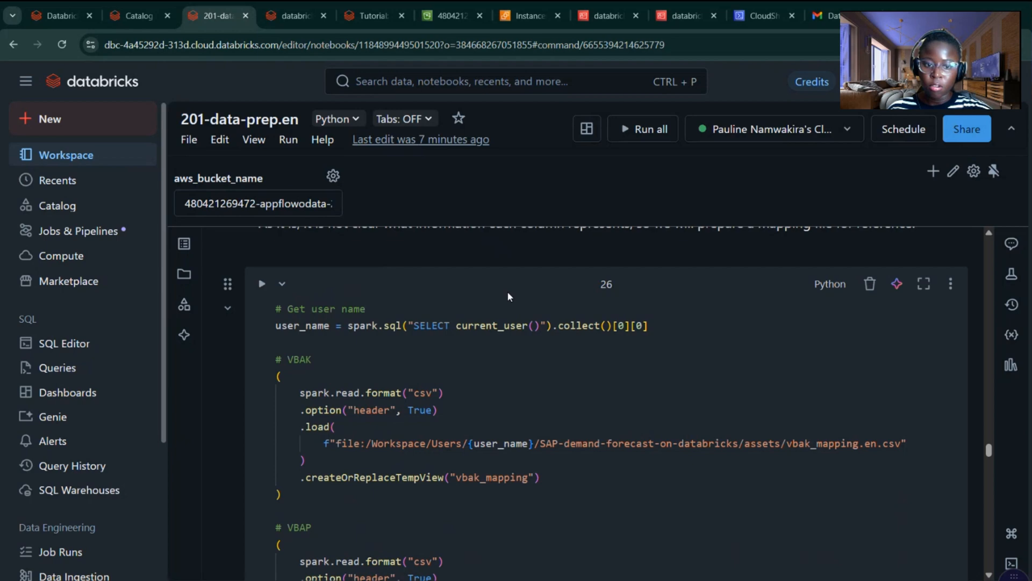
pyautogui.scroll(-1, 507, 292)
pyautogui.scroll(-1, 588, 404)
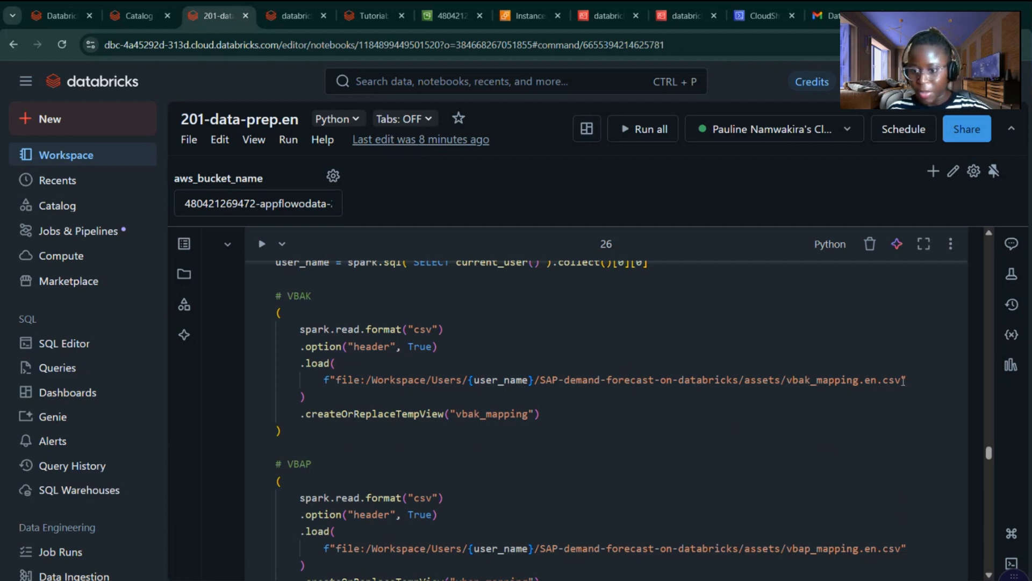
pyautogui.moveTo(906, 381); pyautogui.dragTo(787, 380)
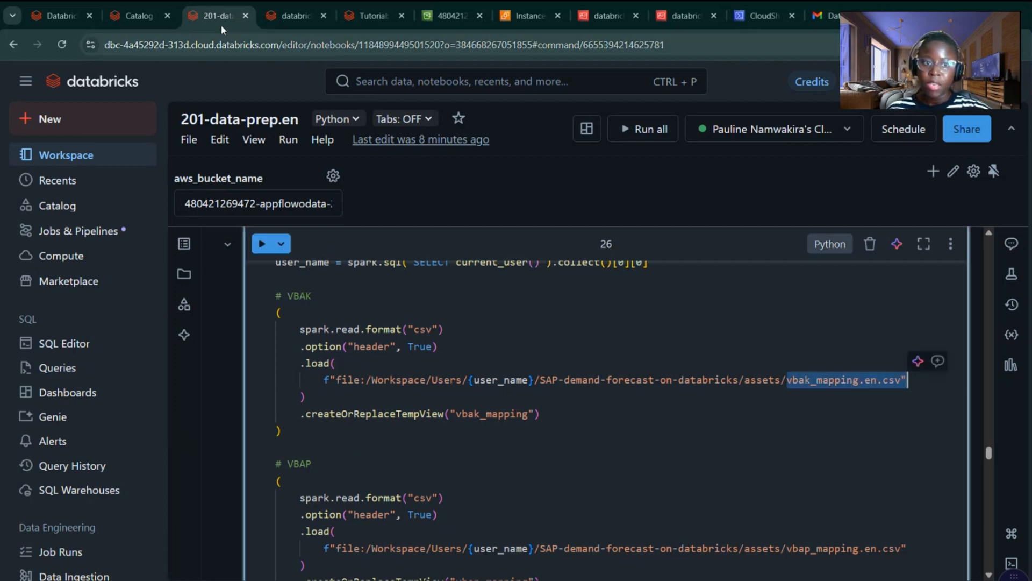
# Step: Browse the workspace home to the assets folder of SAP-demand-forecast-on-databricks and look for the vbak and vbap mapping CSV files
pyautogui.click(286, 14)
pyautogui.hotkey('ctrl', '+')
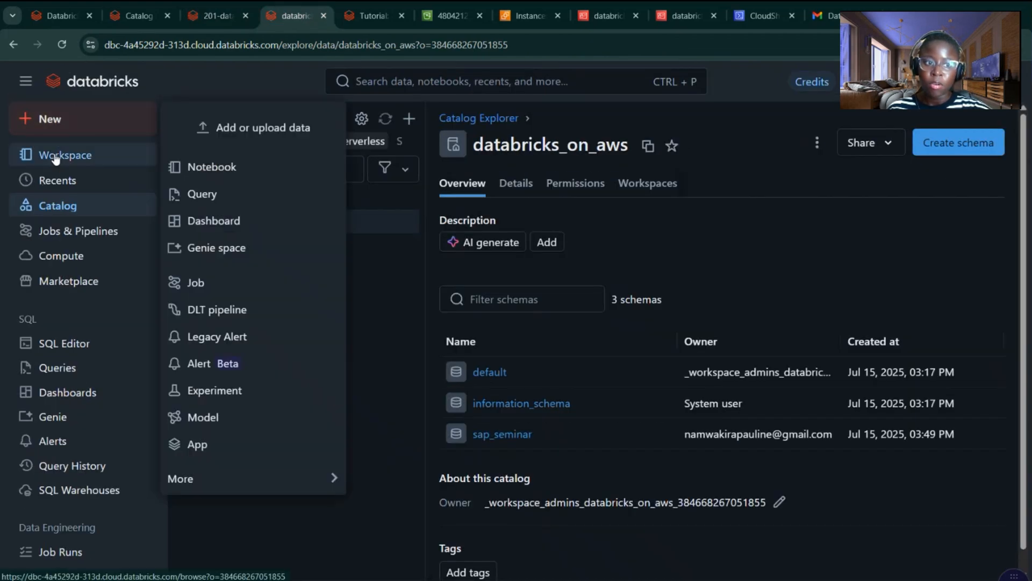
pyautogui.click(54, 156)
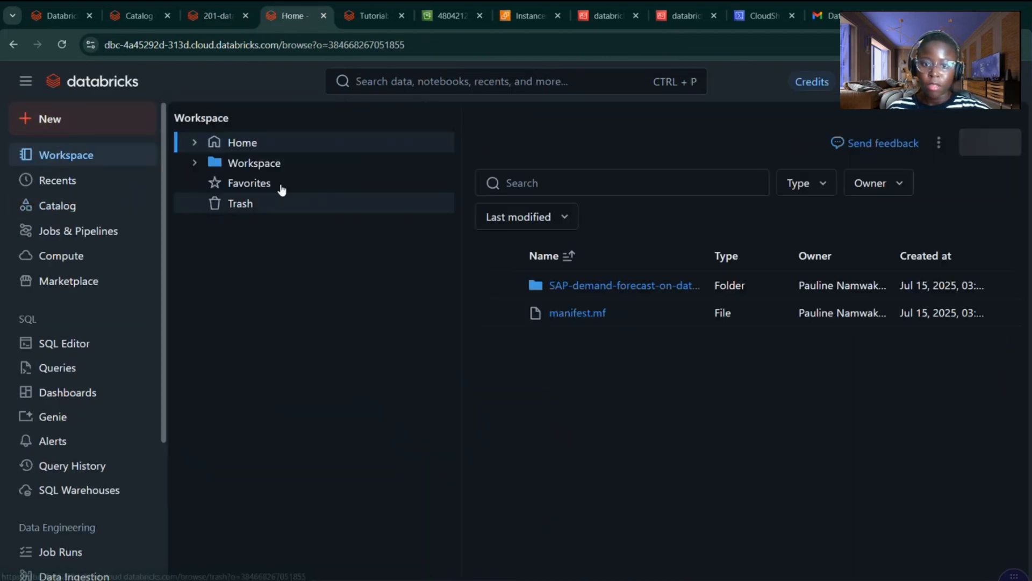
pyautogui.click(269, 143)
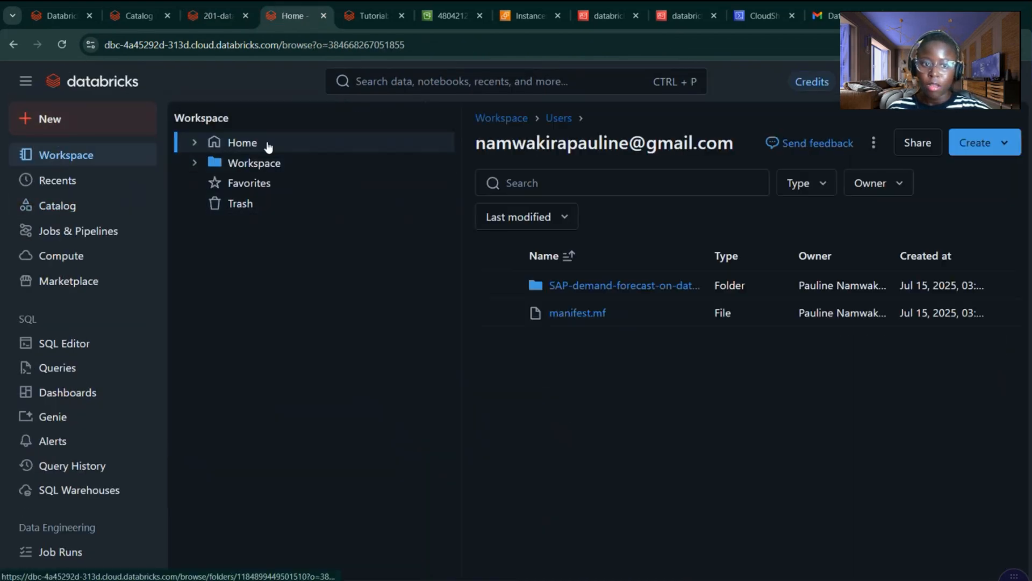
pyautogui.click(575, 318)
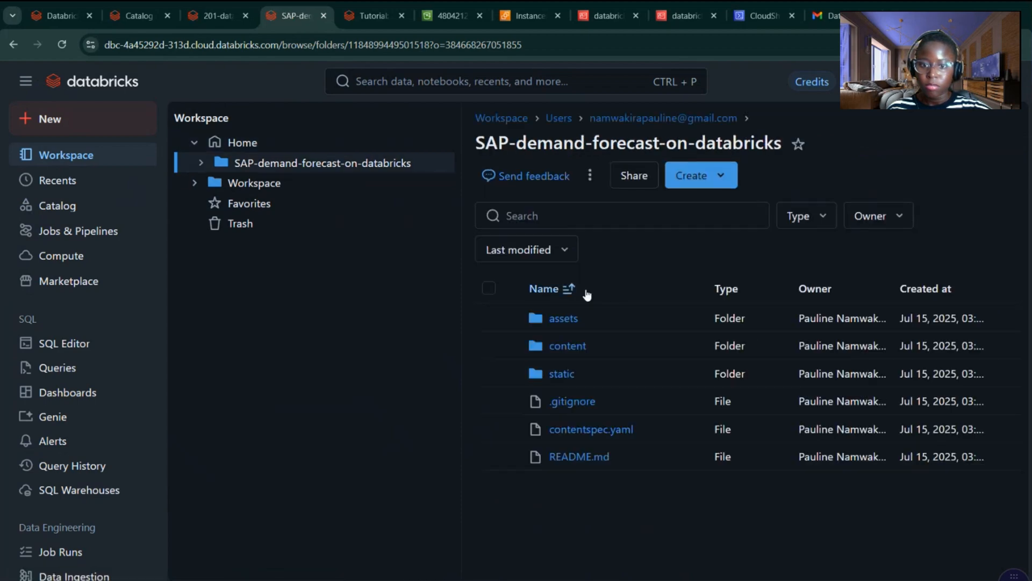
pyautogui.click(568, 318)
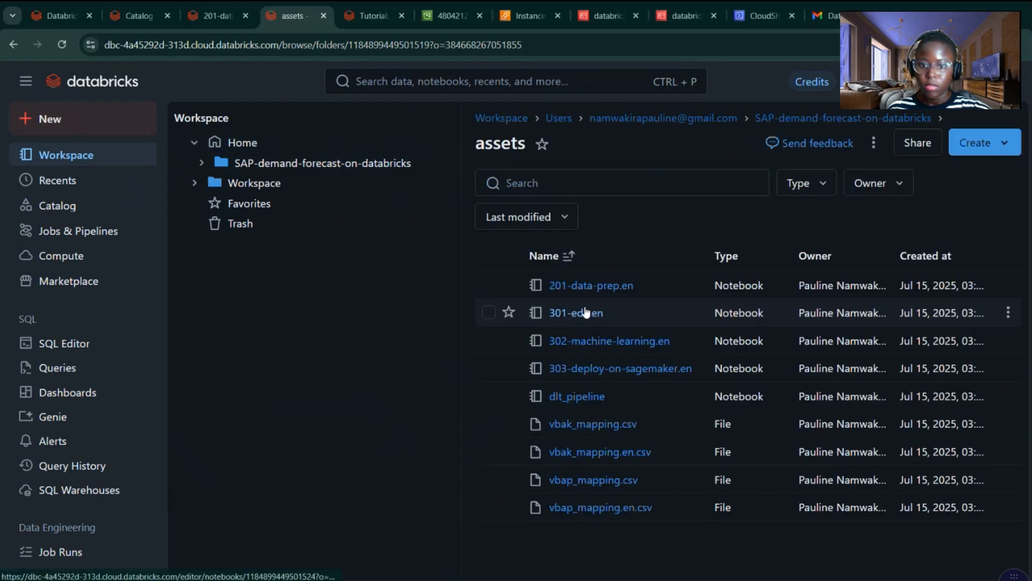
pyautogui.click(594, 288)
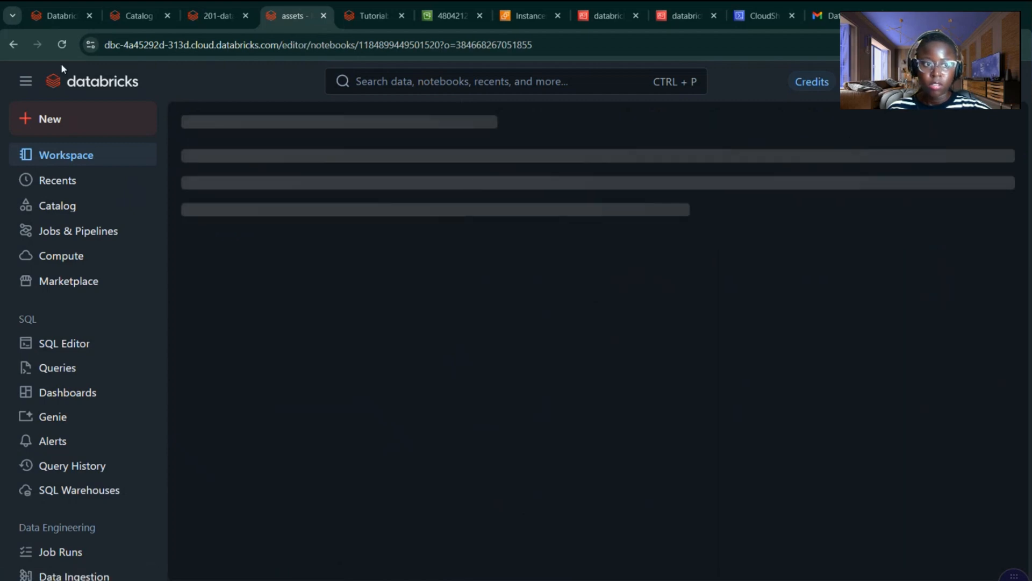
pyautogui.click(12, 47)
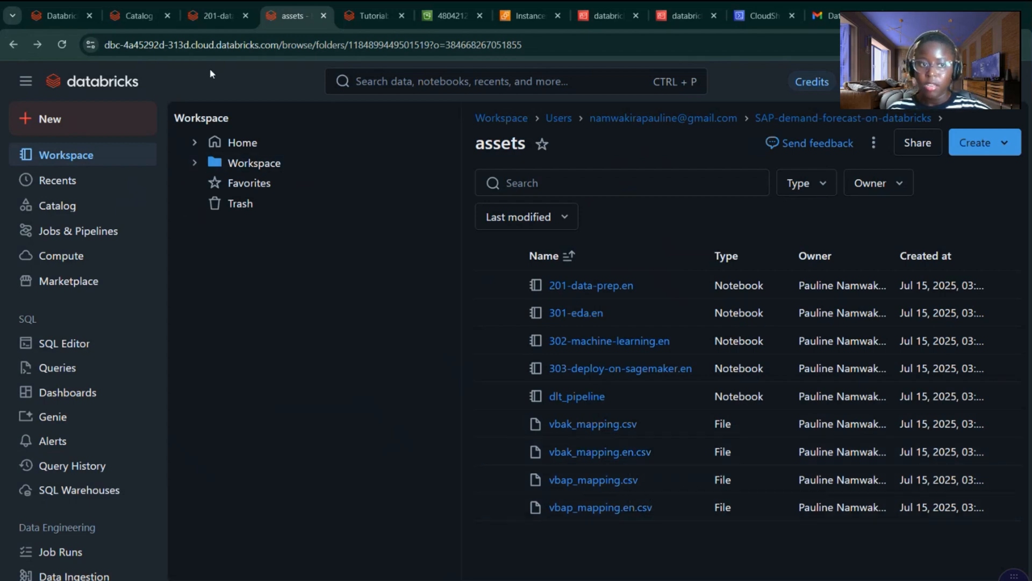
# Step: Return to the 201-data-prep.en notebook and run the cell loading both mapping CSVs into temp views vbak_mapping and vbap_mapping
pyautogui.click(199, 23)
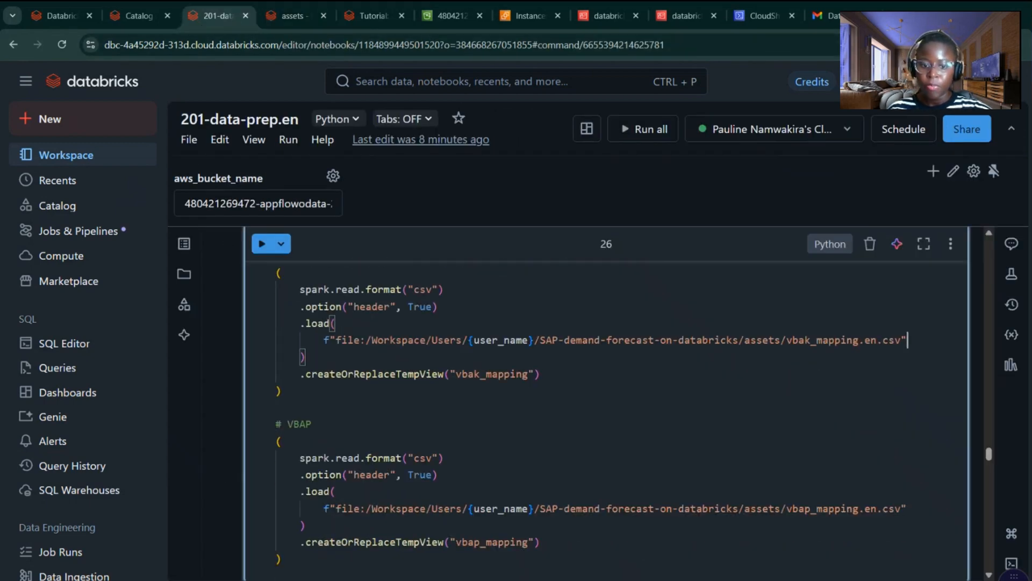
pyautogui.scroll(-8, 314, 382)
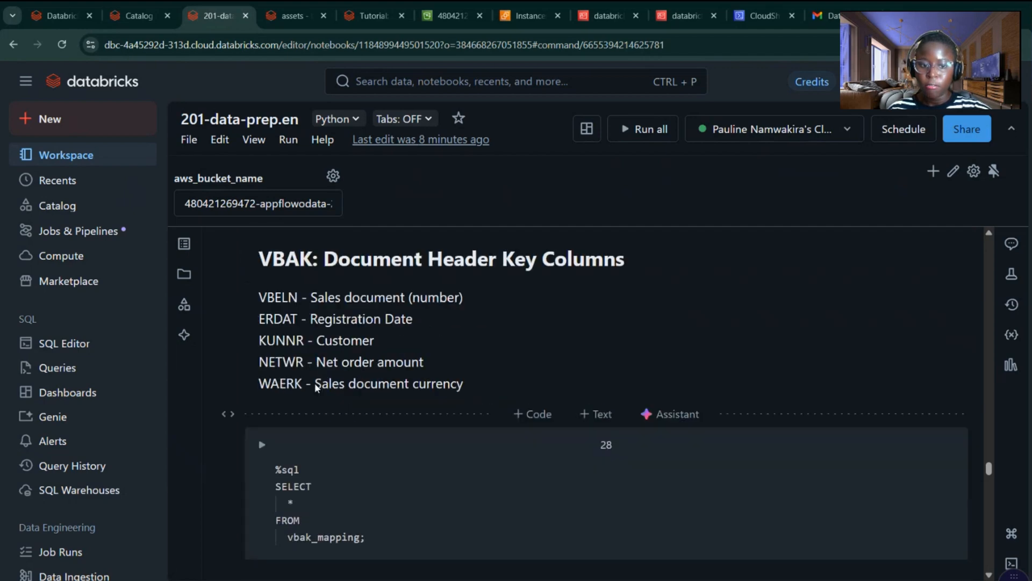
pyautogui.scroll(10, 272, 471)
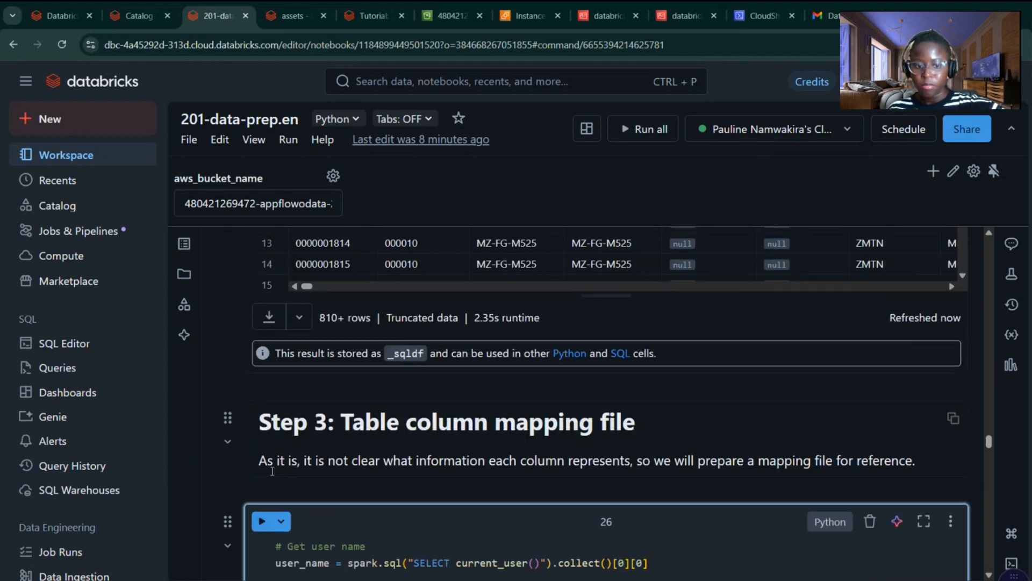
pyautogui.click(262, 521)
pyautogui.scroll(-8, 607, 404)
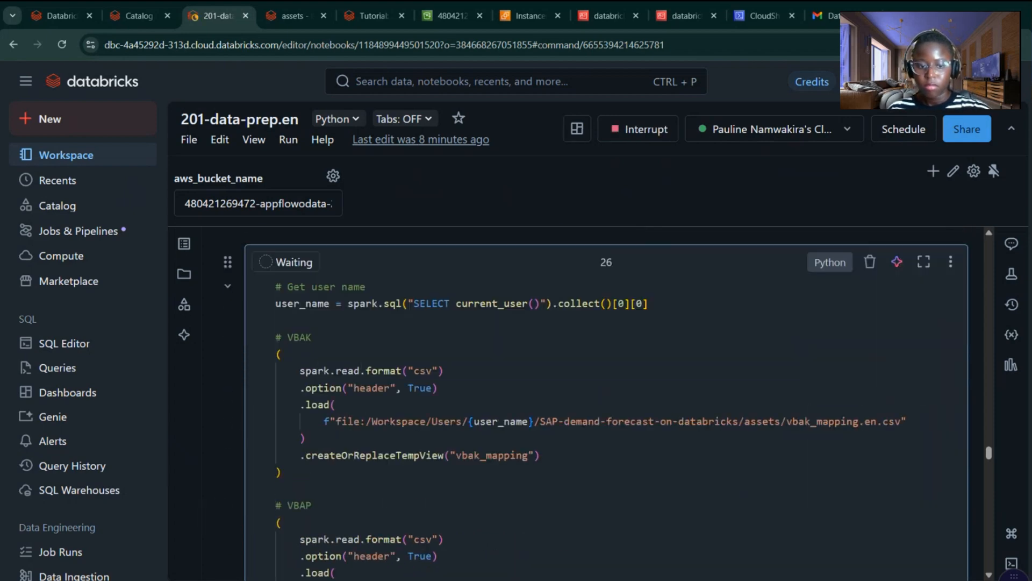
pyautogui.scroll(-2, 607, 403)
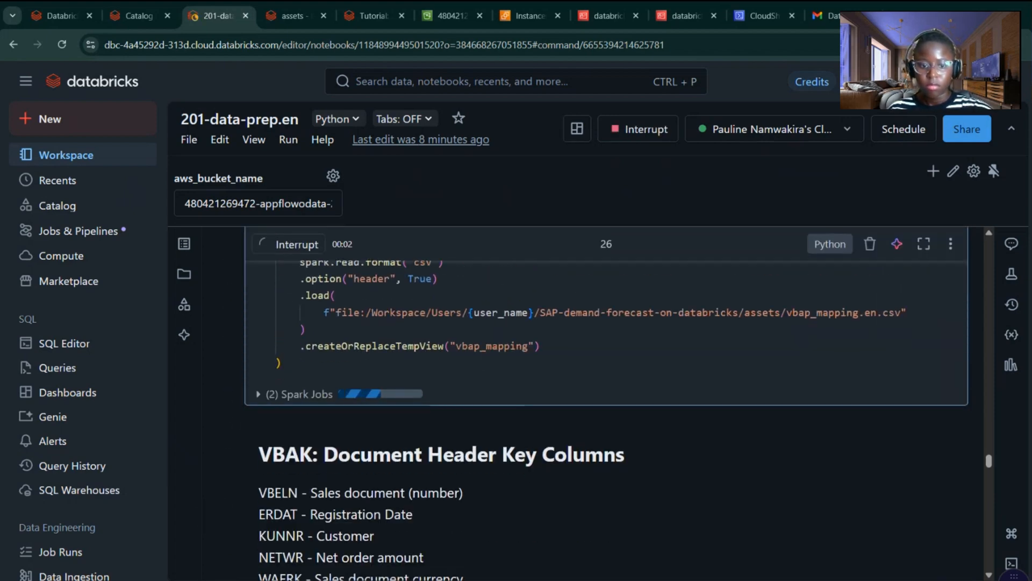
# Step: Run the SQL cell that selects all columns from vbak_mapping and bring its result table into view
pyautogui.scroll(-3, 311, 417)
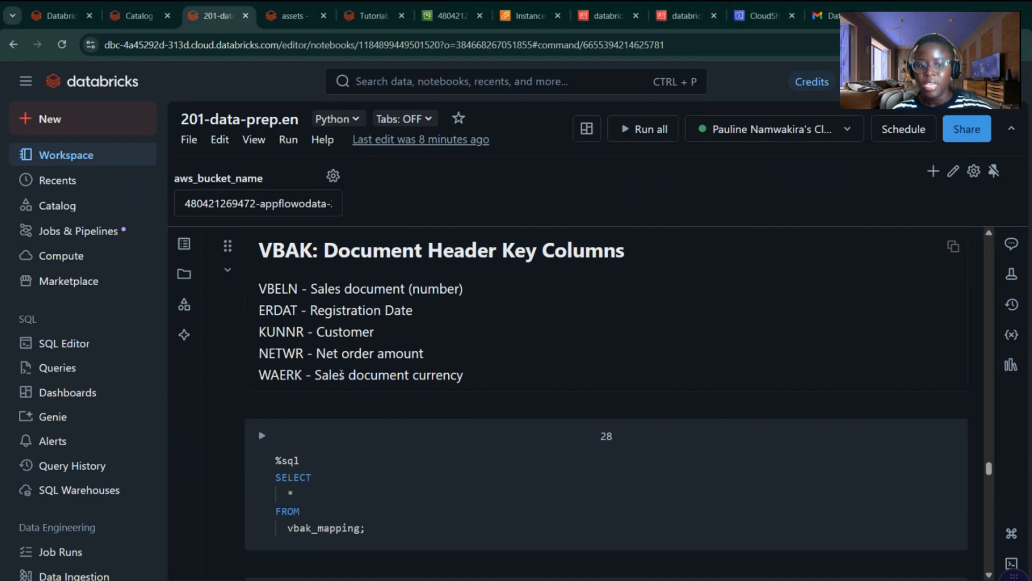
pyautogui.scroll(-2, 201, 450)
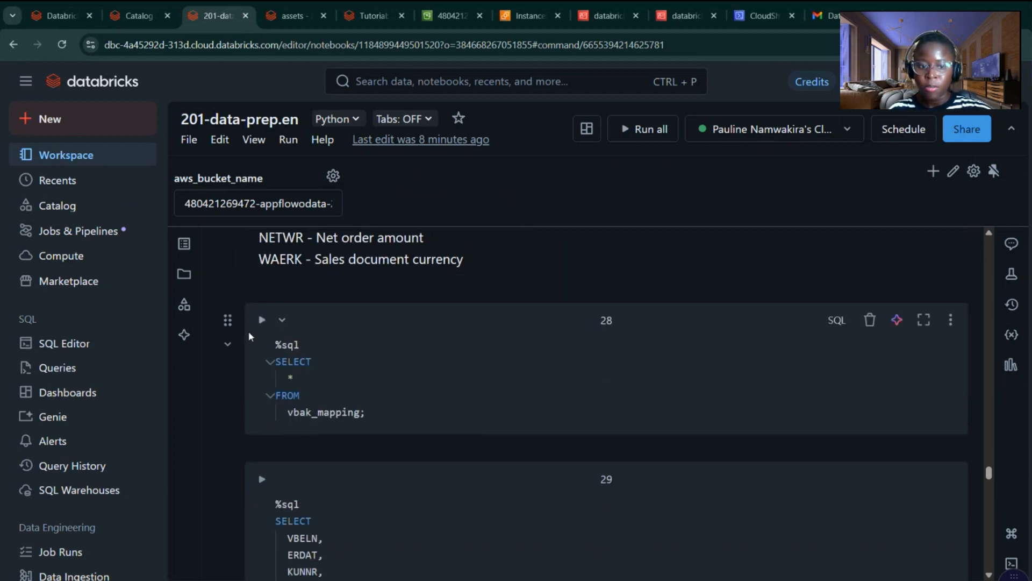
pyautogui.click(262, 321)
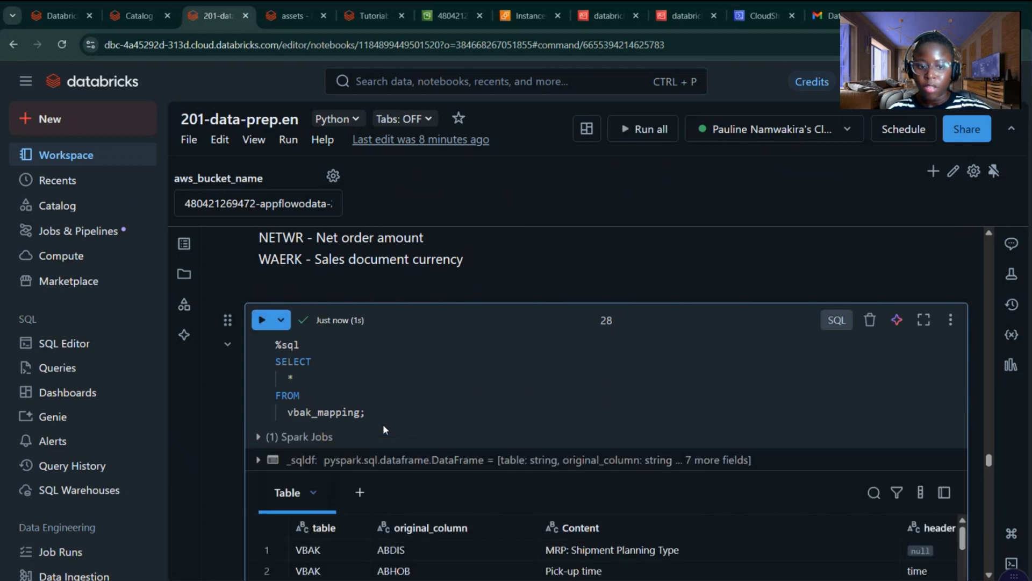
pyautogui.scroll(-1, 383, 423)
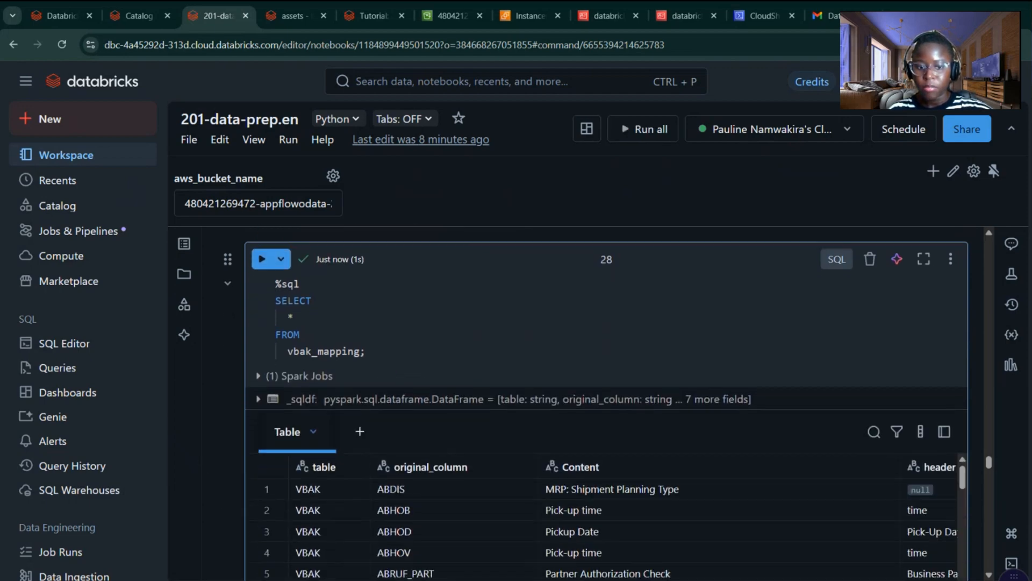
pyautogui.scroll(-1, 595, 403)
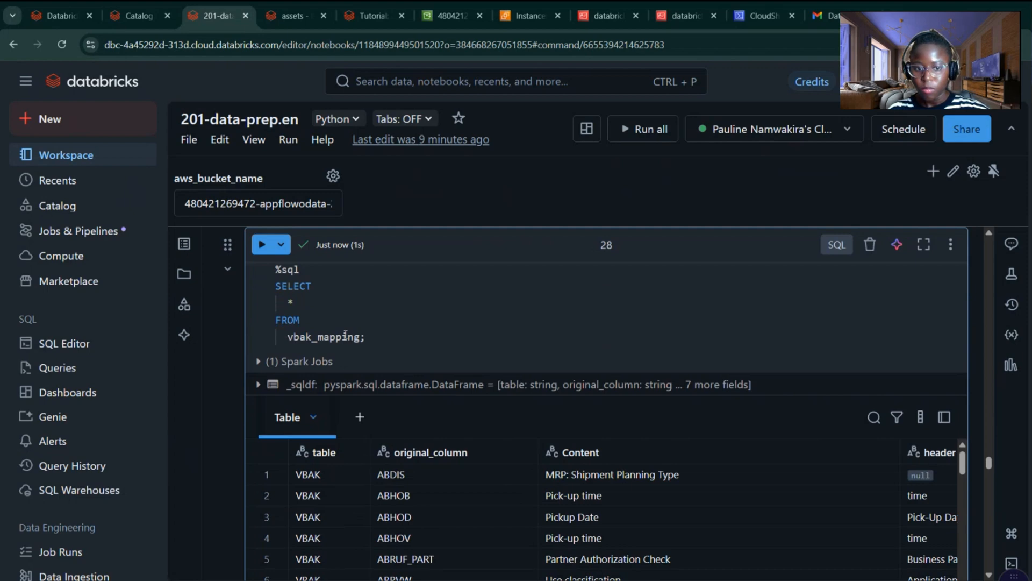
# Step: Trace vbak_mapping back to its temp view definition in the mapping cell, then examine the rows of its query result
pyautogui.scroll(5, 344, 334)
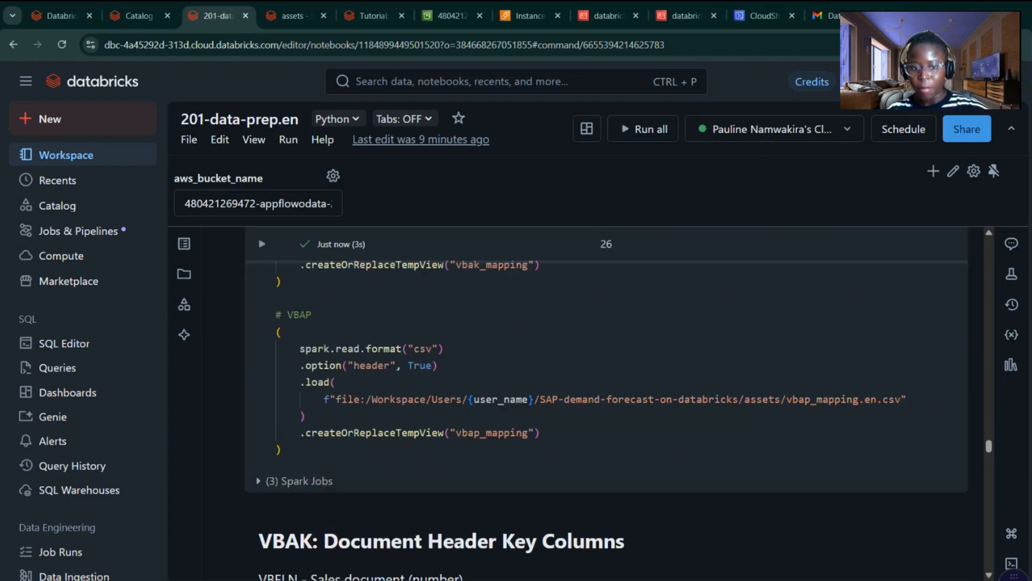
pyautogui.scroll(3, 440, 419)
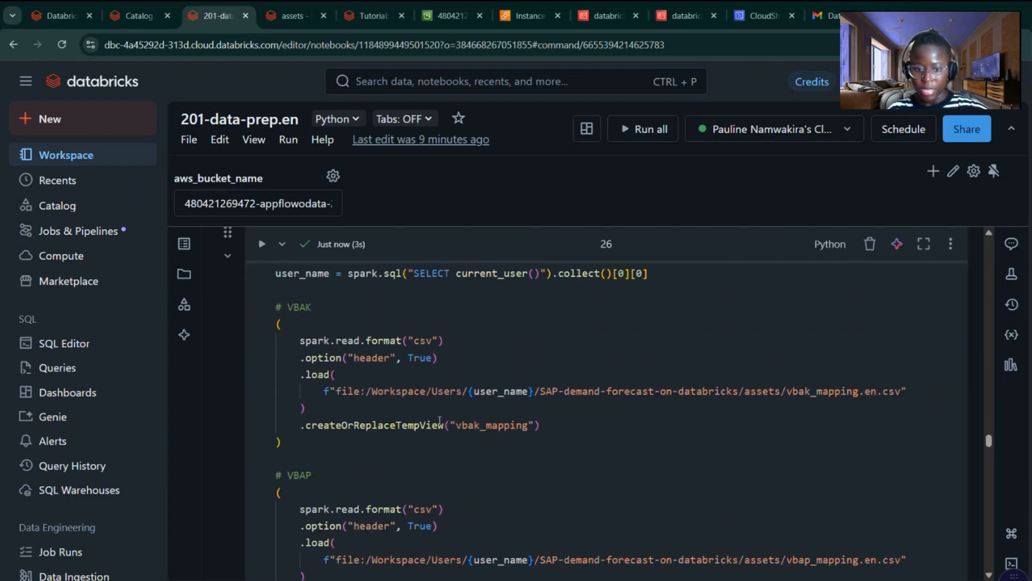
pyautogui.moveTo(547, 423); pyautogui.dragTo(456, 425)
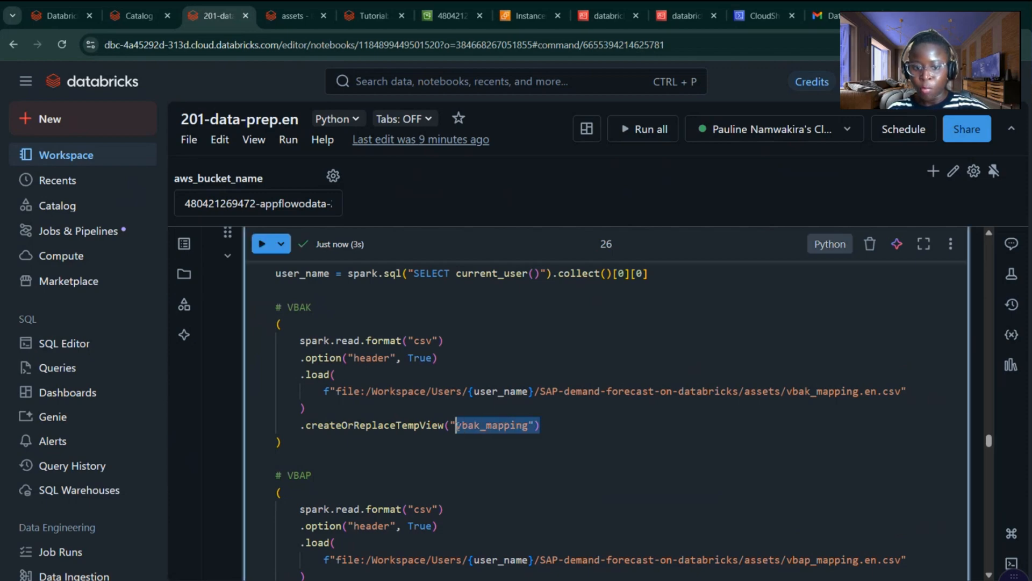
pyautogui.scroll(-10, 412, 399)
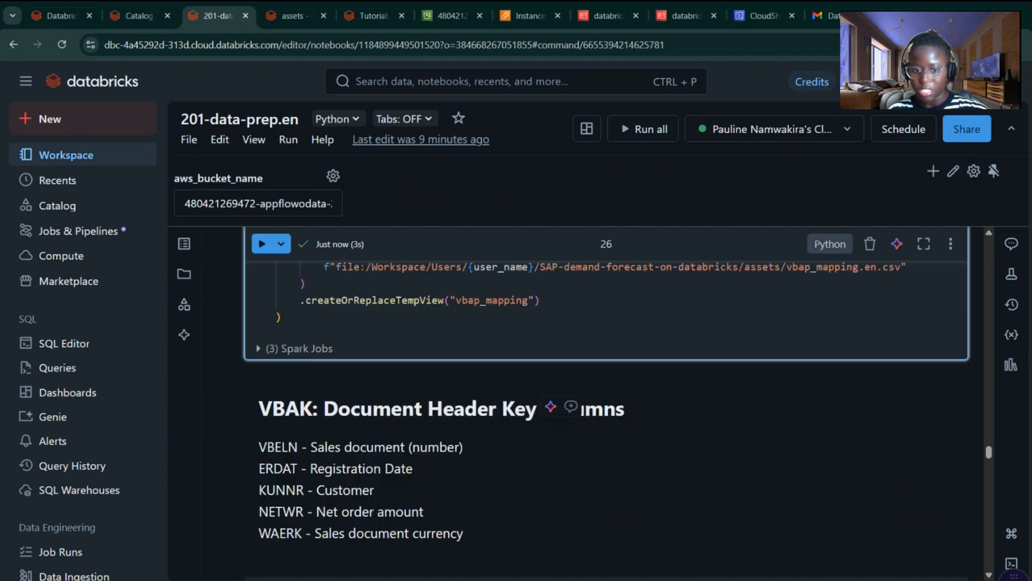
pyautogui.scroll(-4, 606, 405)
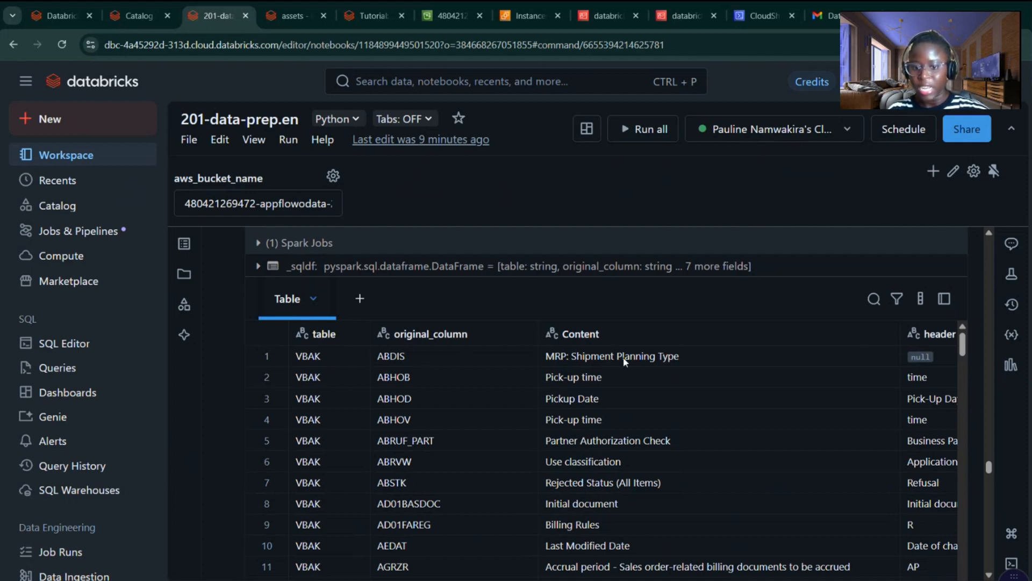
pyautogui.scroll(-2, 624, 355)
# Step: Run the SQL cell selecting VBELN, ERDAT, KUNNR, NETWR and WAERK from vbak_bronze and check the returned rows
pyautogui.scroll(-7, 649, 427)
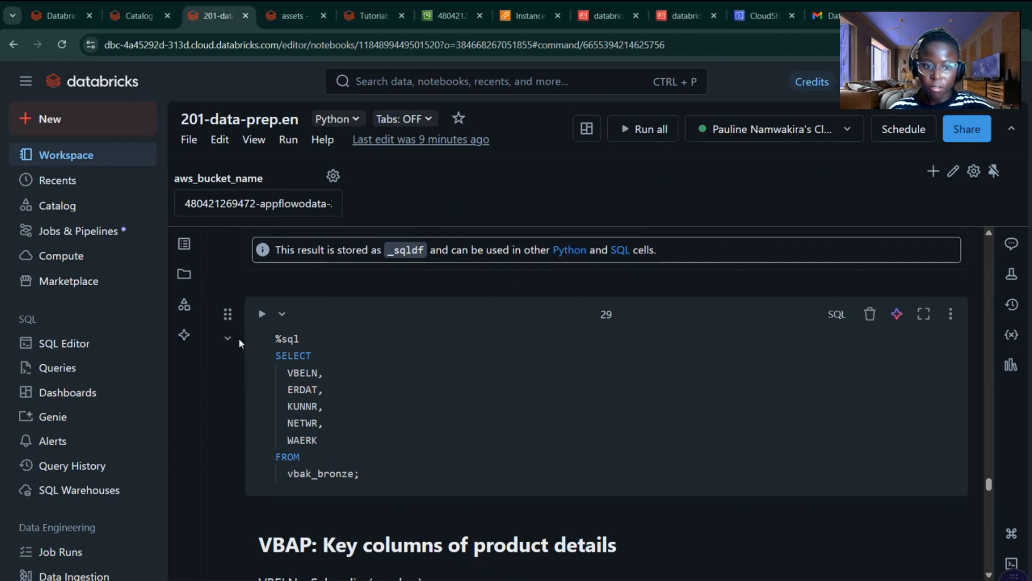
pyautogui.click(262, 315)
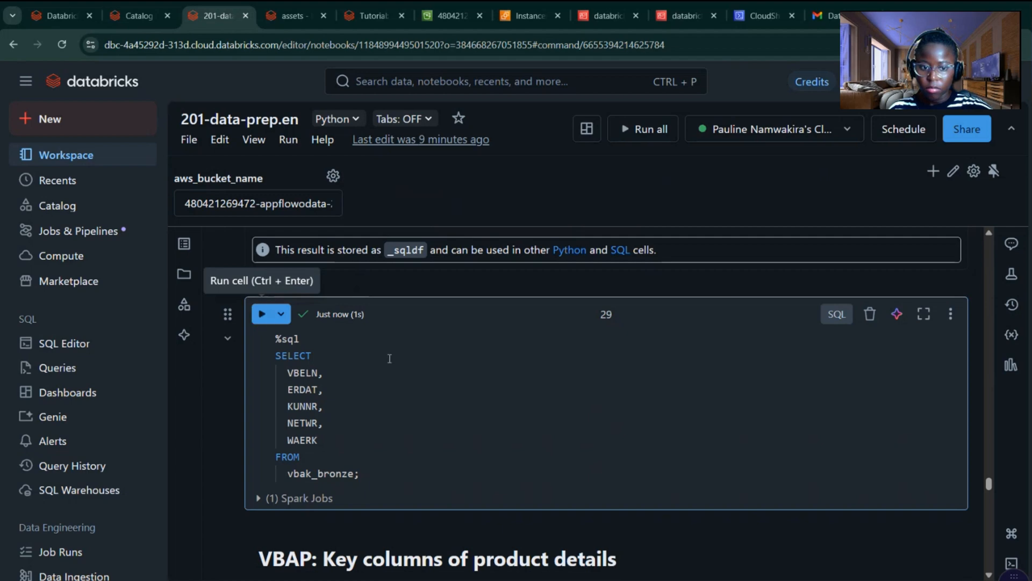
pyautogui.scroll(-2, 389, 357)
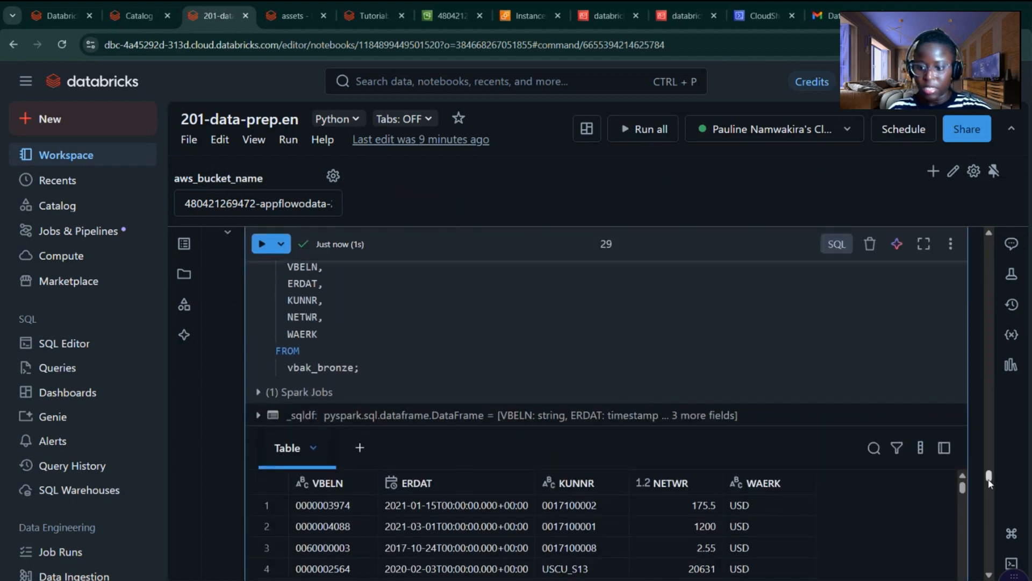
# Step: Run the SQL cell that selects all columns from vbap_mapping and review the VBAP key column descriptions above it
pyautogui.moveTo(990, 481); pyautogui.dragTo(1008, 502)
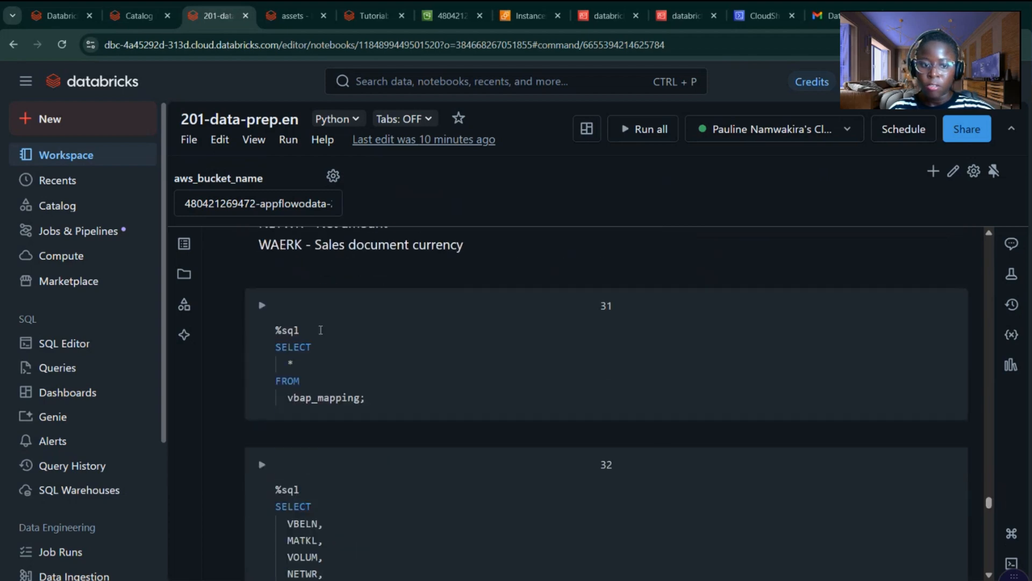
pyautogui.click(260, 306)
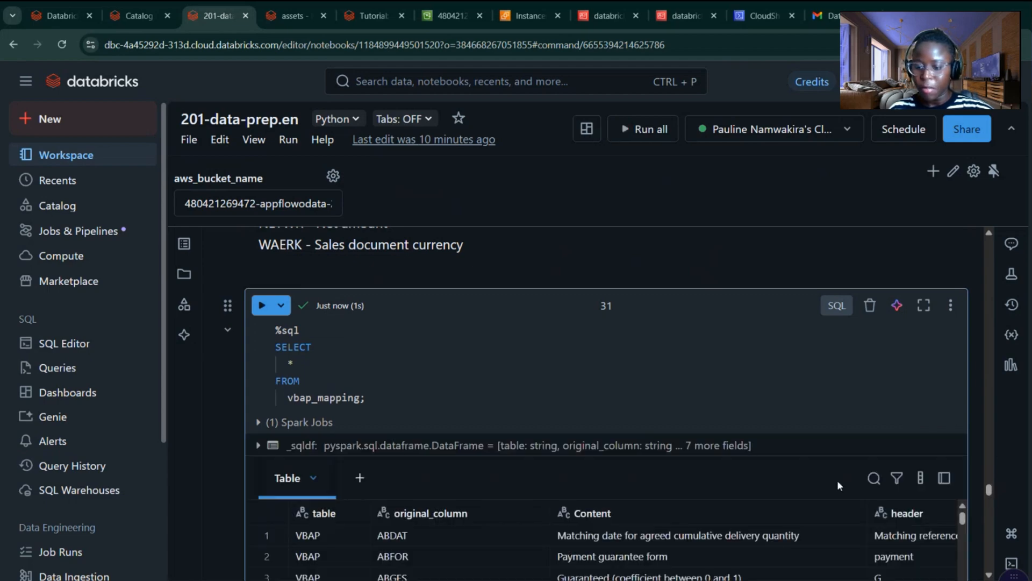
pyautogui.moveTo(990, 491); pyautogui.dragTo(989, 487)
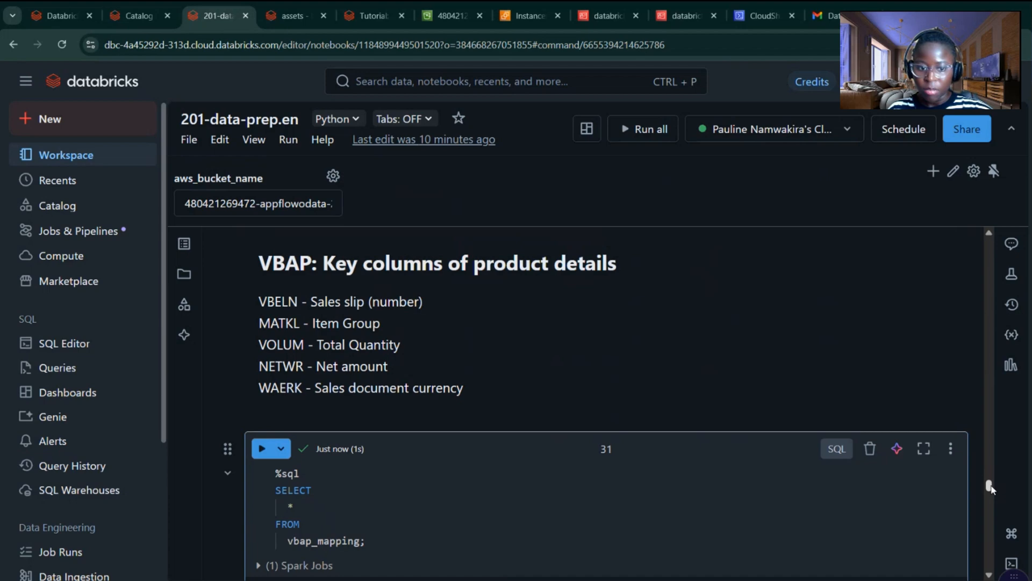
# Step: Review and run the Step 4 cell that builds df_vbak_renamed from vbak_bronze with the columns ID, RegisteredDate, Currency and Customer
pyautogui.moveTo(989, 486); pyautogui.dragTo(1000, 517)
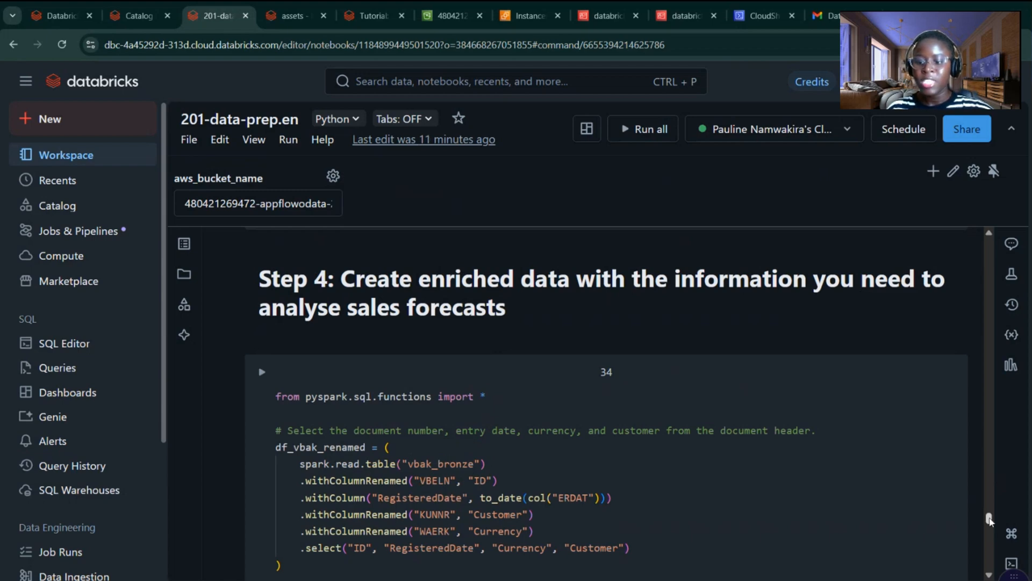
pyautogui.moveTo(989, 519); pyautogui.dragTo(989, 520)
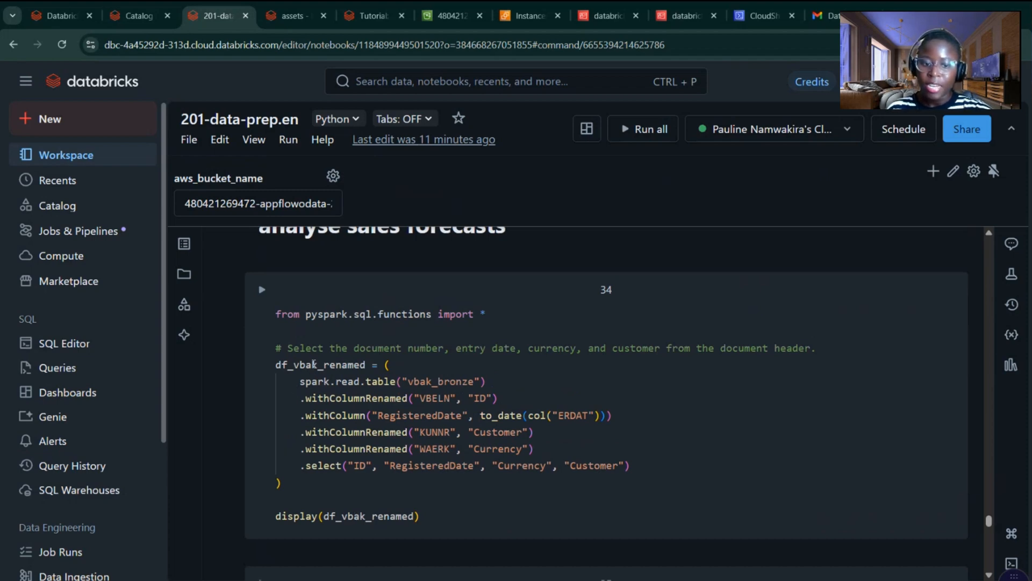
pyautogui.scroll(-1, 372, 408)
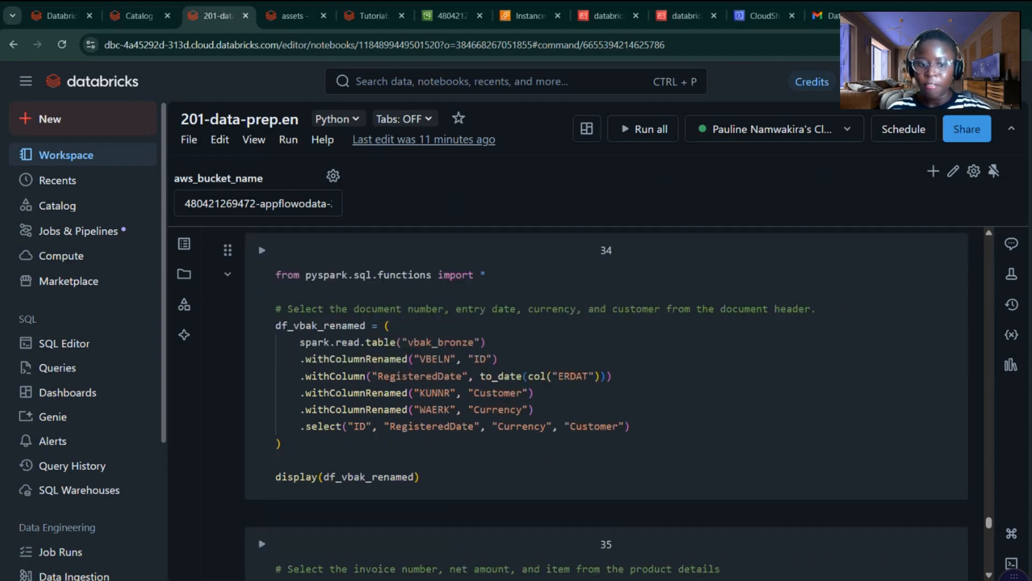
pyautogui.scroll(-6, 607, 376)
pyautogui.scroll(6, 606, 377)
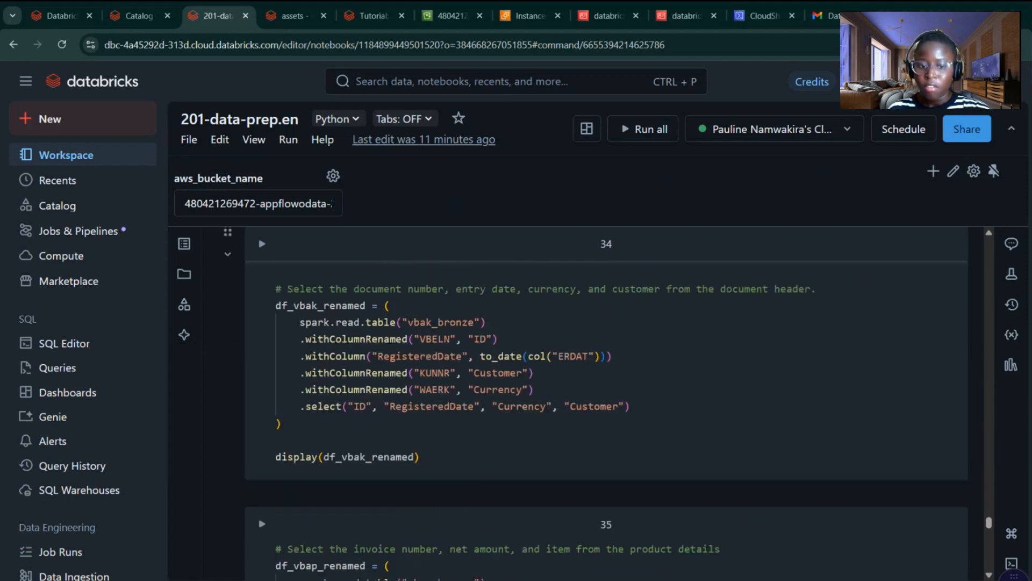
pyautogui.scroll(-2, 323, 322)
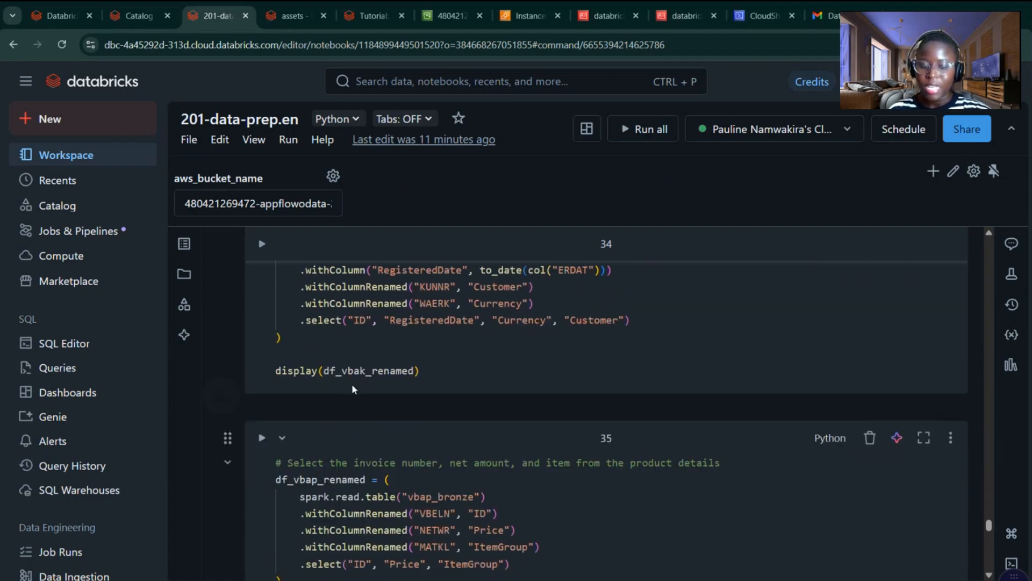
pyautogui.scroll(3, 351, 383)
pyautogui.scroll(-2, 377, 376)
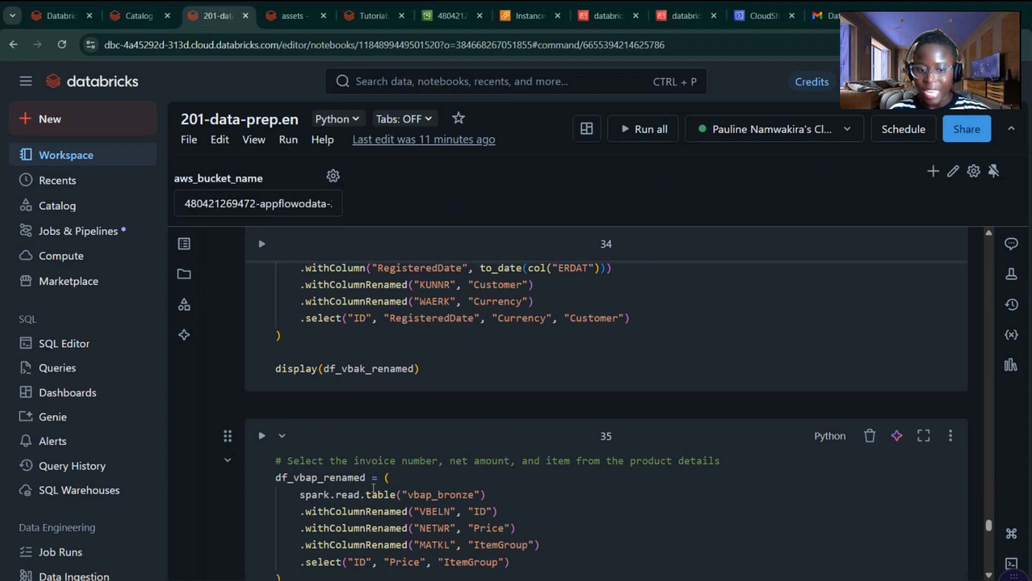
pyautogui.scroll(3, 377, 377)
pyautogui.scroll(1, 339, 323)
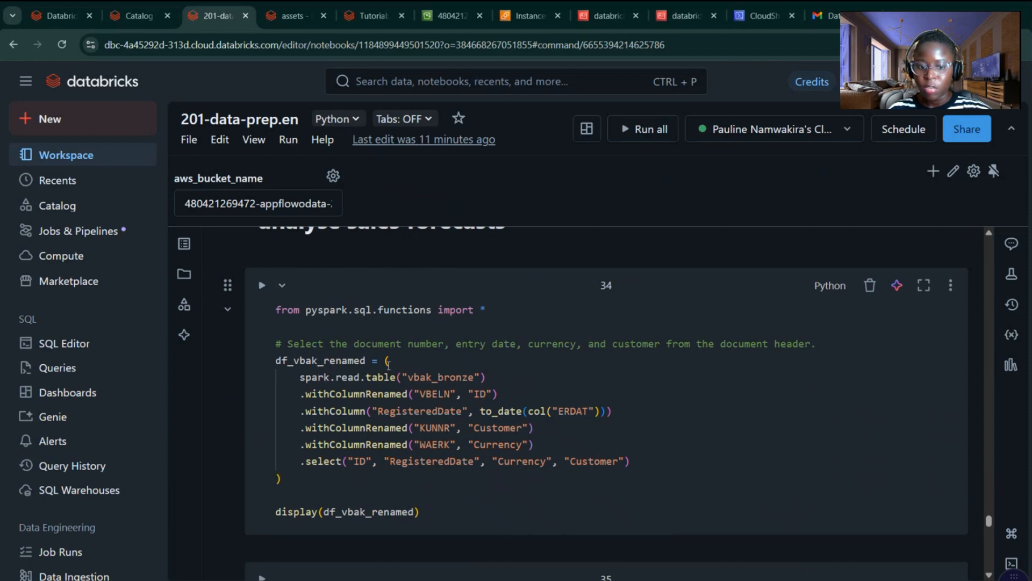
pyautogui.click(262, 286)
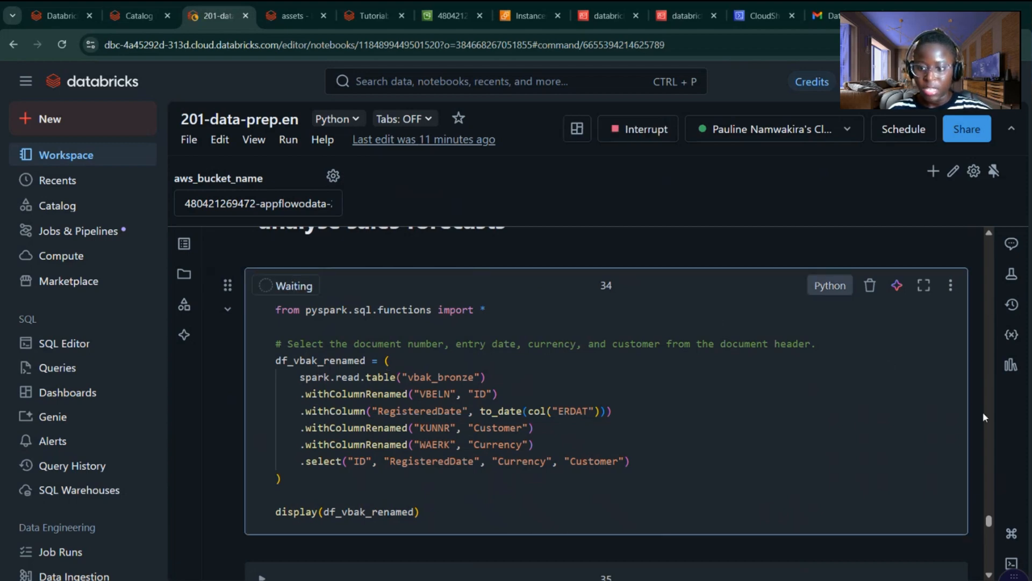
pyautogui.moveTo(989, 522); pyautogui.dragTo(991, 525)
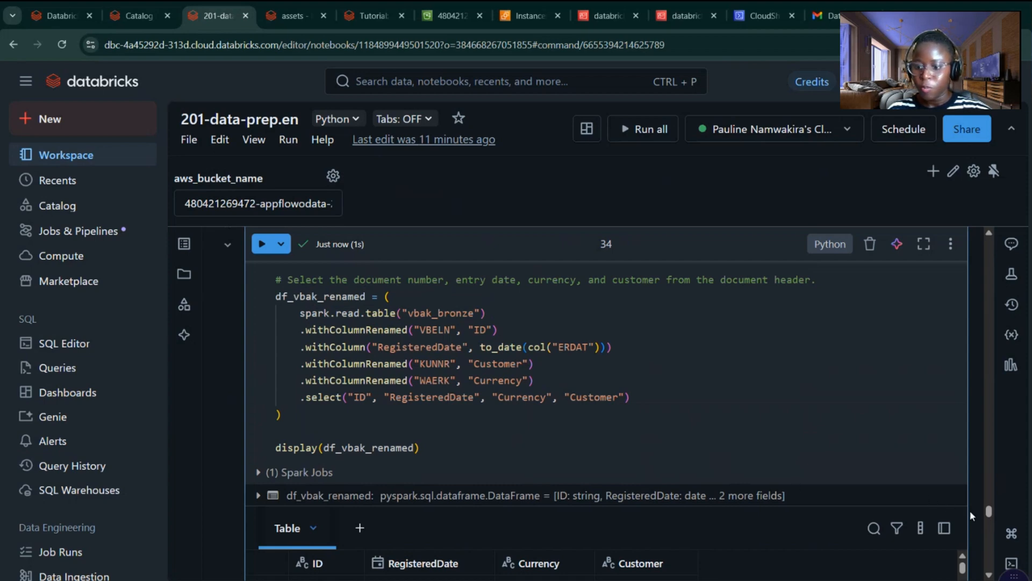
pyautogui.scroll(1, 988, 513)
# Step: Run the cell that builds df_vbap_renamed from vbap_bronze with the columns ID, Price and ItemGroup
pyautogui.moveTo(989, 514); pyautogui.dragTo(990, 529)
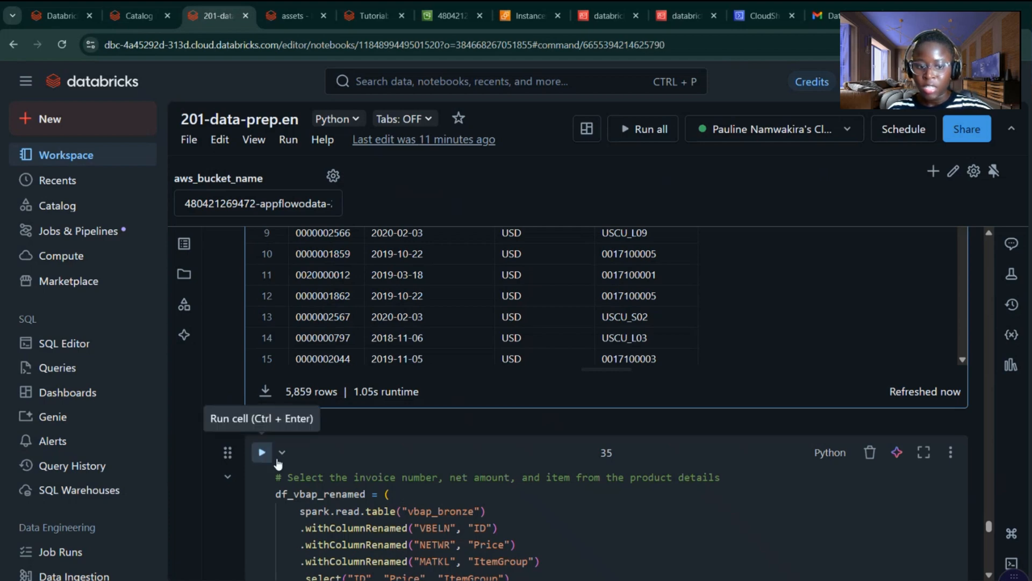
pyautogui.click(262, 452)
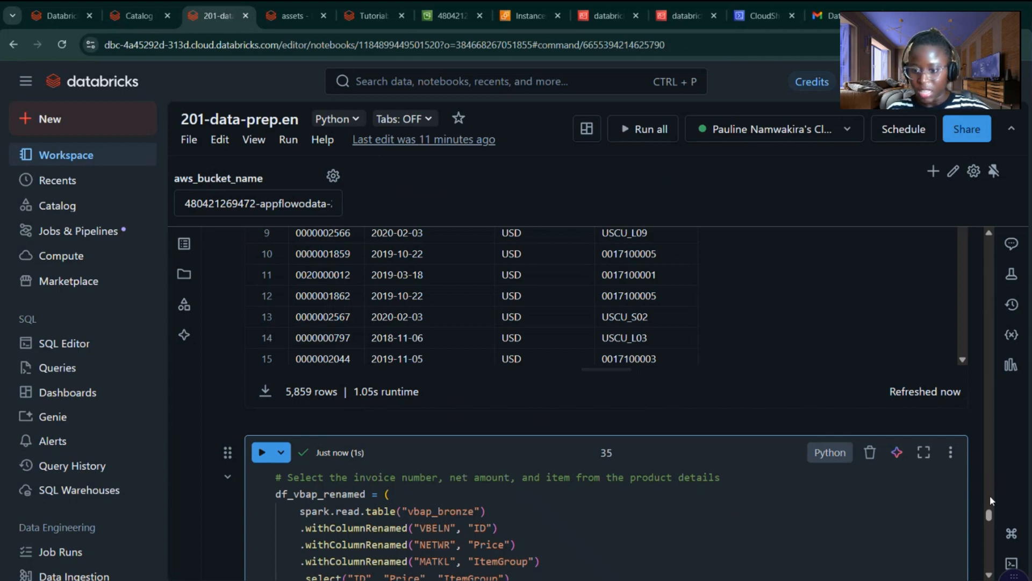
pyautogui.moveTo(990, 515); pyautogui.dragTo(989, 540)
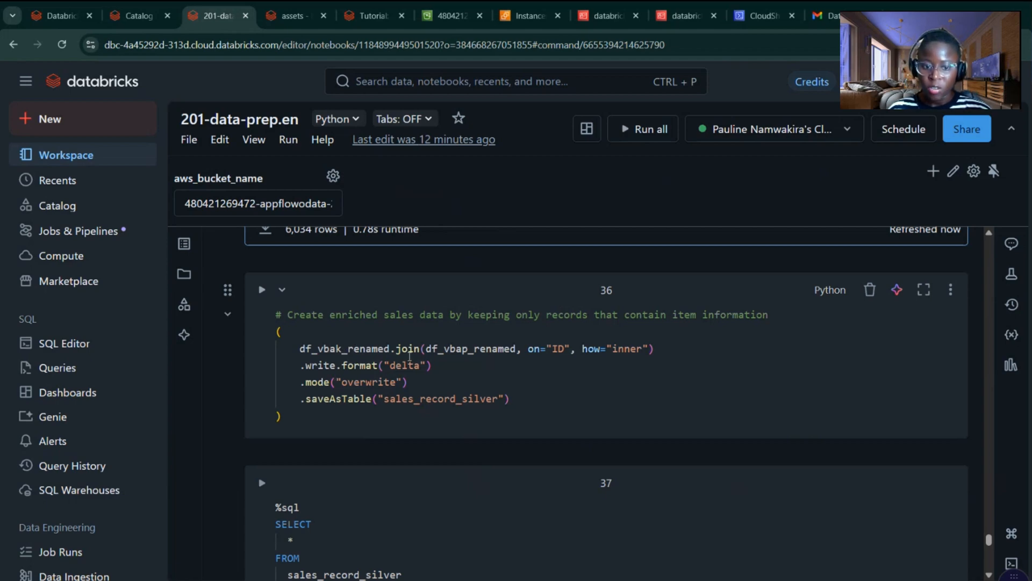
# Step: Review and run the cell that inner-joins df_vbak_renamed with df_vbap_renamed on ID and saves the Delta table sales_record_silver
pyautogui.moveTo(412, 351)
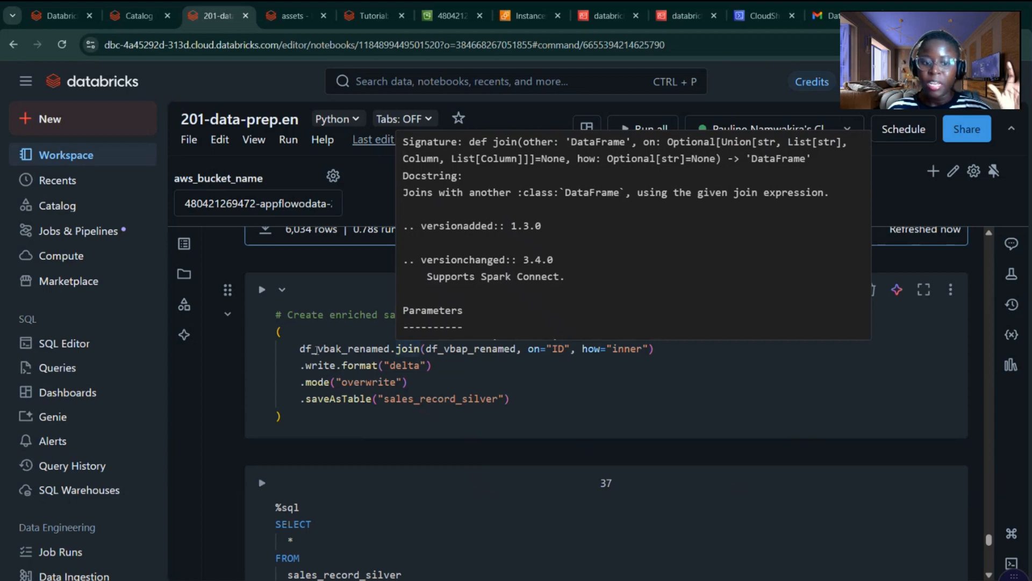
pyautogui.click(477, 382)
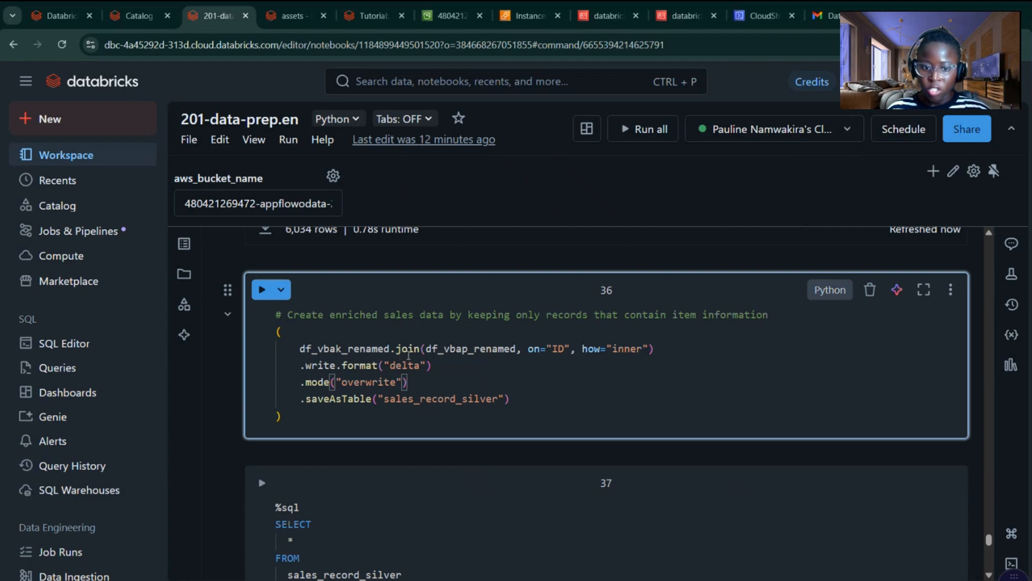
pyautogui.doubleClick(325, 349)
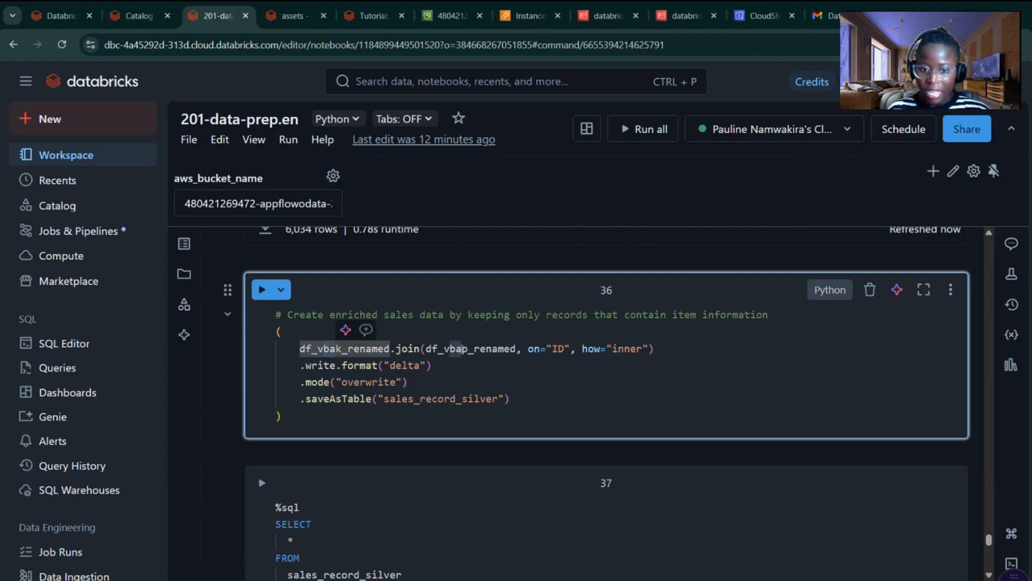
pyautogui.doubleClick(454, 349)
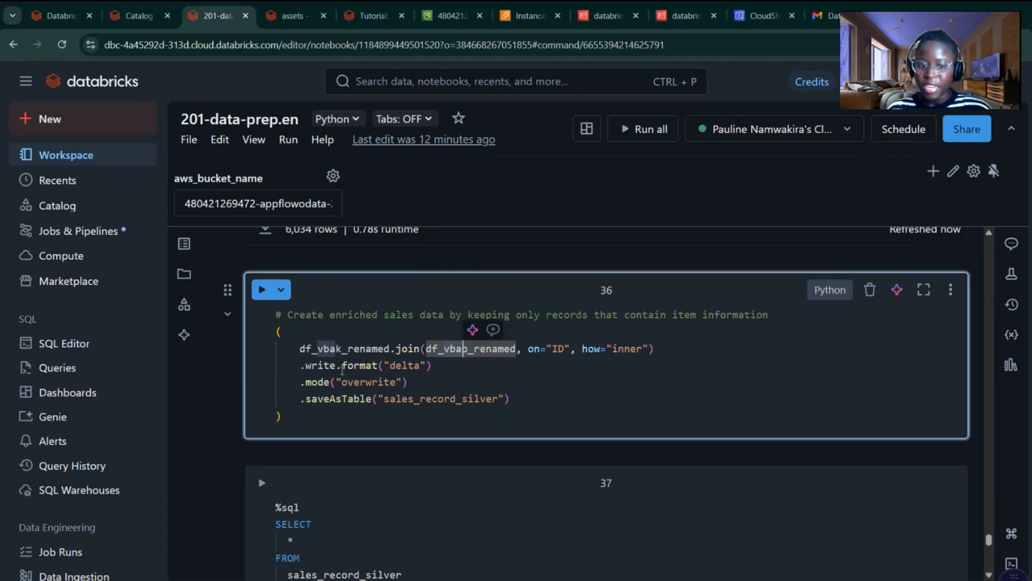
pyautogui.click(343, 370)
pyautogui.moveTo(385, 366); pyautogui.dragTo(423, 375)
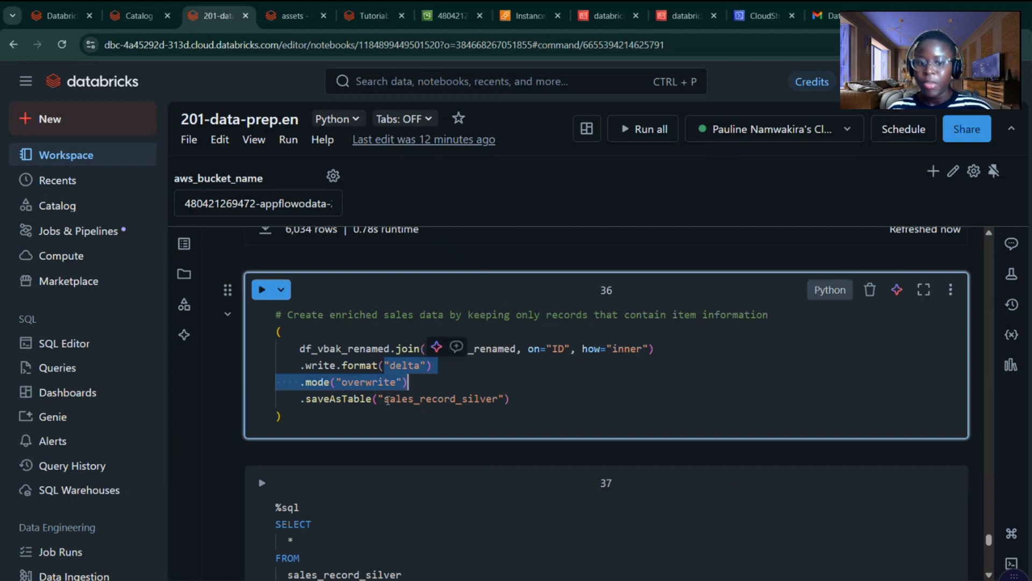
pyautogui.moveTo(386, 400); pyautogui.dragTo(462, 398)
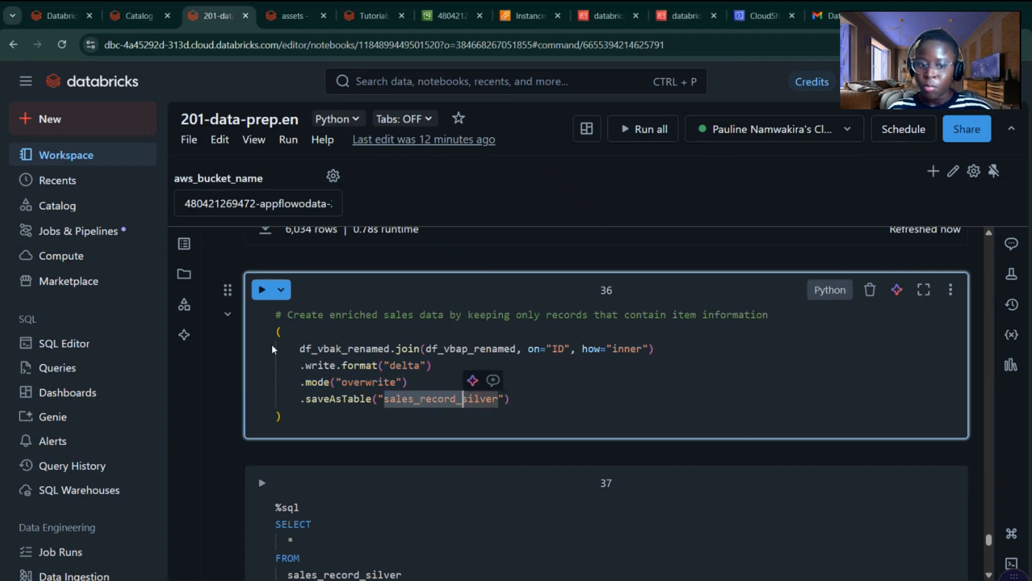
pyautogui.click(263, 293)
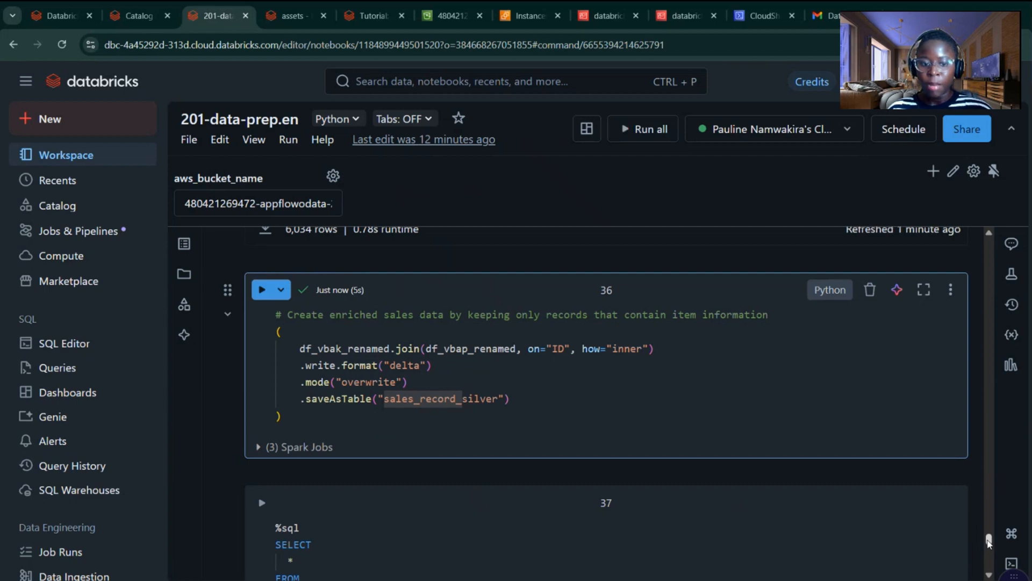
# Step: Run the SQL cell that selects all columns from sales_record_silver and look through the returned rows
pyautogui.moveTo(990, 542); pyautogui.dragTo(989, 548)
pyautogui.scroll(-4, 988, 542)
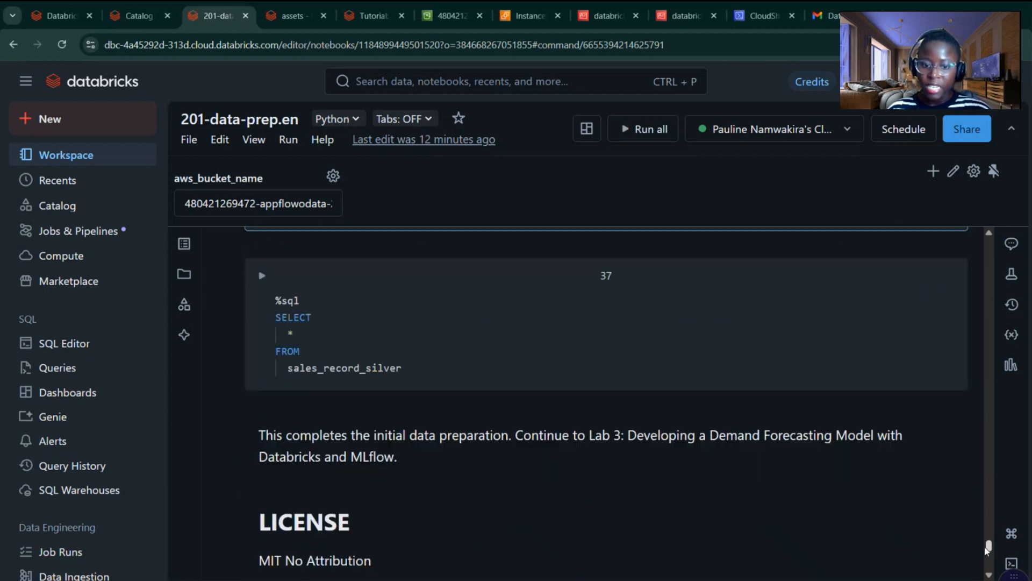
pyautogui.click(261, 276)
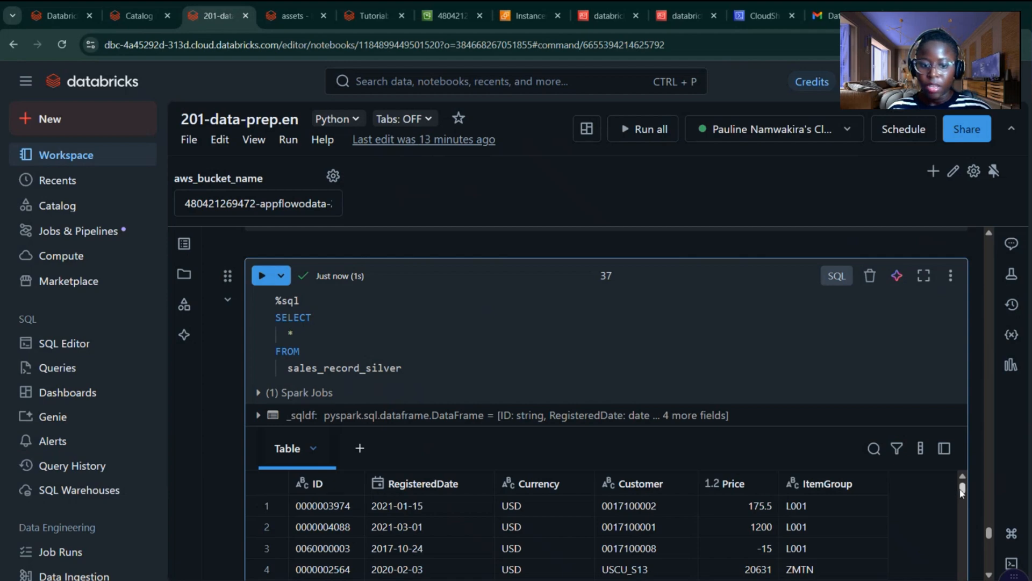
pyautogui.scroll(-4, 962, 490)
pyautogui.scroll(4, 962, 491)
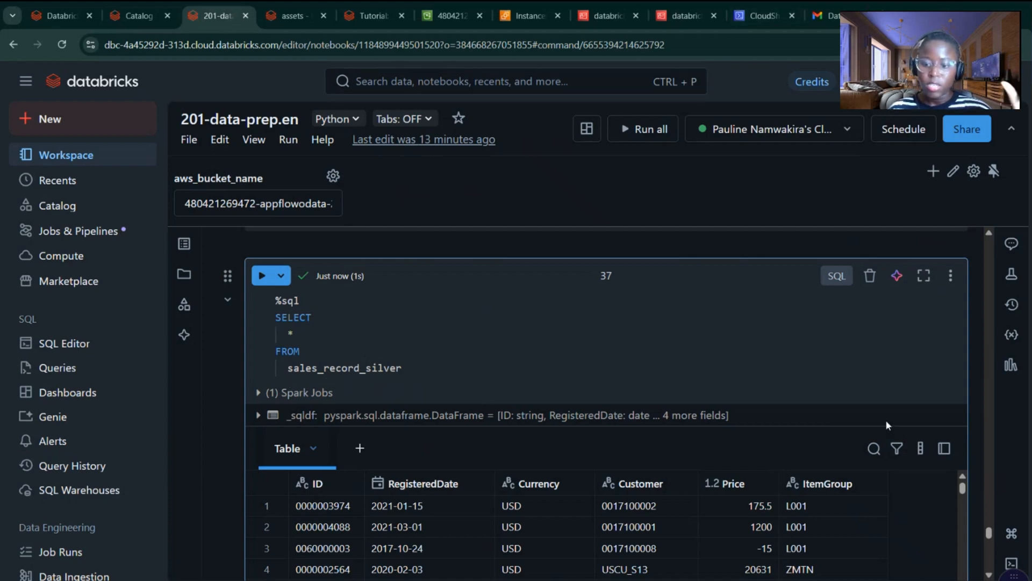
pyautogui.scroll(-15, 965, 497)
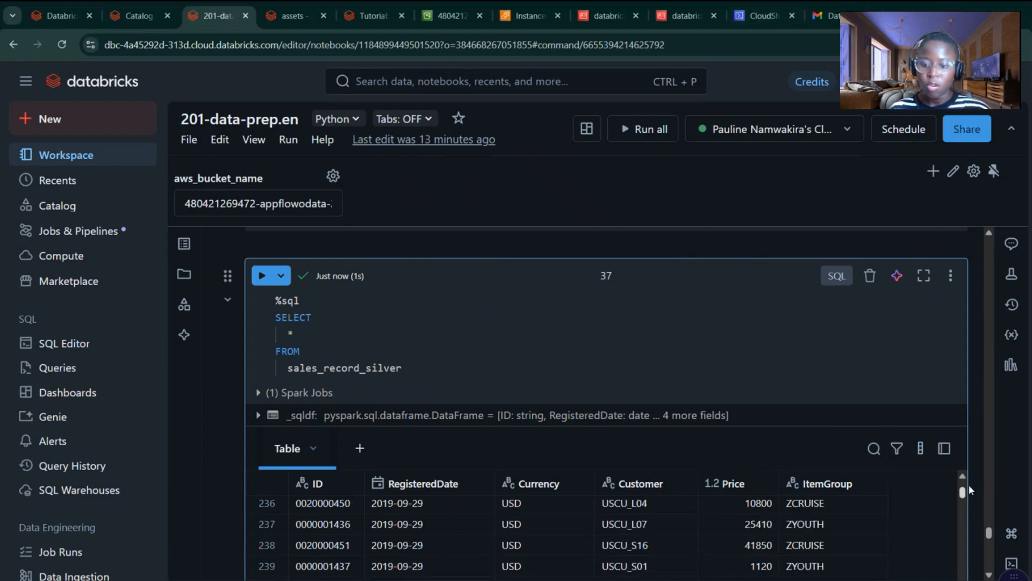
pyautogui.scroll(15, 970, 490)
pyautogui.moveTo(988, 532); pyautogui.dragTo(963, 238)
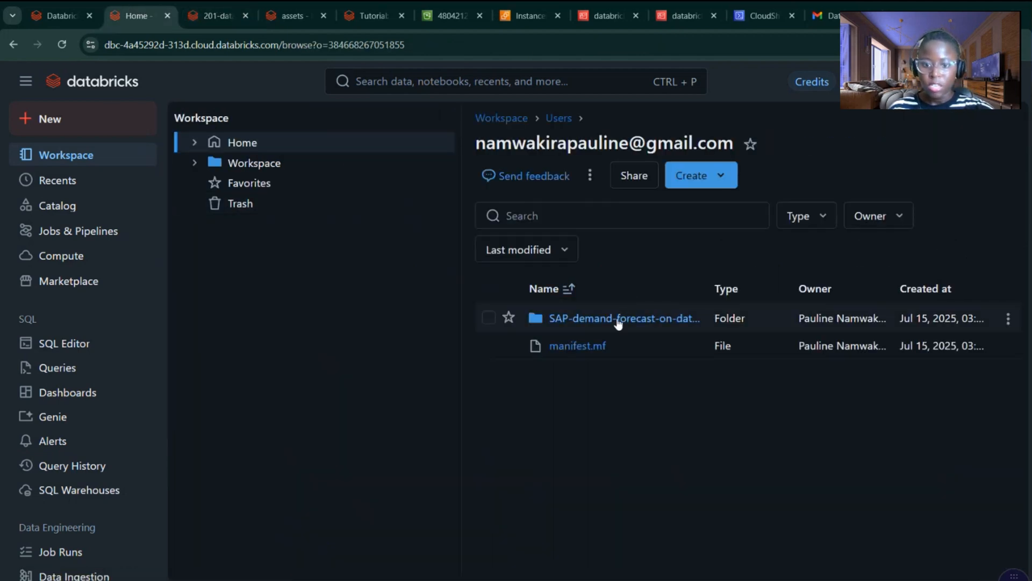
# Step: Open the 301-eda.en notebook from the assets folder of SAP-demand-forecast-on-databricks
pyautogui.click(618, 321)
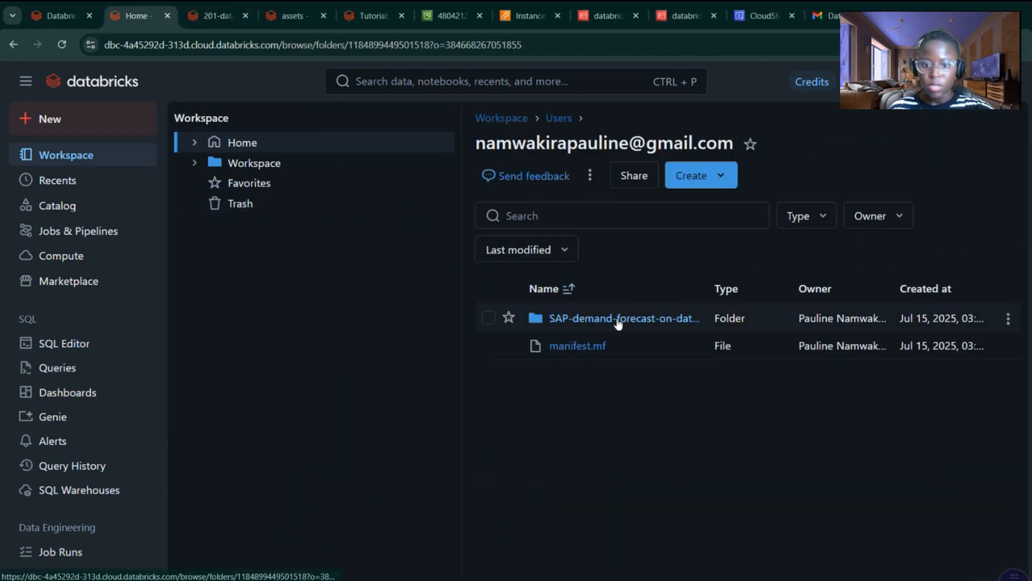
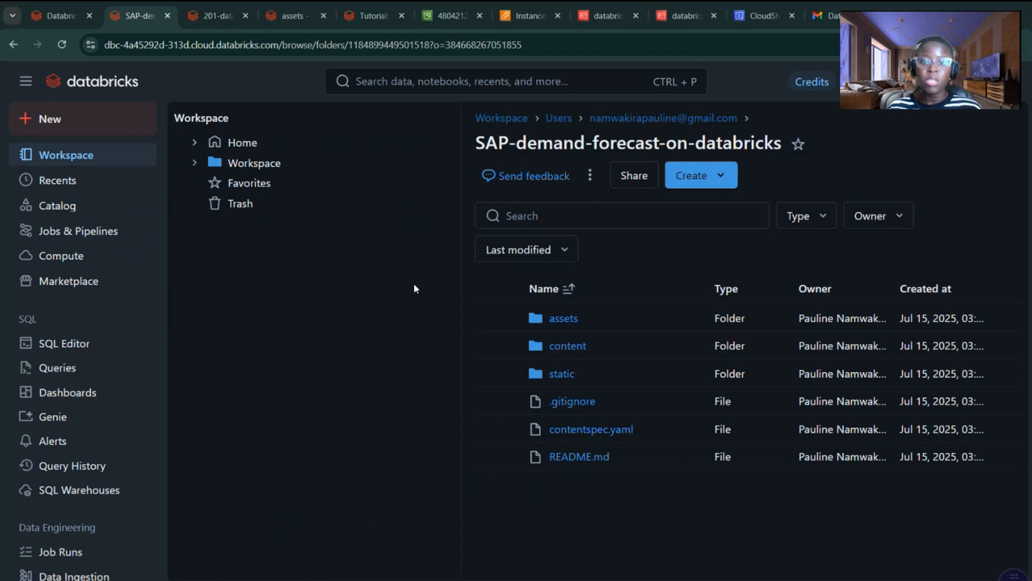
pyautogui.click(556, 320)
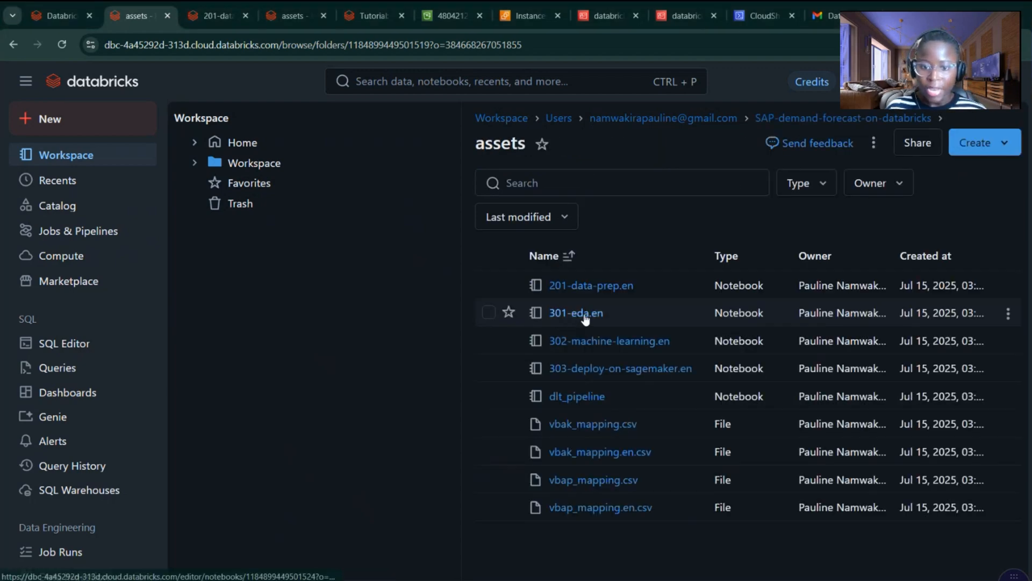
pyautogui.click(585, 316)
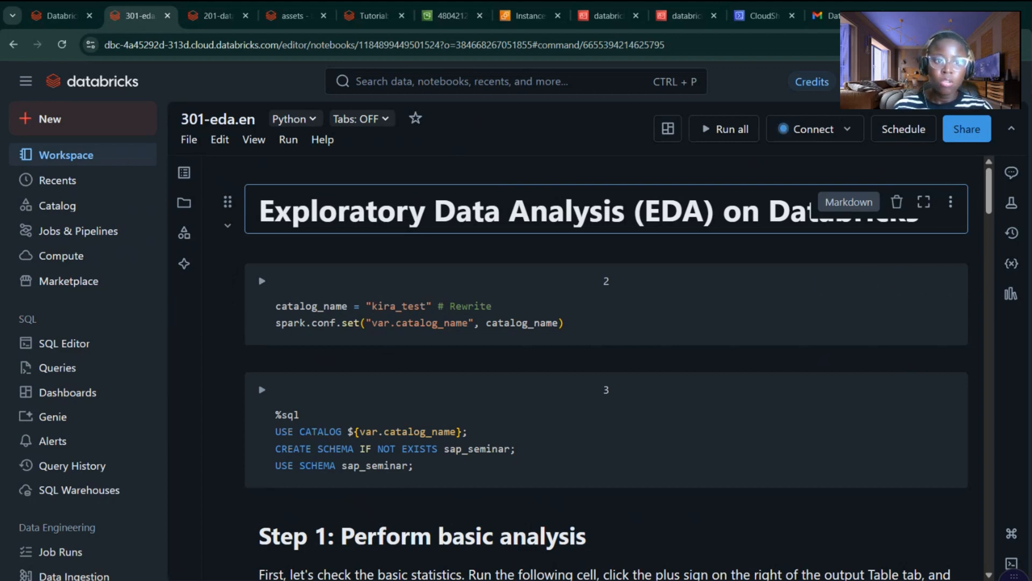
# Step: Open the databricks_on_aws catalog in Catalog Explorer and copy its name
pyautogui.click(212, 20)
pyautogui.click(290, 16)
pyautogui.click(72, 214)
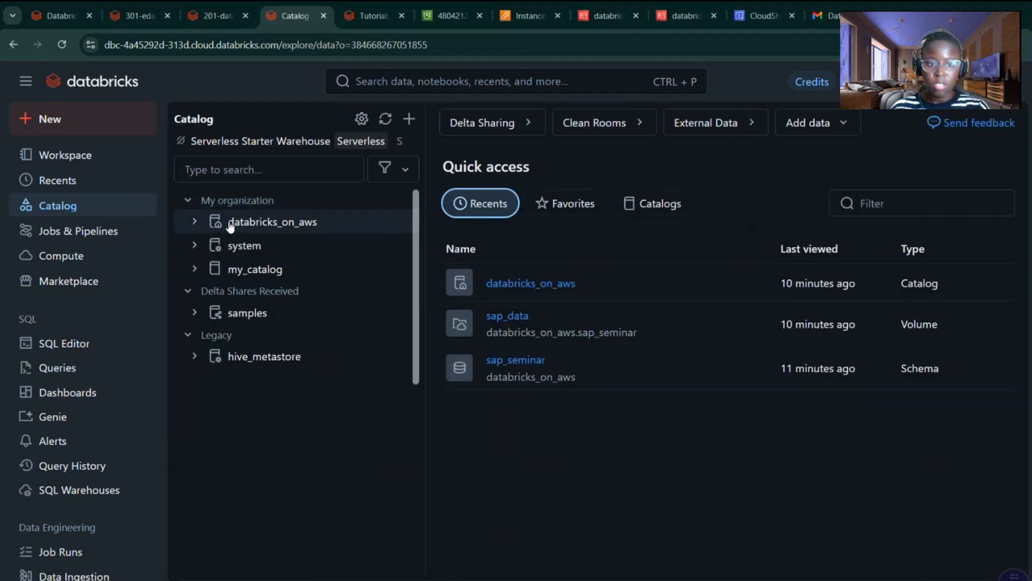
pyautogui.click(239, 223)
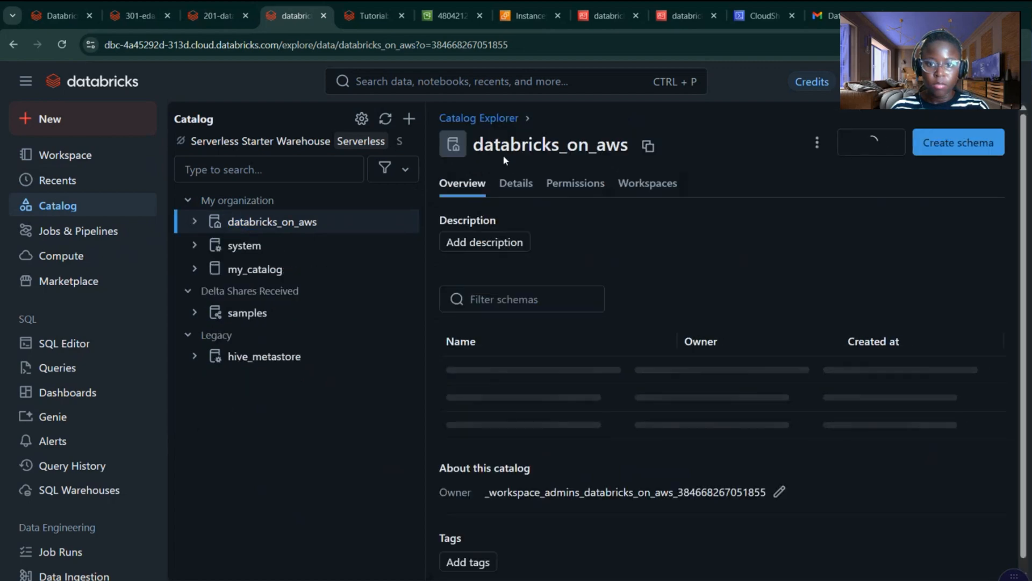
pyautogui.click(647, 145)
# Step: Replace the catalog_name value in the 301-eda.en notebook with databricks_on_aws and run that cell
pyautogui.click(207, 18)
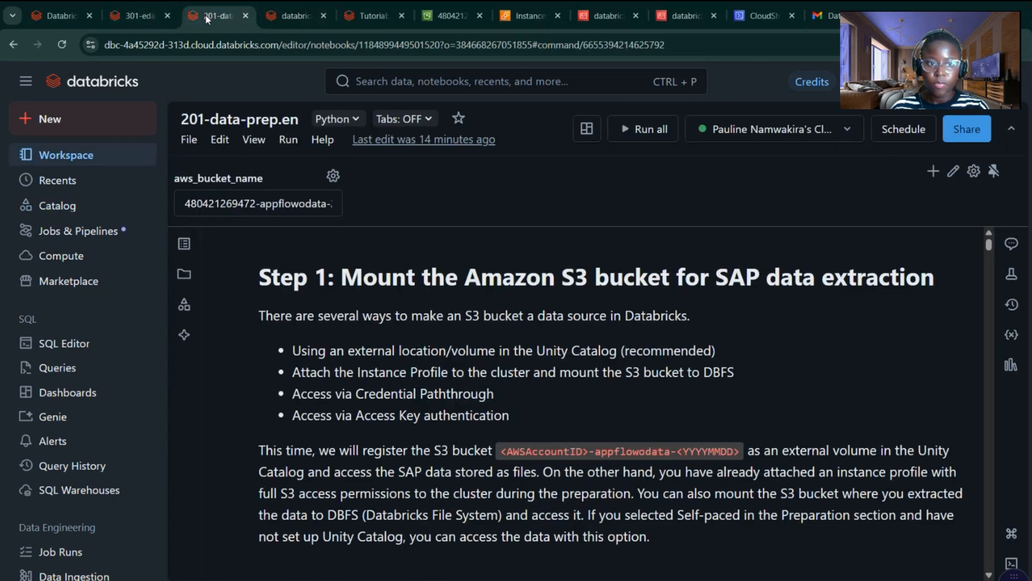
pyautogui.click(151, 17)
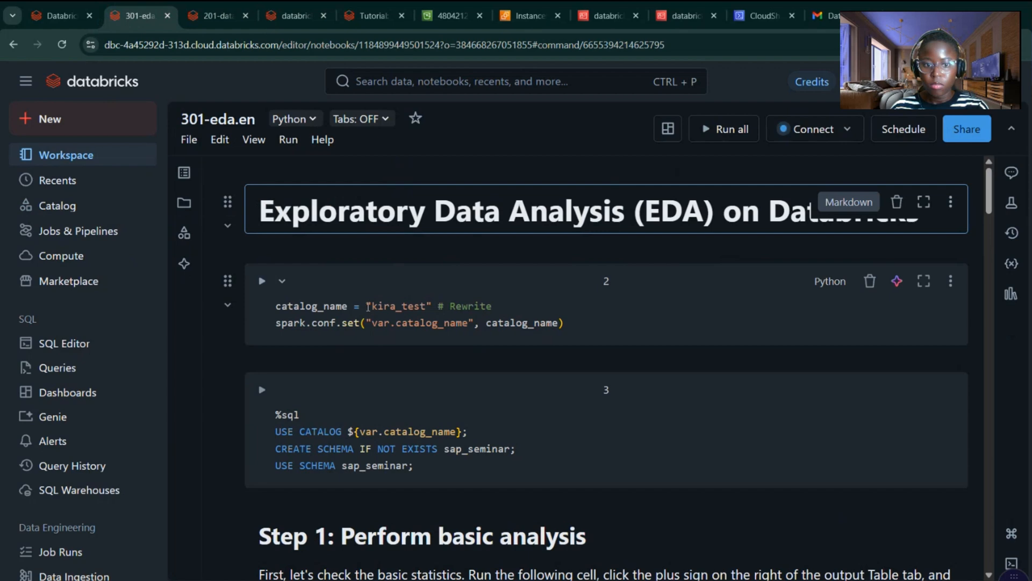
pyautogui.moveTo(371, 306); pyautogui.dragTo(425, 306)
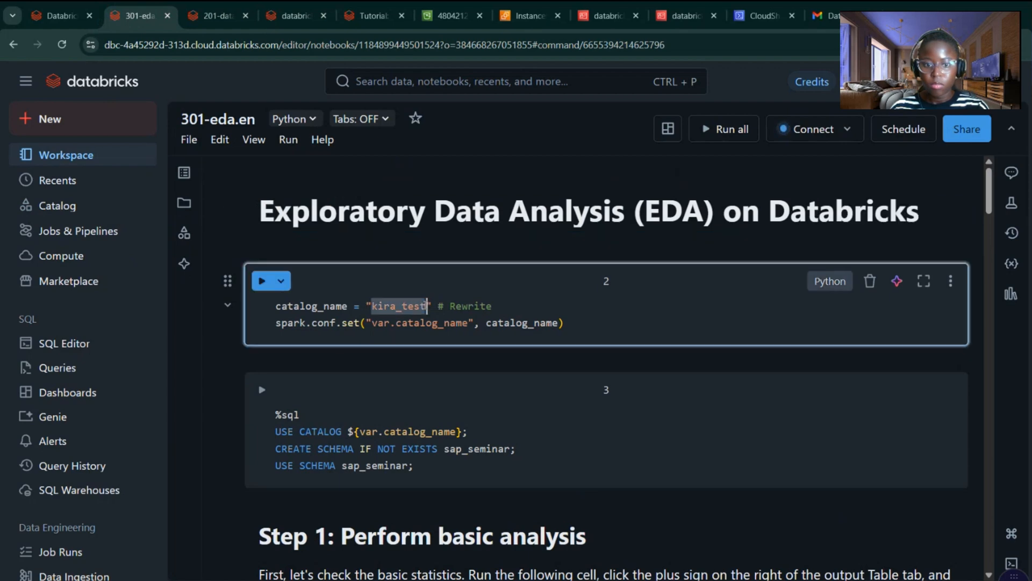
pyautogui.hotkey('ctrl', 'v')
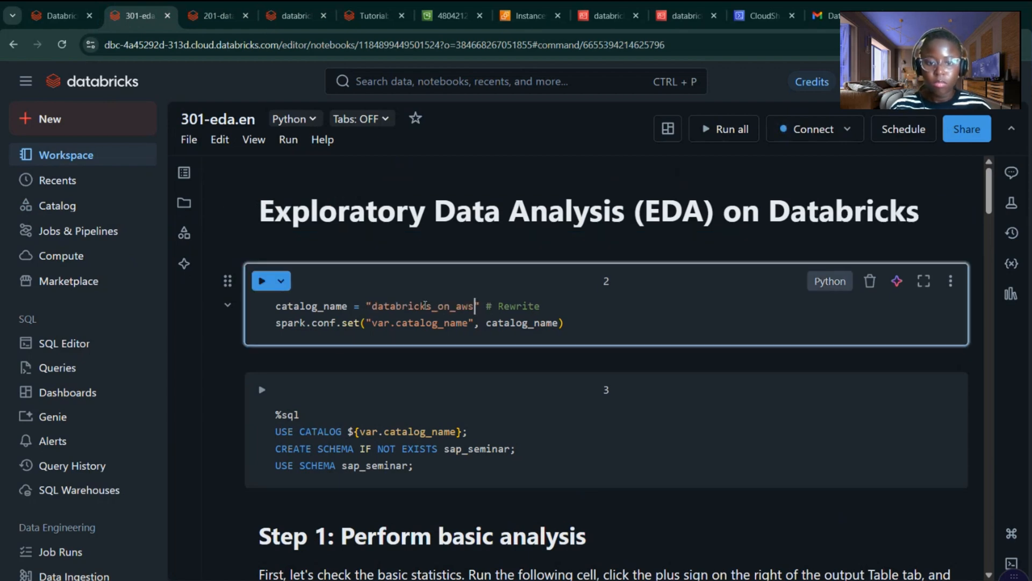
pyautogui.click(262, 284)
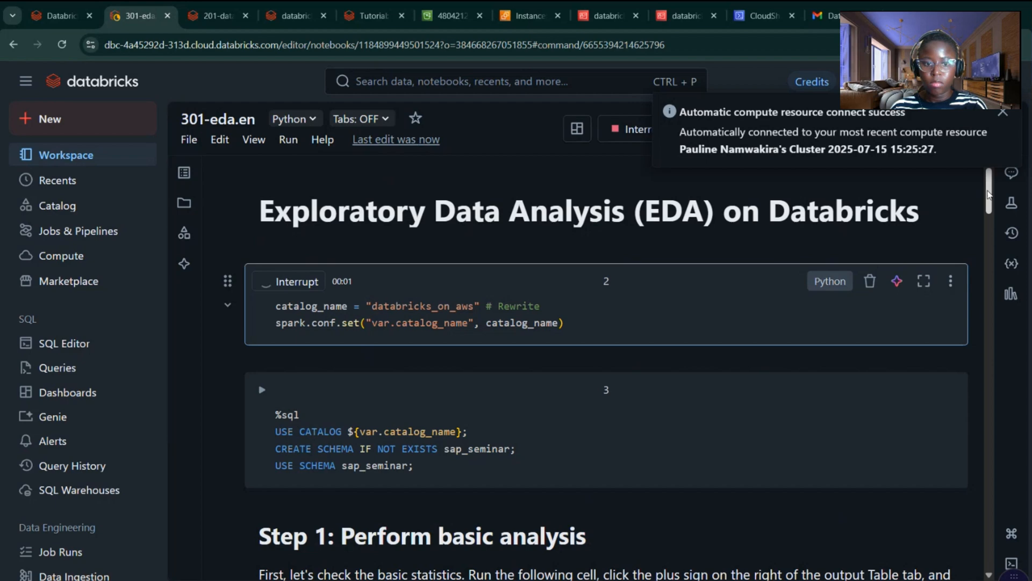
# Step: Run the SQL cell that sets the catalog, creates the sap_seminar schema if missing and switches to it
pyautogui.scroll(-1, 987, 203)
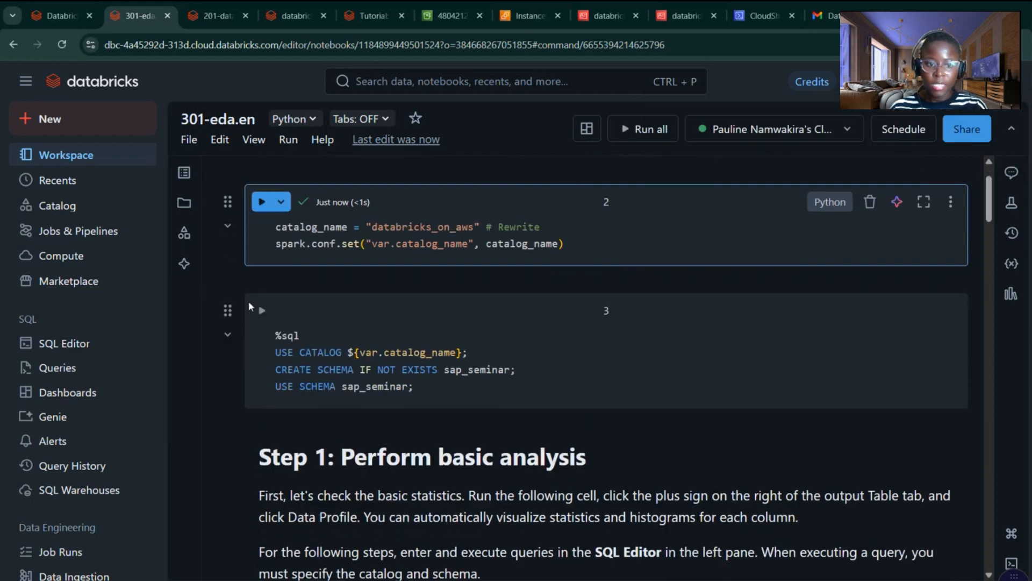
pyautogui.click(261, 311)
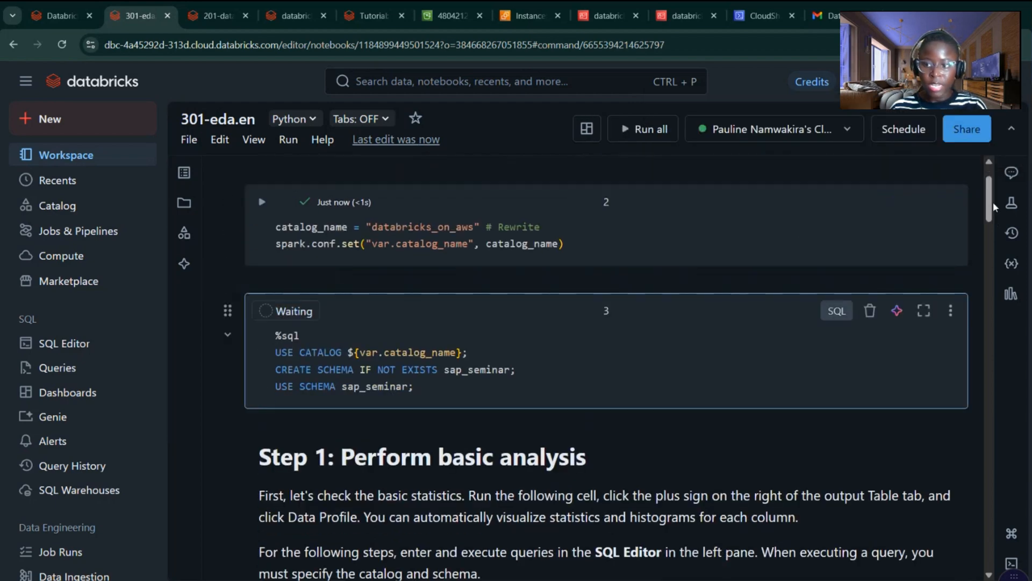
pyautogui.scroll(-3, 995, 207)
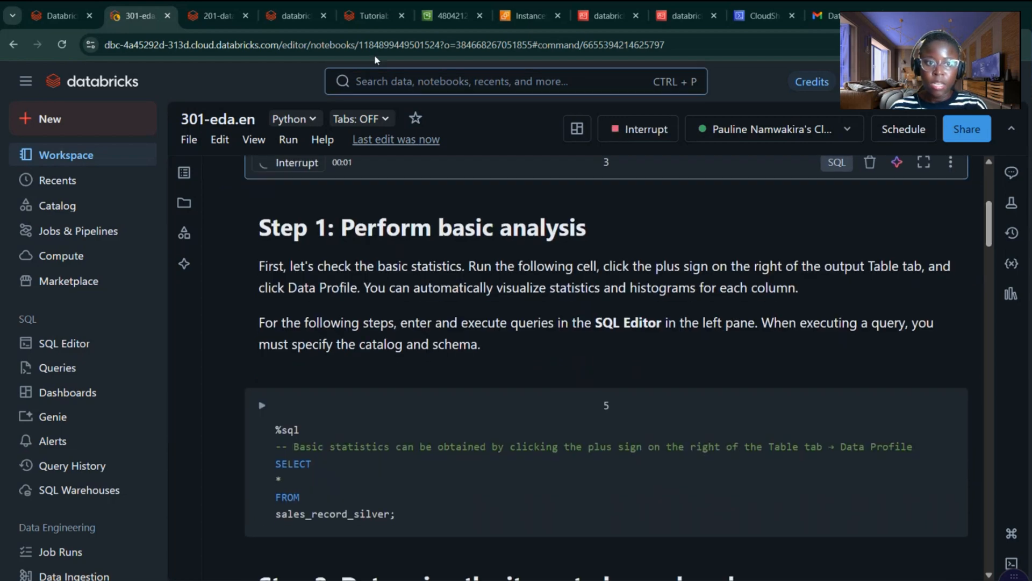
# Step: Inspect the tables of the sap_seminar schema in the databricks_on_aws catalog and open its sap_data volume
pyautogui.click(212, 16)
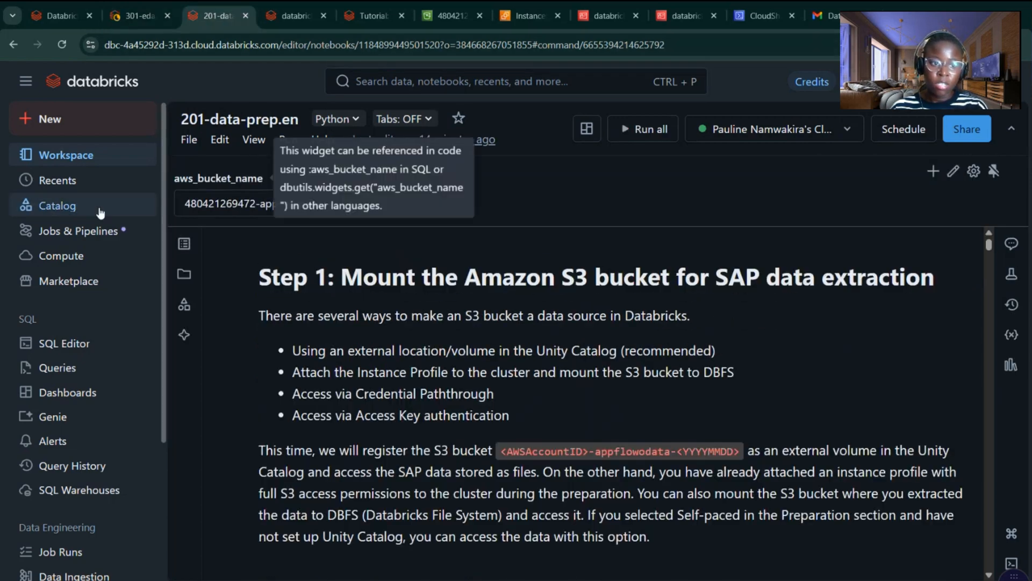
pyautogui.click(279, 22)
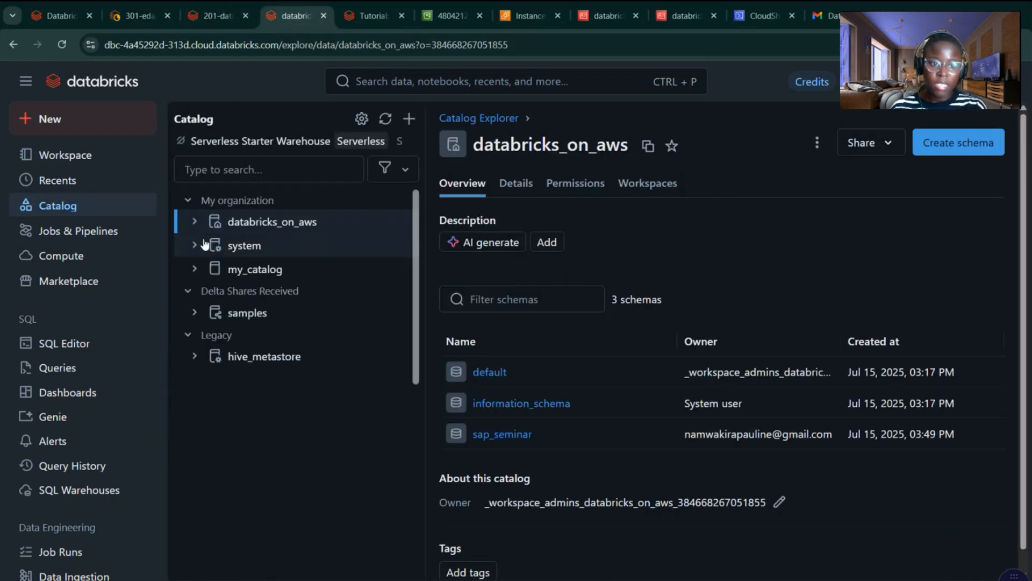
pyautogui.click(194, 221)
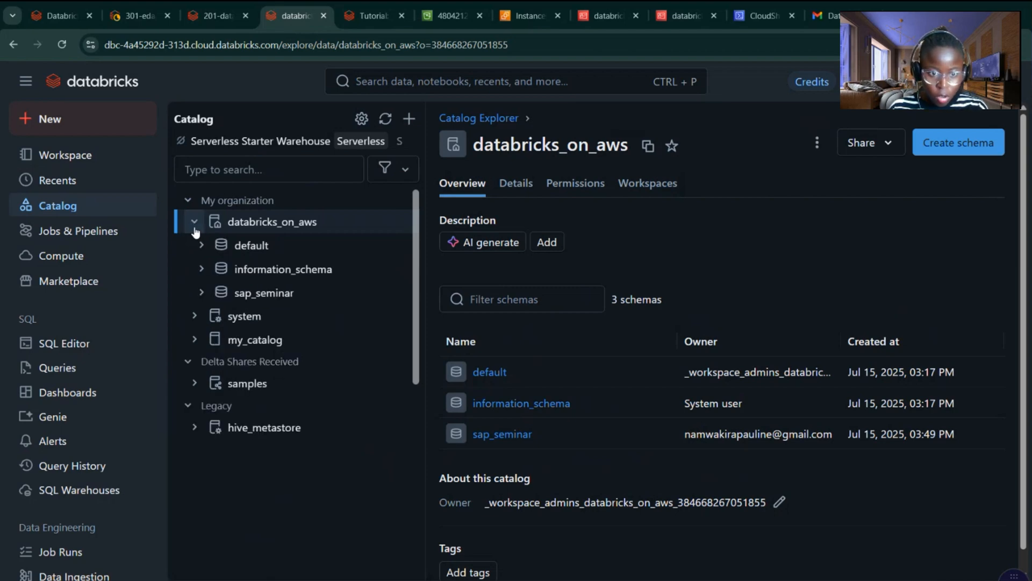
pyautogui.click(203, 292)
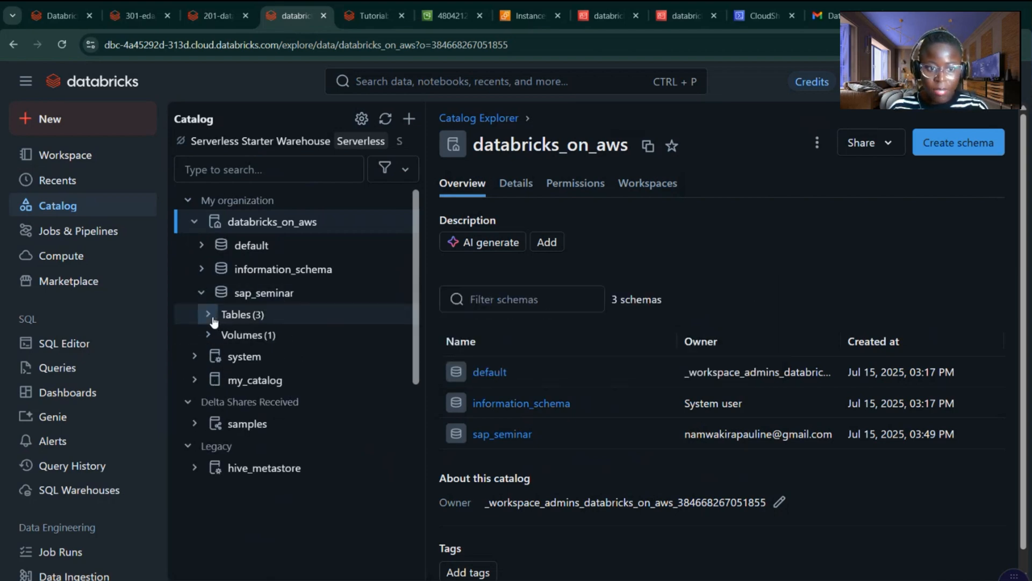
pyautogui.click(211, 317)
pyautogui.moveTo(293, 387)
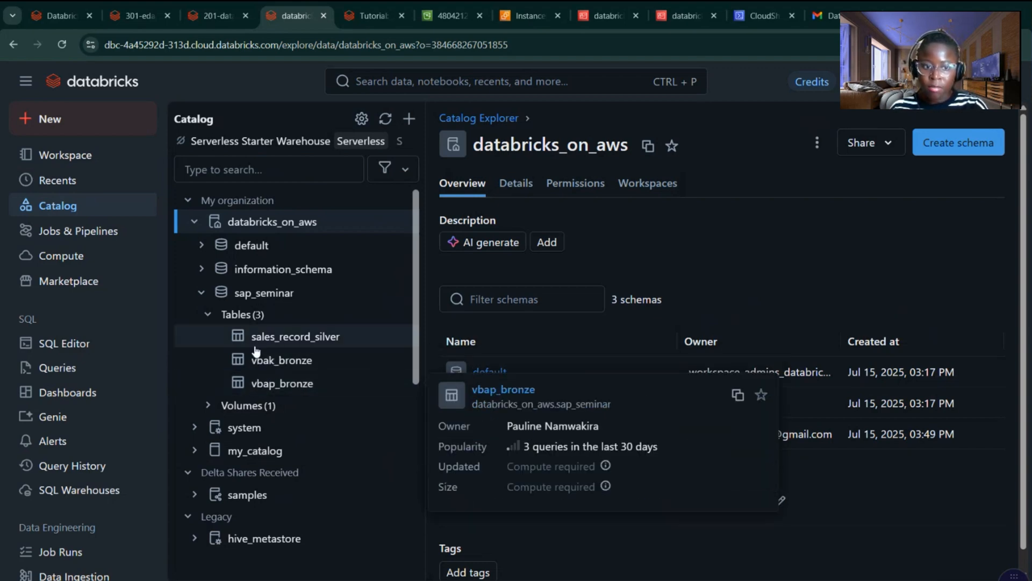
pyautogui.click(208, 406)
pyautogui.click(267, 433)
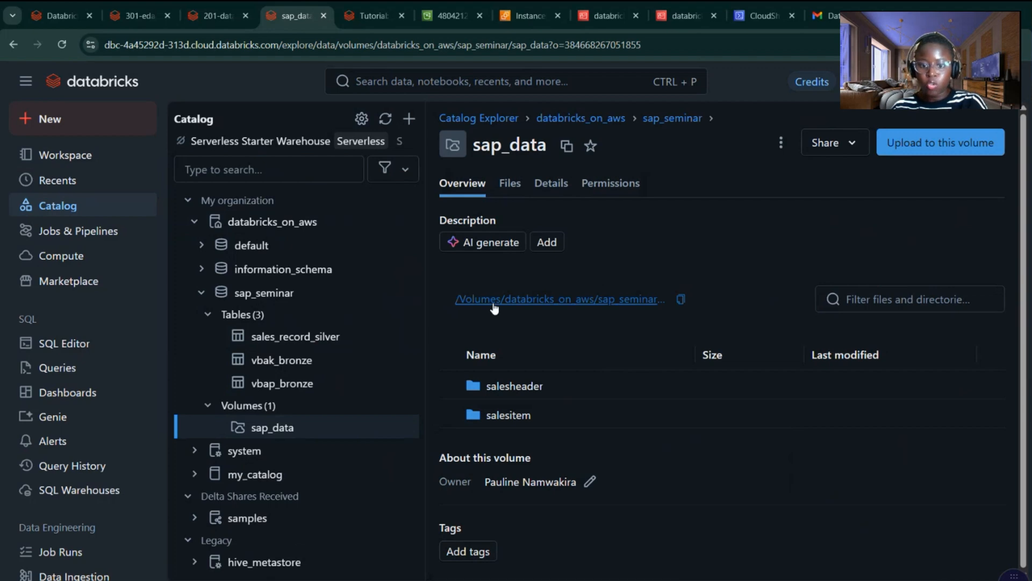
# Step: Return to the 301-eda.en notebook, run the Step 1 query on sales_record_silver and look through its rows
pyautogui.click(195, 14)
pyautogui.click(142, 17)
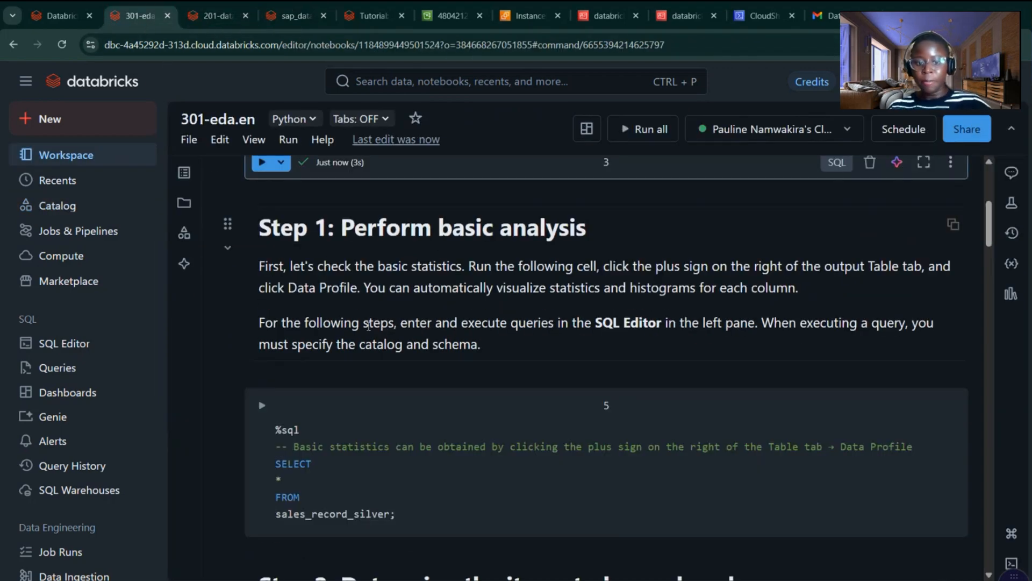
pyautogui.scroll(-3, 333, 305)
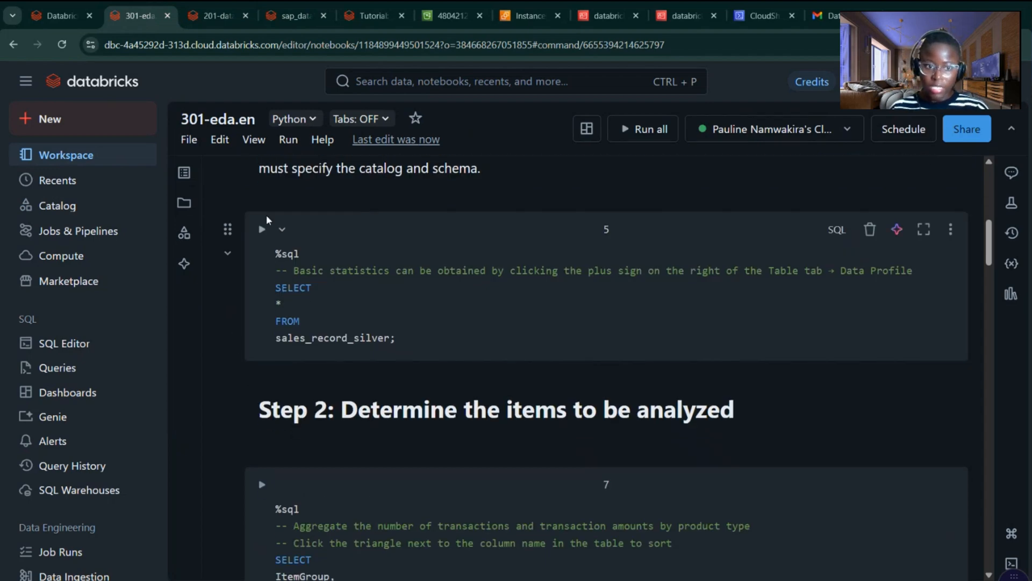
pyautogui.click(262, 229)
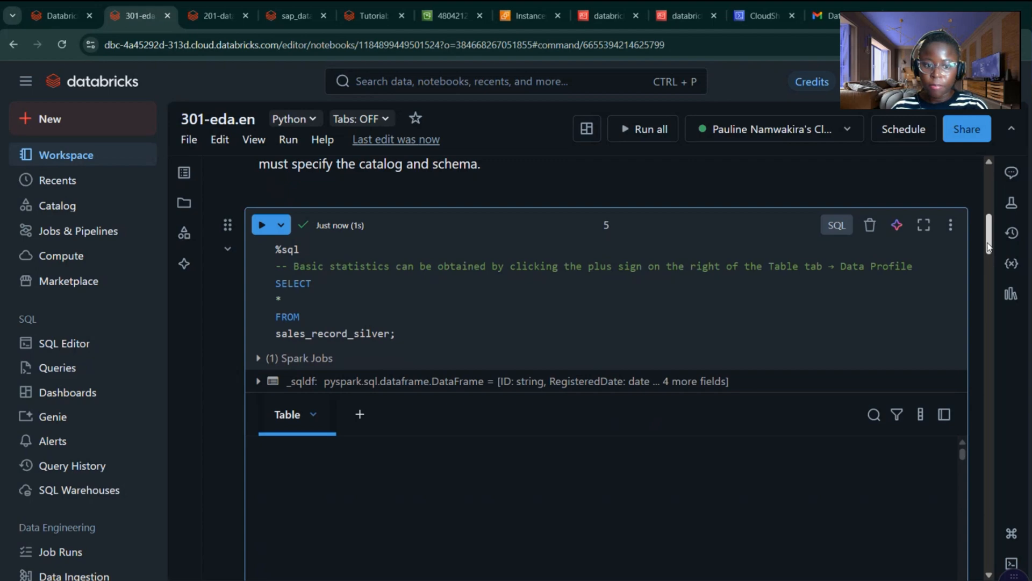
pyautogui.moveTo(988, 243); pyautogui.dragTo(988, 263)
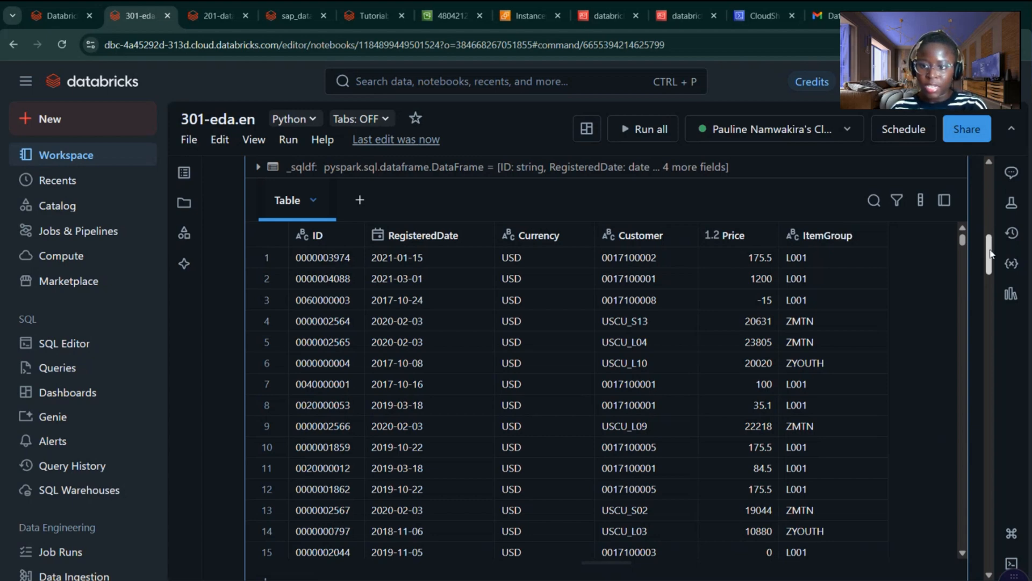
pyautogui.moveTo(991, 251); pyautogui.dragTo(983, 297)
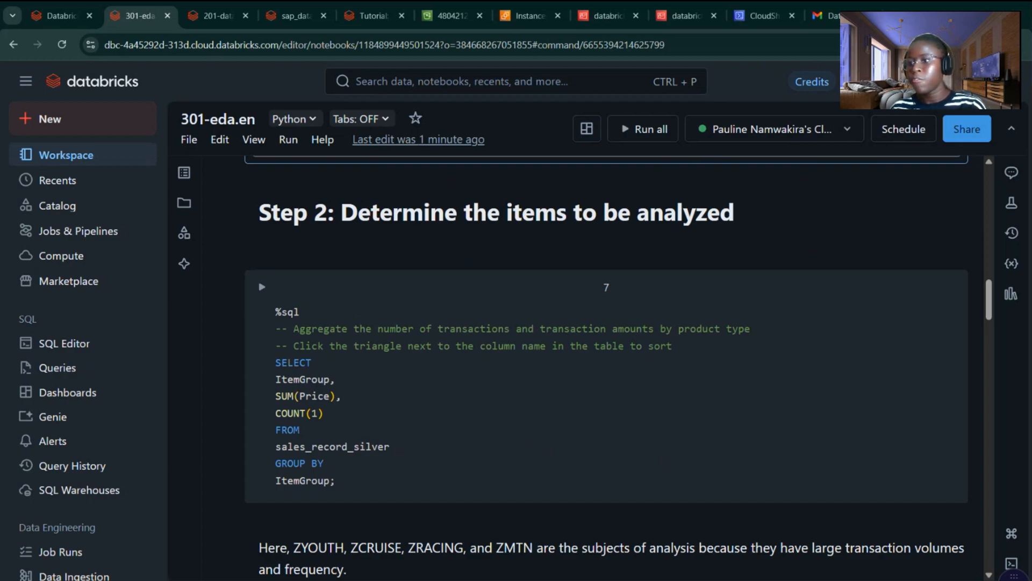
# Step: Switch to the Miro architecture diagram, erase pen marks around the silver and gold tables and AutoML flow, and return to the notebook
pyautogui.hotkey('alt', 'Tab')
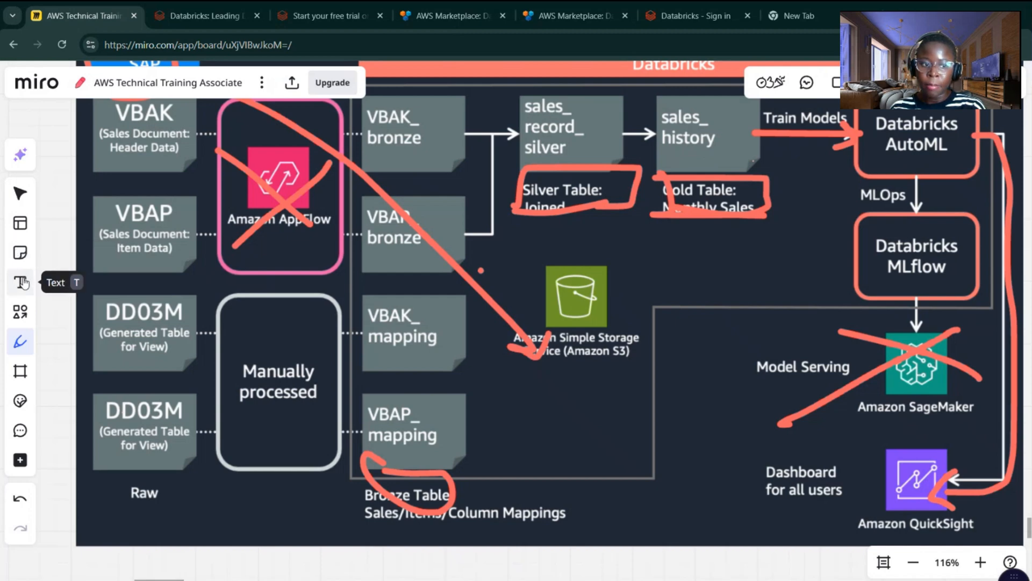
pyautogui.click(24, 344)
pyautogui.click(58, 371)
pyautogui.moveTo(258, 188)
pyautogui.mouseDown()
pyautogui.moveTo(598, 206)
pyautogui.moveTo(796, 231)
pyautogui.moveTo(806, 145)
pyautogui.moveTo(909, 218)
pyautogui.moveTo(902, 149)
pyautogui.moveTo(881, 225)
pyautogui.moveTo(597, 177)
pyautogui.moveTo(794, 187)
pyautogui.moveTo(648, 211)
pyautogui.moveTo(704, 273)
pyautogui.moveTo(720, 175)
pyautogui.moveTo(645, 236)
pyautogui.moveTo(677, 207)
pyautogui.moveTo(727, 200)
pyautogui.mouseUp()
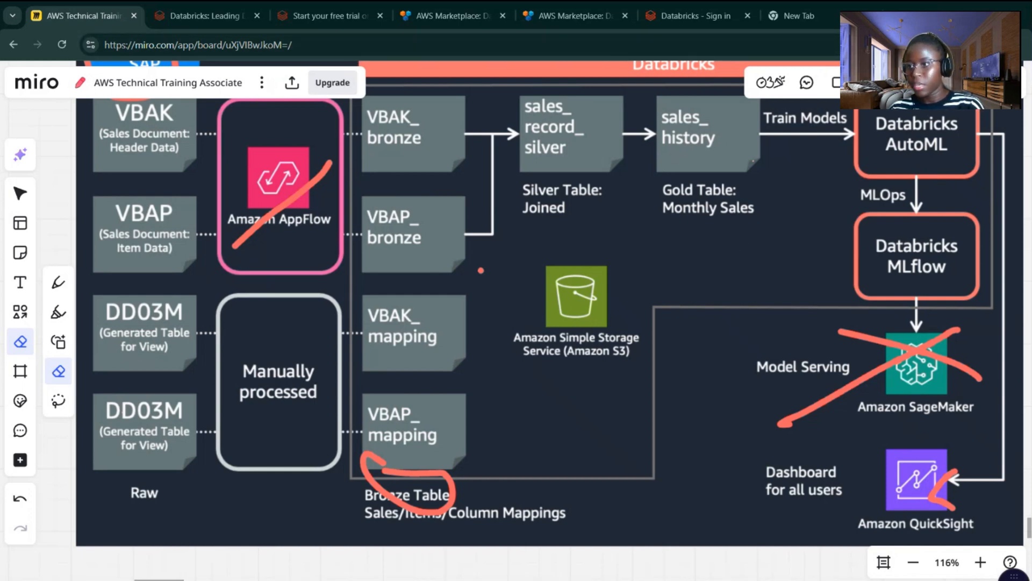
pyautogui.hotkey('alt', 'Tab')
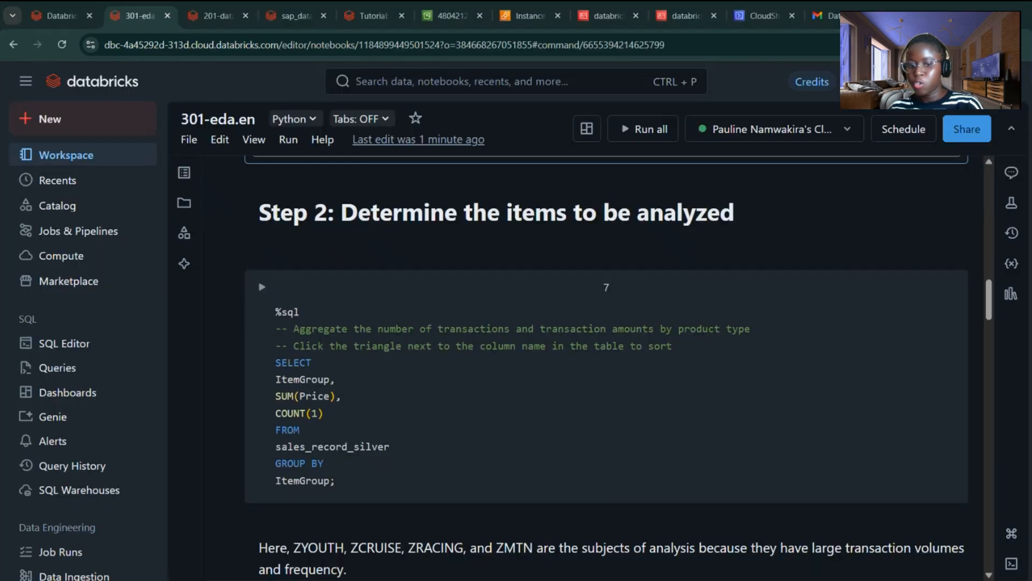
# Step: Run the Step 2 query that aggregates transaction amounts and counts by ItemGroup and view its results
pyautogui.scroll(-2, 375, 283)
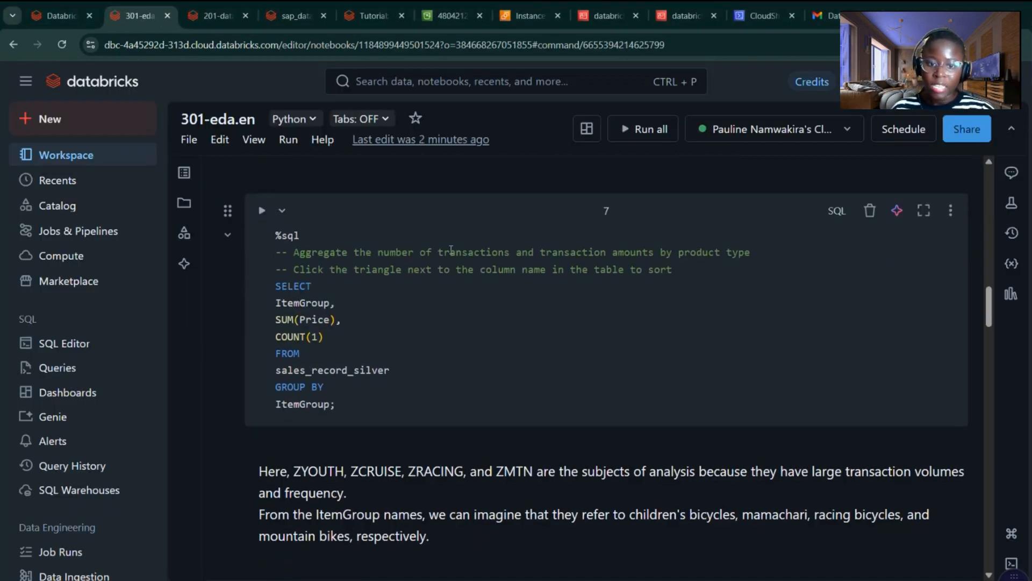
pyautogui.moveTo(390, 251); pyautogui.dragTo(656, 251)
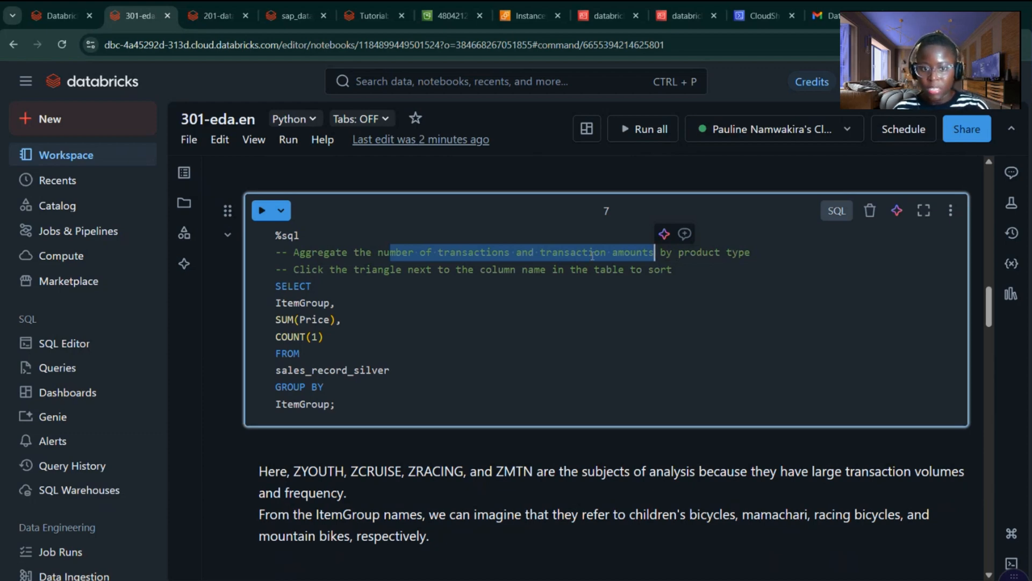
pyautogui.click(262, 210)
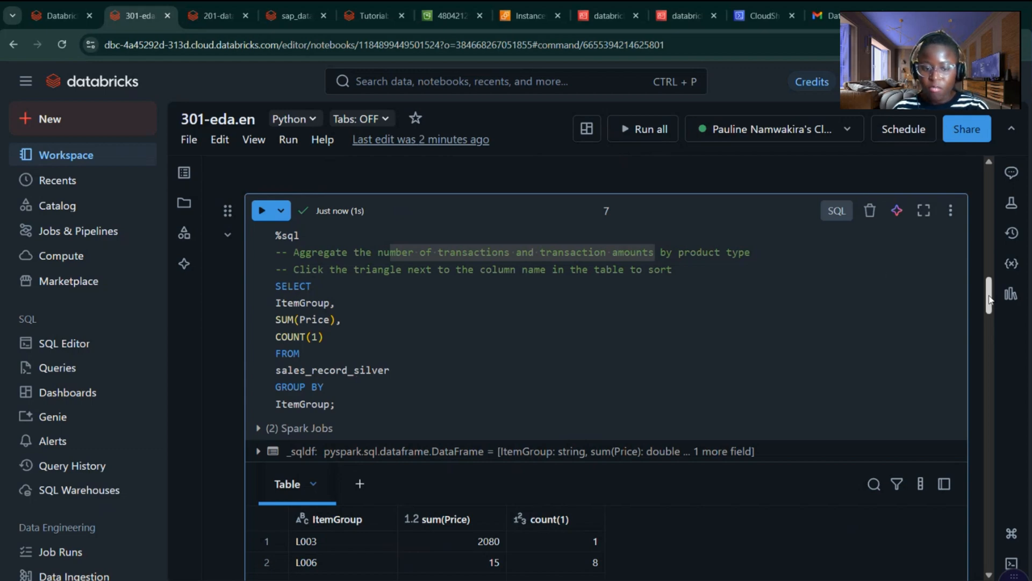
pyautogui.moveTo(990, 297); pyautogui.dragTo(990, 323)
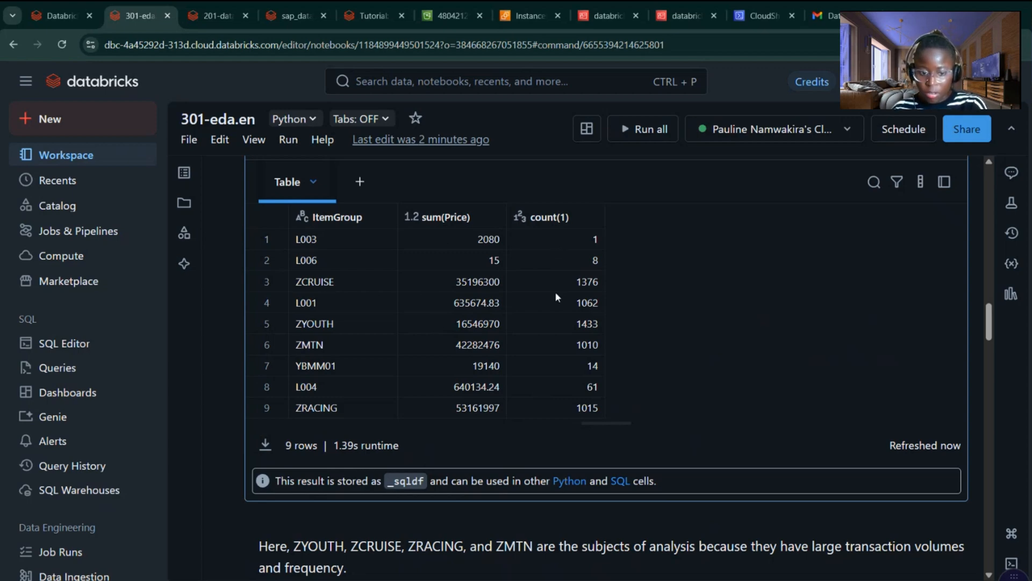
pyautogui.moveTo(989, 324); pyautogui.dragTo(989, 329)
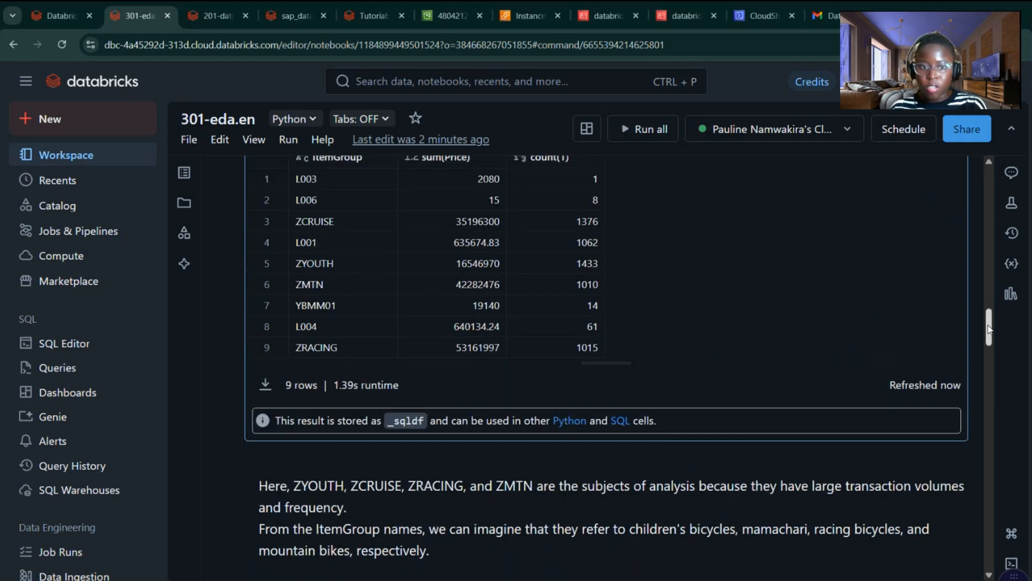
# Step: Sort the aggregated results by ItemGroup in descending order and review the item groups
pyautogui.scroll(1, 785, 307)
pyautogui.click(384, 171)
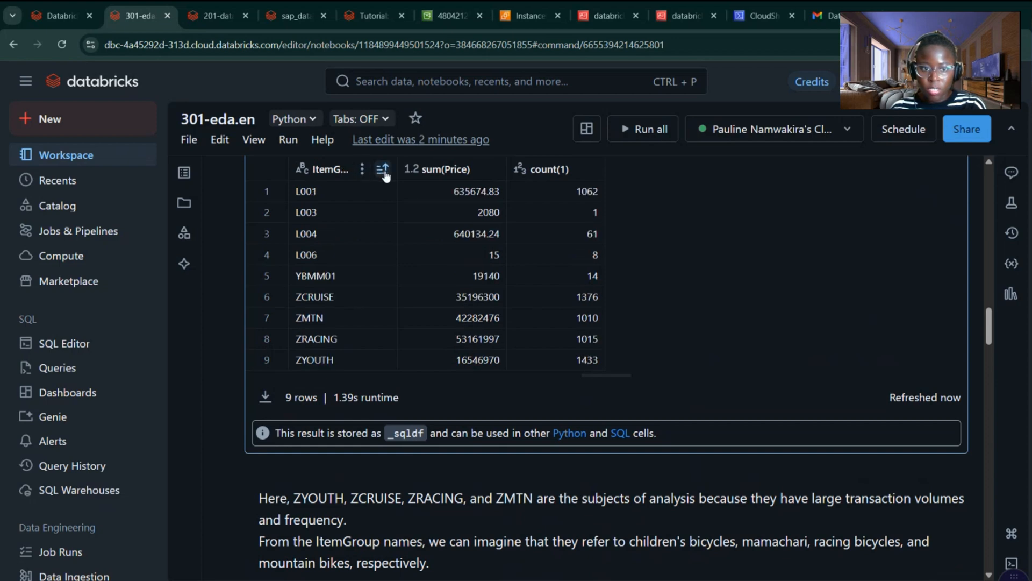
pyautogui.click(383, 171)
pyautogui.moveTo(988, 317); pyautogui.dragTo(988, 322)
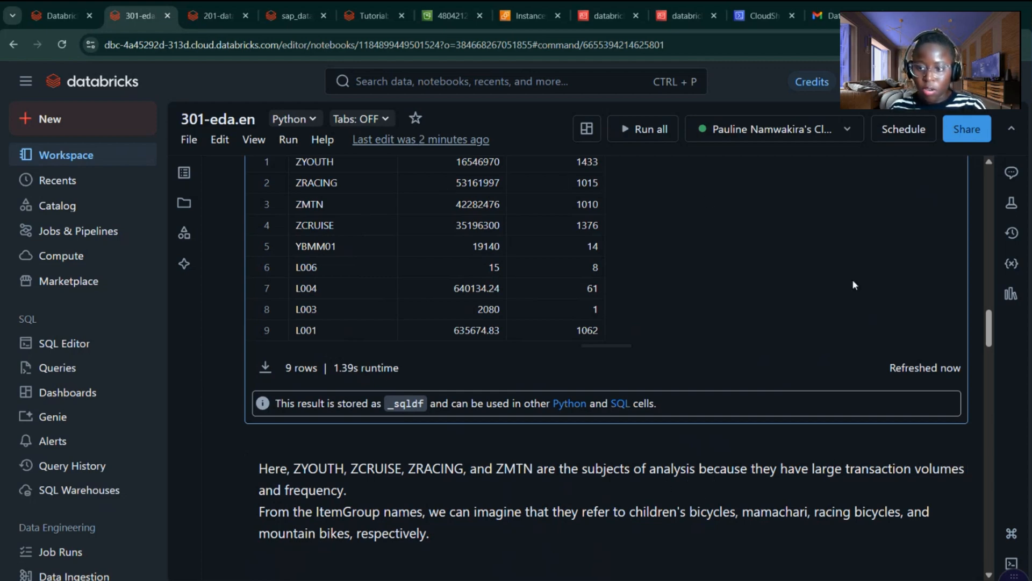
pyautogui.moveTo(988, 331); pyautogui.dragTo(990, 321)
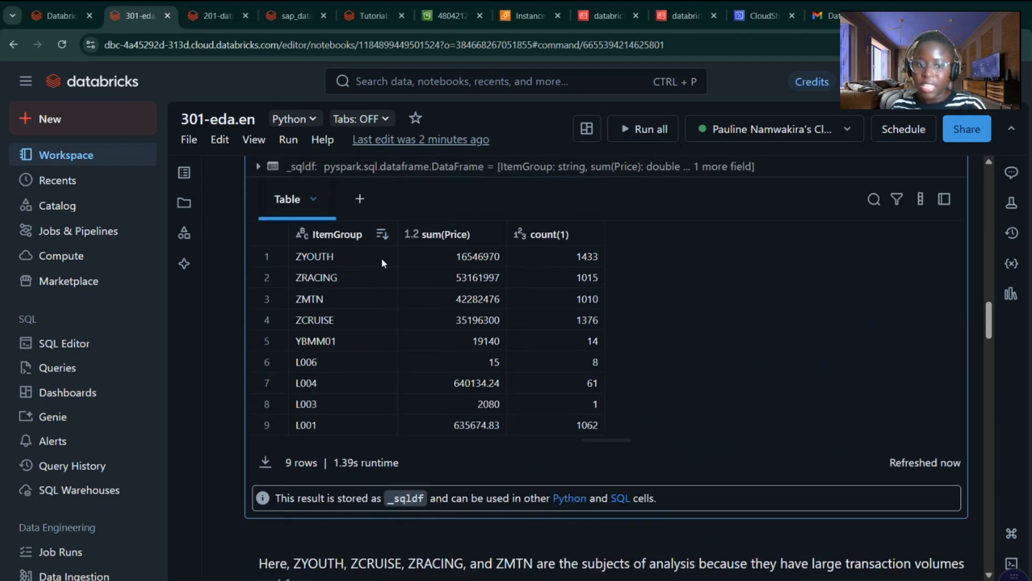
# Step: Run the Step 3 query selecting sales records with a YearMonth column for ZYOUTH, ZCRUISE, ZRACING and ZMTN
pyautogui.moveTo(990, 322); pyautogui.dragTo(993, 342)
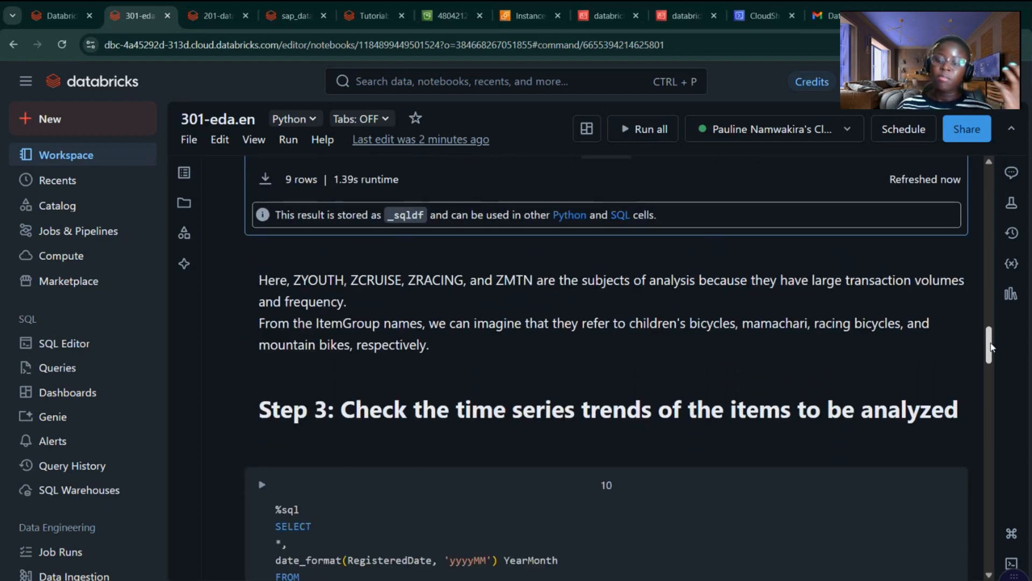
pyautogui.moveTo(993, 347); pyautogui.dragTo(992, 349)
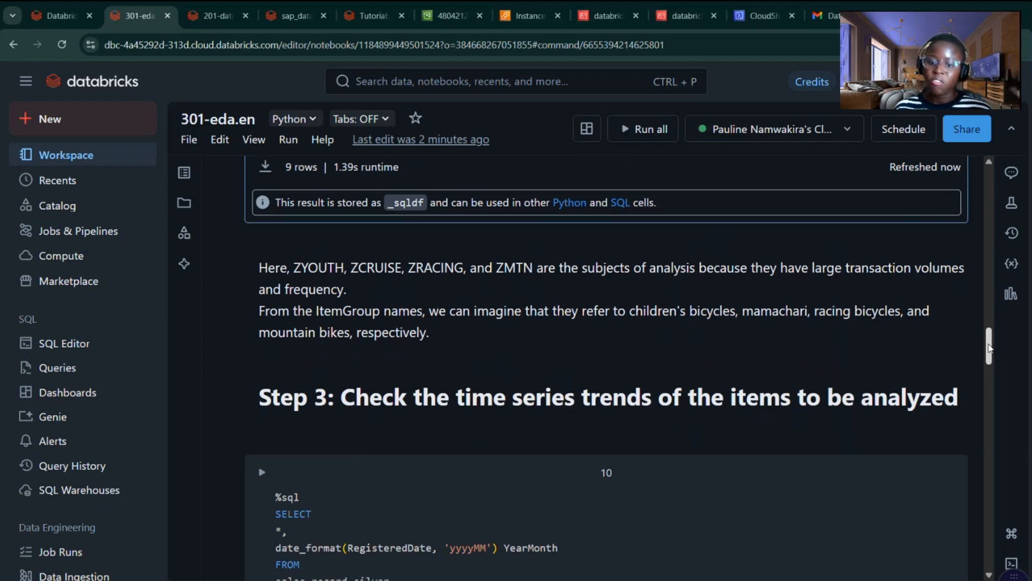
pyautogui.scroll(-3, 989, 348)
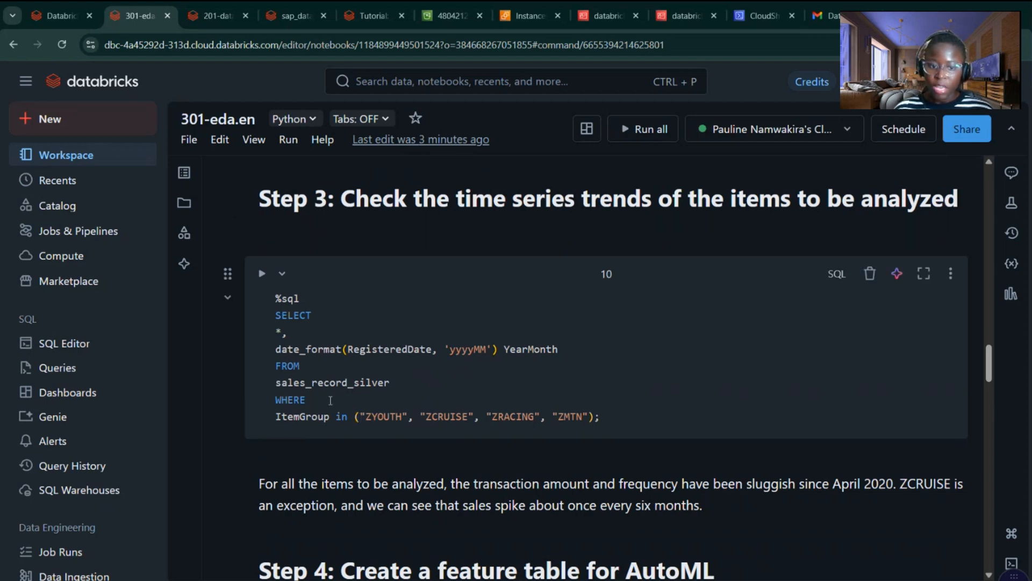
pyautogui.moveTo(366, 417); pyautogui.dragTo(438, 417)
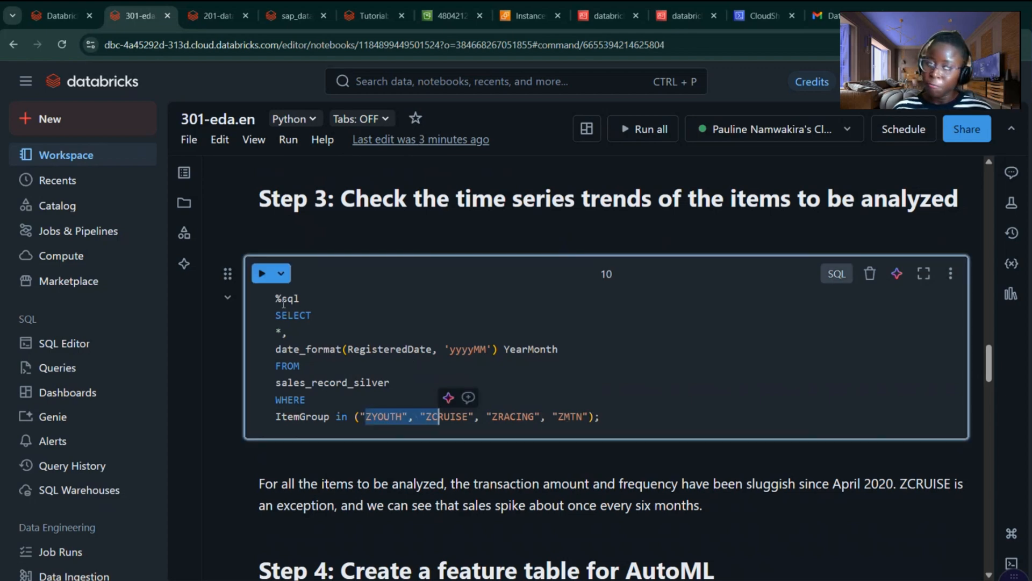
pyautogui.click(262, 276)
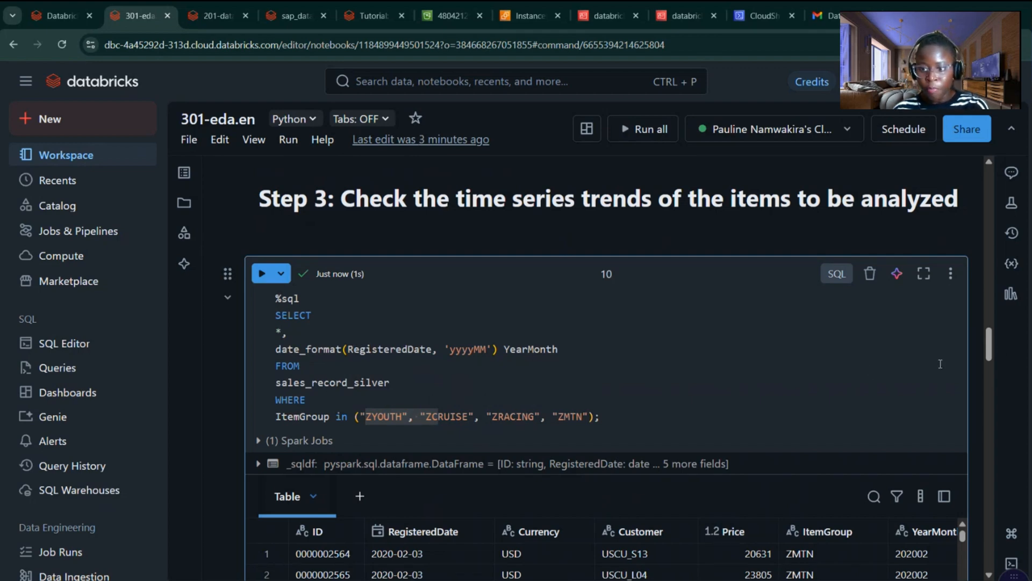
# Step: Sort the Step 3 results by RegisteredDate in descending order and look through the rows
pyautogui.scroll(-5, 991, 369)
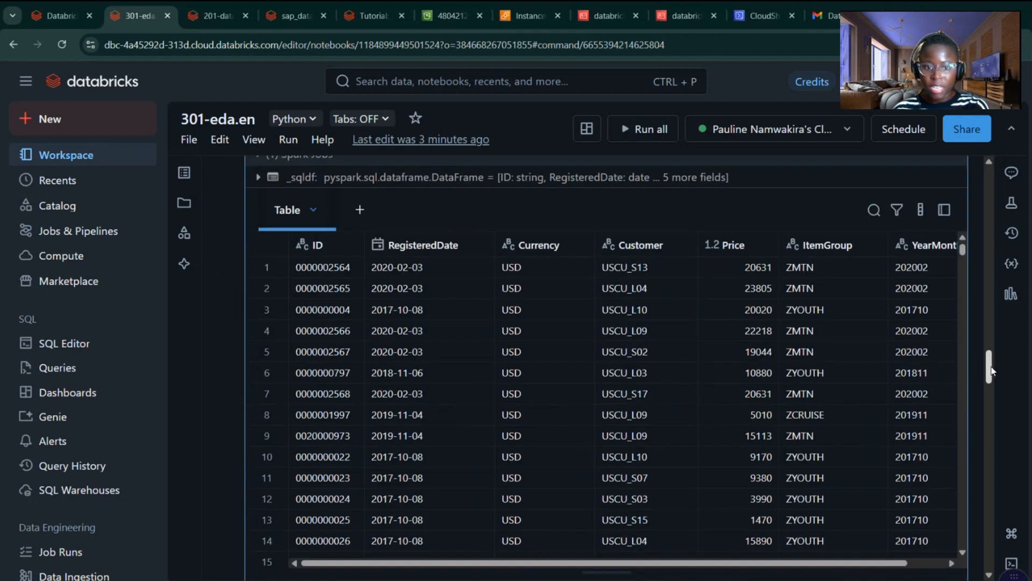
pyautogui.scroll(1, 991, 370)
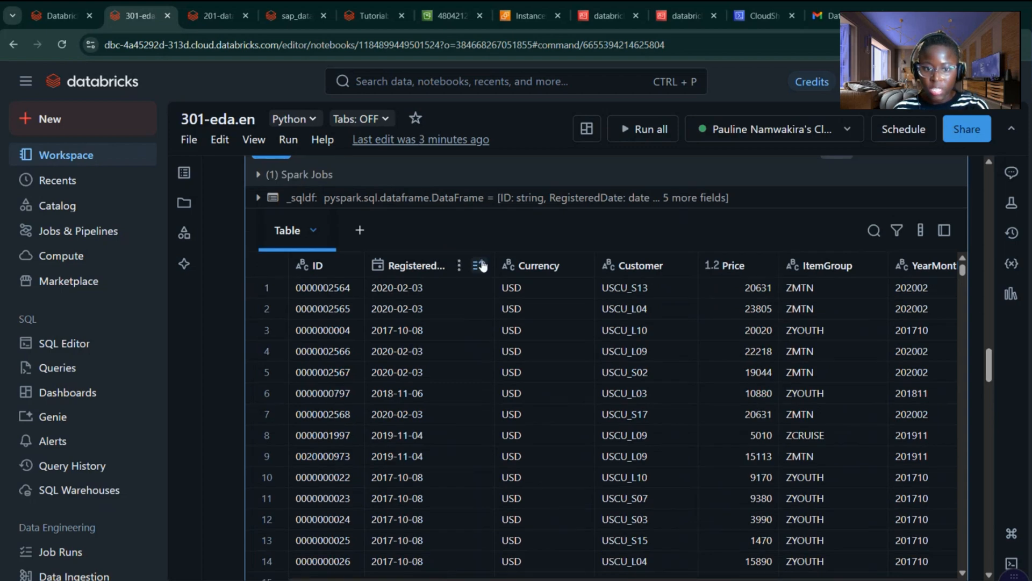
pyautogui.click(479, 266)
pyautogui.click(479, 267)
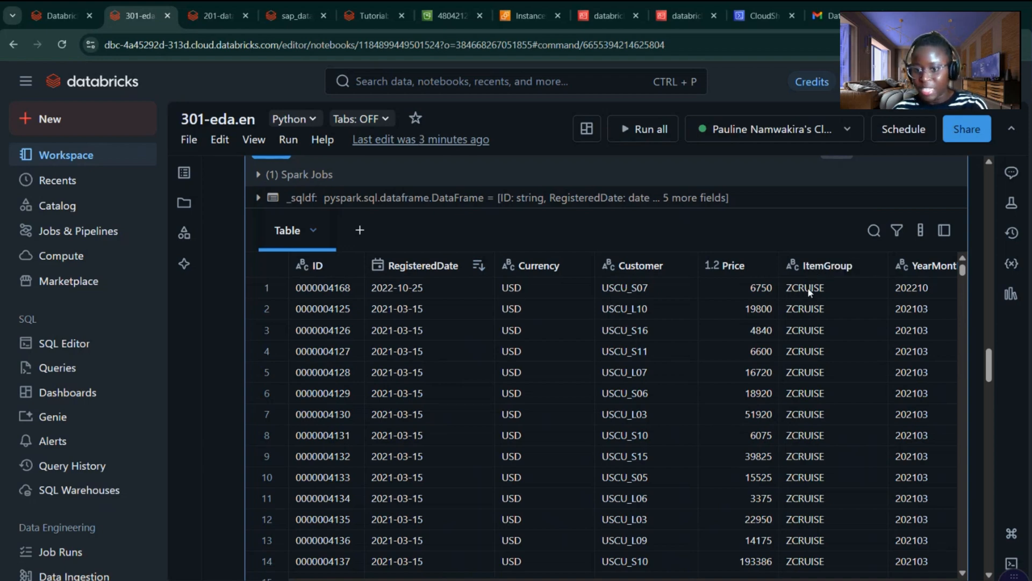
pyautogui.scroll(-2, 977, 340)
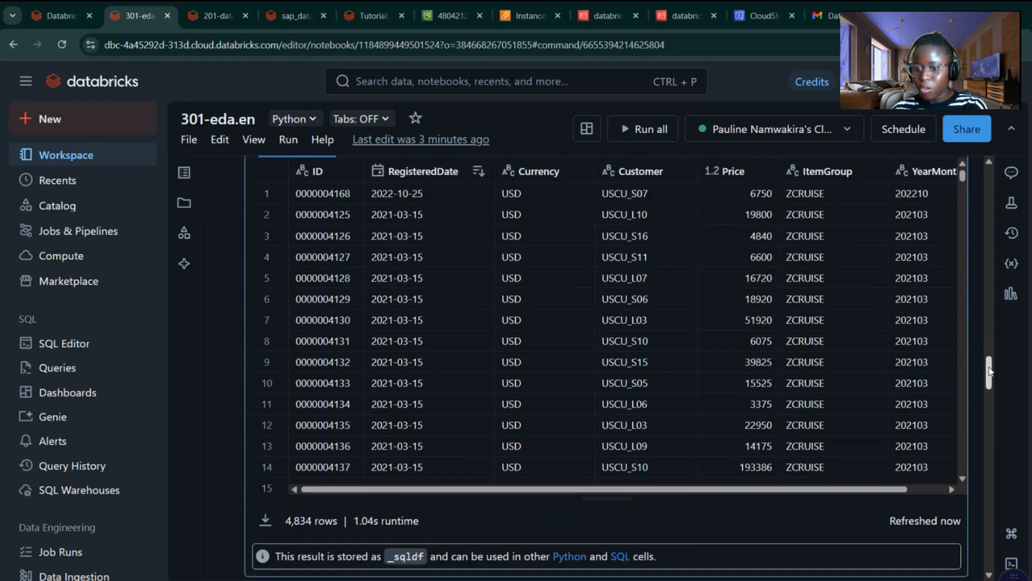
pyautogui.scroll(-15, 893, 221)
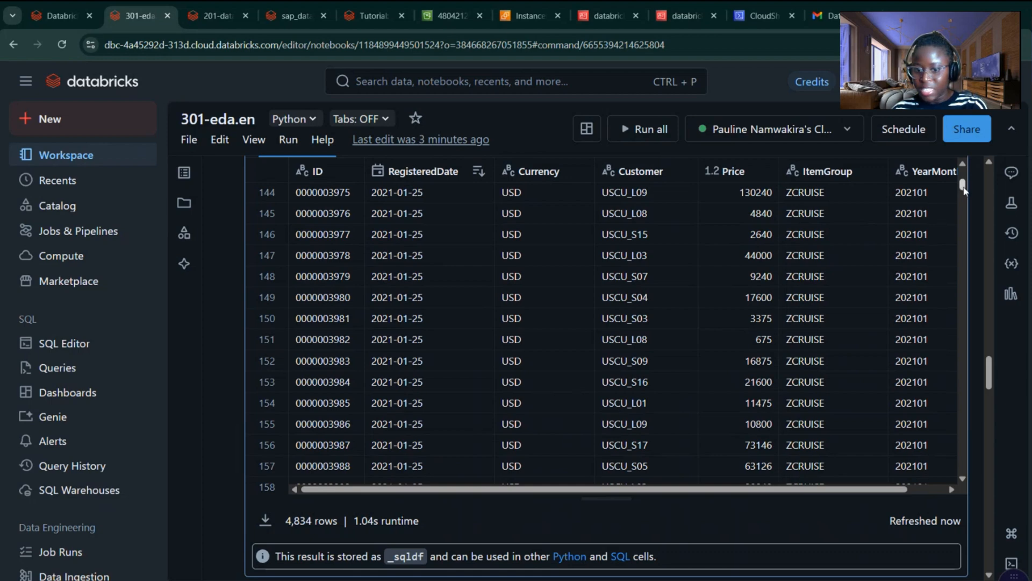
# Step: Review the Step 4 query that creates the sales_history table from monthly prices, and highlight the item groups in its ItemGroup filter
pyautogui.scroll(-12, 964, 192)
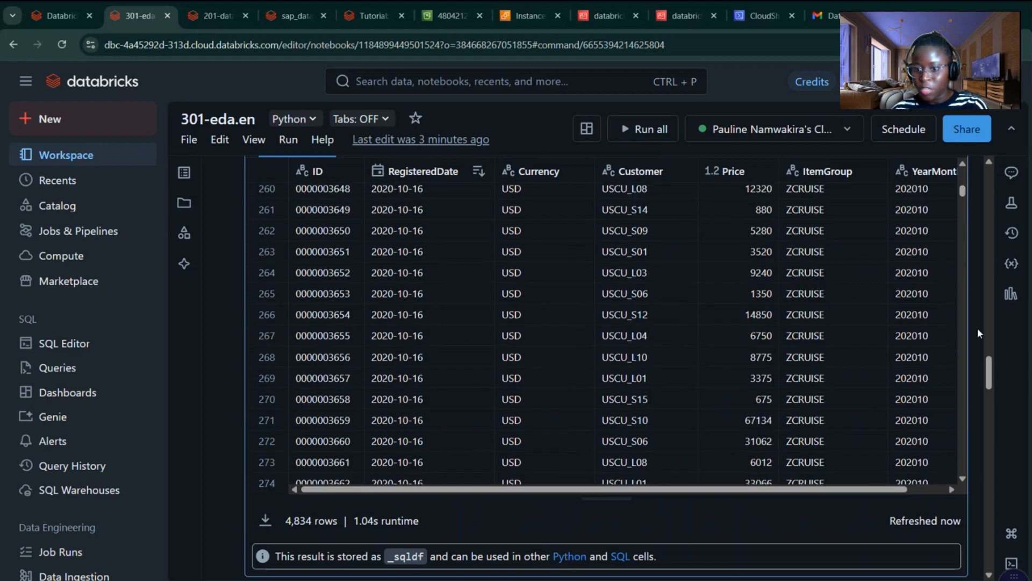
pyautogui.moveTo(989, 375); pyautogui.dragTo(989, 406)
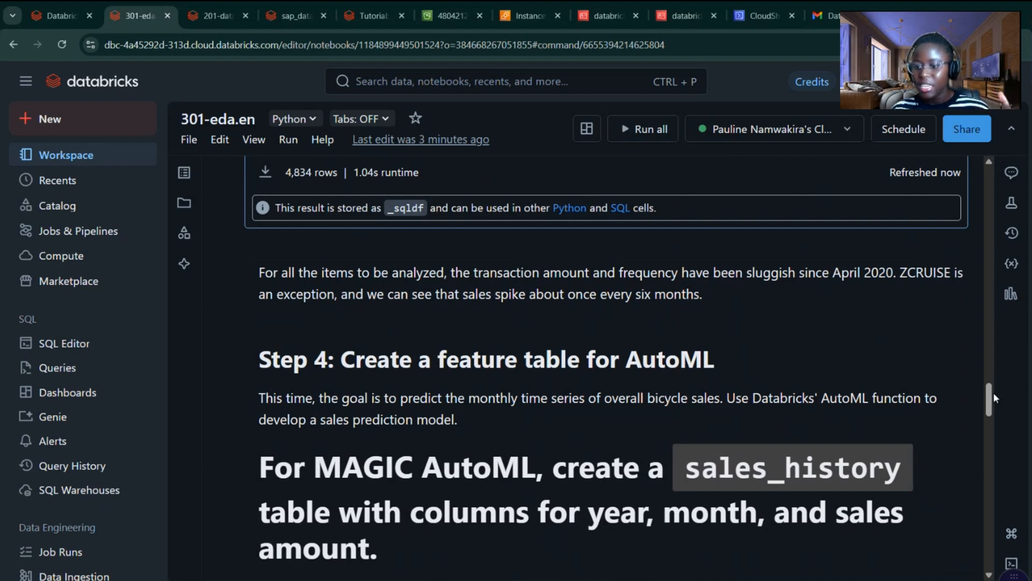
pyautogui.moveTo(993, 392)
pyautogui.mouseDown()
pyautogui.moveTo(992, 349)
pyautogui.moveTo(995, 405)
pyautogui.mouseUp()
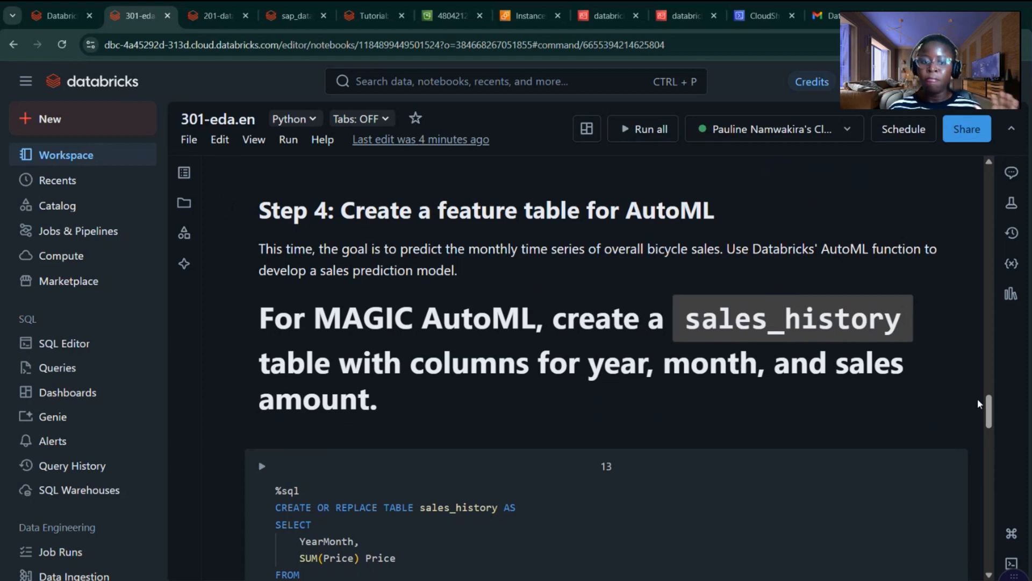
pyautogui.moveTo(990, 412); pyautogui.dragTo(991, 425)
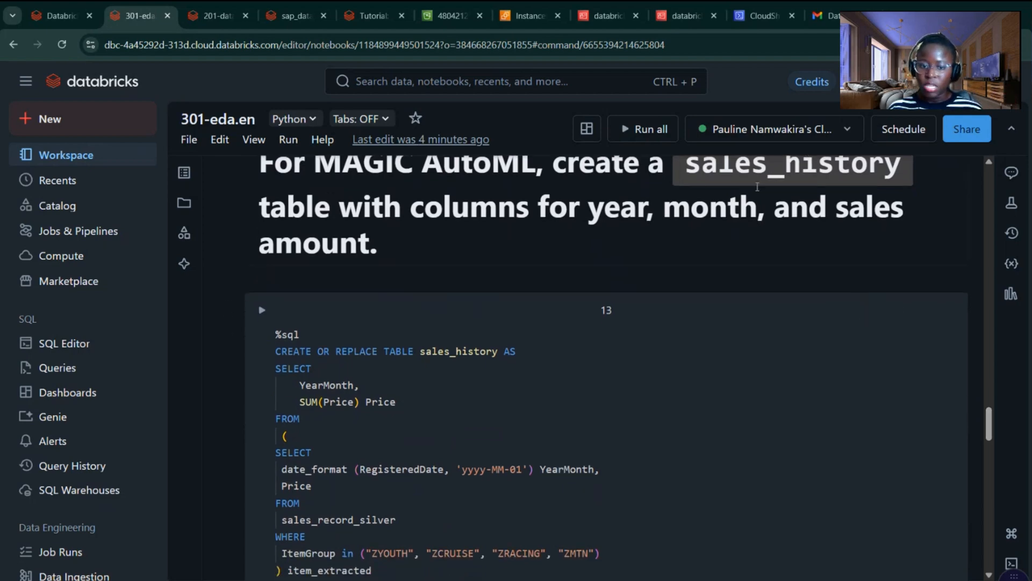
pyautogui.moveTo(991, 434); pyautogui.dragTo(992, 441)
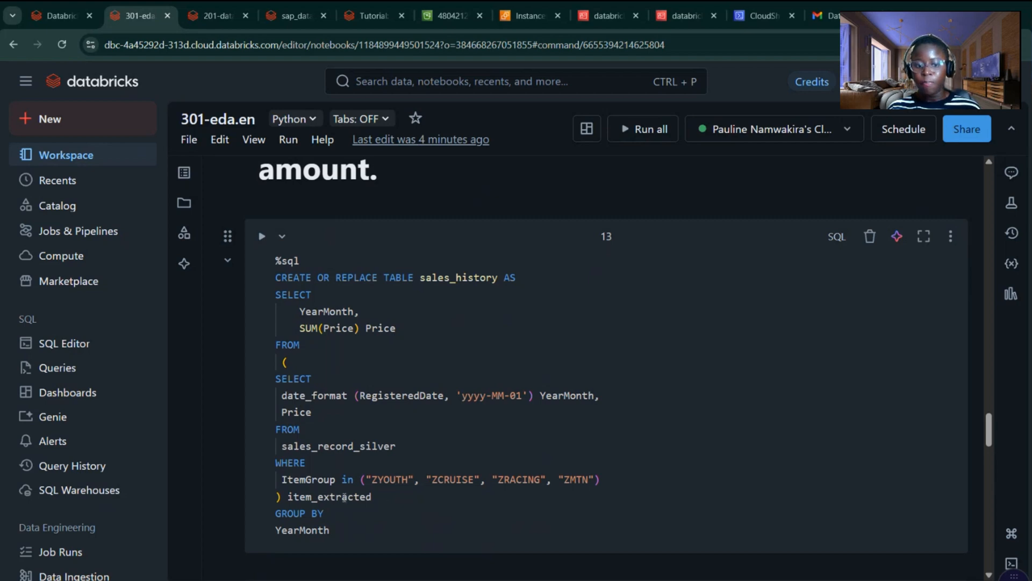
pyautogui.moveTo(365, 479); pyautogui.dragTo(589, 479)
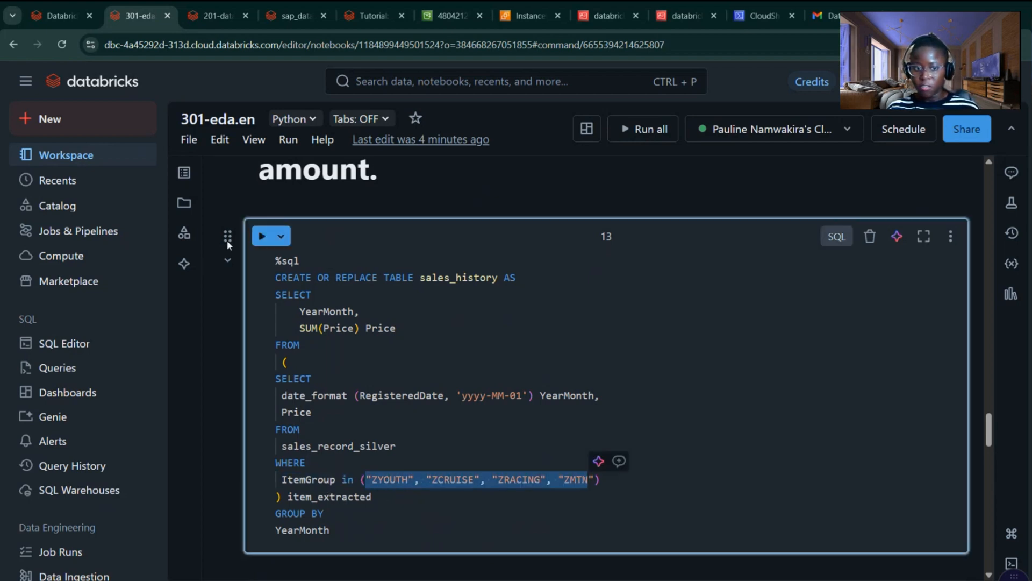
# Step: Run the cell that creates the sales_history table from sales_record_silver, summing Price by YearMonth for the selected item groups
pyautogui.click(260, 237)
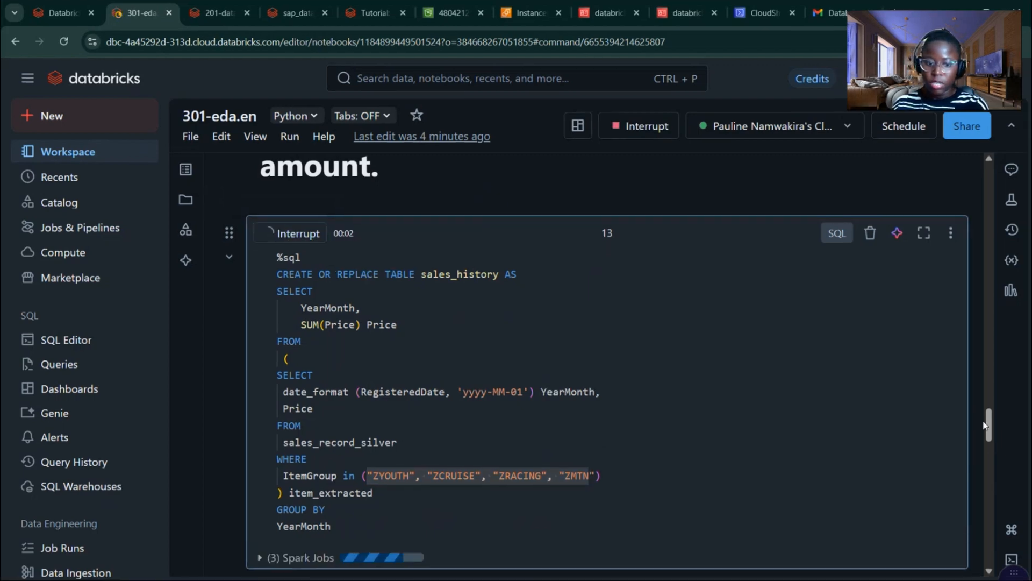
pyautogui.moveTo(991, 422); pyautogui.dragTo(991, 463)
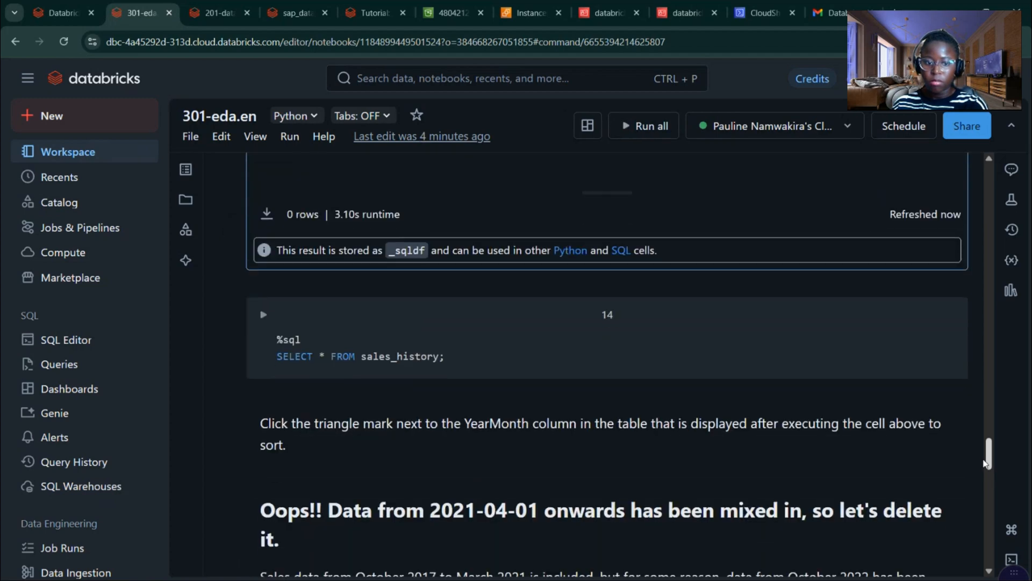
# Step: Run the first query selecting all rows of sales_history and sort its result by YearMonth in descending order
pyautogui.click(263, 316)
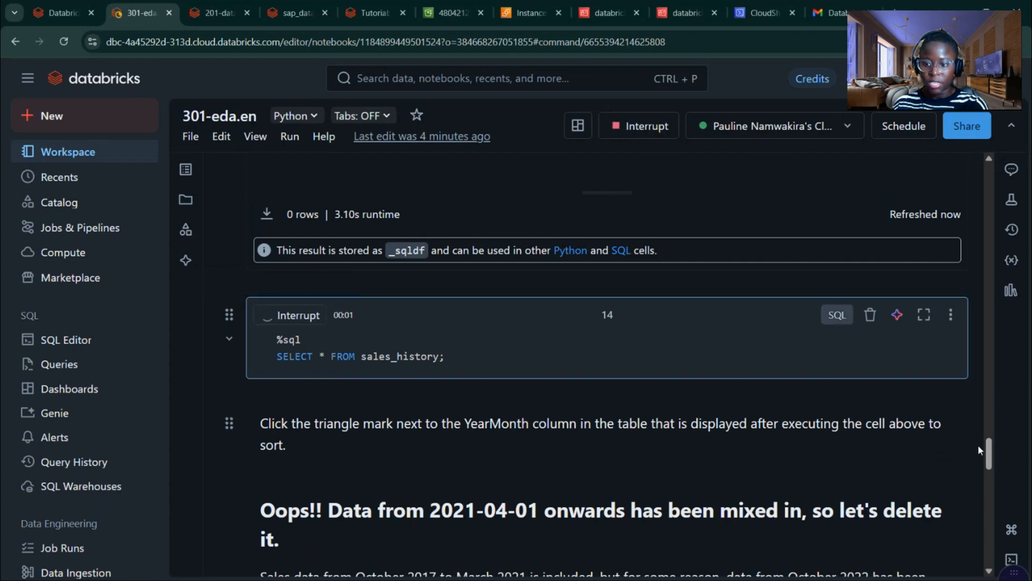
pyautogui.moveTo(988, 436); pyautogui.dragTo(990, 389)
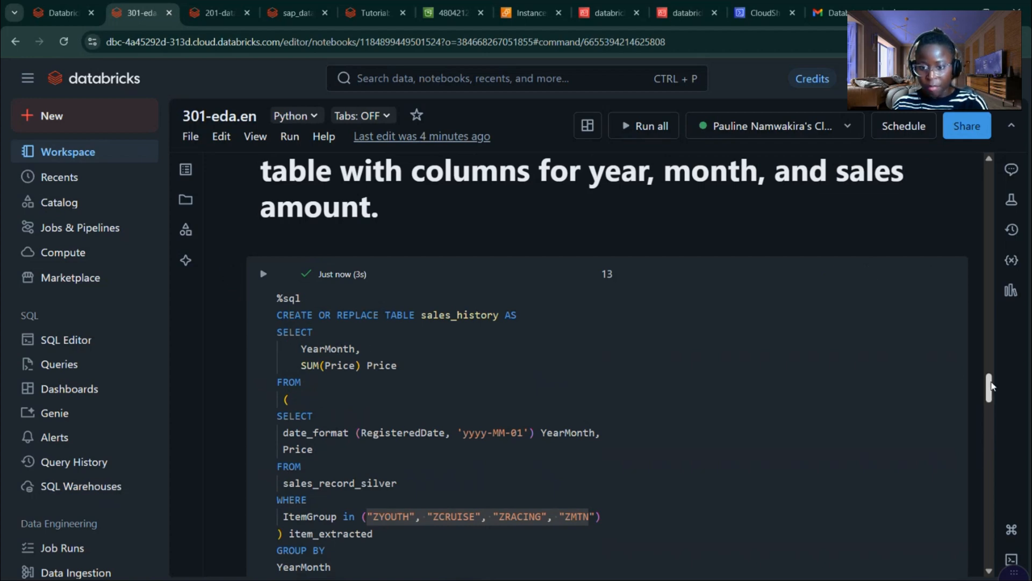
pyautogui.moveTo(990, 387); pyautogui.dragTo(987, 444)
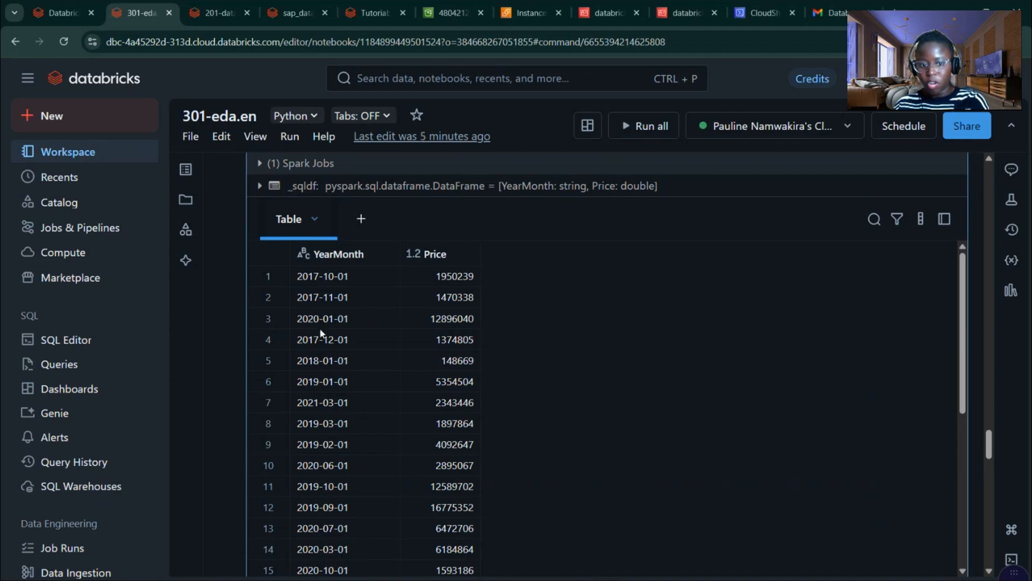
pyautogui.click(384, 254)
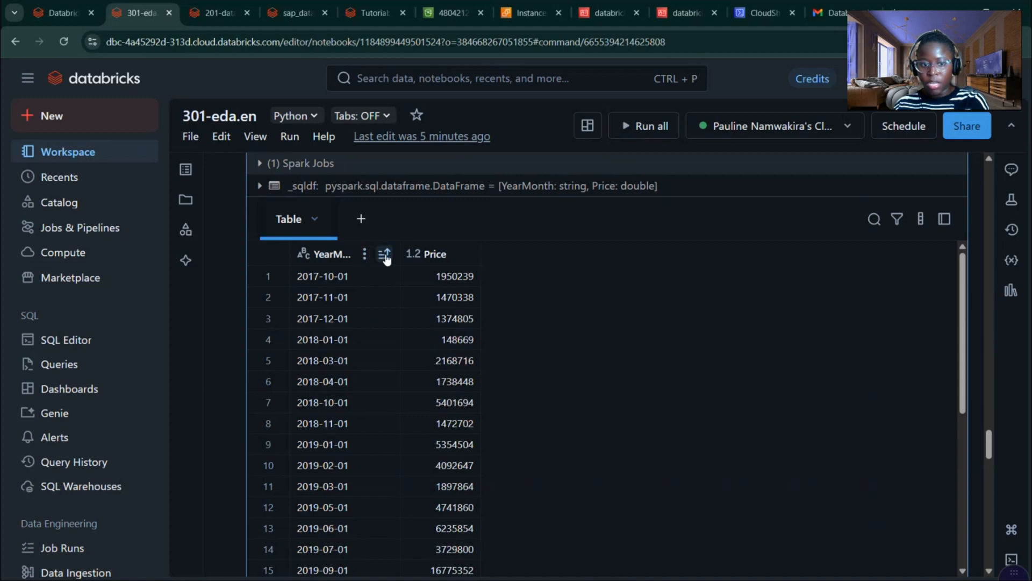
pyautogui.click(385, 253)
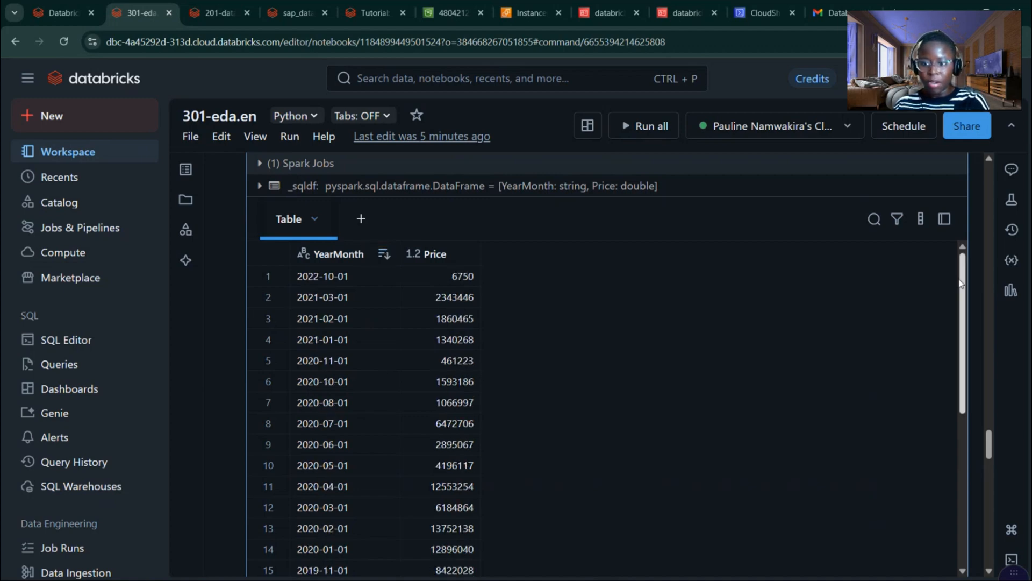
# Step: Run the cell that deletes sales_history rows whose YearMonth is greater than '2022-03-01'
pyautogui.moveTo(963, 285); pyautogui.dragTo(992, 478)
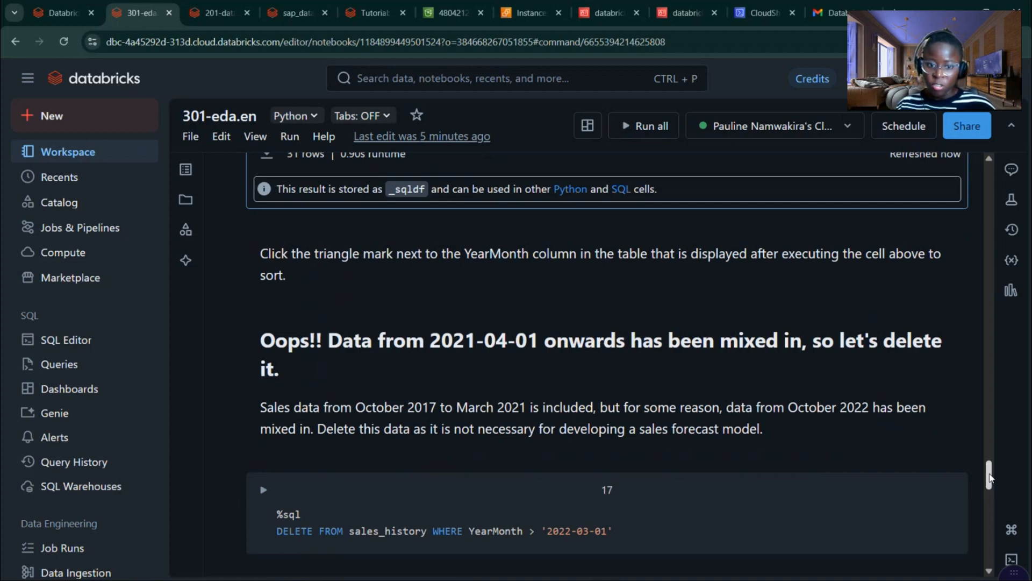
pyautogui.moveTo(990, 478); pyautogui.dragTo(992, 485)
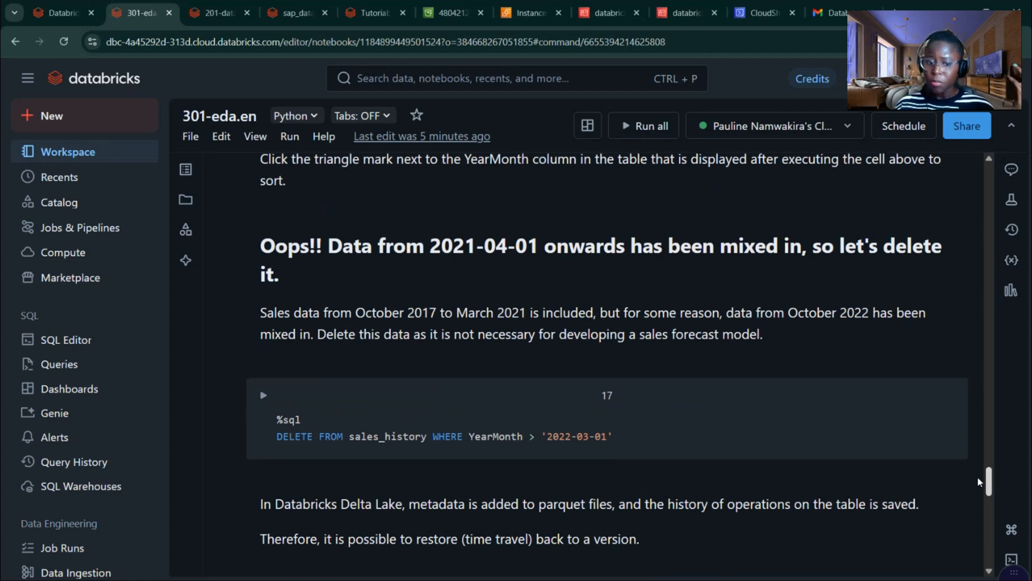
pyautogui.click(263, 395)
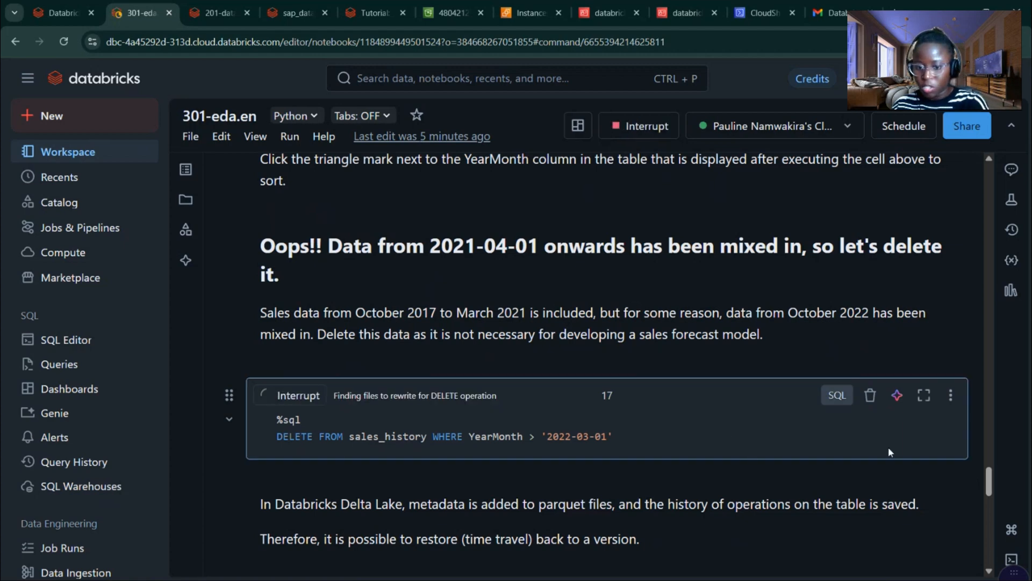
# Step: Run the DESCRIBE HISTORY cell for sales_history and review the table's version entries
pyautogui.moveTo(988, 481); pyautogui.dragTo(999, 517)
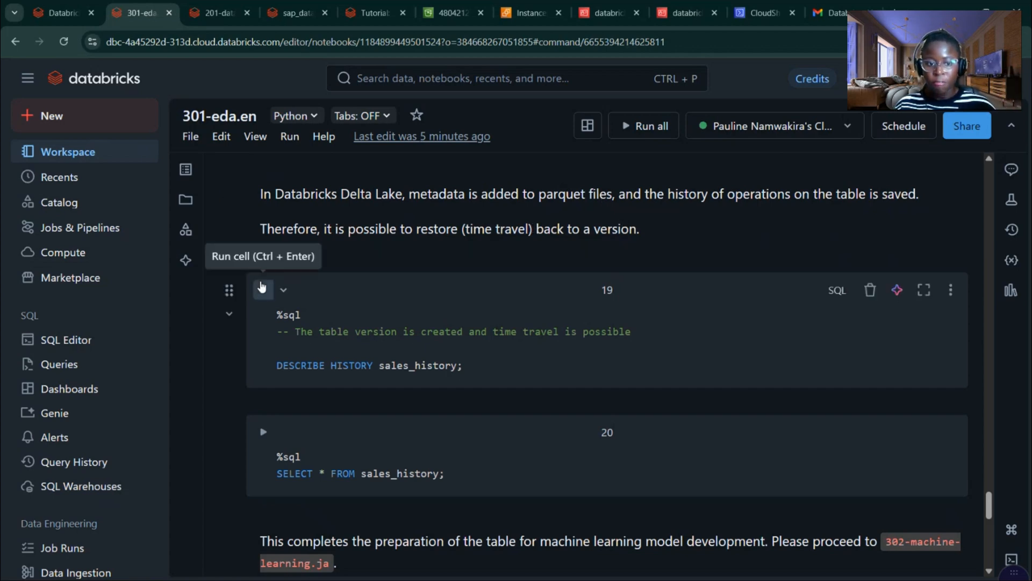
pyautogui.hotkey('ctrl', 'Return')
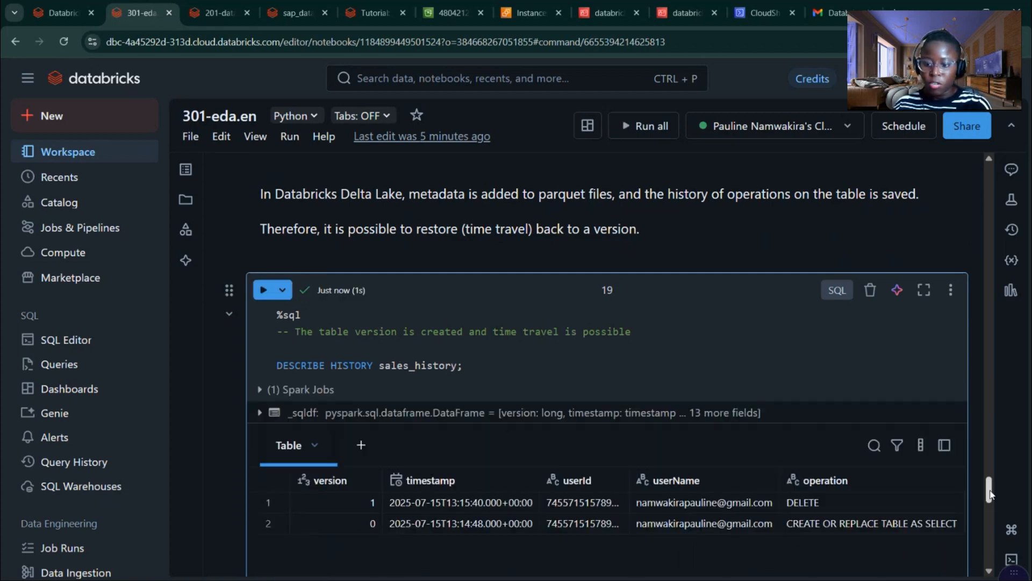
pyautogui.moveTo(989, 489); pyautogui.dragTo(989, 498)
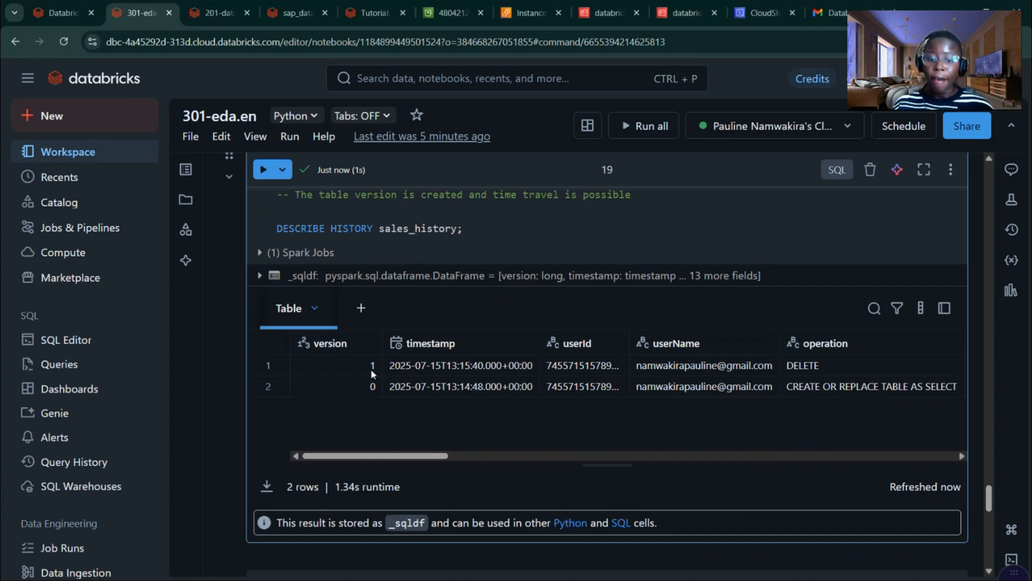
# Step: Run the final sales_history query in cell 20 and sort its result by YearMonth in descending order
pyautogui.moveTo(990, 495); pyautogui.dragTo(989, 517)
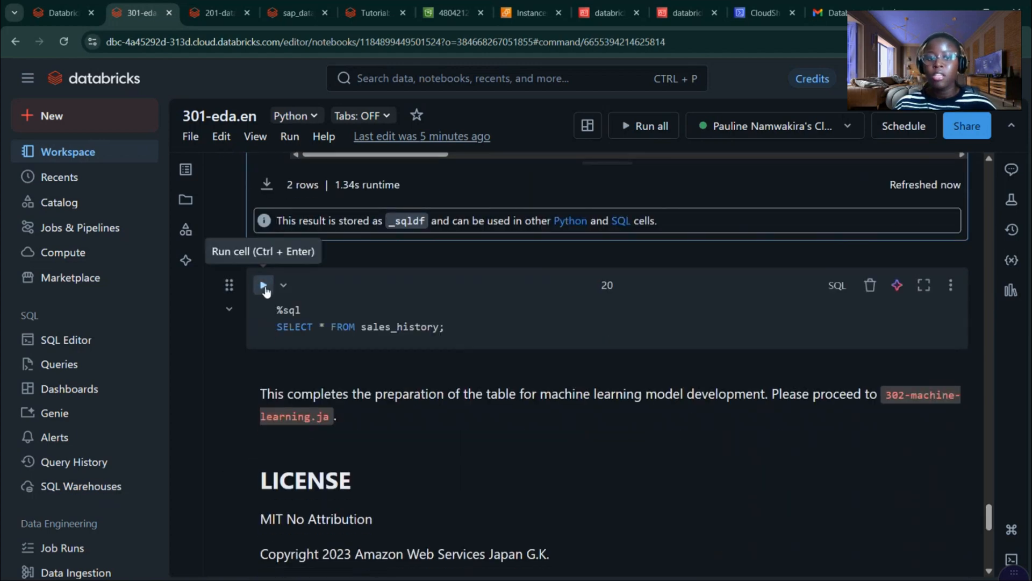
pyautogui.click(264, 286)
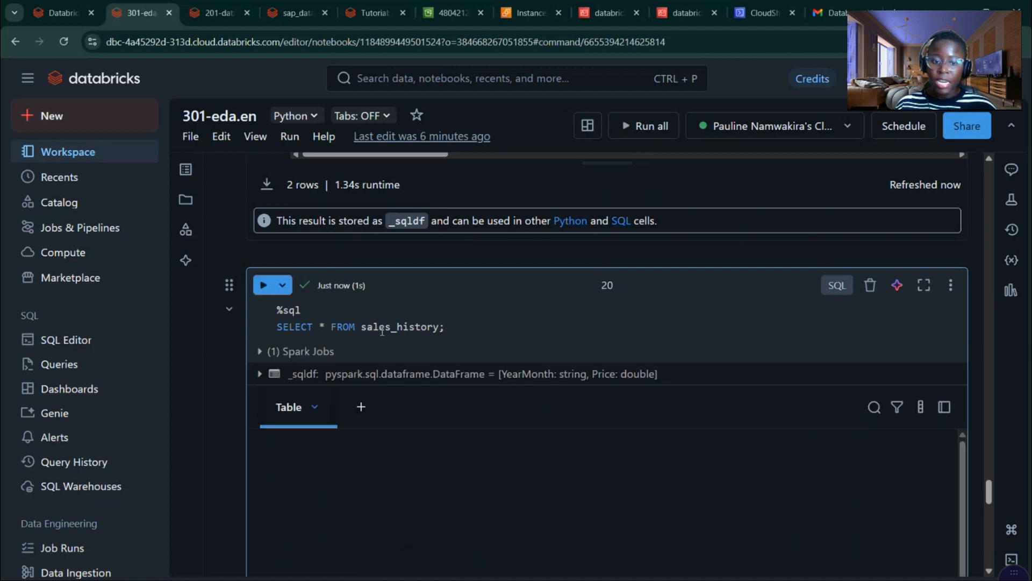
pyautogui.click(385, 442)
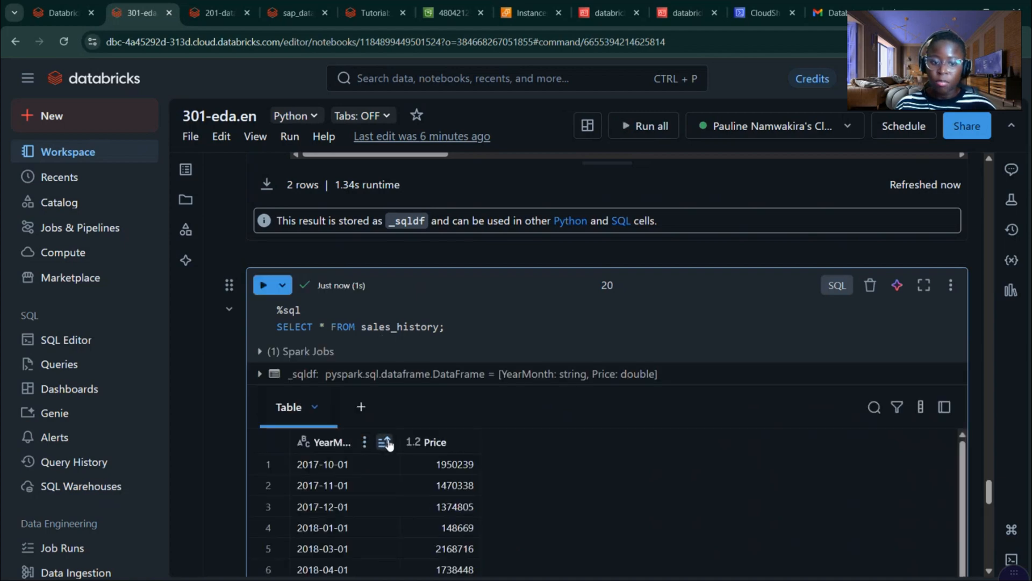
pyautogui.click(385, 442)
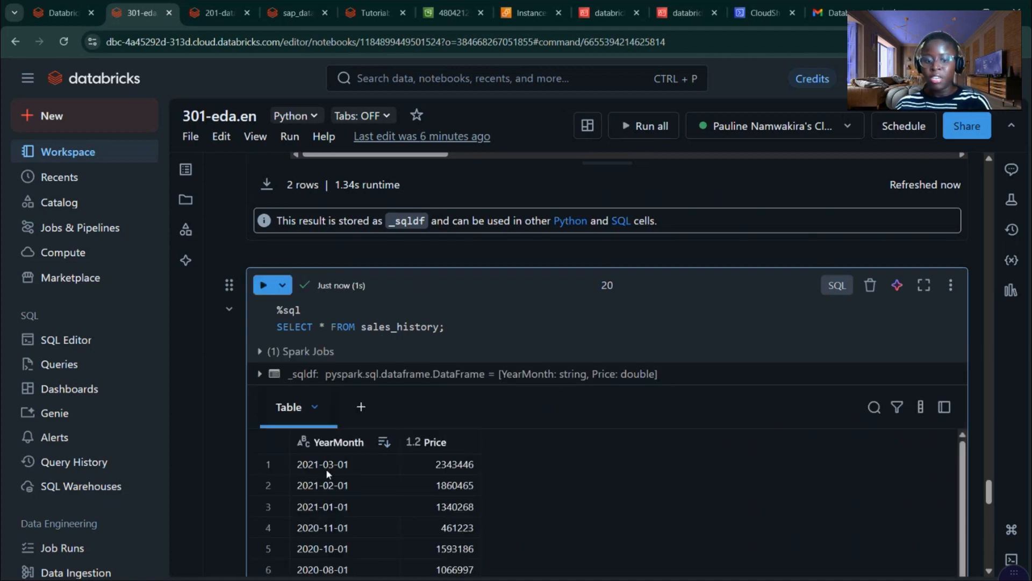
pyautogui.moveTo(989, 491); pyautogui.dragTo(985, 529)
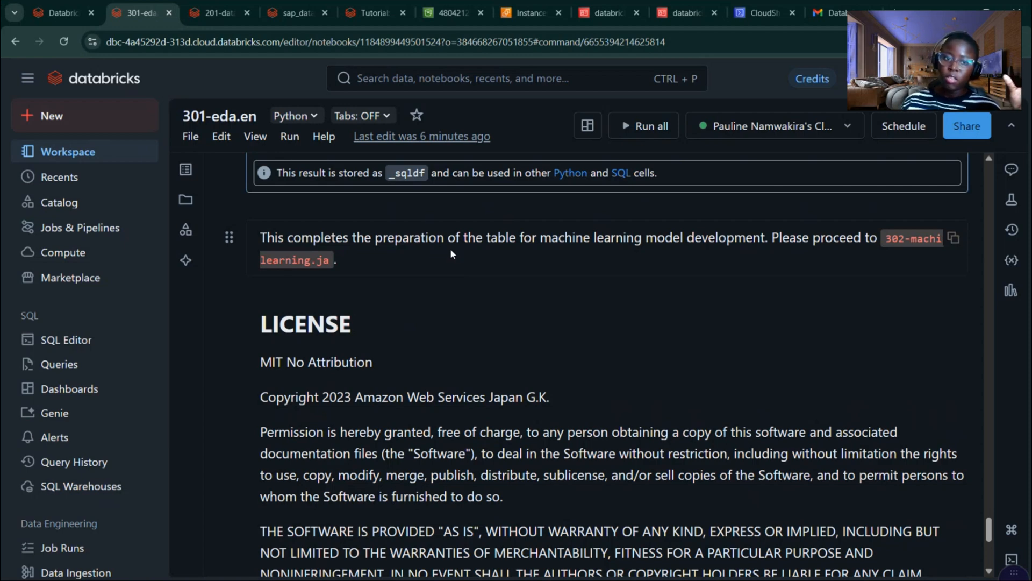
# Step: Refresh the catalog tree and open the sales_history table in the sap_seminar schema of databricks_on_aws
pyautogui.click(292, 14)
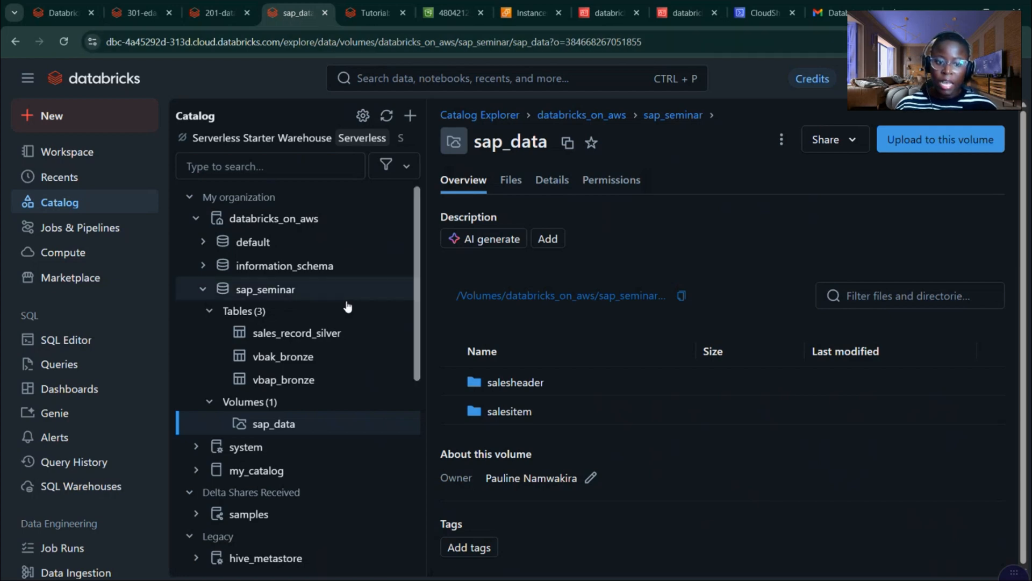
pyautogui.click(387, 116)
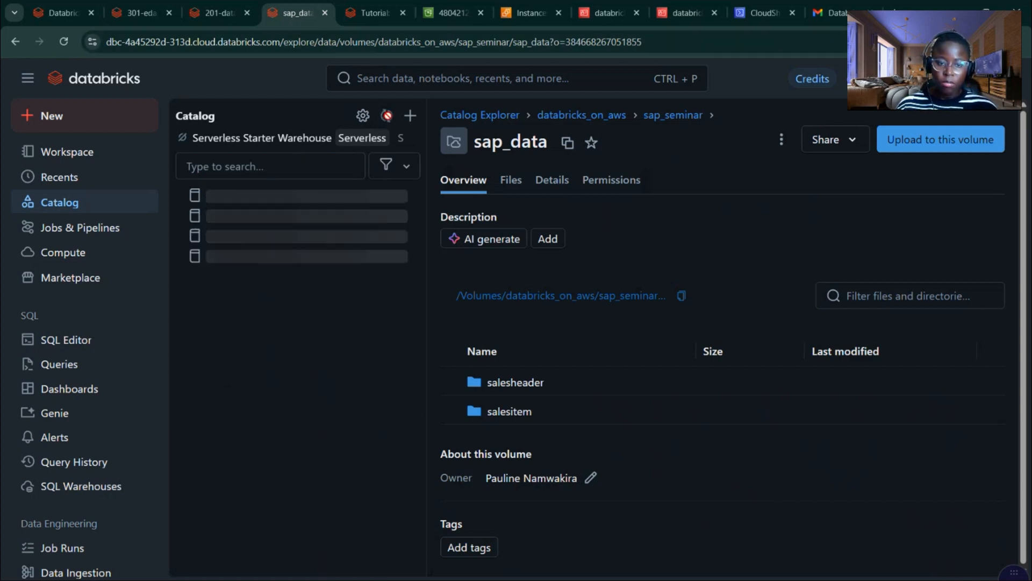
pyautogui.click(245, 311)
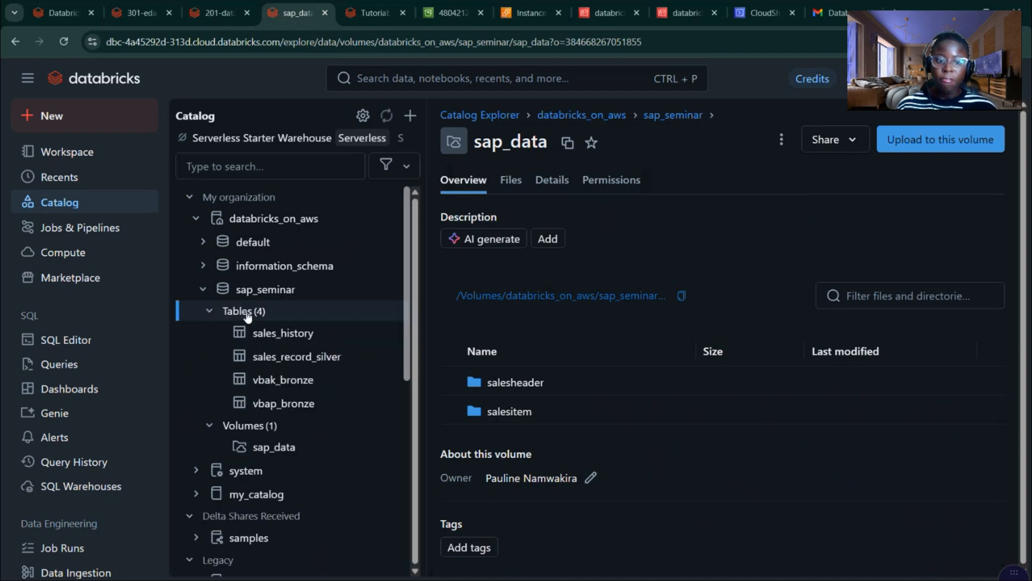
pyautogui.click(287, 333)
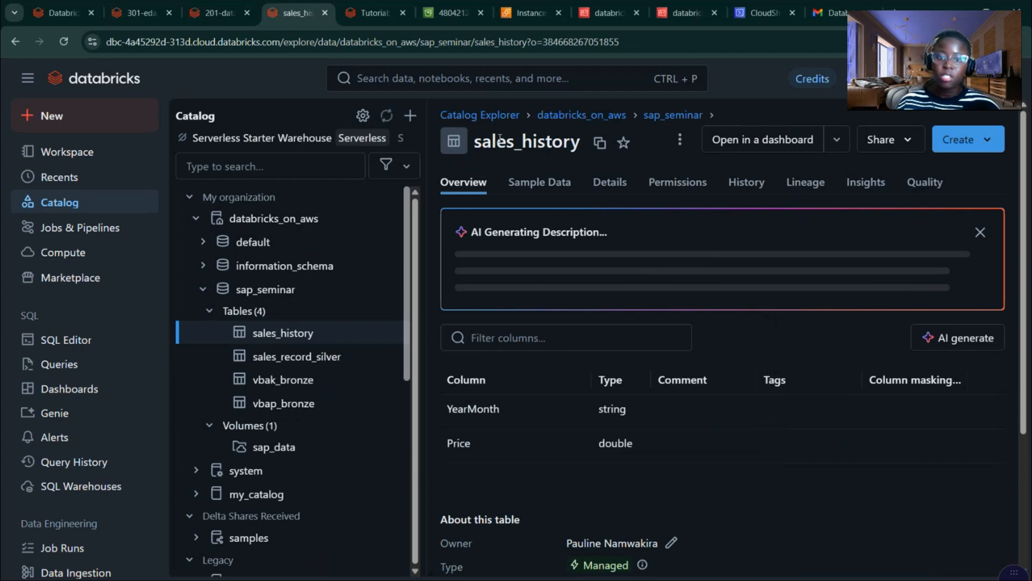
# Step: Return from the catalog to the workspace assets folder and open the 302-machine-learning.en notebook
pyautogui.click(141, 13)
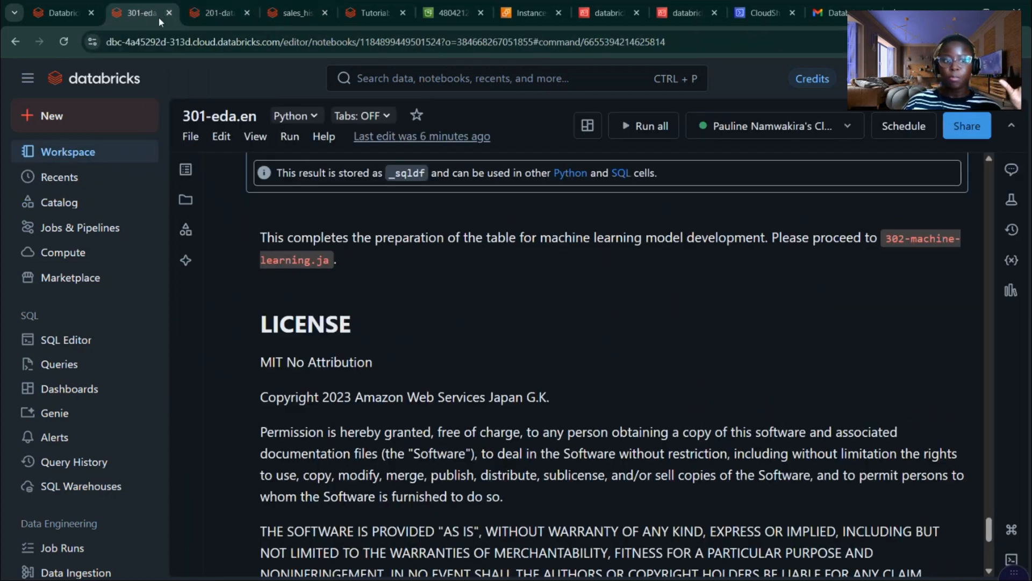
pyautogui.click(198, 22)
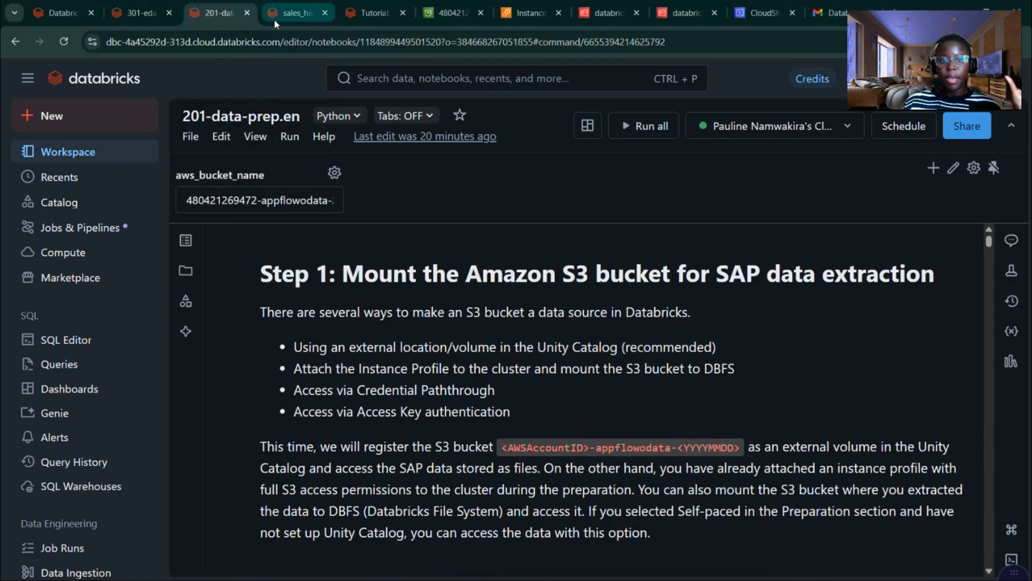
pyautogui.click(273, 16)
pyautogui.click(134, 15)
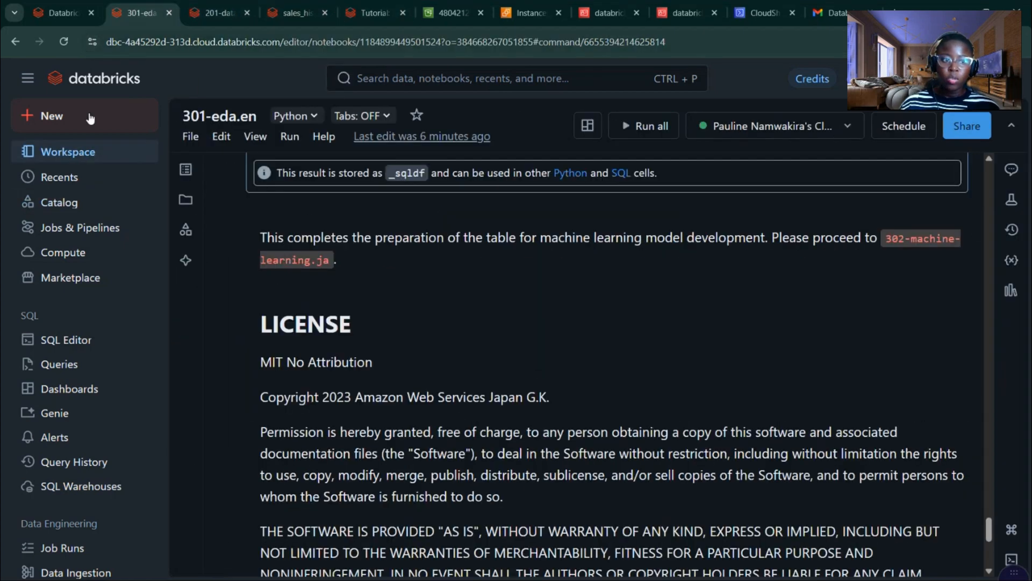
pyautogui.click(81, 153)
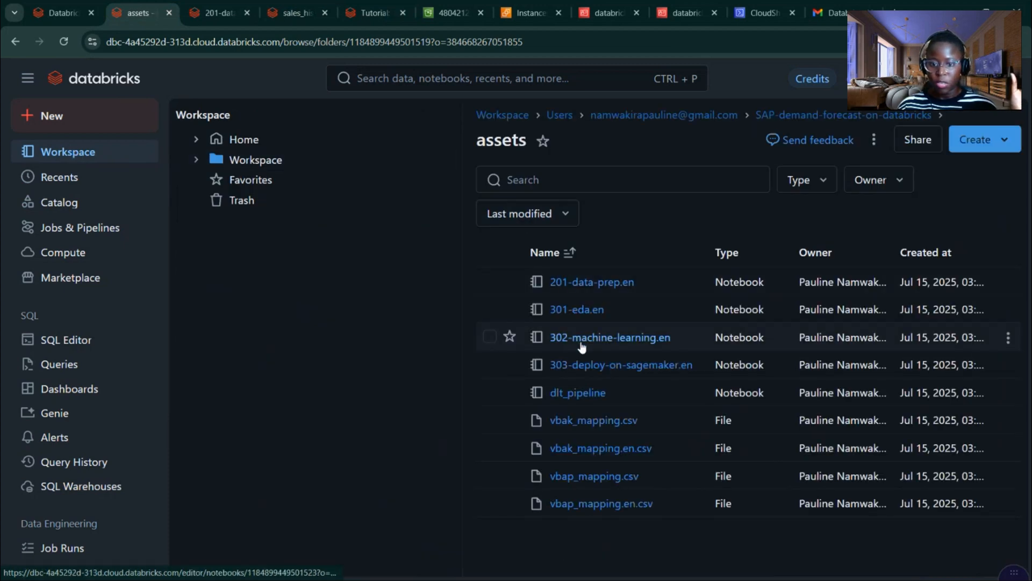
pyautogui.click(585, 338)
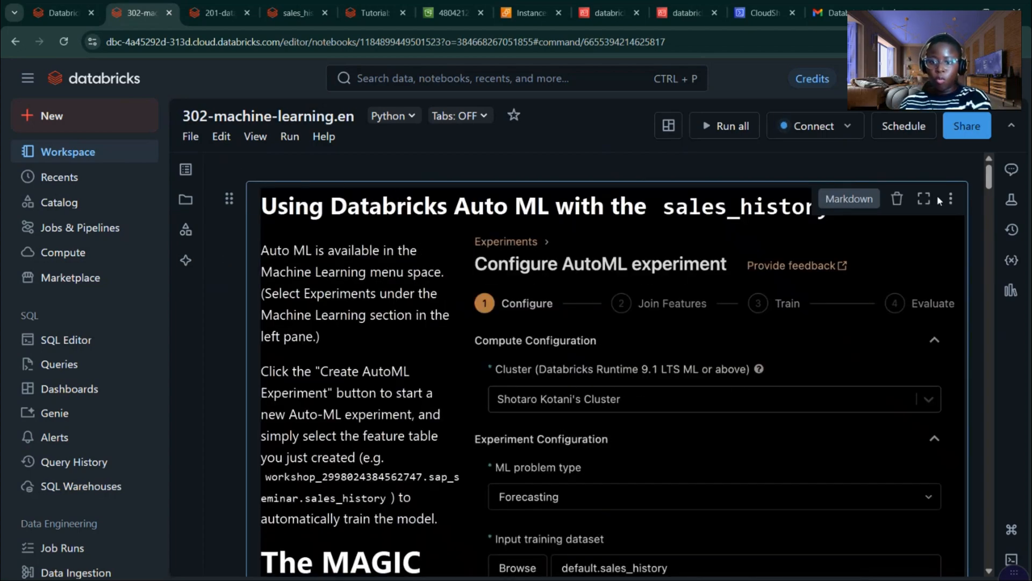
# Step: Read the notebook's AutoML instructions covering the experiment configuration, forecasting settings and where experiment results are viewed
pyautogui.scroll(-1, 988, 180)
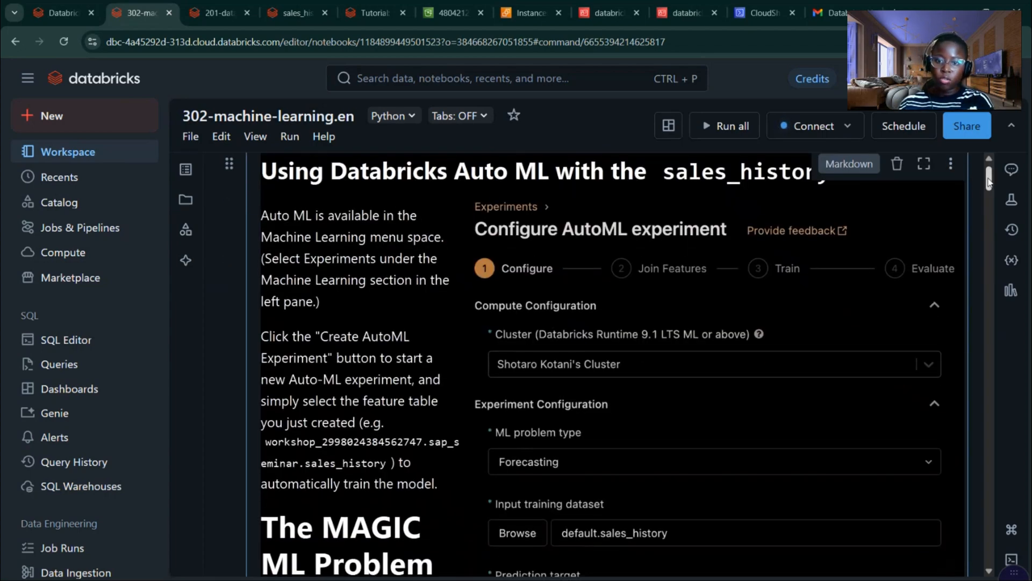
pyautogui.scroll(1, 988, 180)
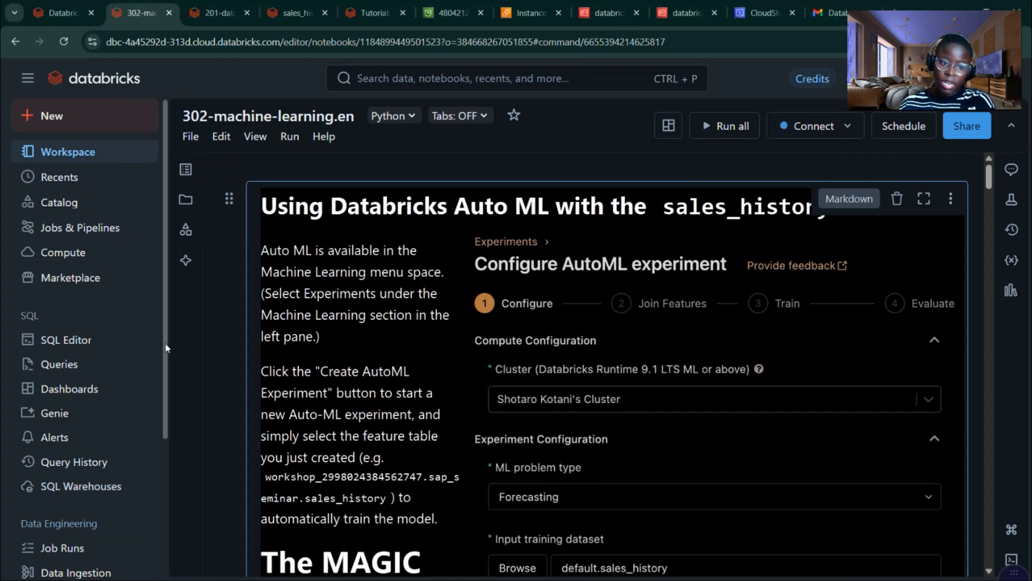
pyautogui.scroll(-4, 124, 376)
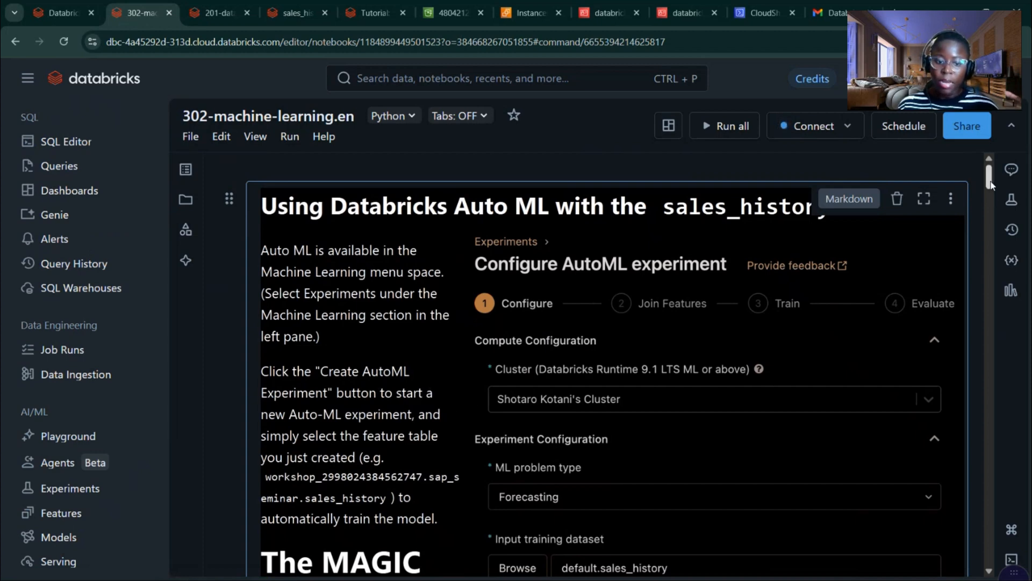
pyautogui.moveTo(990, 183); pyautogui.dragTo(993, 205)
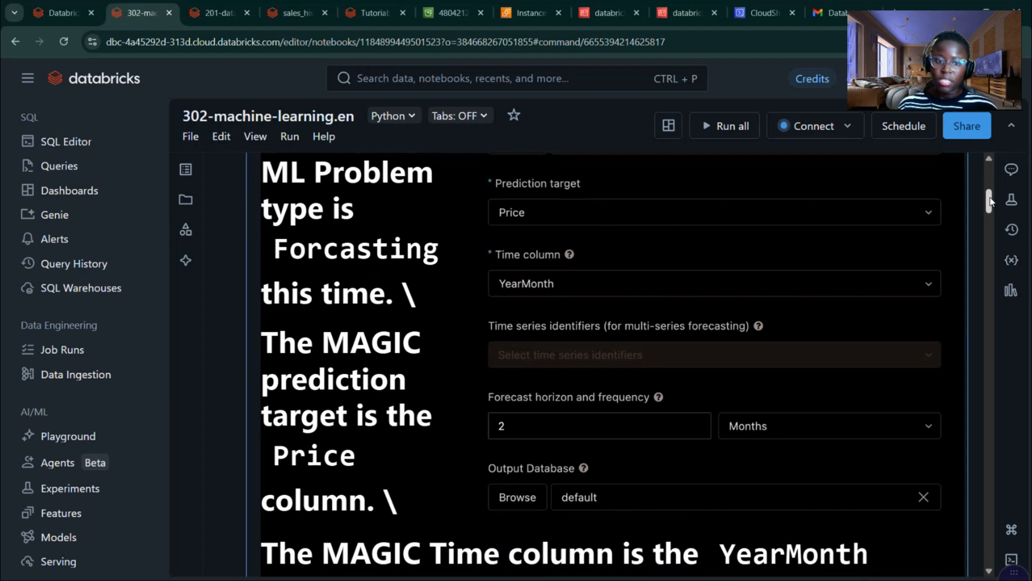
pyautogui.moveTo(991, 202); pyautogui.dragTo(992, 191)
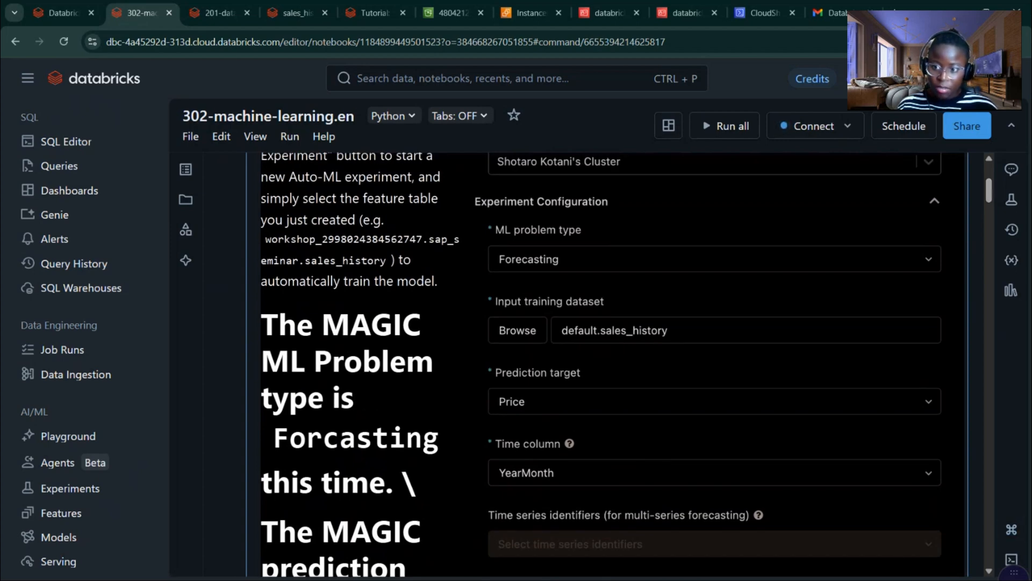
pyautogui.moveTo(990, 193); pyautogui.dragTo(992, 242)
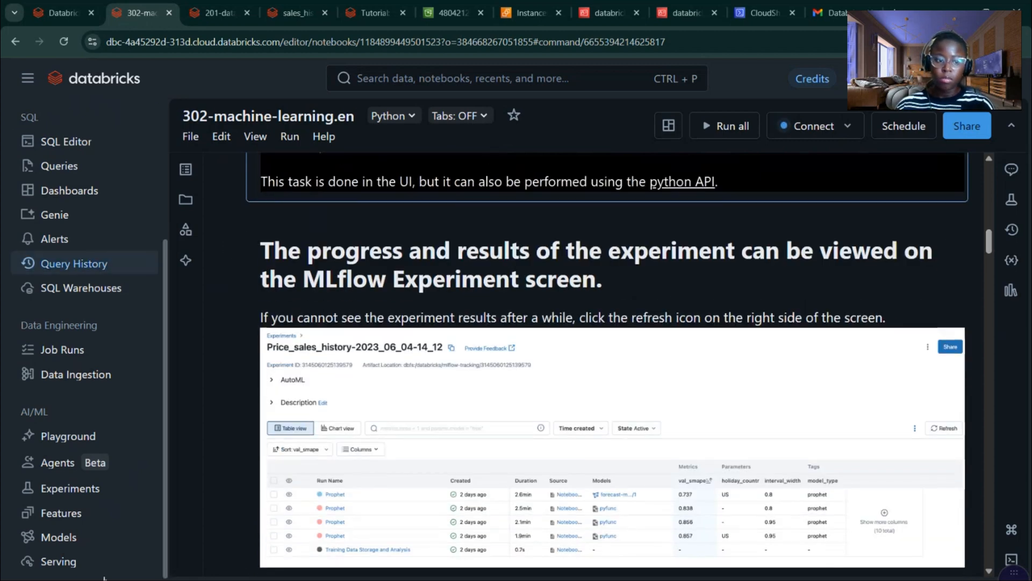
# Step: Go to the Experiments page, start a new AutoML forecasting experiment and select the running compute cluster for it
pyautogui.click(217, 17)
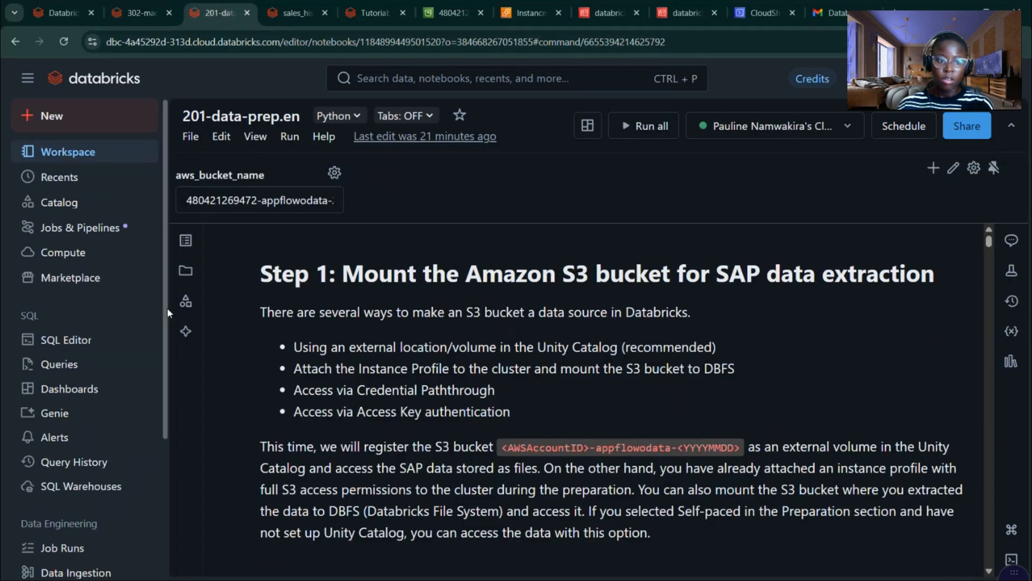
pyautogui.scroll(-4, 167, 313)
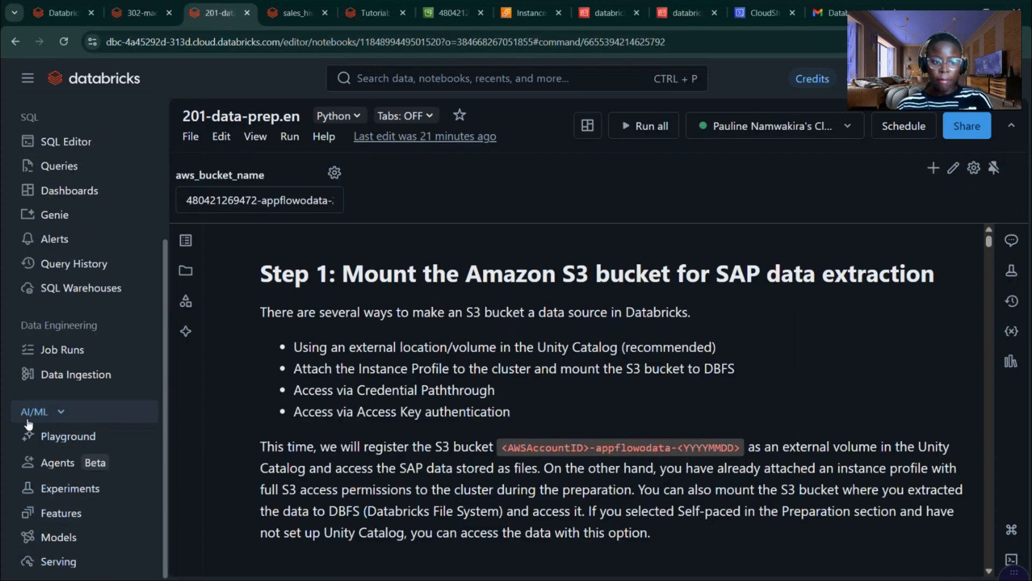
pyautogui.click(69, 498)
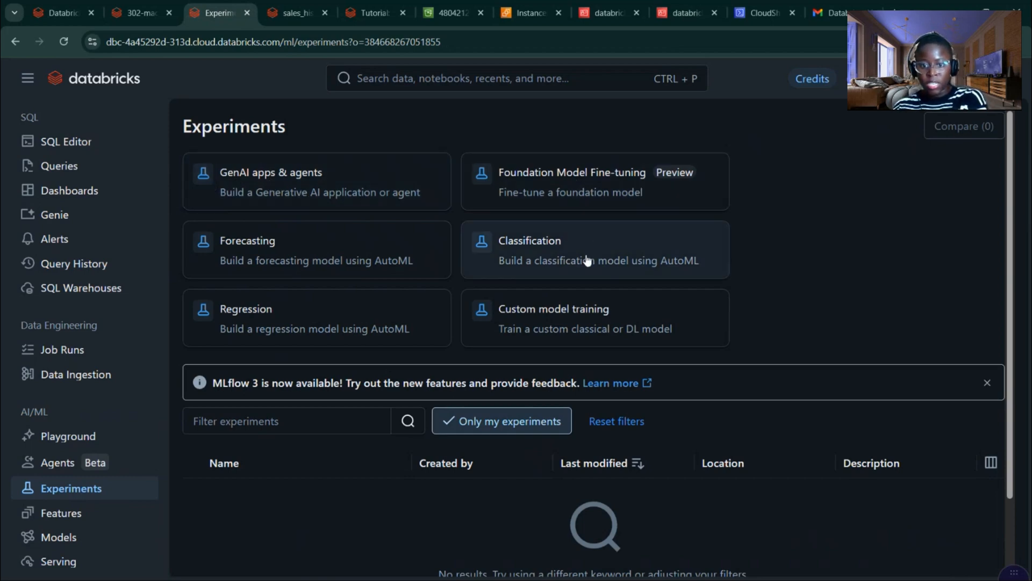
pyautogui.click(316, 246)
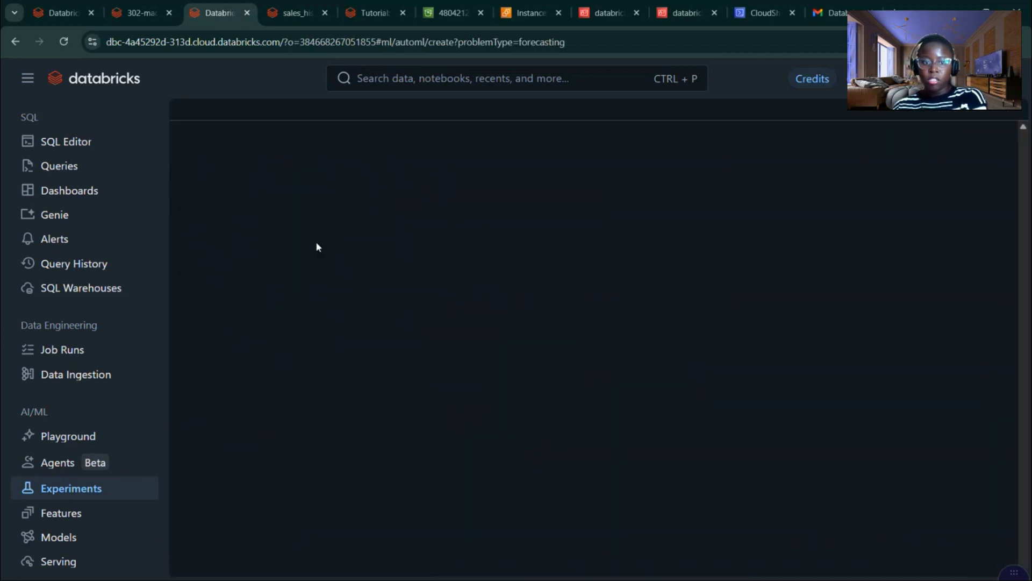
pyautogui.click(318, 263)
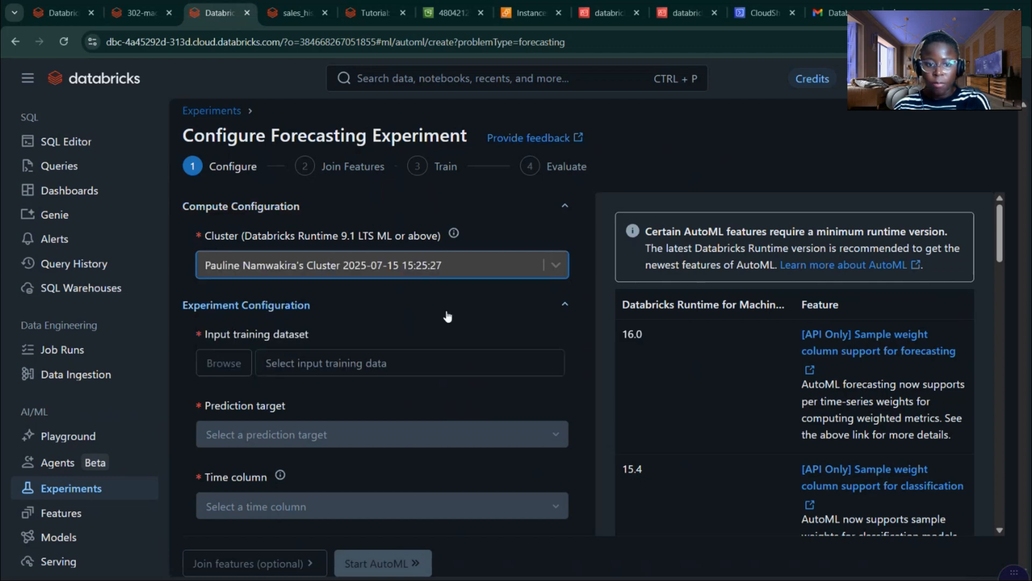
pyautogui.click(446, 315)
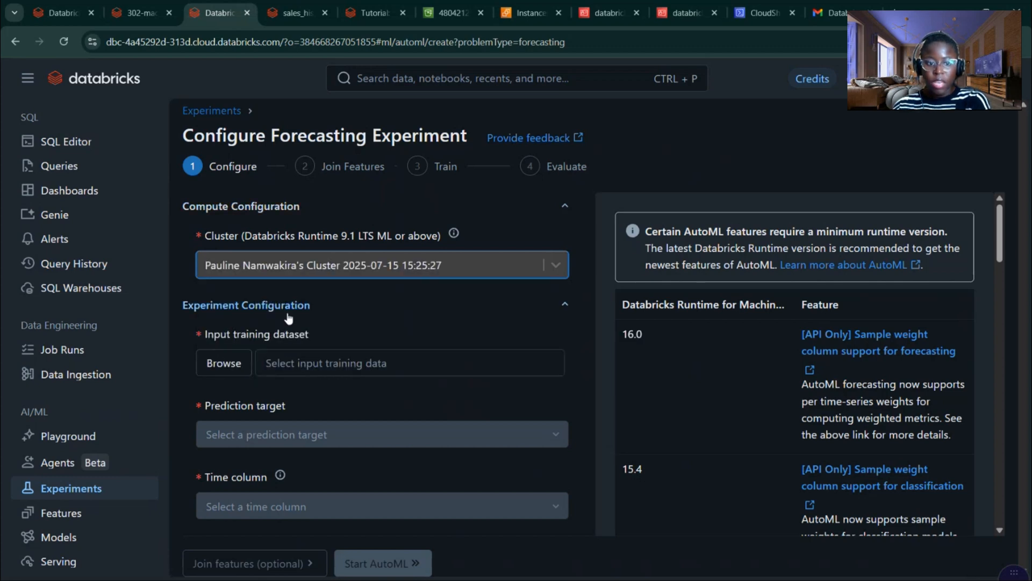
# Step: Set the input training dataset to the sales_history table in the sap_seminar database of hive_metastore
pyautogui.click(218, 368)
pyautogui.click(491, 259)
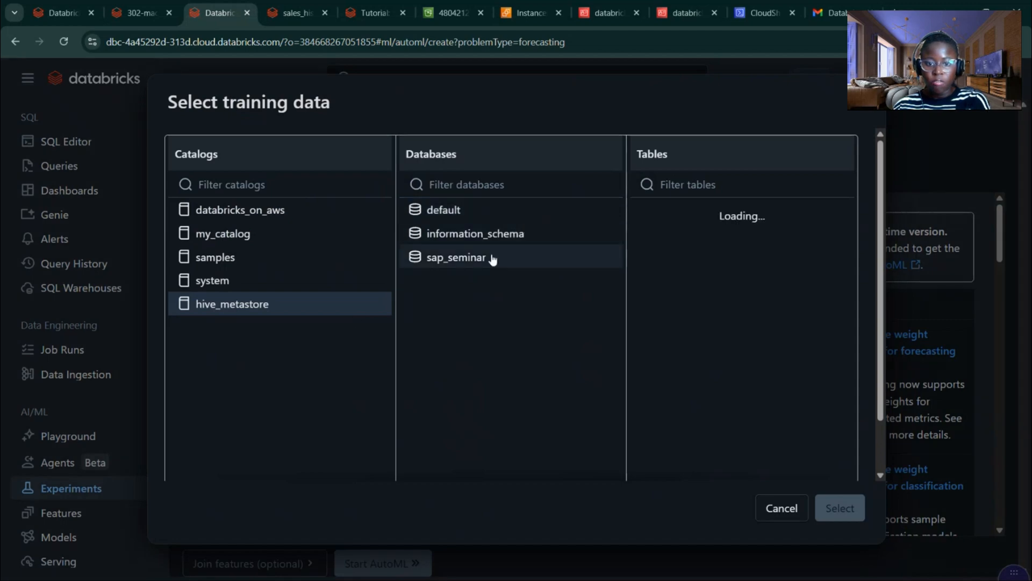
pyautogui.click(720, 214)
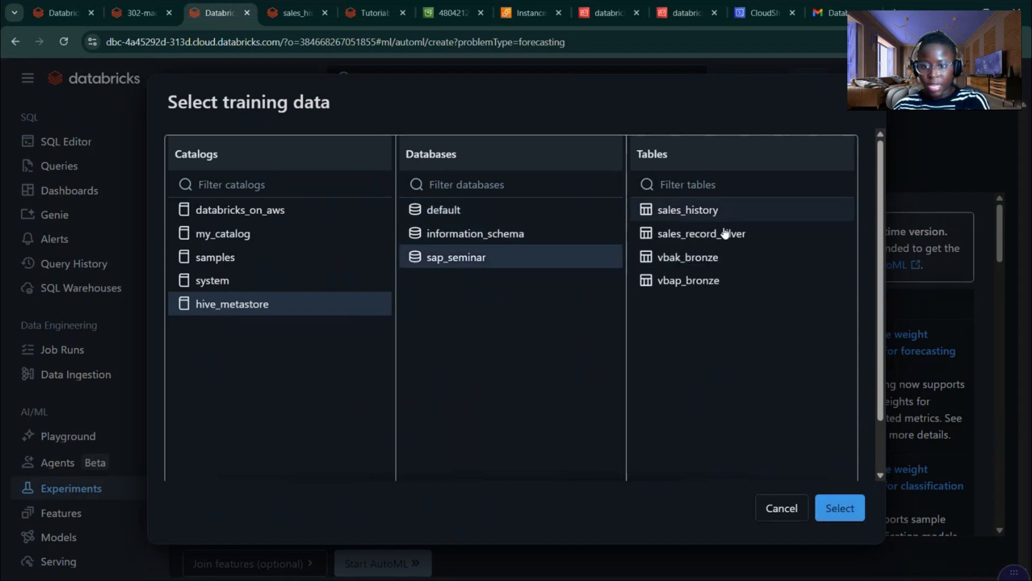
pyautogui.click(830, 508)
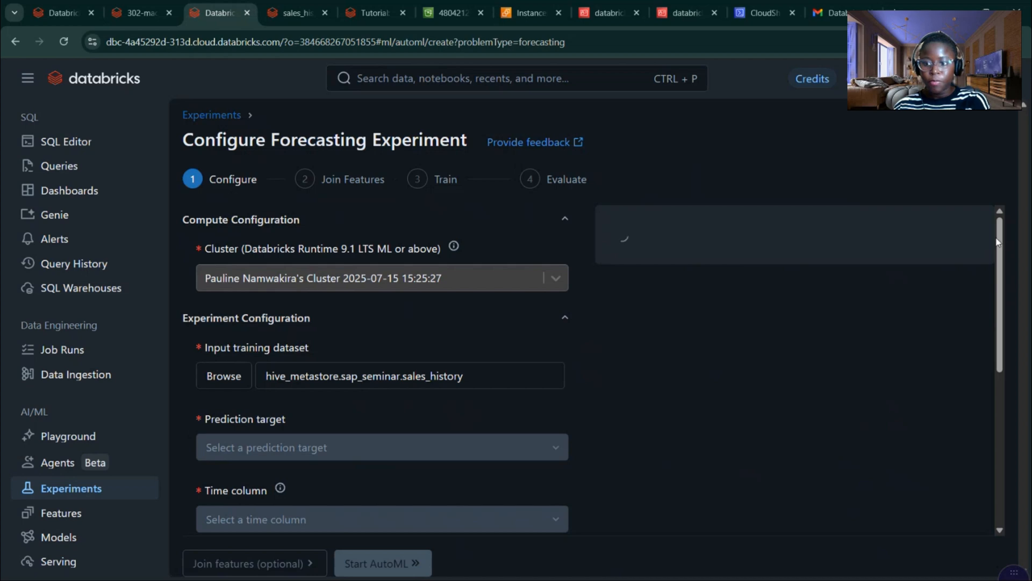
# Step: Set the experiment's prediction target to Price and its time column to YearMonth
pyautogui.moveTo(997, 242); pyautogui.dragTo(991, 315)
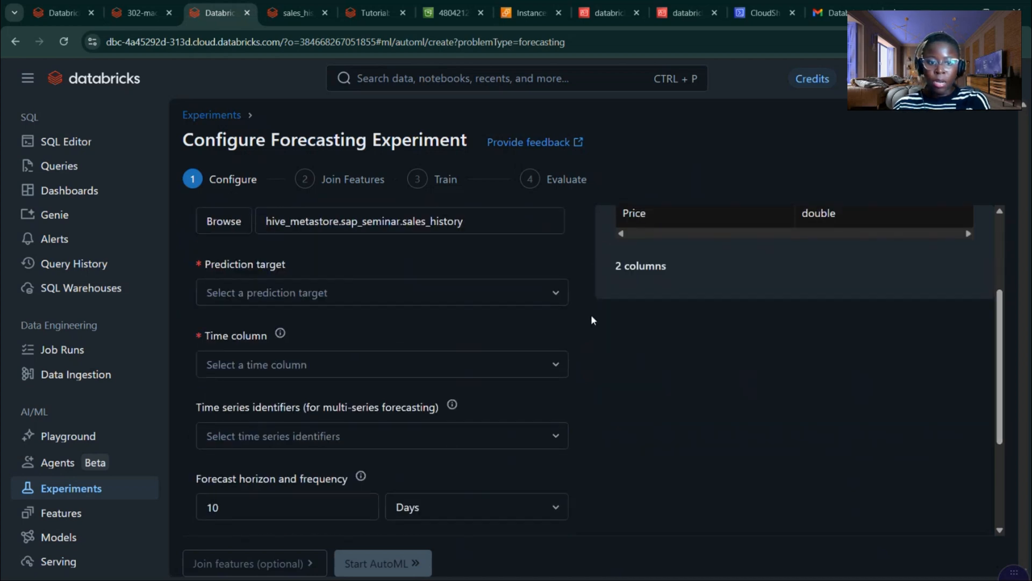
pyautogui.click(391, 284)
pyautogui.click(297, 326)
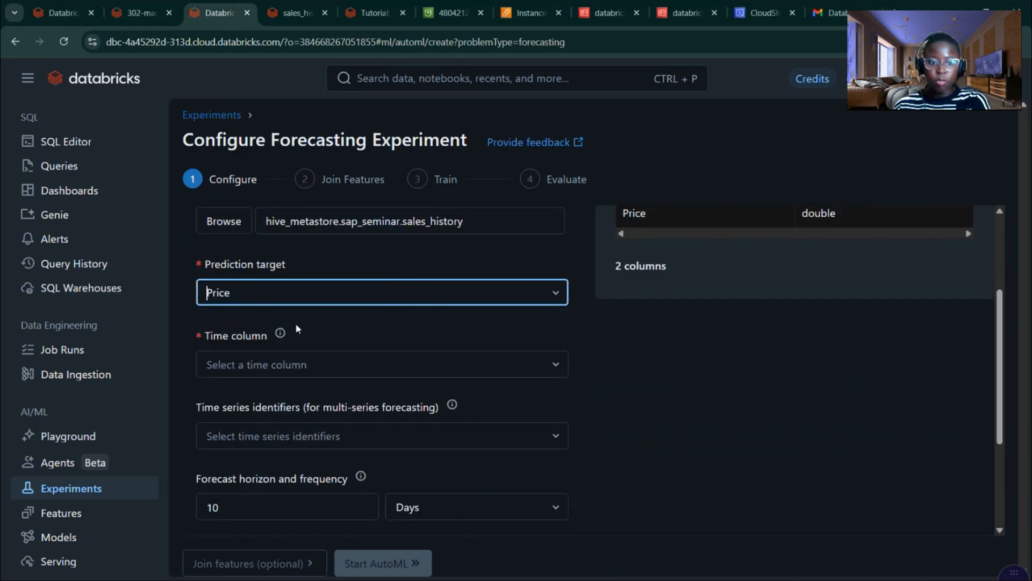
pyautogui.click(326, 365)
pyautogui.click(315, 396)
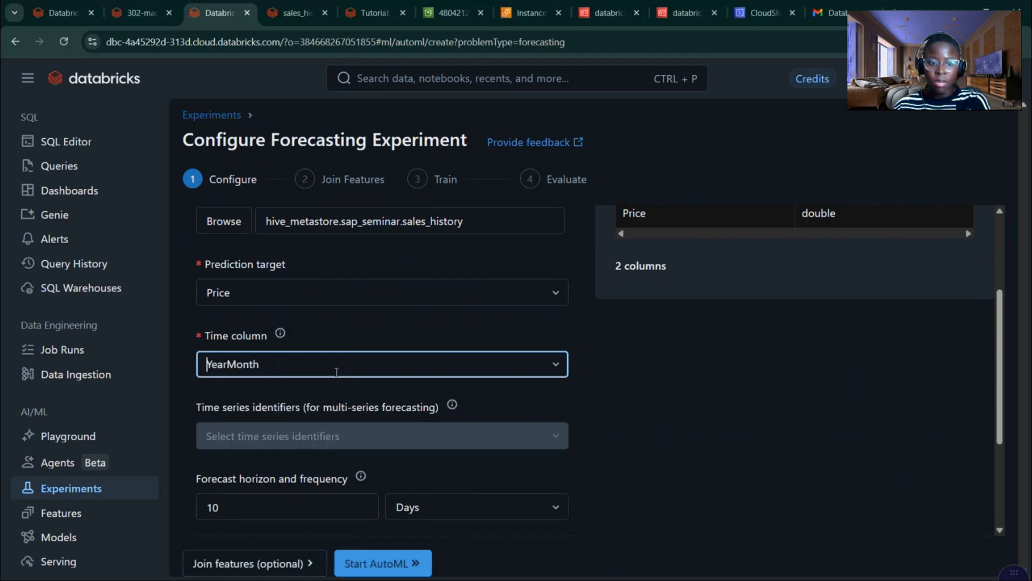
# Step: Set the forecast horizon and frequency to 2 months
pyautogui.click(339, 506)
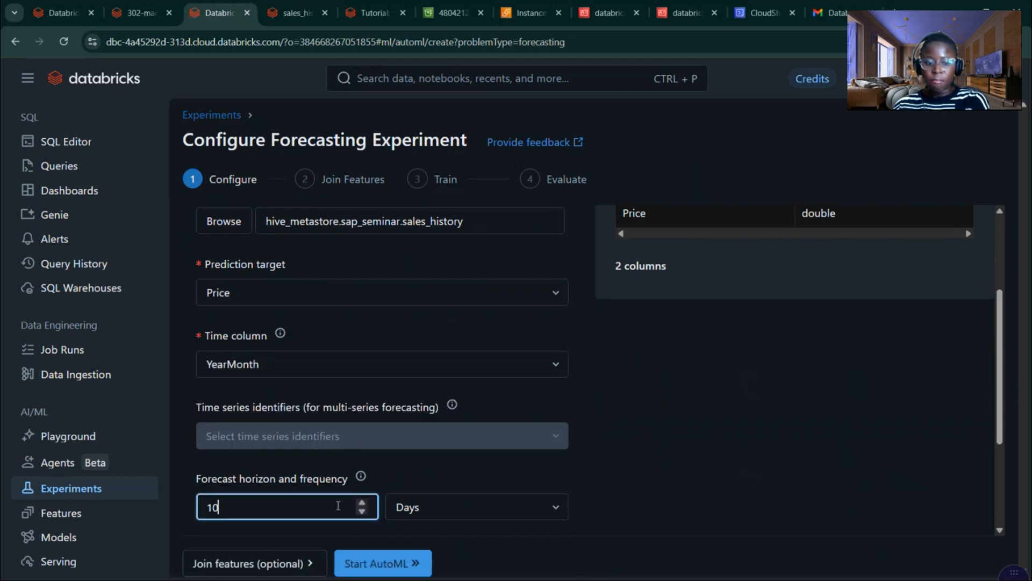
pyautogui.write('2')
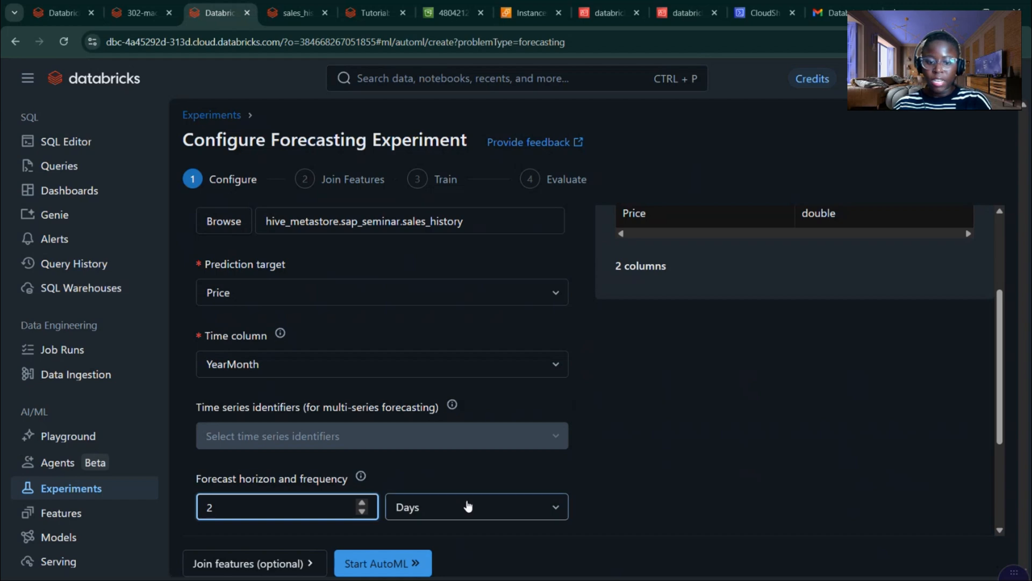
pyautogui.click(465, 506)
pyautogui.click(445, 424)
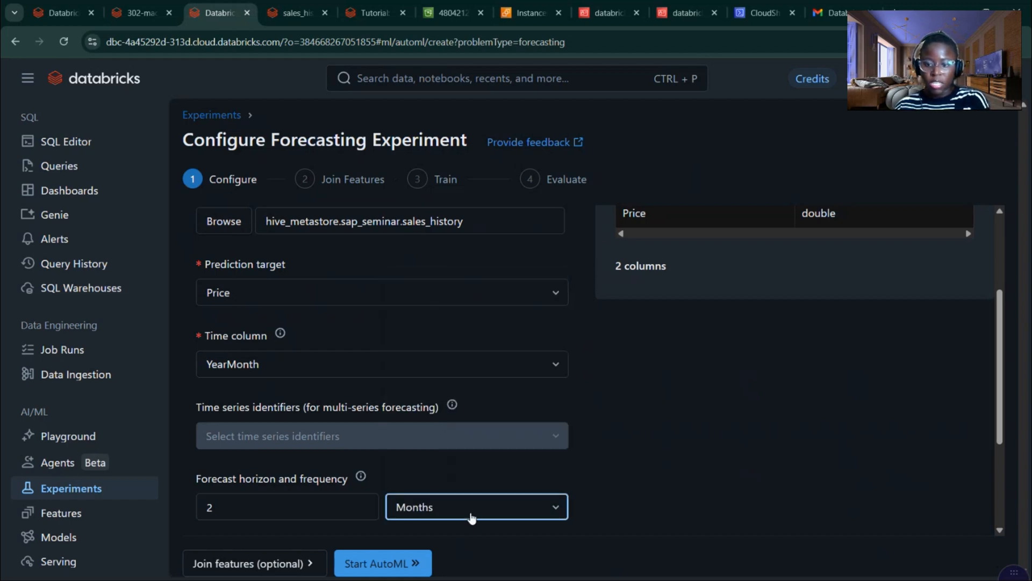
# Step: Set the output database to sap_seminar in the databricks_on_aws catalog
pyautogui.moveTo(997, 358); pyautogui.dragTo(1007, 455)
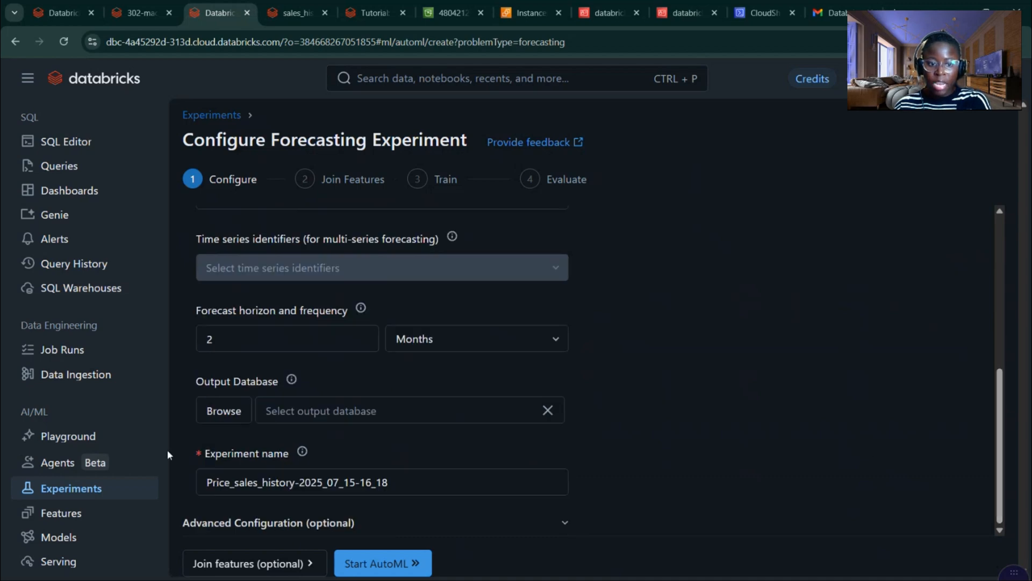
pyautogui.click(222, 409)
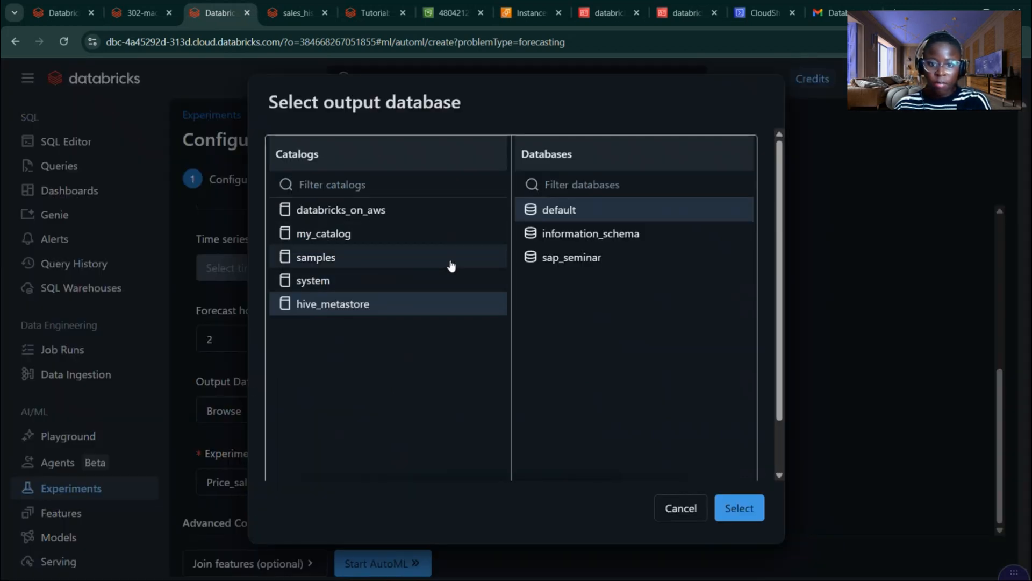
pyautogui.click(383, 211)
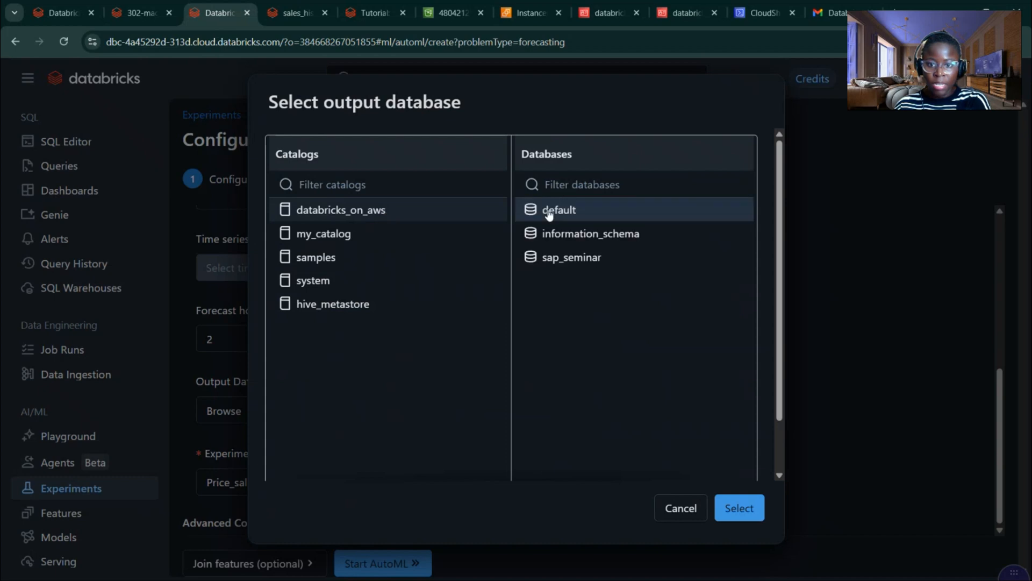
pyautogui.click(594, 258)
pyautogui.click(738, 506)
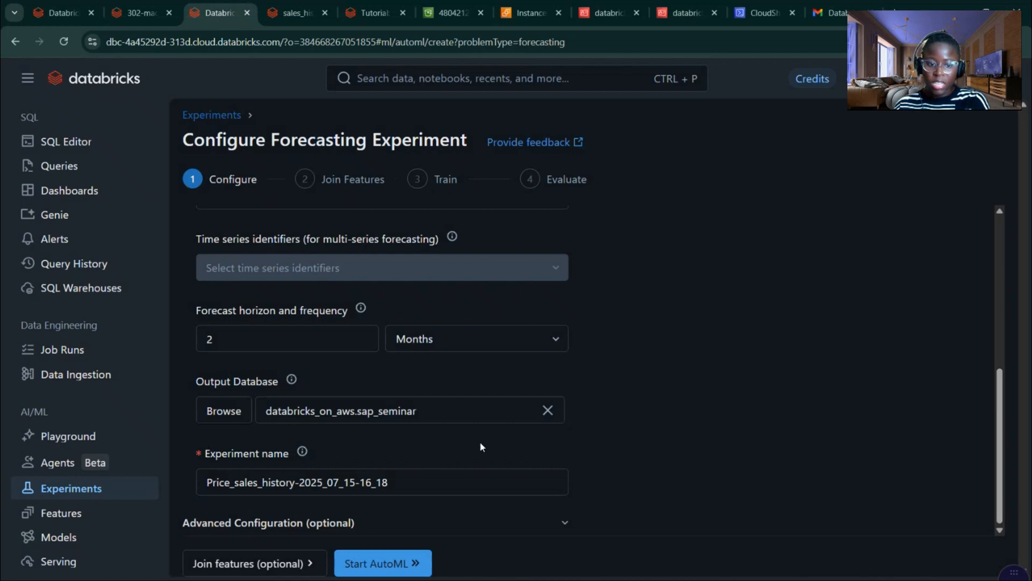
# Step: Review the experiment settings, then expand the advanced configuration and examine the evaluation metric and training framework options
pyautogui.scroll(6, 480, 440)
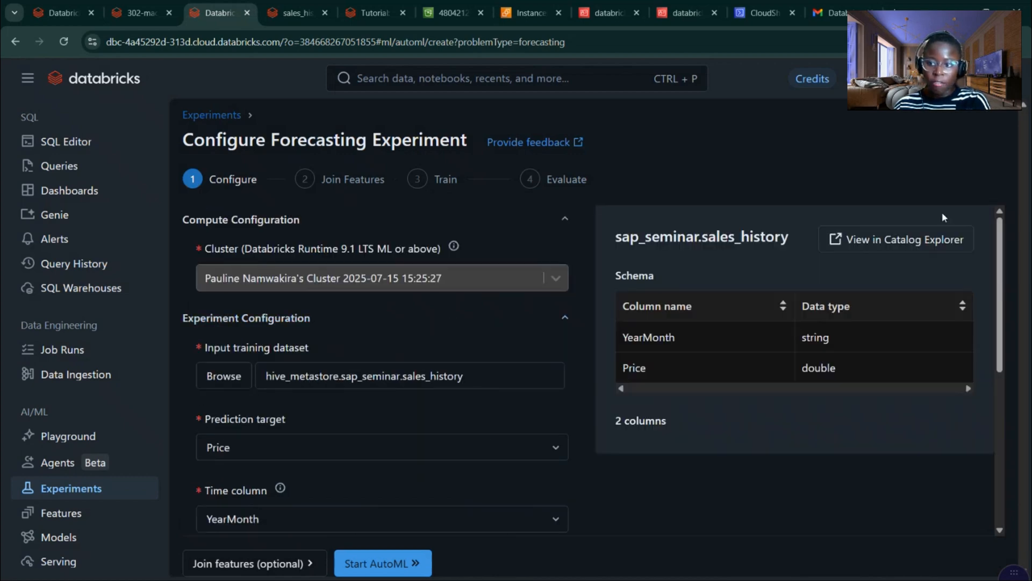
pyautogui.scroll(-6, 464, 277)
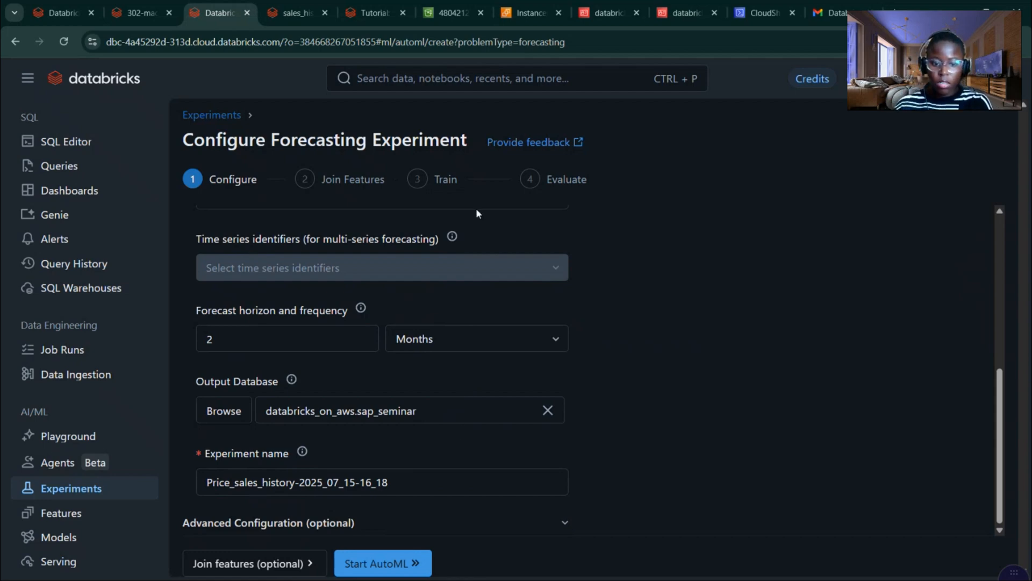
pyautogui.click(350, 522)
pyautogui.scroll(-2, 350, 522)
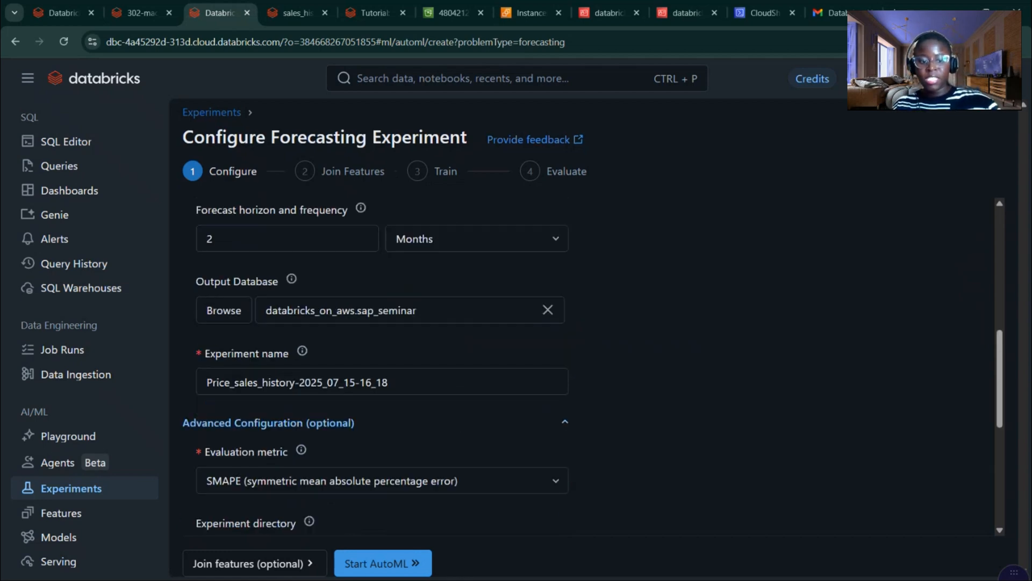
pyautogui.scroll(-2, 325, 353)
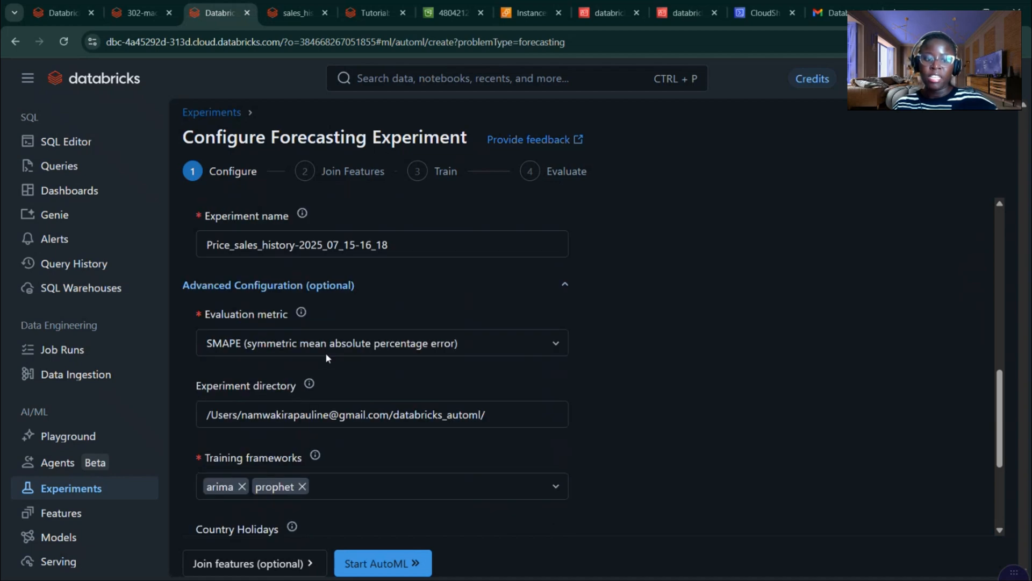
pyautogui.click(330, 344)
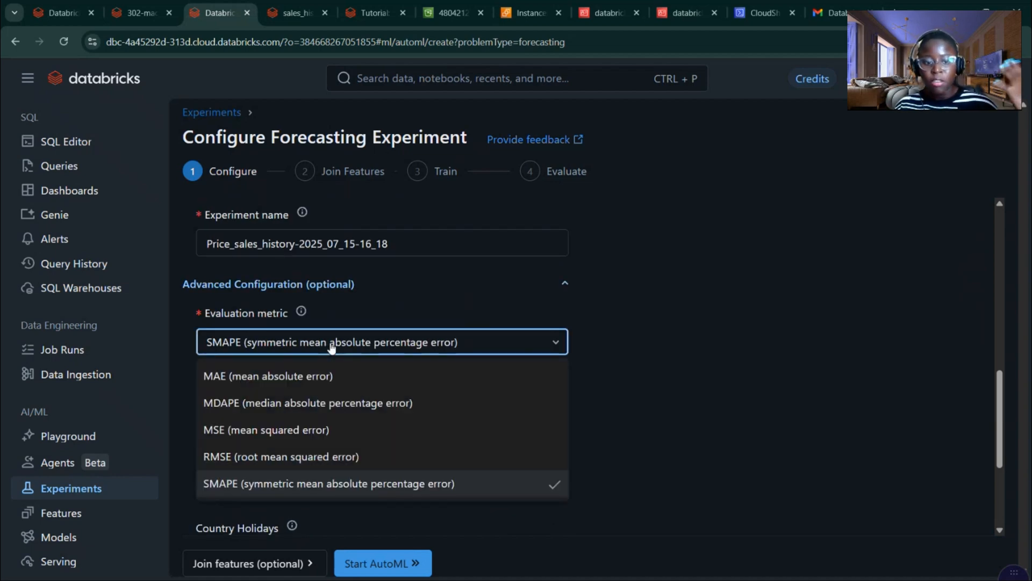
pyautogui.click(331, 347)
pyautogui.scroll(-2, 382, 371)
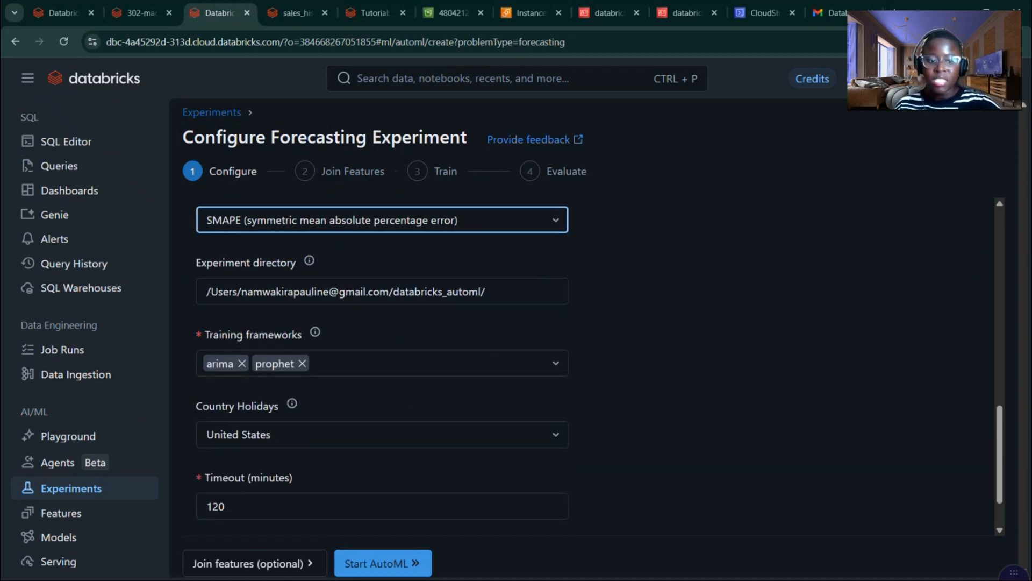
pyautogui.scroll(-1, 380, 299)
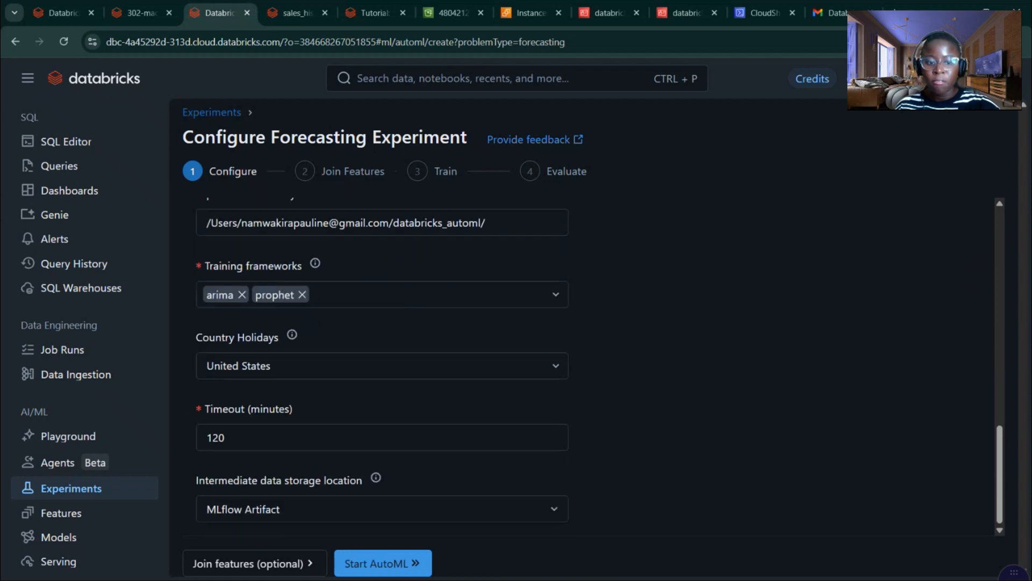
pyautogui.click(382, 294)
pyautogui.click(382, 294)
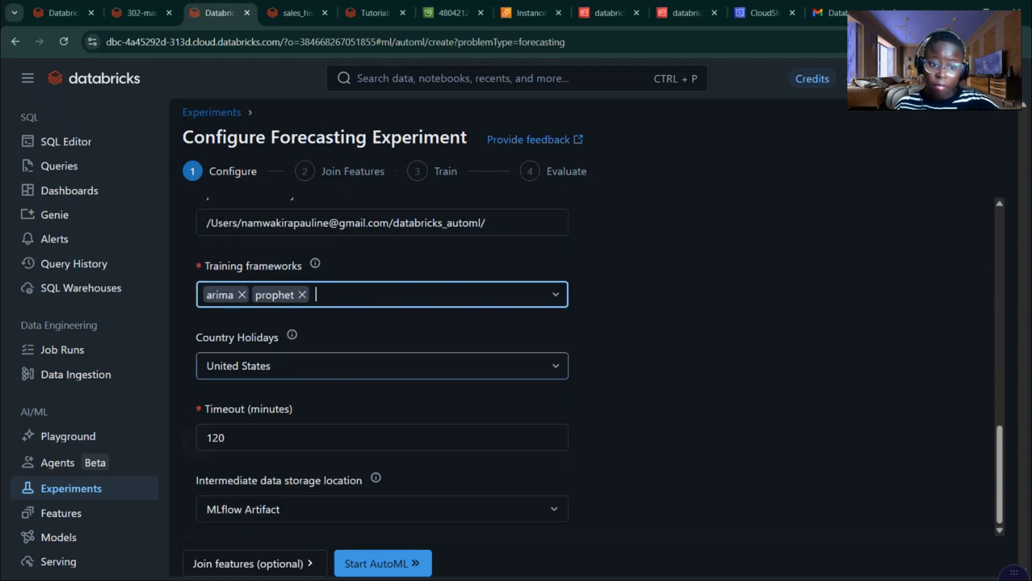
# Step: Set the experiment timeout to 5 minutes and start the AutoML run
pyautogui.click(274, 443)
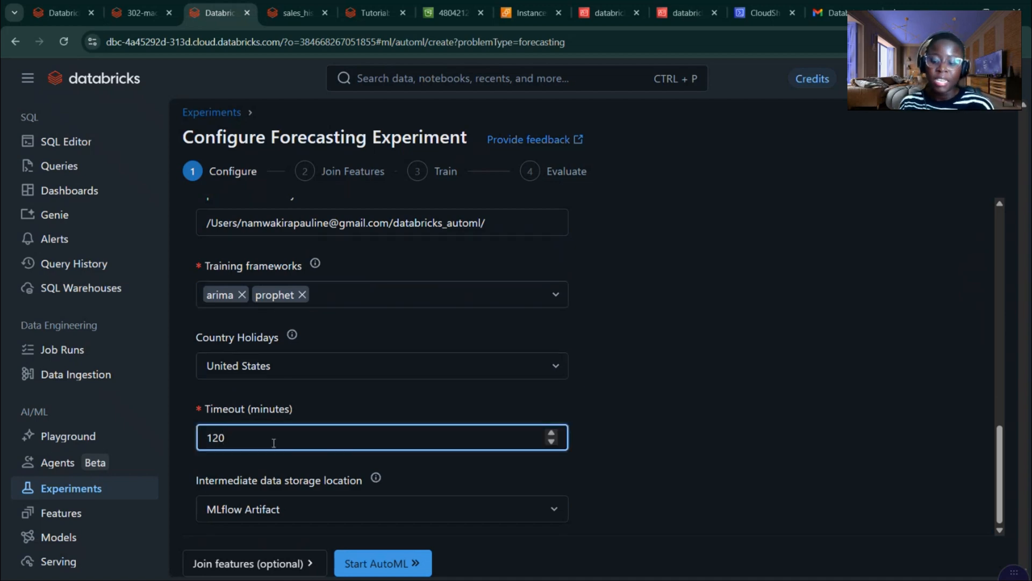
pyautogui.press('BackSpace')
pyautogui.press('BackSpace')
pyautogui.press('BackSpace')
pyautogui.write('5')
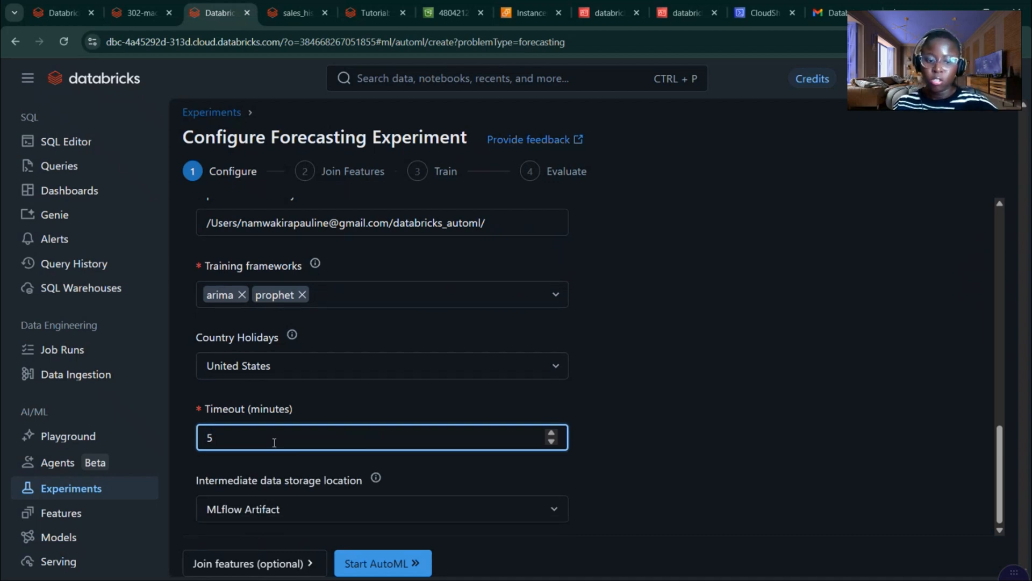
pyautogui.click(379, 560)
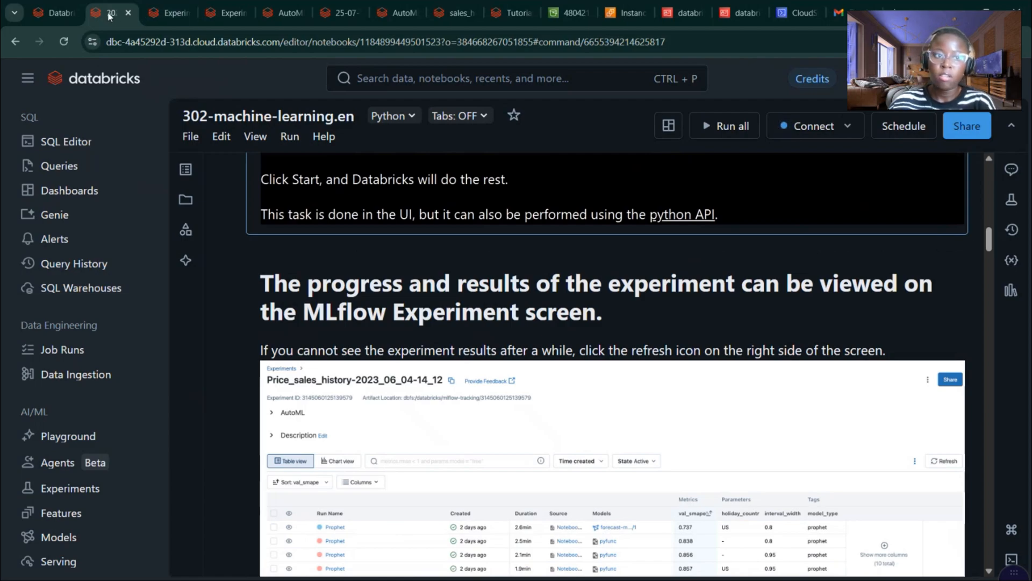
# Step: Move from the notebook to the Price_sales_history experiment, compare all of its runs and examine their parameters and metrics
pyautogui.moveTo(109, 14); pyautogui.dragTo(1, 184)
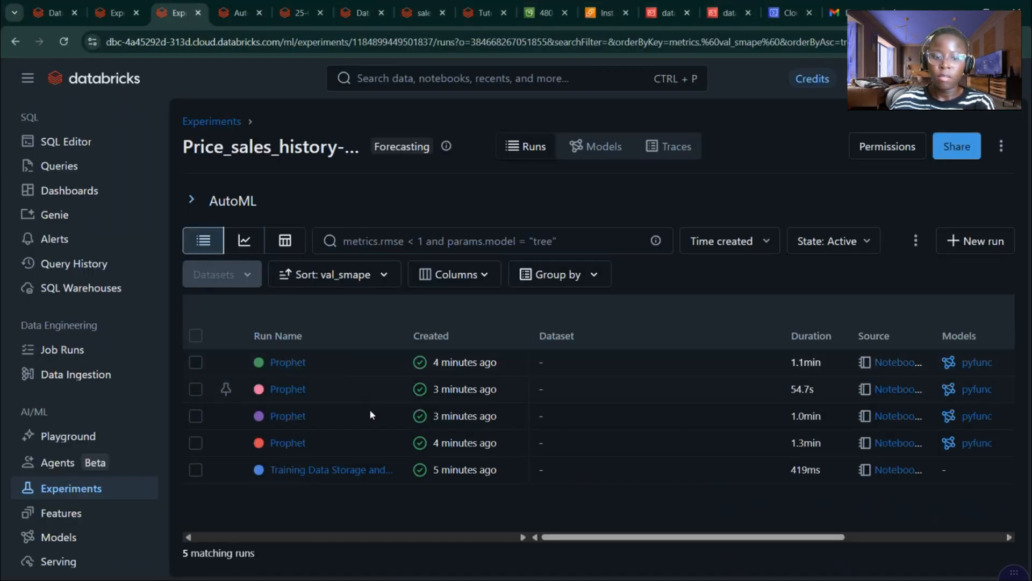
pyautogui.click(196, 335)
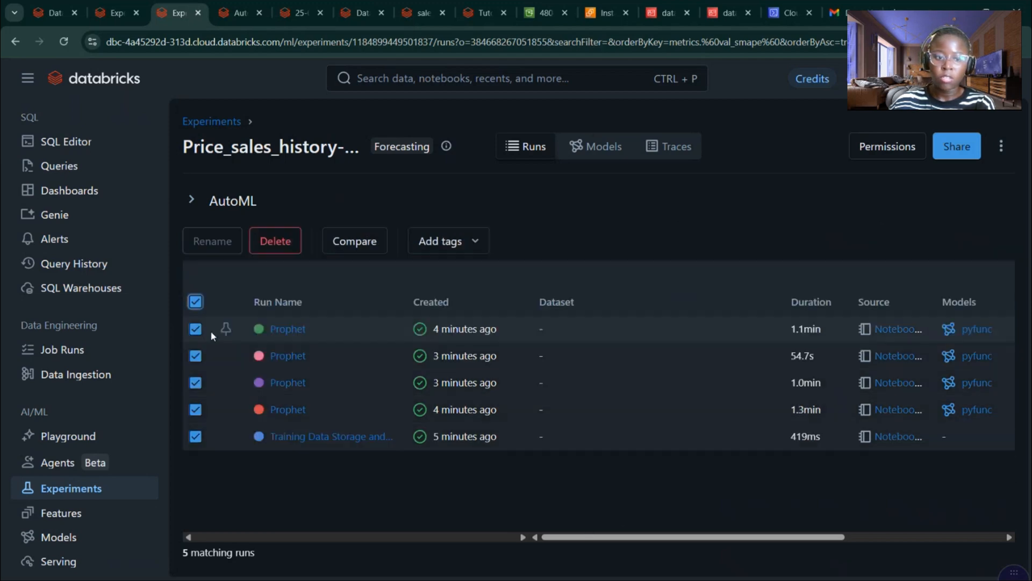
pyautogui.click(350, 243)
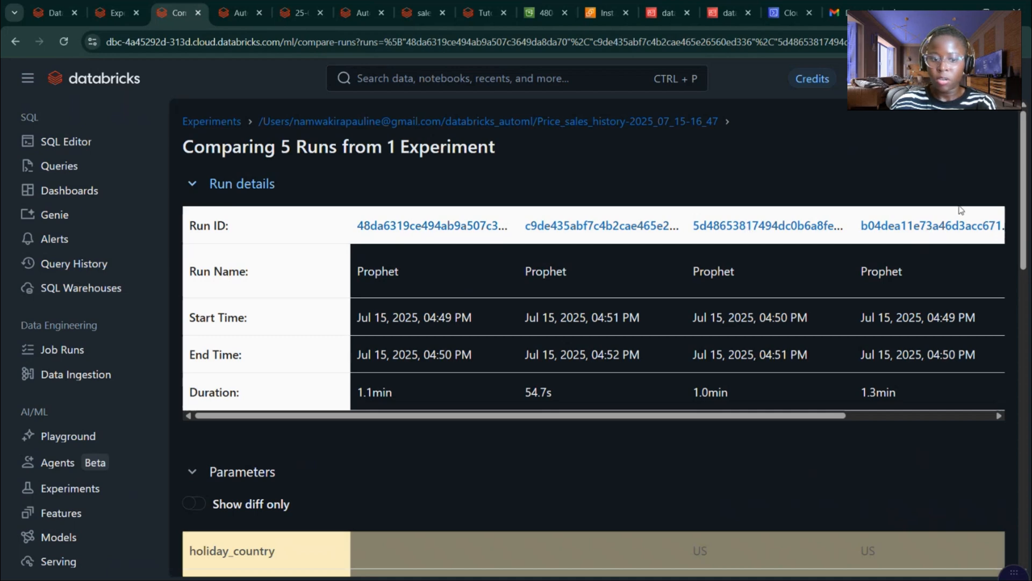
pyautogui.scroll(-5, 1012, 240)
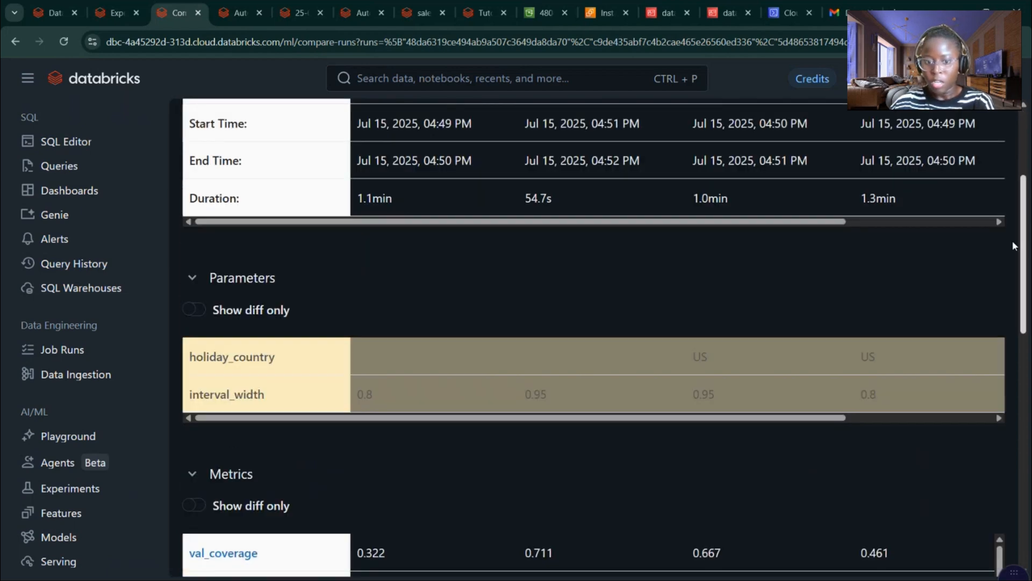
pyautogui.scroll(-3, 1013, 277)
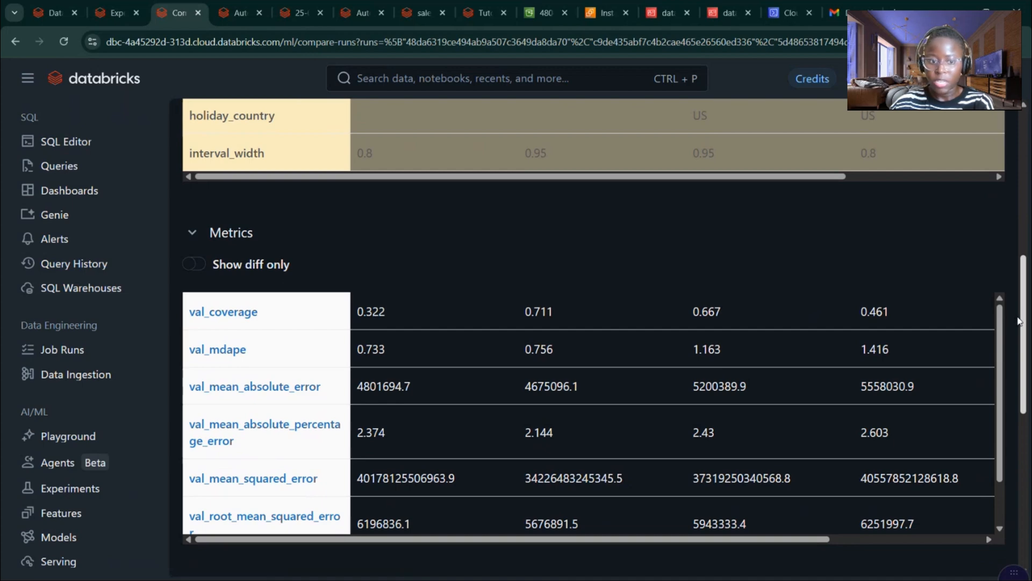
# Step: Return to the experiment's runs list, open the first Prophet run and copy the dependency install snippet from its model registration code
pyautogui.moveTo(1021, 321); pyautogui.dragTo(1023, 315)
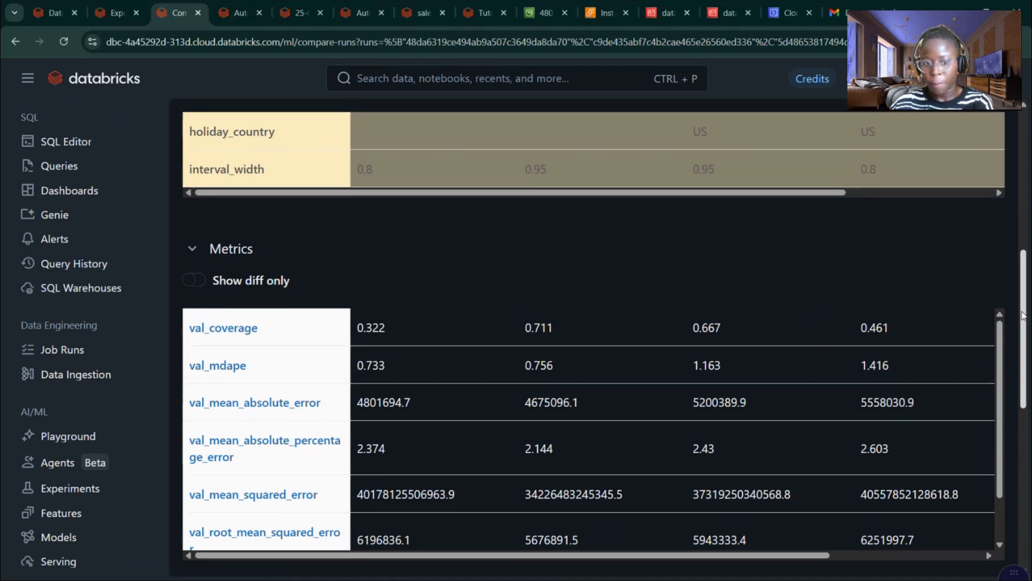
pyautogui.hotkey('alt', 'Left')
pyautogui.click(195, 363)
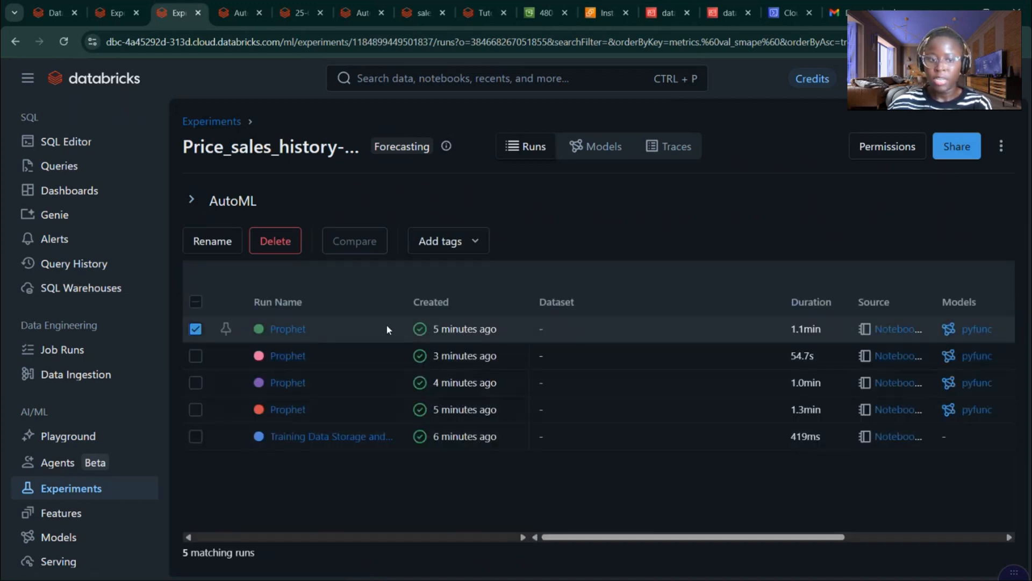
pyautogui.click(277, 329)
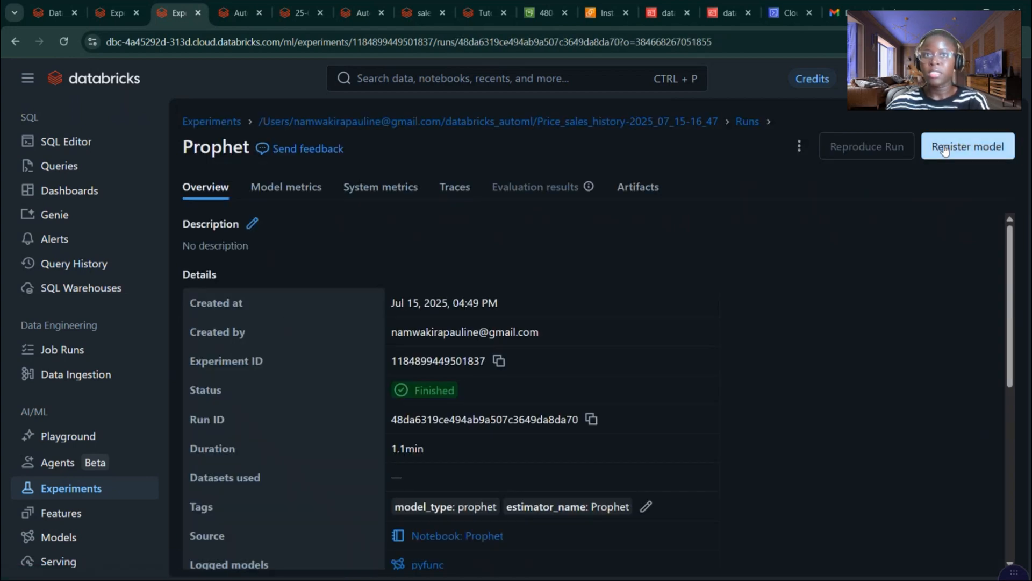
pyautogui.click(962, 147)
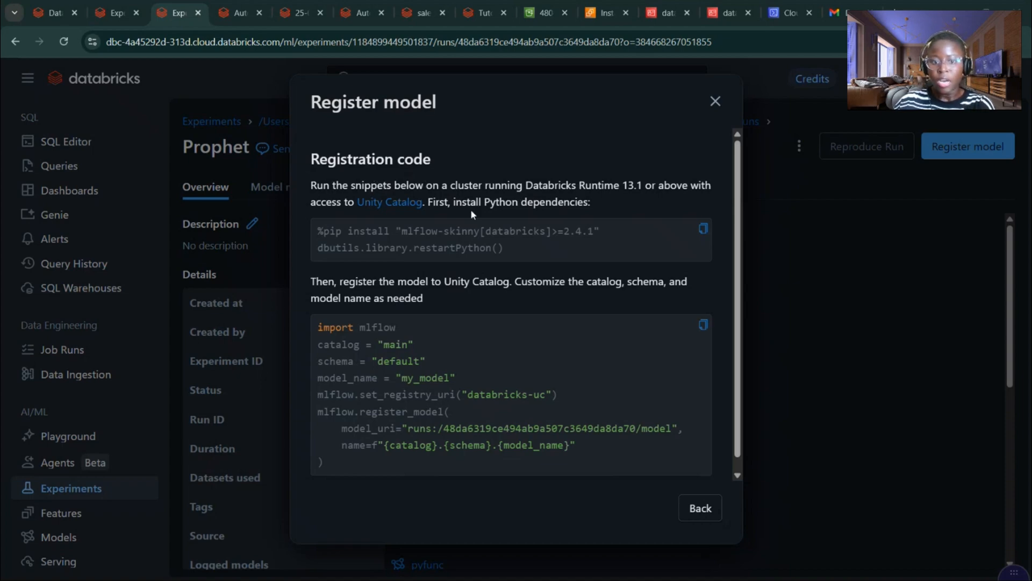
pyautogui.click(703, 228)
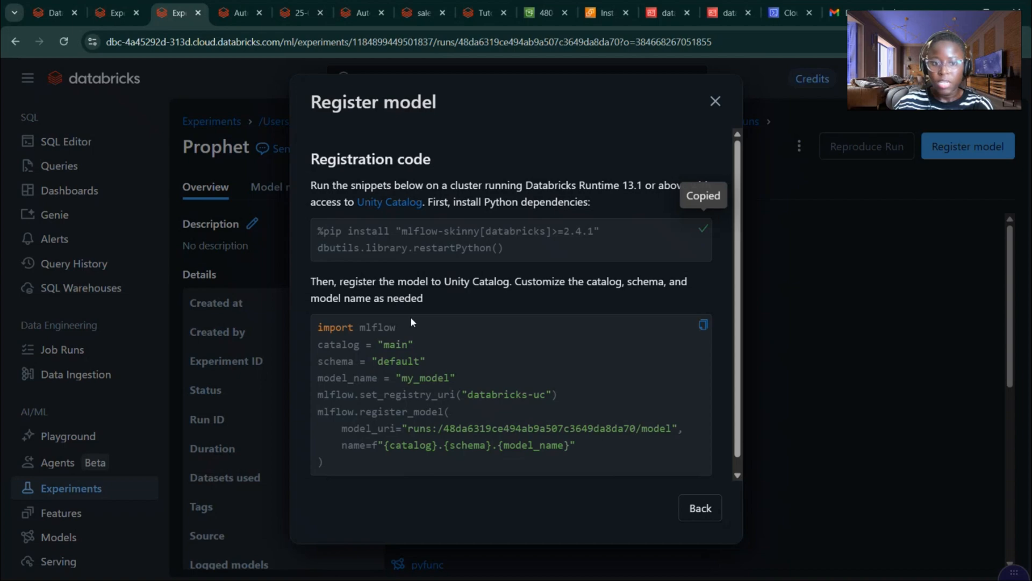
# Step: Create a new notebook in the workspace and paste the mlflow-skinny install and restartPython snippet into its first cell
pyautogui.click(114, 16)
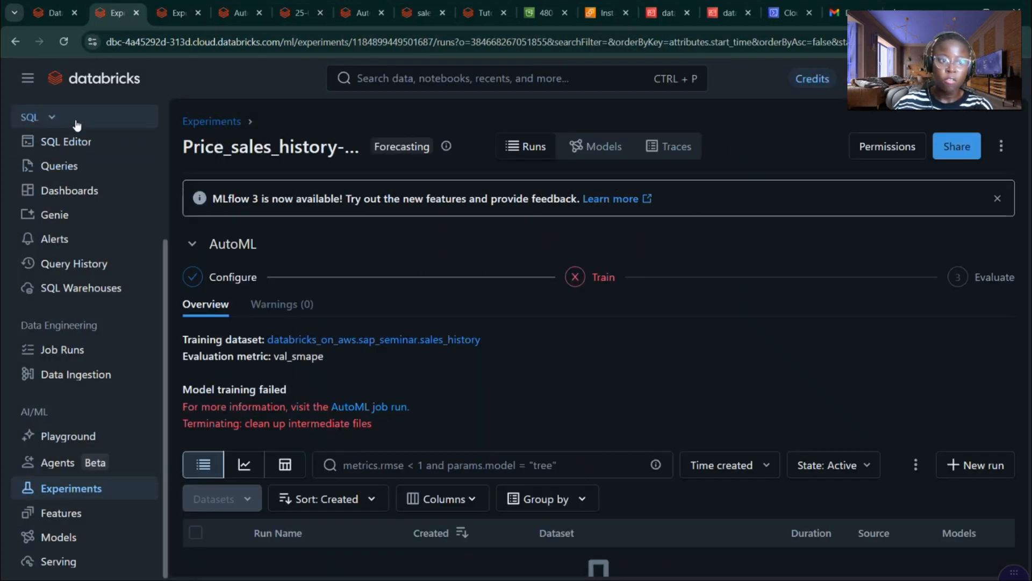
pyautogui.scroll(4, 81, 129)
pyautogui.click(80, 156)
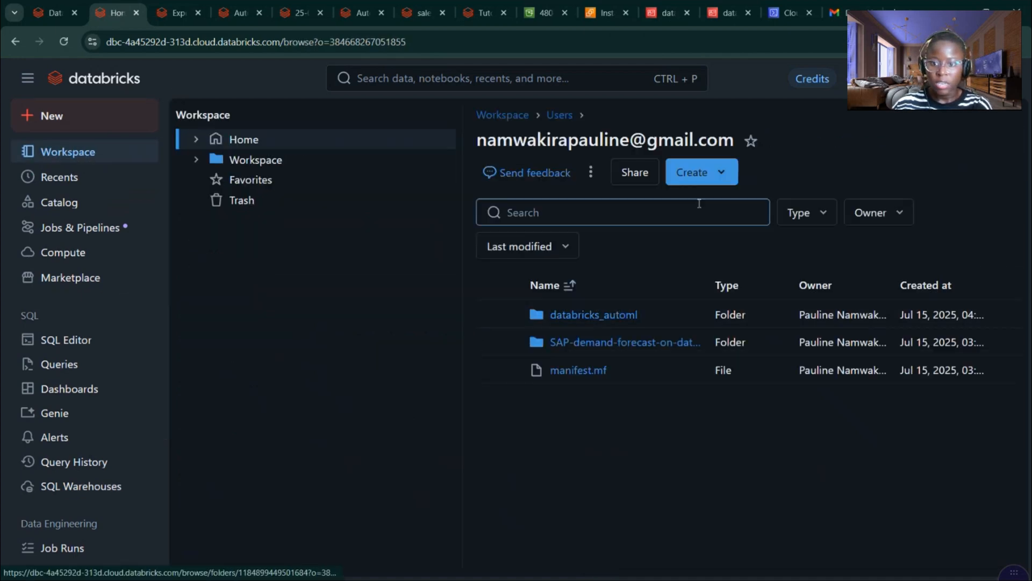
pyautogui.click(83, 115)
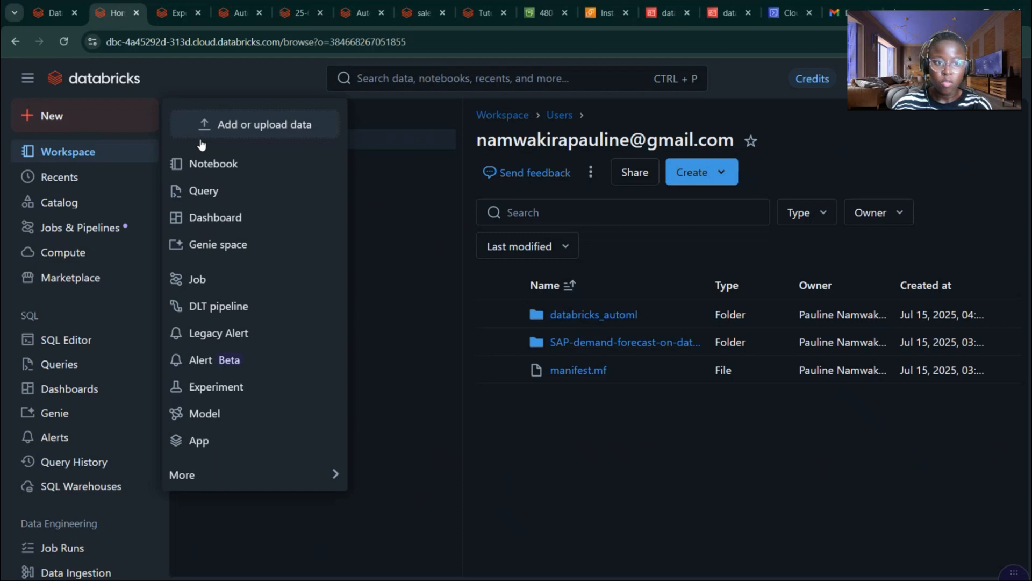
pyautogui.click(237, 164)
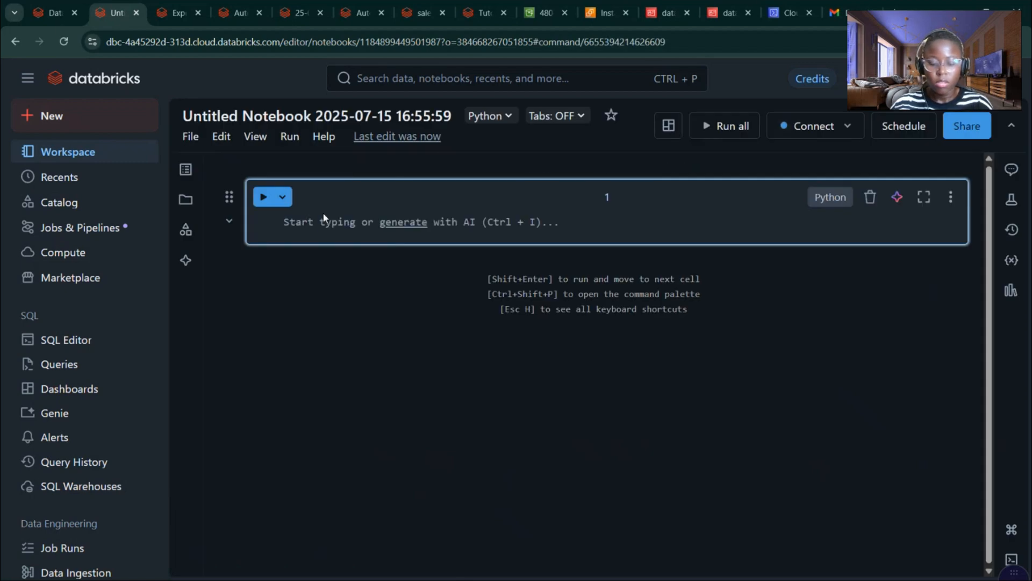
pyautogui.click(322, 225)
pyautogui.hotkey('ctrl', 'v')
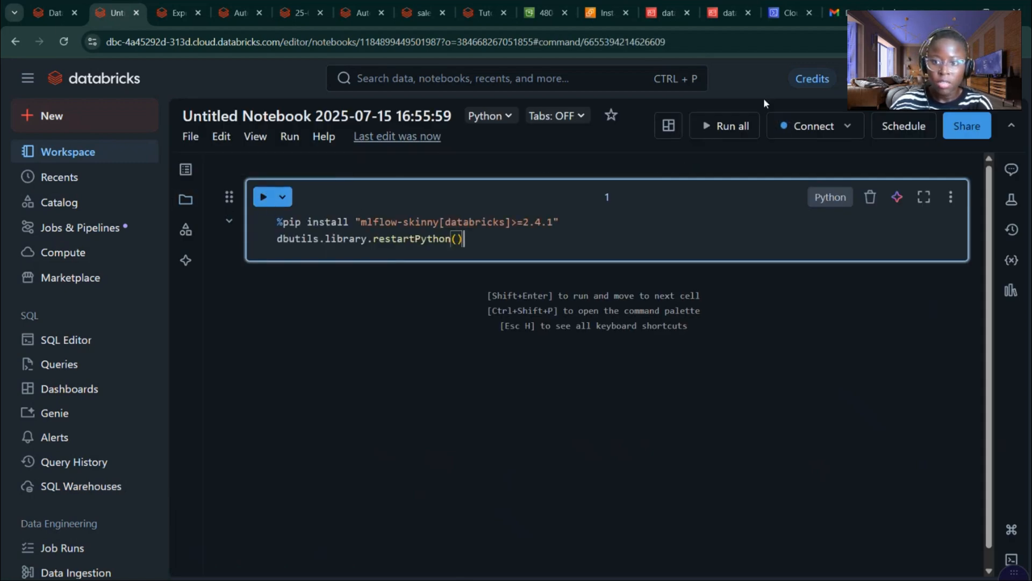
# Step: Attach the notebook to the personal cluster and run the mlflow-skinny install cell
pyautogui.click(800, 127)
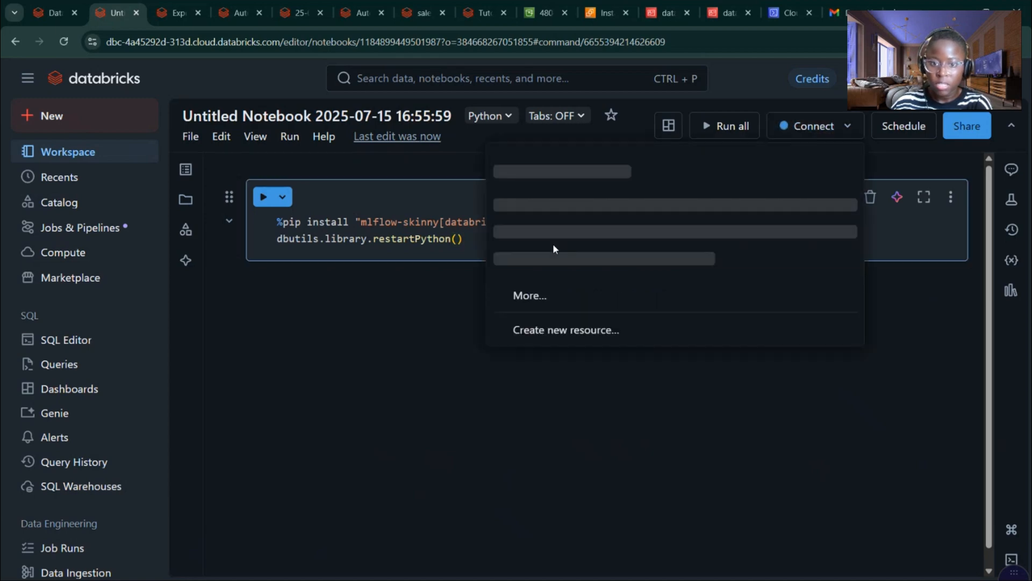
pyautogui.click(603, 186)
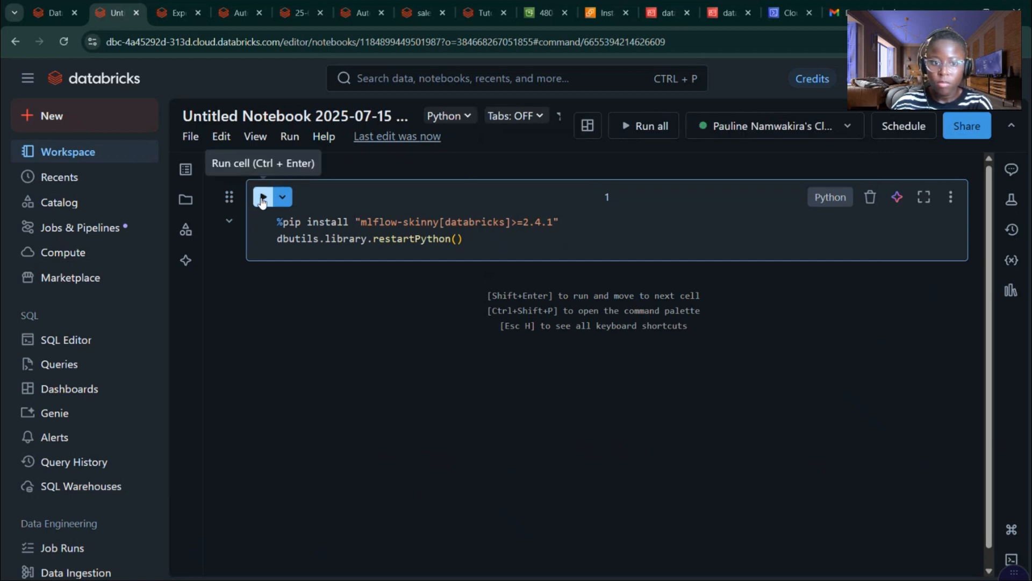
pyautogui.click(262, 199)
pyautogui.scroll(-3, 984, 452)
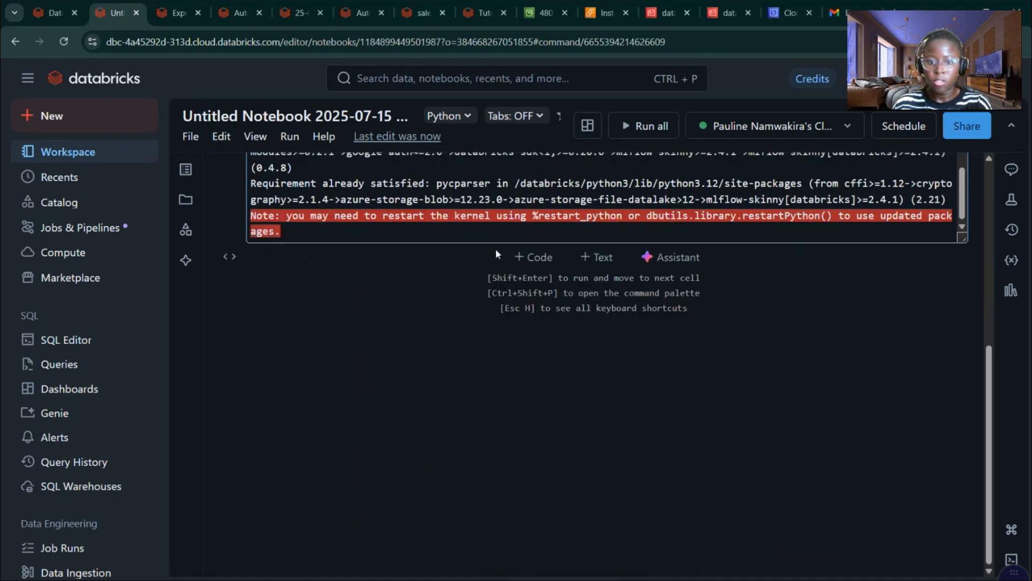
# Step: Add a code cell containing the mlflow model registration code and set its catalog to databricks_on_aws
pyautogui.click(532, 257)
pyautogui.hotkey('ctrl', 'v')
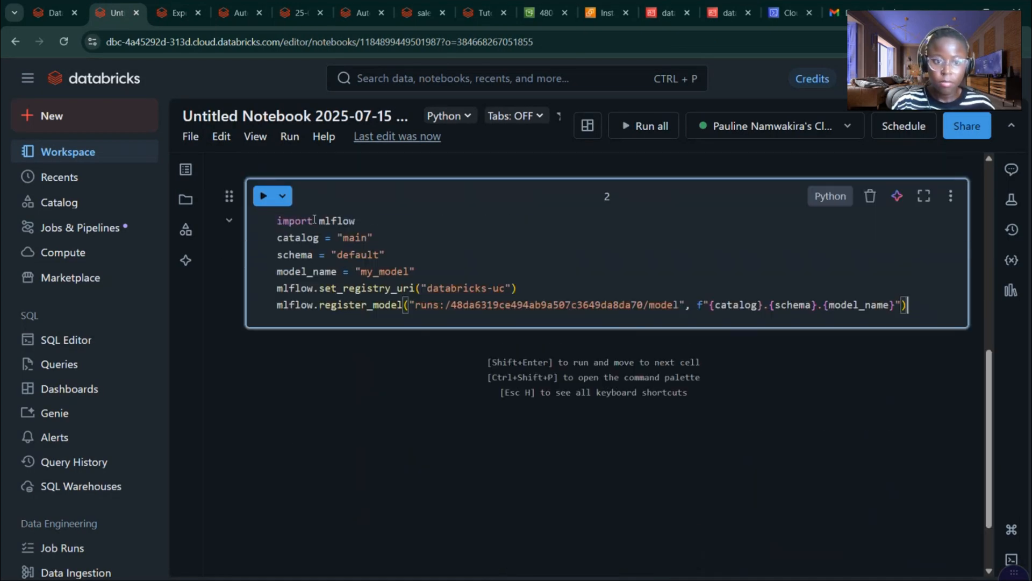
pyautogui.click(375, 237)
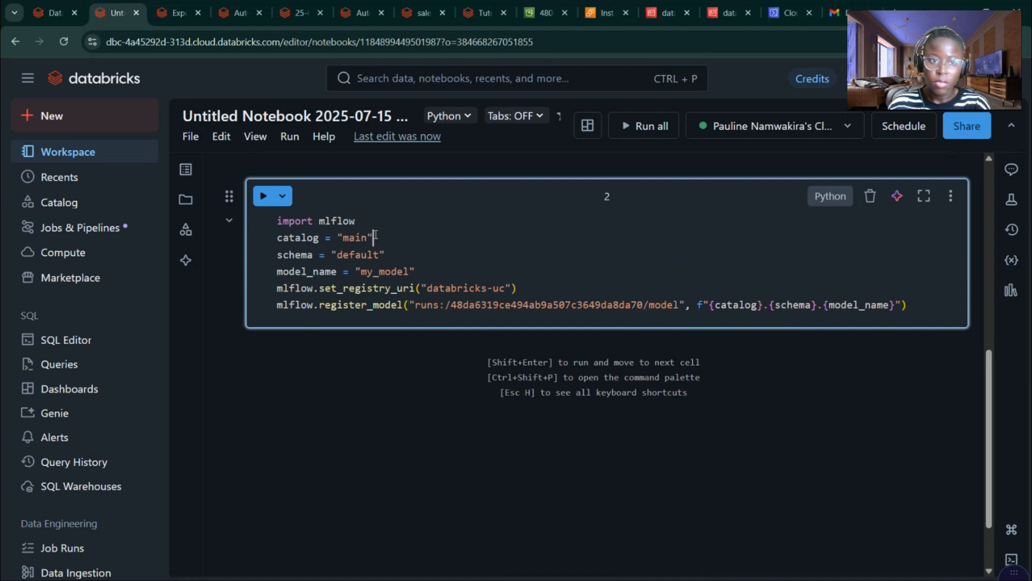
pyautogui.click(174, 16)
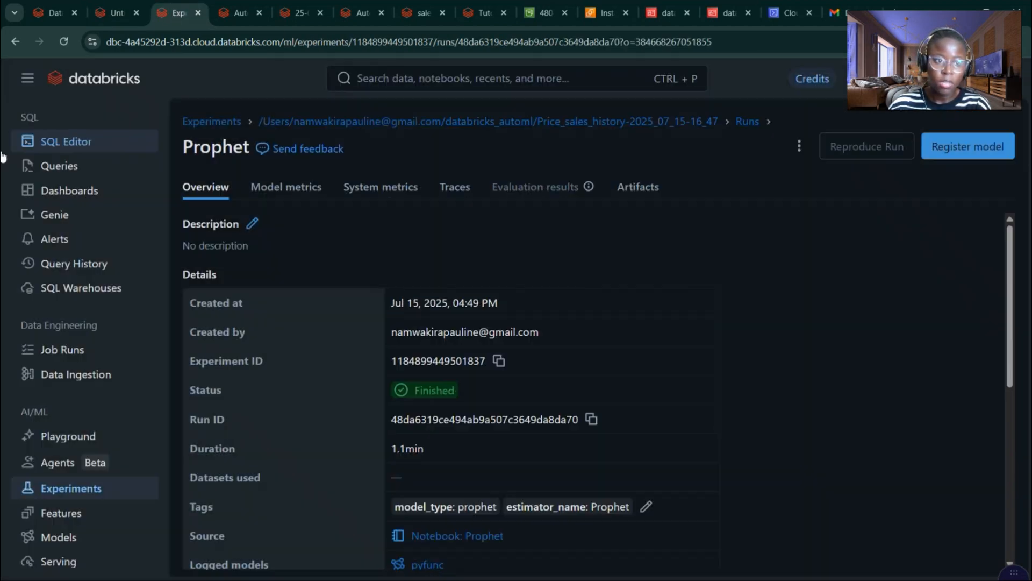
pyautogui.click(714, 100)
pyautogui.scroll(5, 69, 178)
pyautogui.click(60, 202)
pyautogui.click(115, 13)
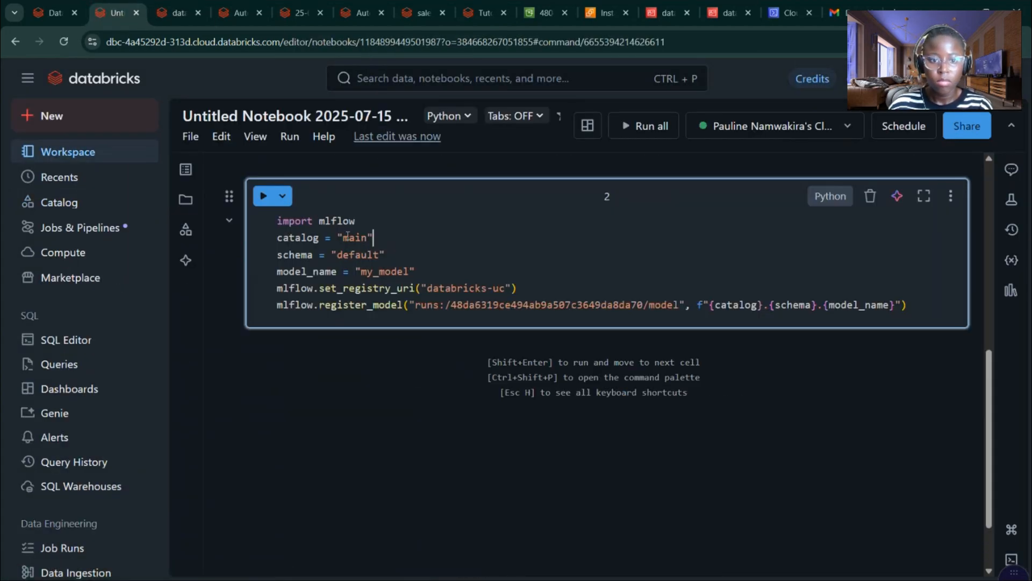
pyautogui.doubleClick(356, 238)
pyautogui.hotkey('ctrl', 'v')
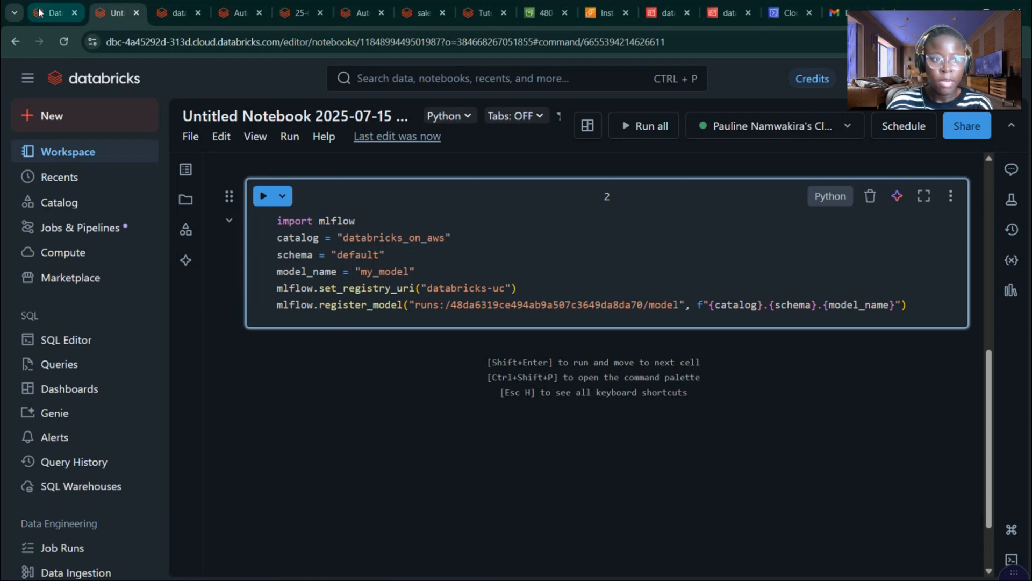
# Step: Set the schema in the registration code to sap_seminar and run the cell to register the model as my_model
pyautogui.click(41, 13)
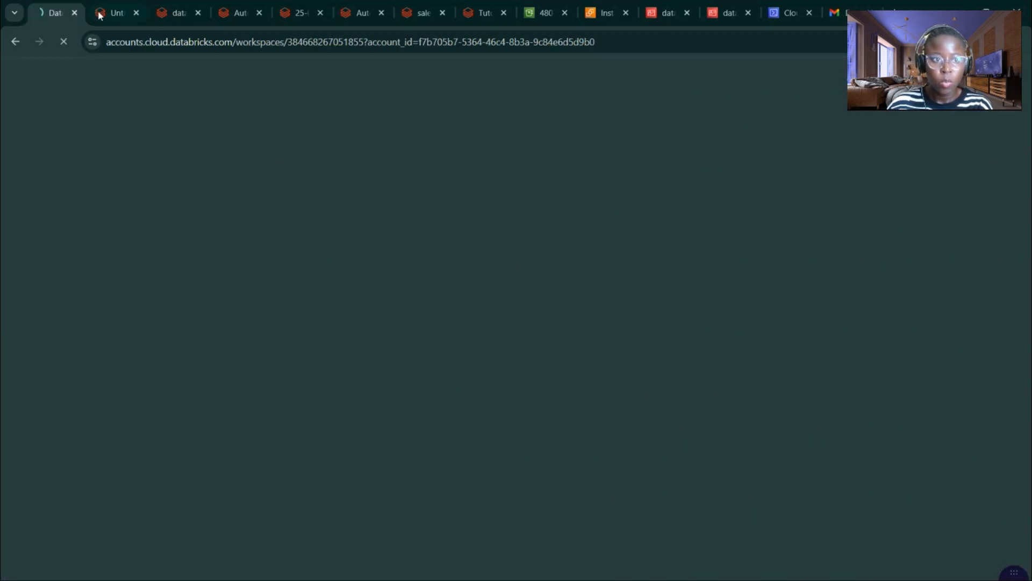
pyautogui.click(175, 14)
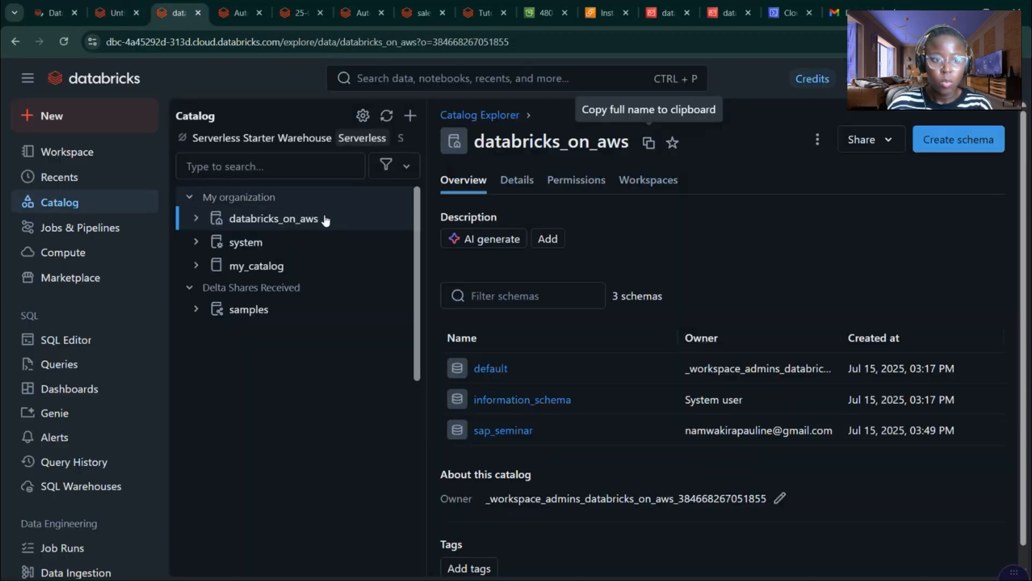
pyautogui.click(325, 221)
pyautogui.doubleClick(287, 293)
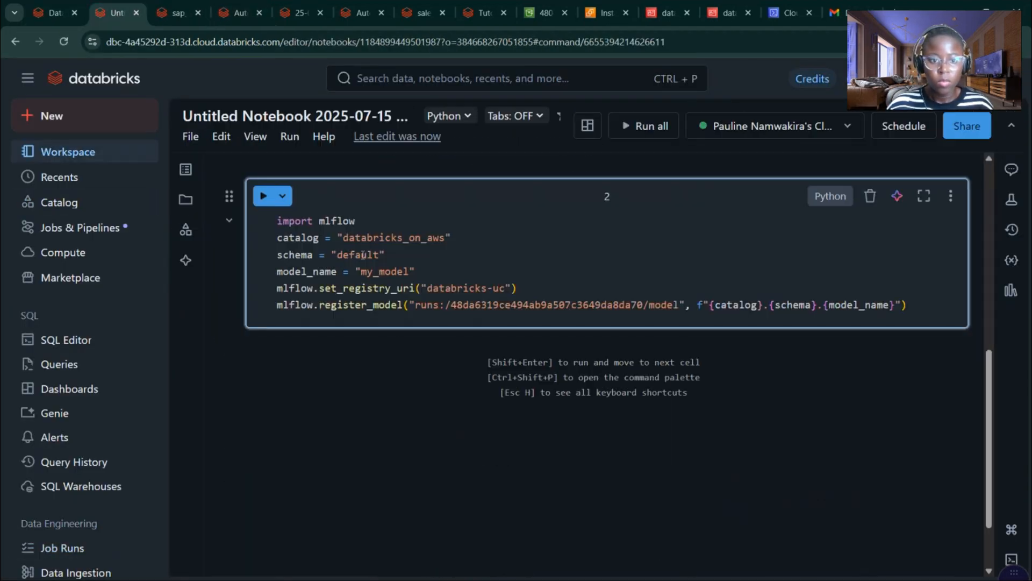
pyautogui.doubleClick(376, 255)
pyautogui.hotkey('ctrl', 'v')
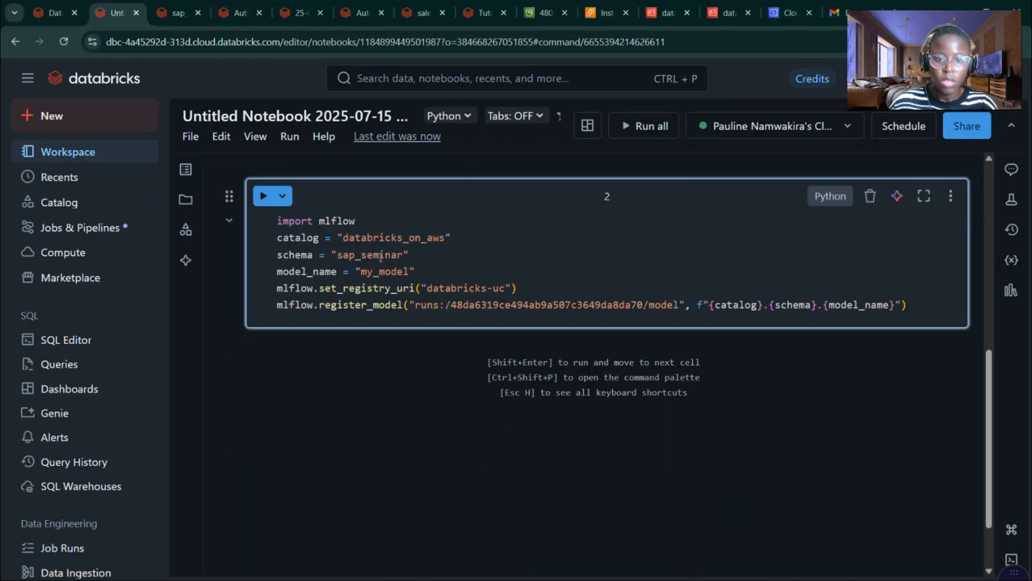
pyautogui.doubleClick(364, 272)
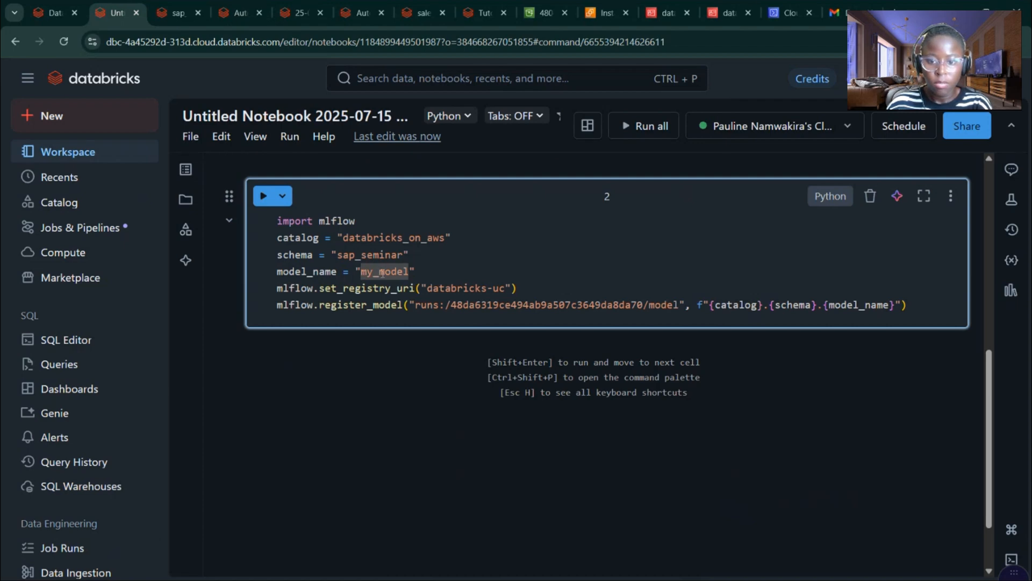
pyautogui.click(265, 197)
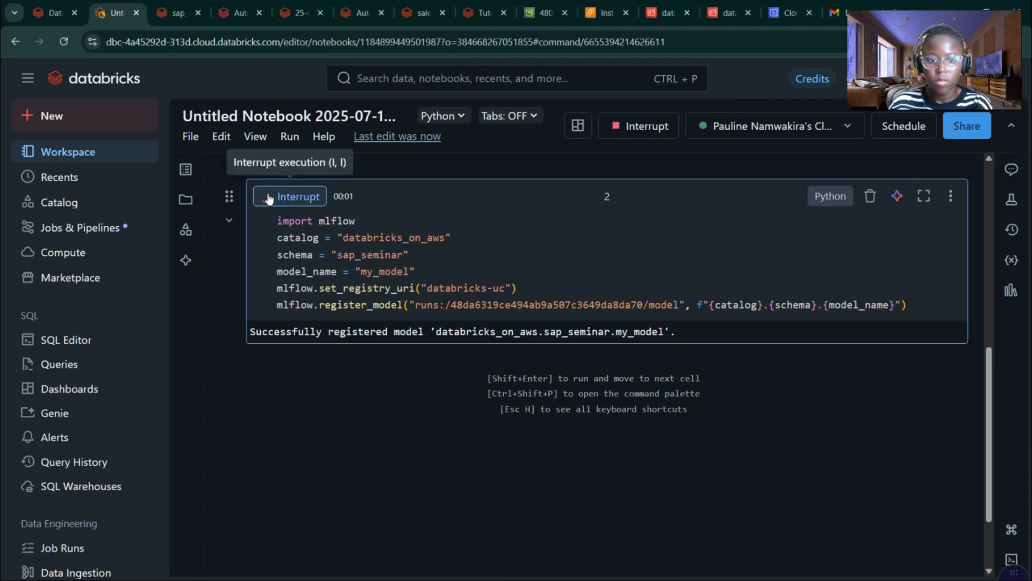
# Step: Refresh the catalog and examine the tables, volumes and models under the sap_seminar schema
pyautogui.click(166, 10)
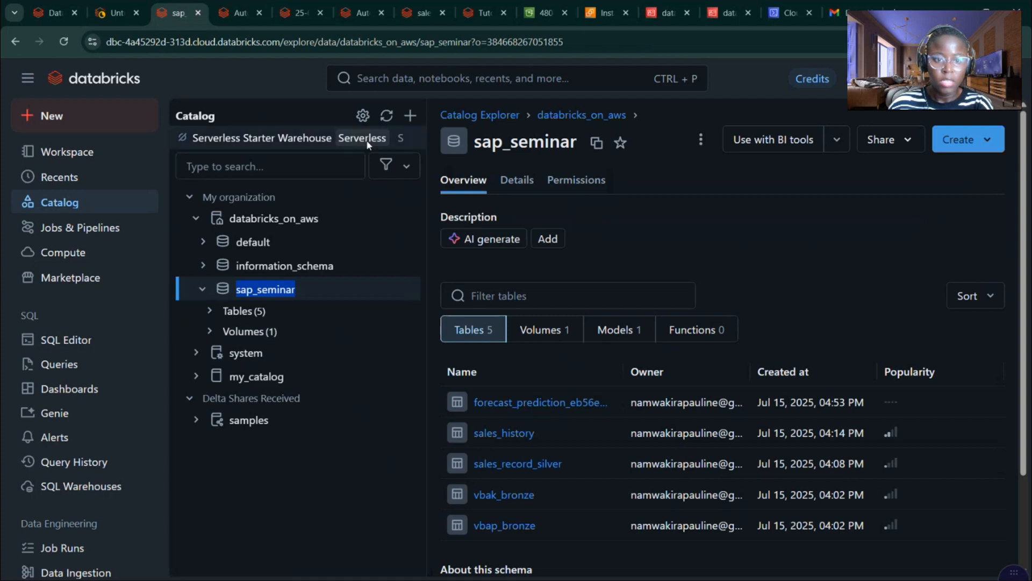
pyautogui.click(386, 117)
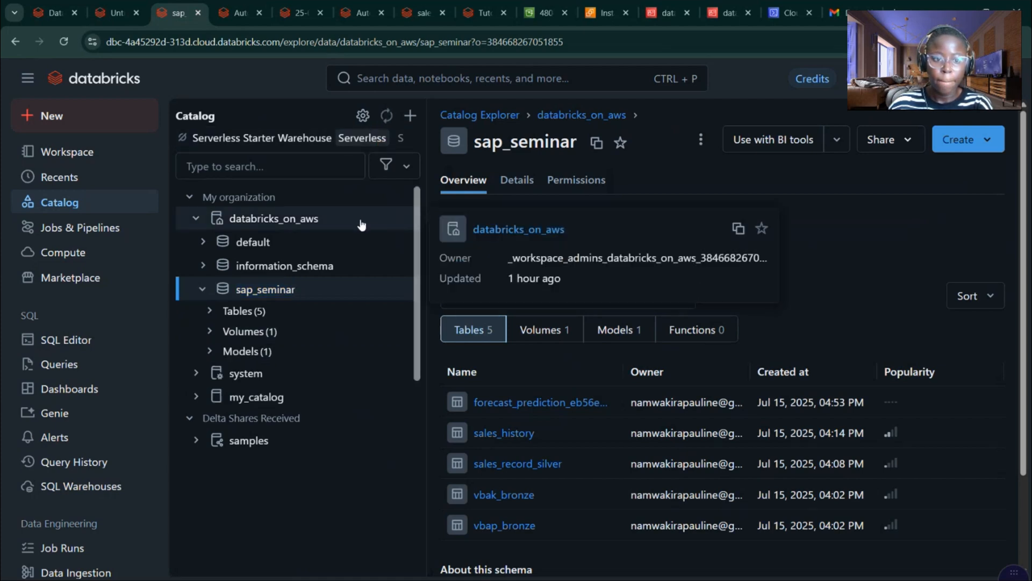
pyautogui.click(209, 311)
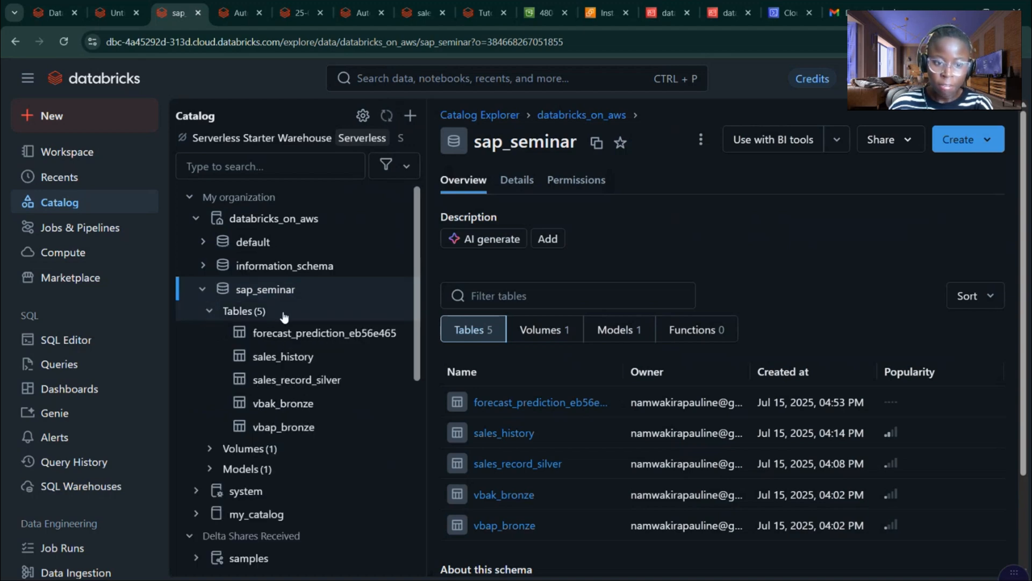
pyautogui.click(208, 448)
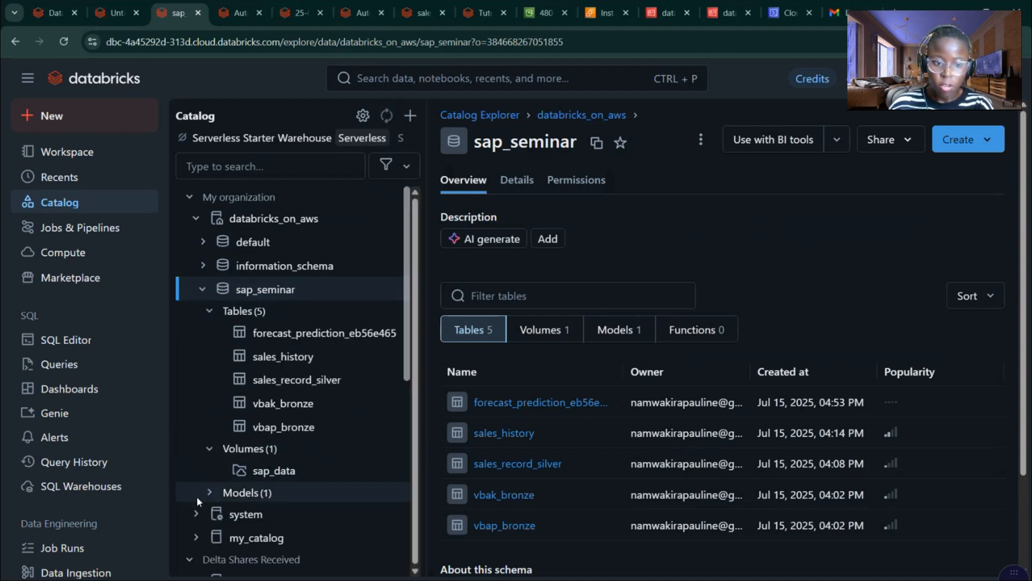
pyautogui.click(211, 493)
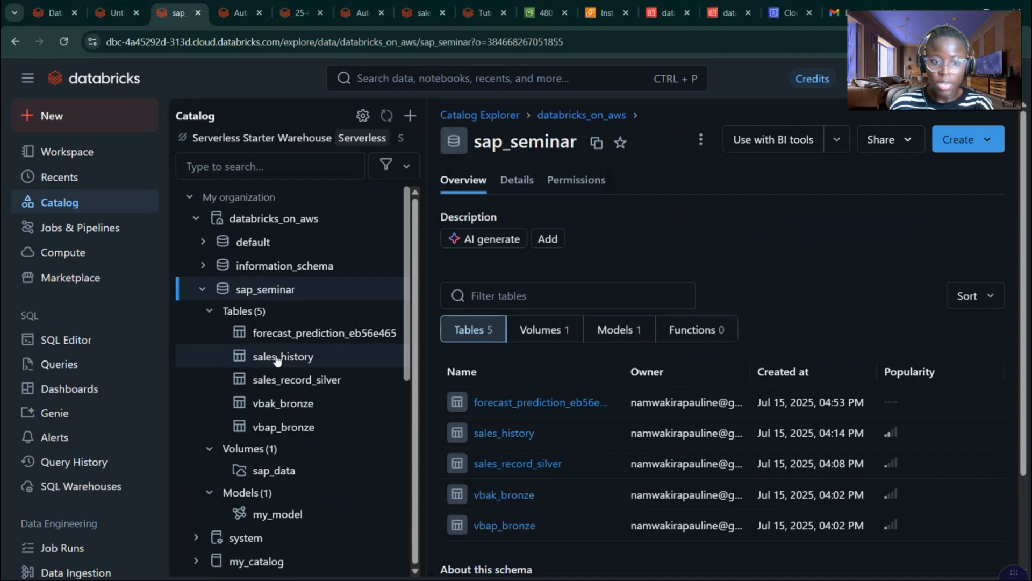
# Step: Open the sample data of the forecast_prediction_eb56e465 table and start the Serverless Starter Warehouse for it
pyautogui.moveTo(313, 337)
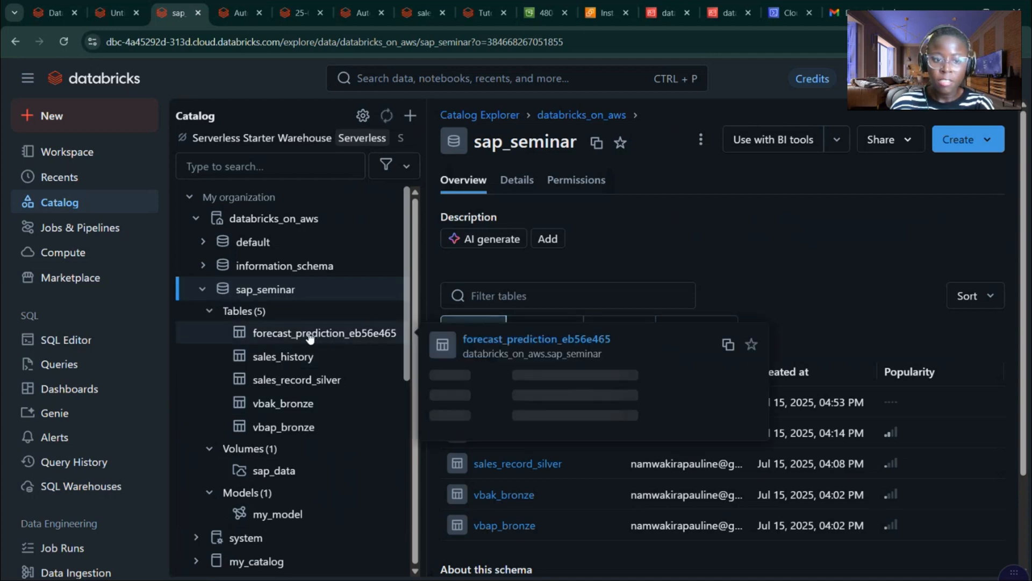
pyautogui.click(310, 336)
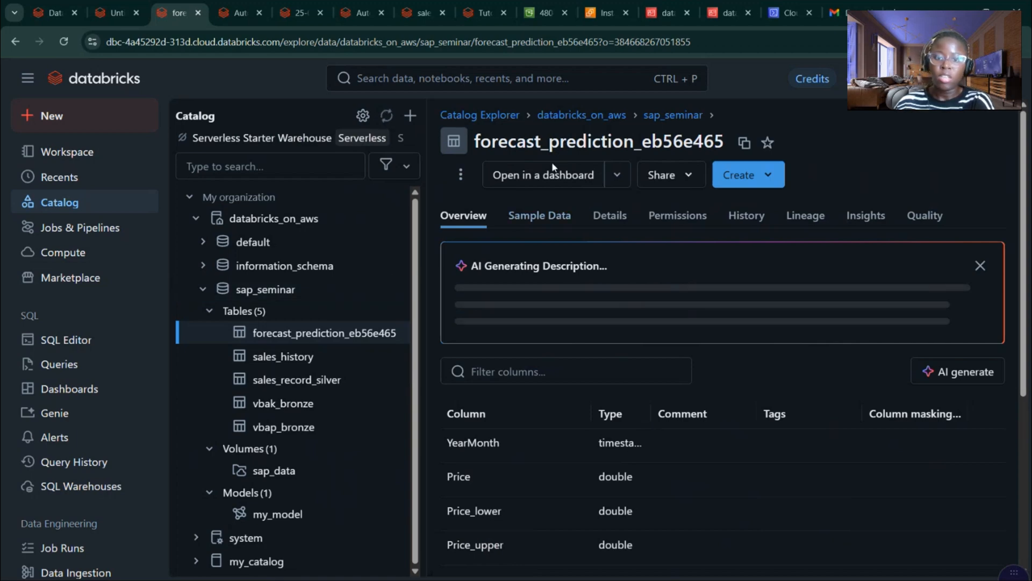
pyautogui.click(556, 221)
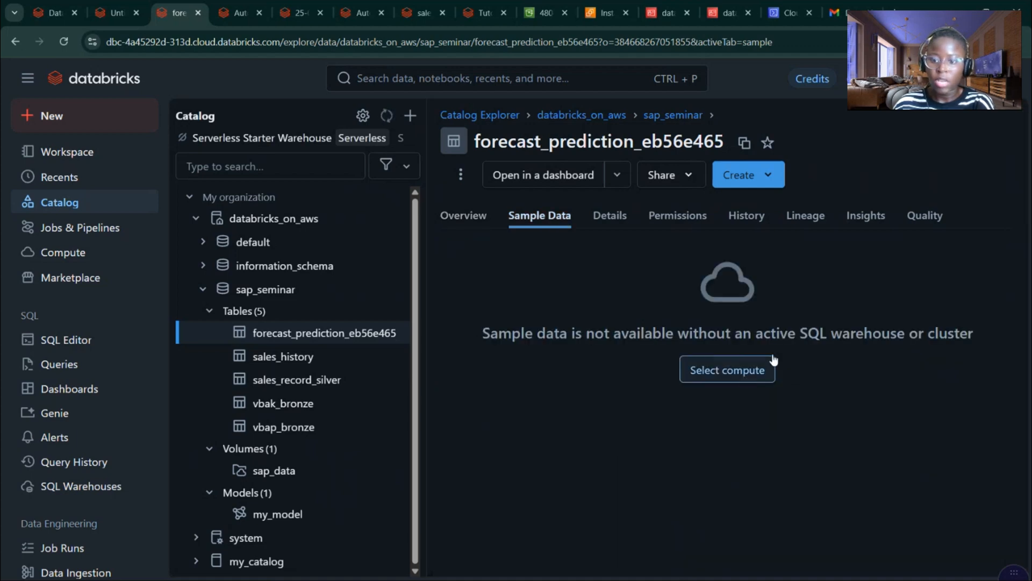
pyautogui.click(747, 369)
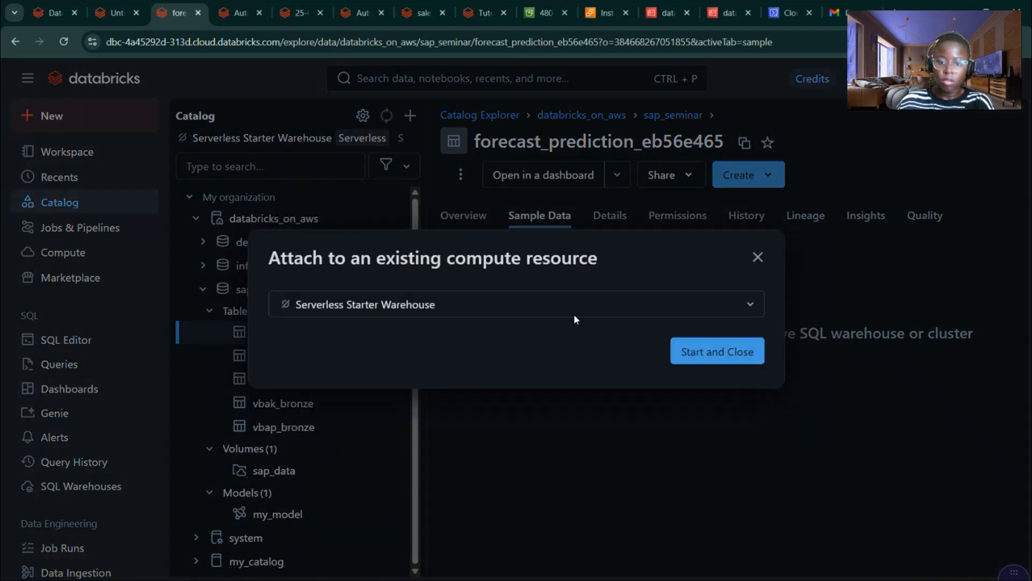
pyautogui.click(485, 310)
pyautogui.click(725, 352)
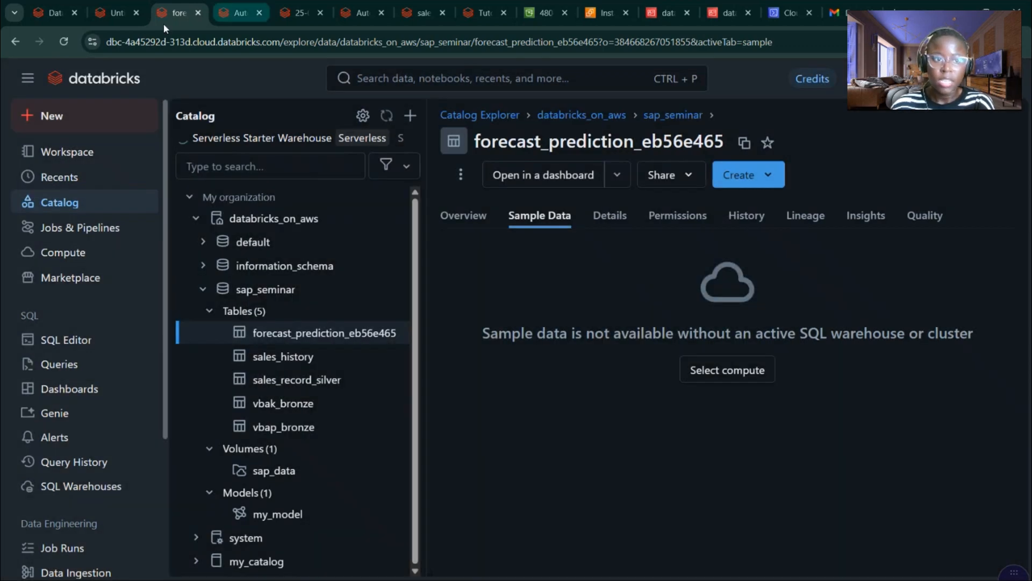
# Step: Set catalog_name to databricks_on_aws in the notebook's data mart section, then run that cell and the sap_seminar schema cell
pyautogui.click(102, 16)
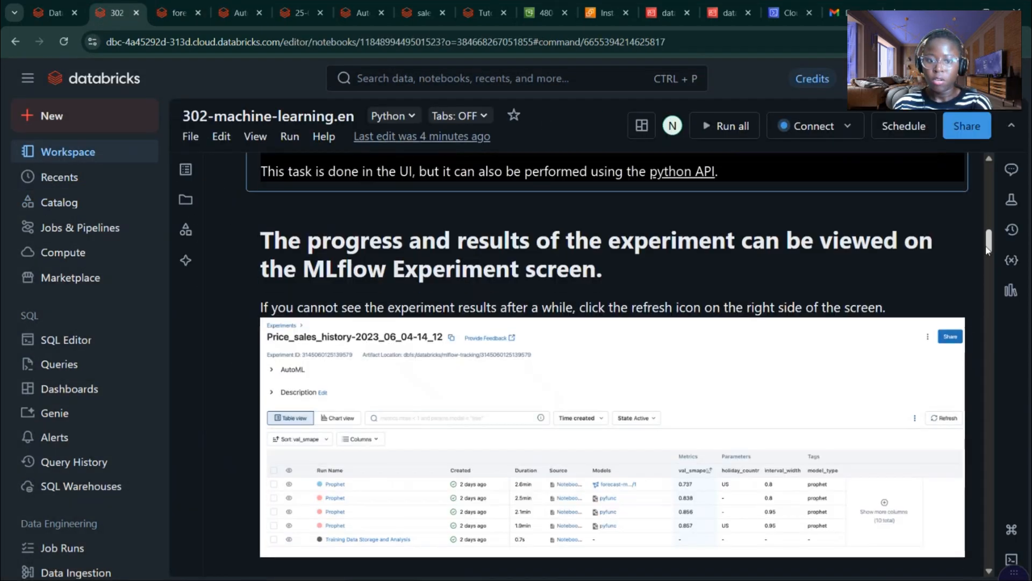
pyautogui.moveTo(987, 247); pyautogui.dragTo(994, 479)
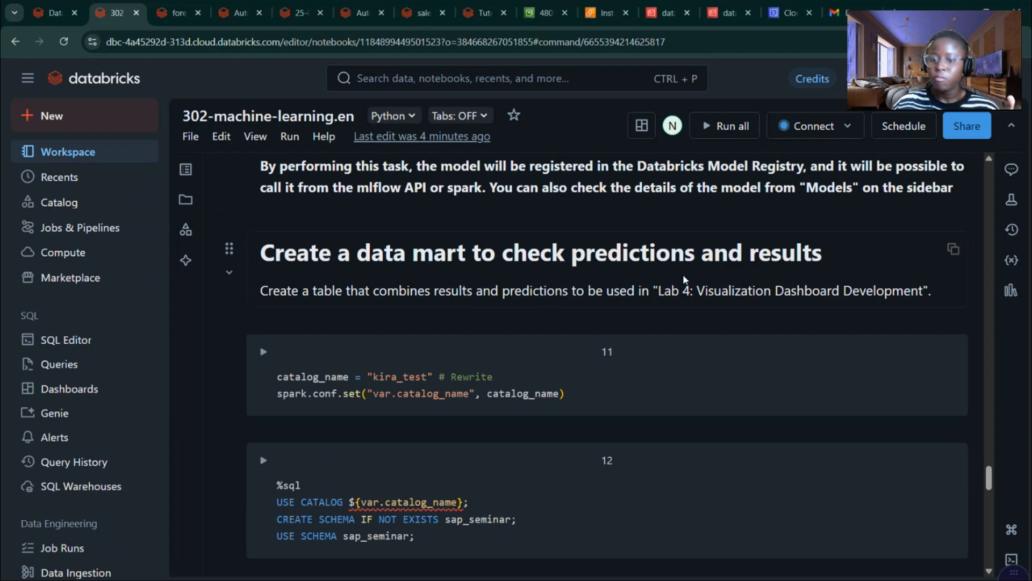
pyautogui.scroll(-2, 992, 488)
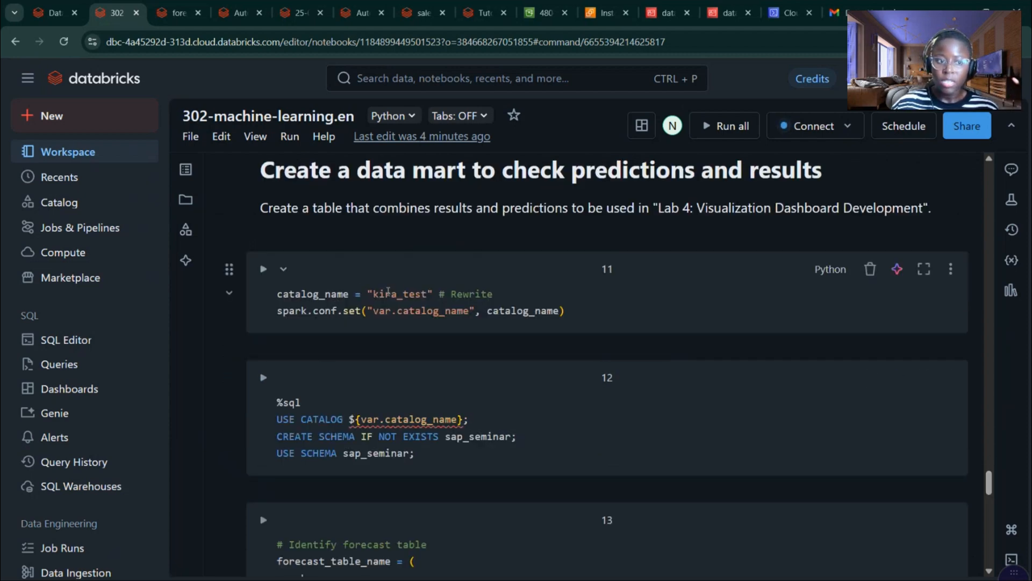
pyautogui.doubleClick(420, 293)
pyautogui.write('databricks_on_aws')
pyautogui.hotkey('ctrl', 'Return')
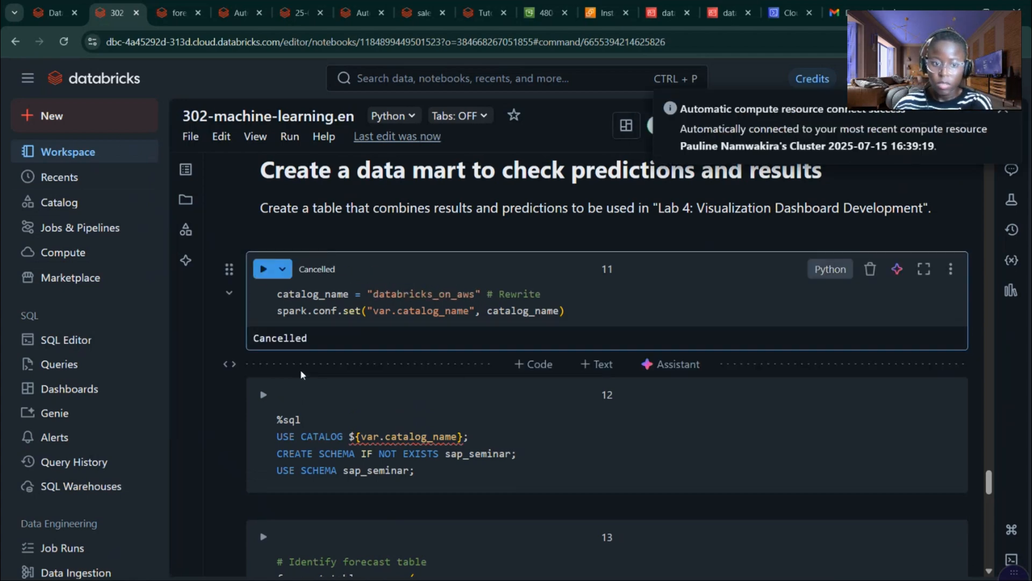
pyautogui.click(263, 378)
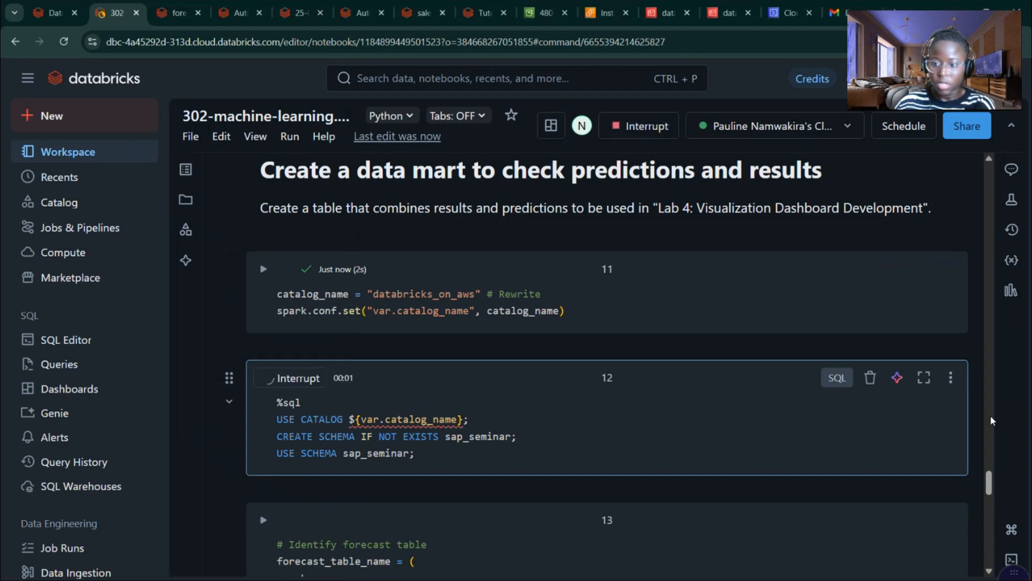
# Step: Run the cell that identifies the forecast table and compare its output with the forecast_prediction_% filter
pyautogui.moveTo(991, 477); pyautogui.dragTo(991, 495)
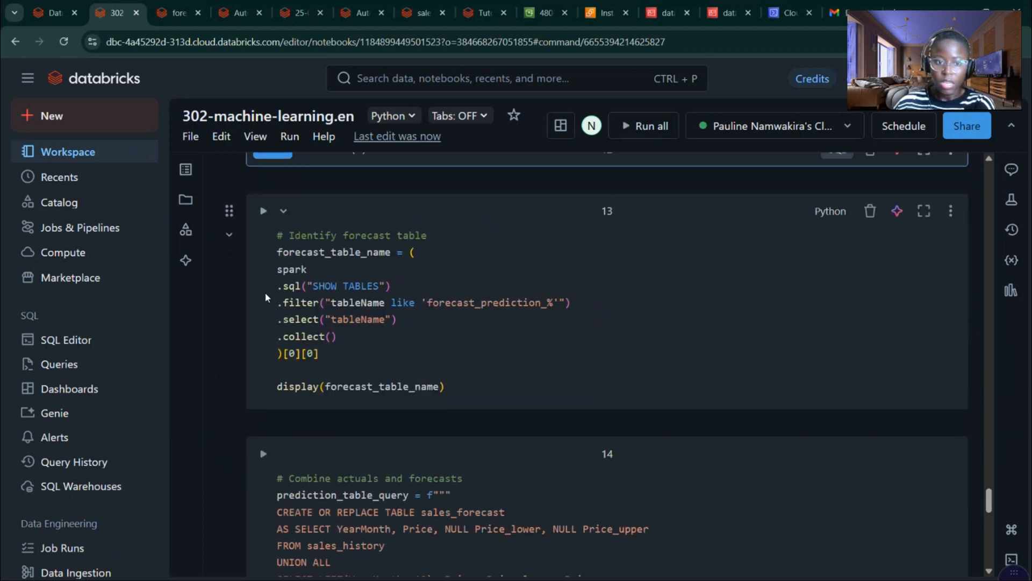
pyautogui.click(263, 211)
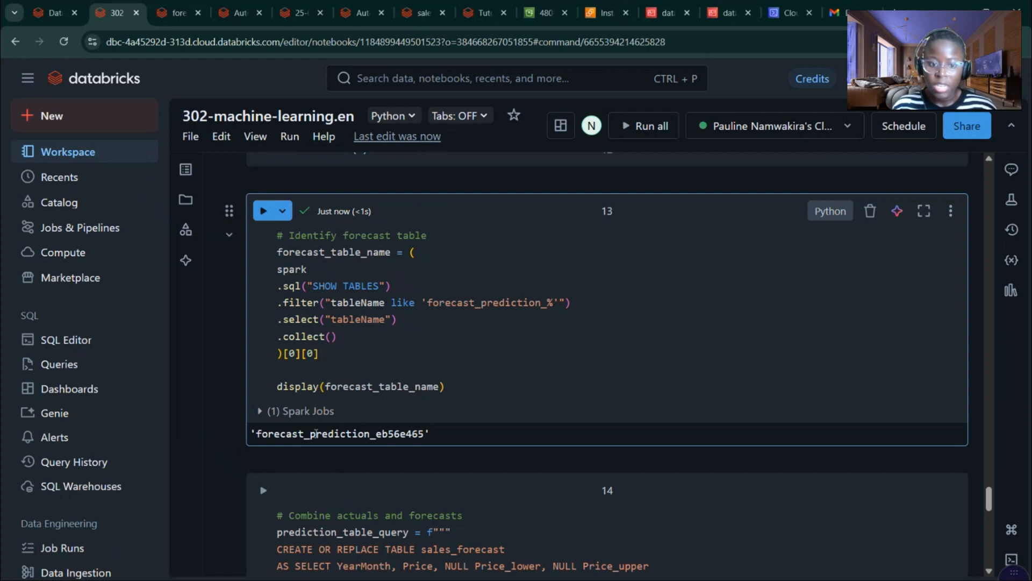
pyautogui.moveTo(369, 434); pyautogui.dragTo(263, 436)
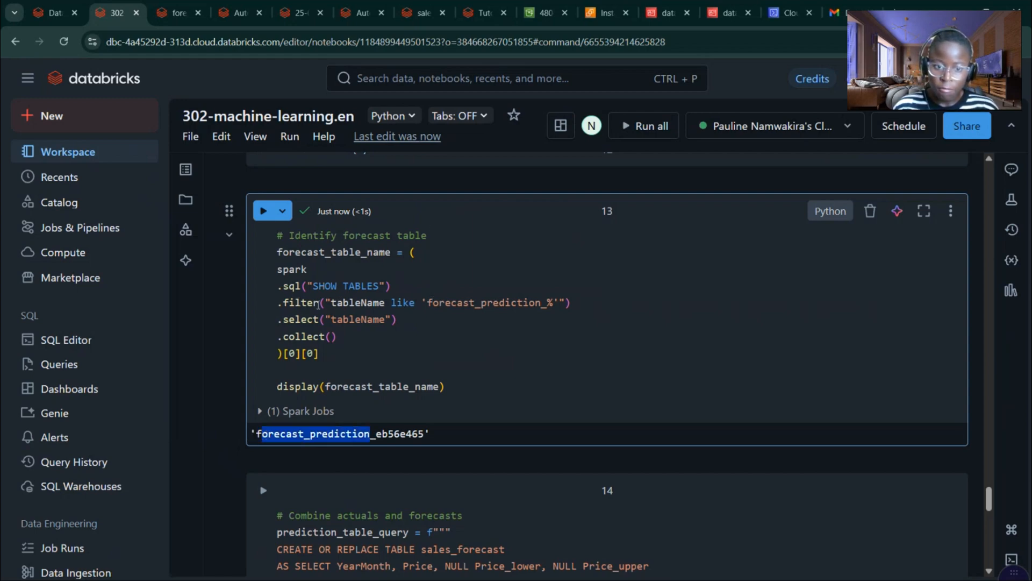
pyautogui.moveTo(428, 302); pyautogui.dragTo(547, 302)
# Step: Review and run the query that combines sales_history with the forecast table into the sales_forecast table
pyautogui.moveTo(988, 497); pyautogui.dragTo(991, 517)
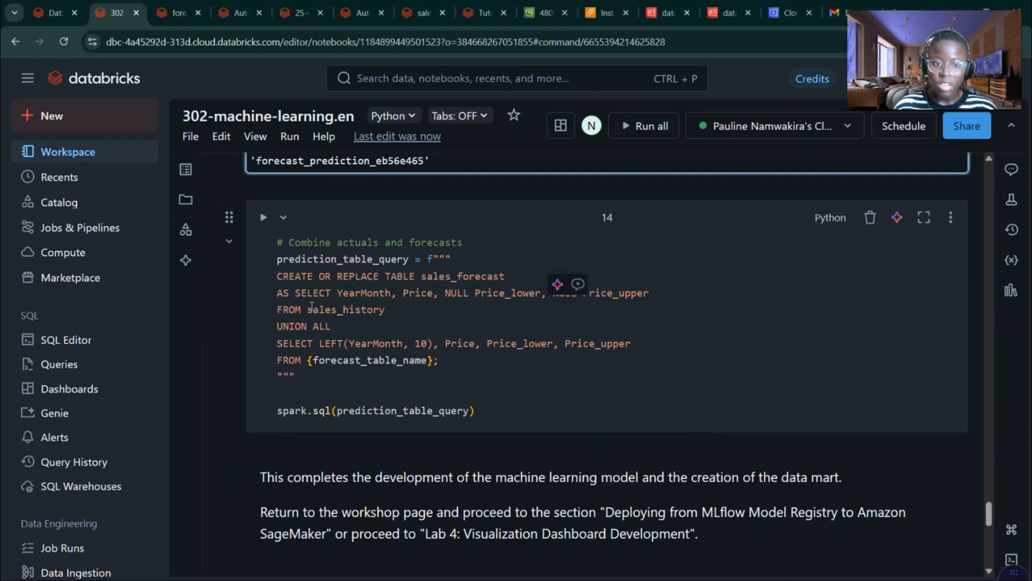
pyautogui.doubleClick(370, 309)
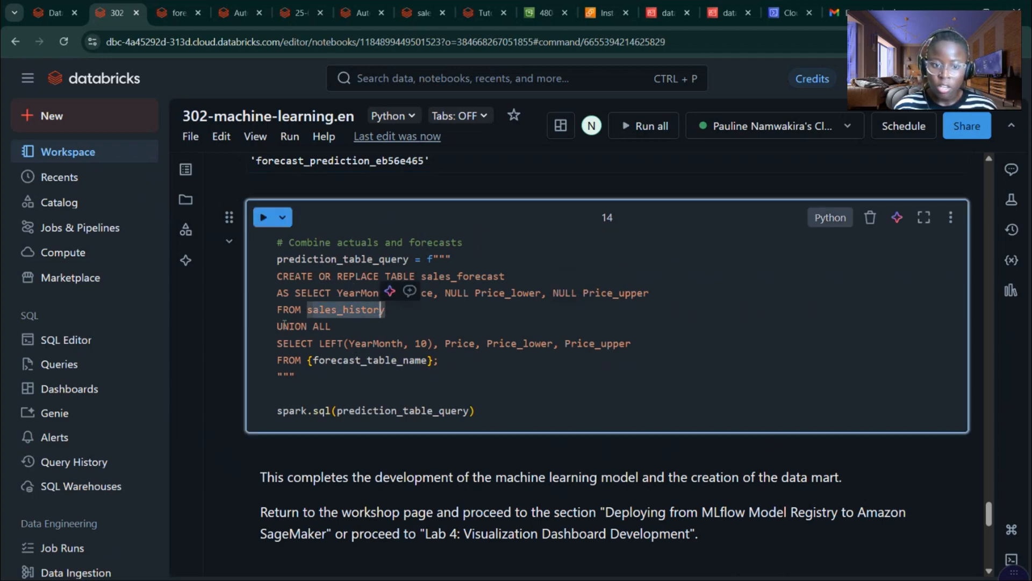
pyautogui.moveTo(314, 359); pyautogui.dragTo(429, 361)
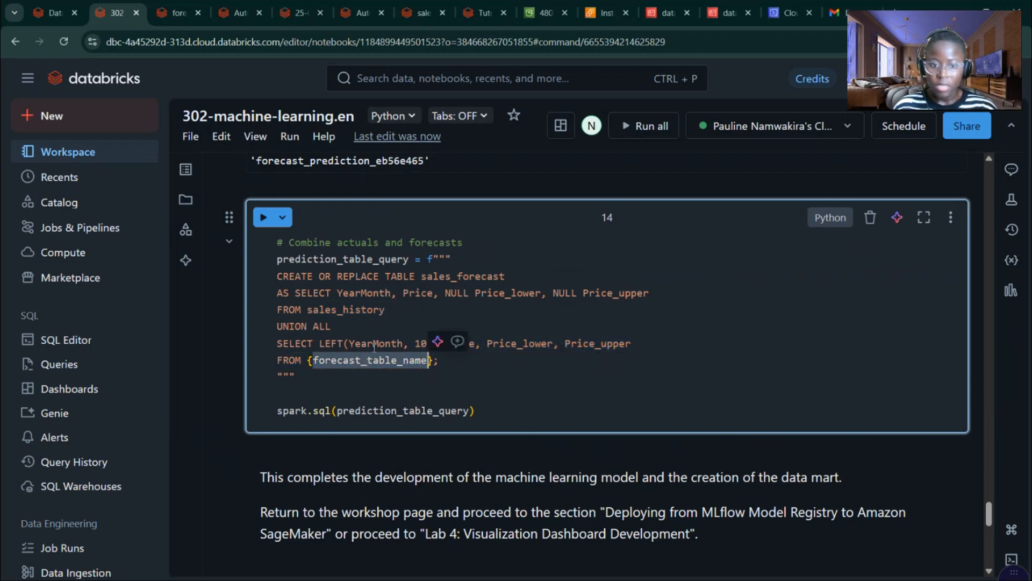
pyautogui.moveTo(421, 277); pyautogui.dragTo(518, 274)
pyautogui.click(263, 218)
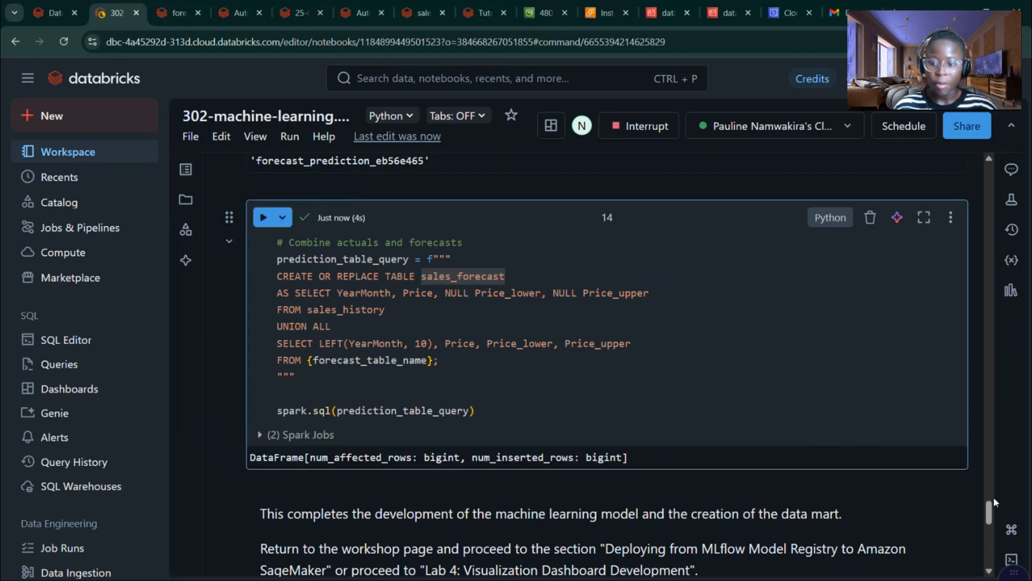
pyautogui.moveTo(991, 508)
pyautogui.mouseDown()
pyautogui.moveTo(995, 522)
pyautogui.moveTo(996, 512)
pyautogui.mouseUp()
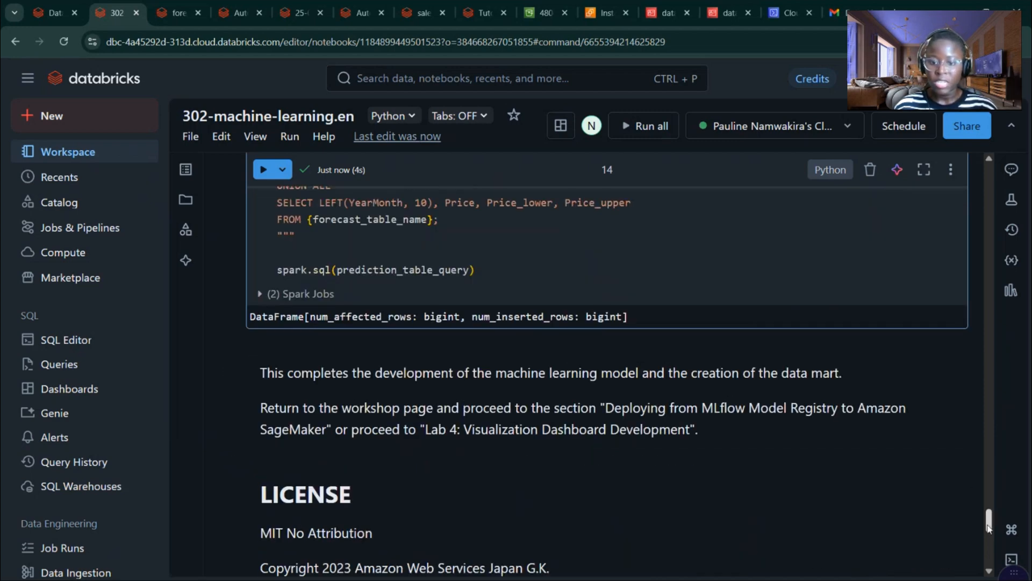
pyautogui.moveTo(988, 530); pyautogui.dragTo(993, 520)
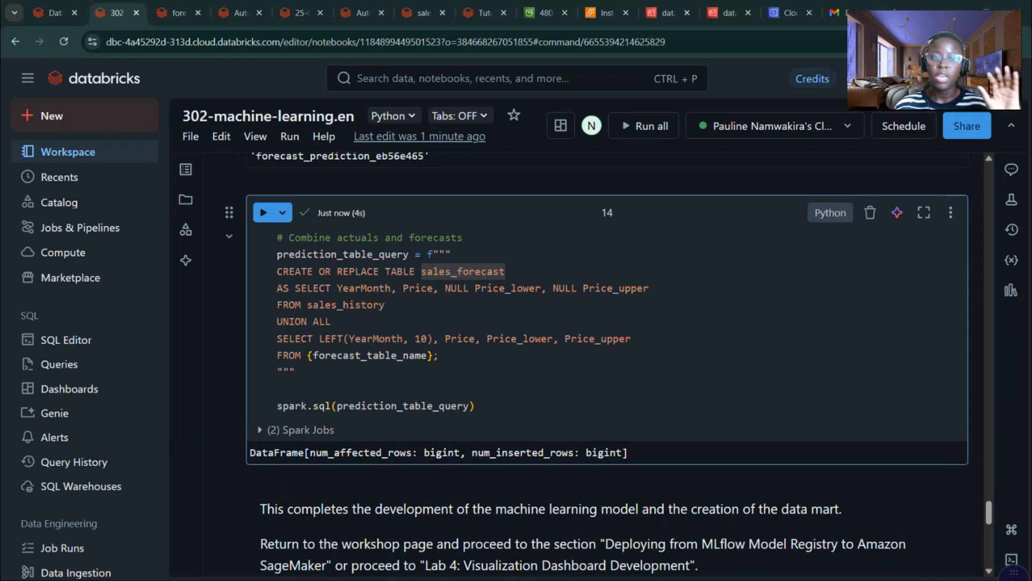
# Step: Switch to QuickSight and start a new dataset from a new Databricks data source
pyautogui.click(543, 12)
pyautogui.click(331, 72)
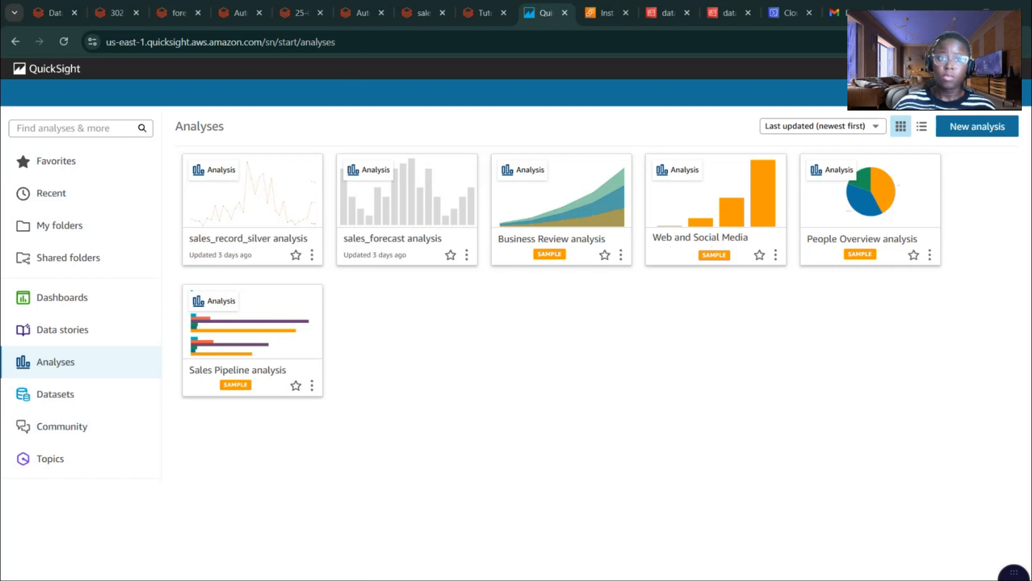
pyautogui.click(92, 402)
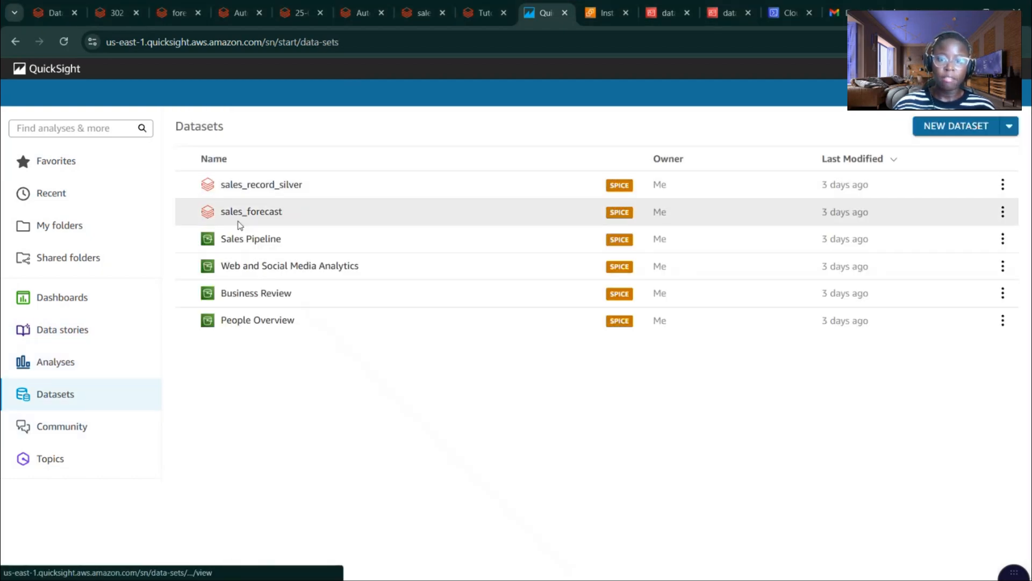
pyautogui.click(930, 126)
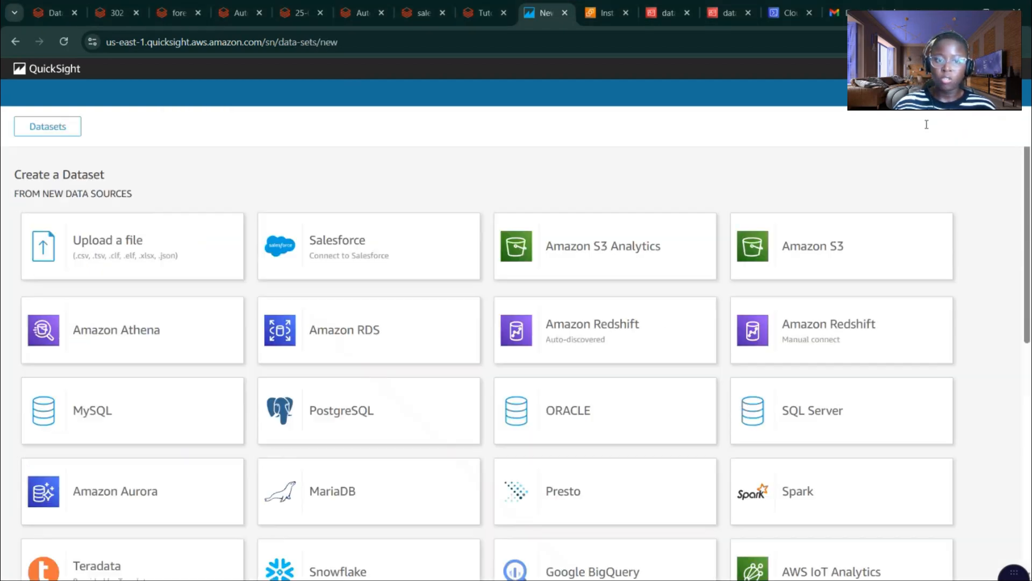
pyautogui.scroll(-9, 1020, 178)
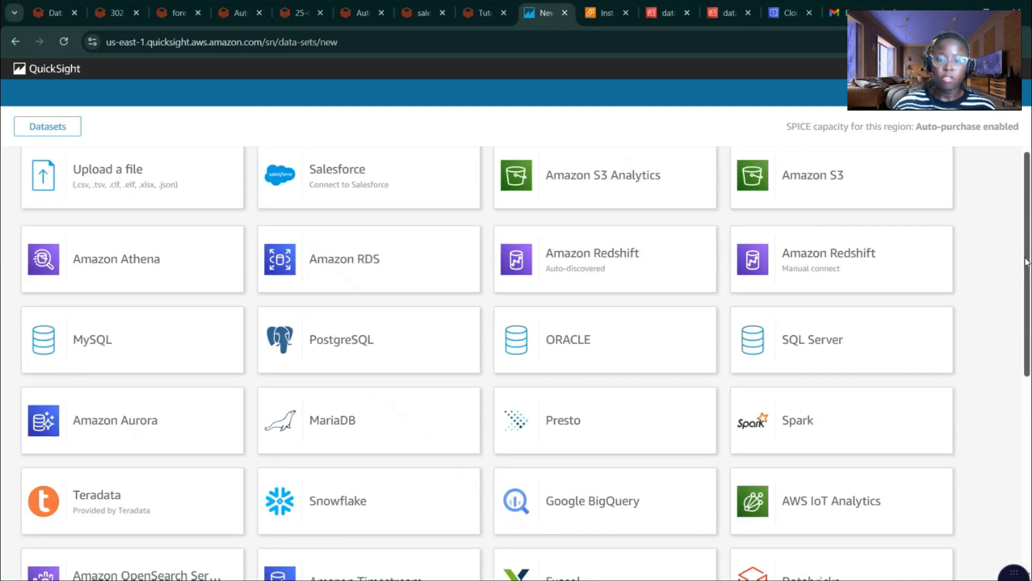
pyautogui.scroll(7, 1003, 431)
pyautogui.scroll(1, 1020, 188)
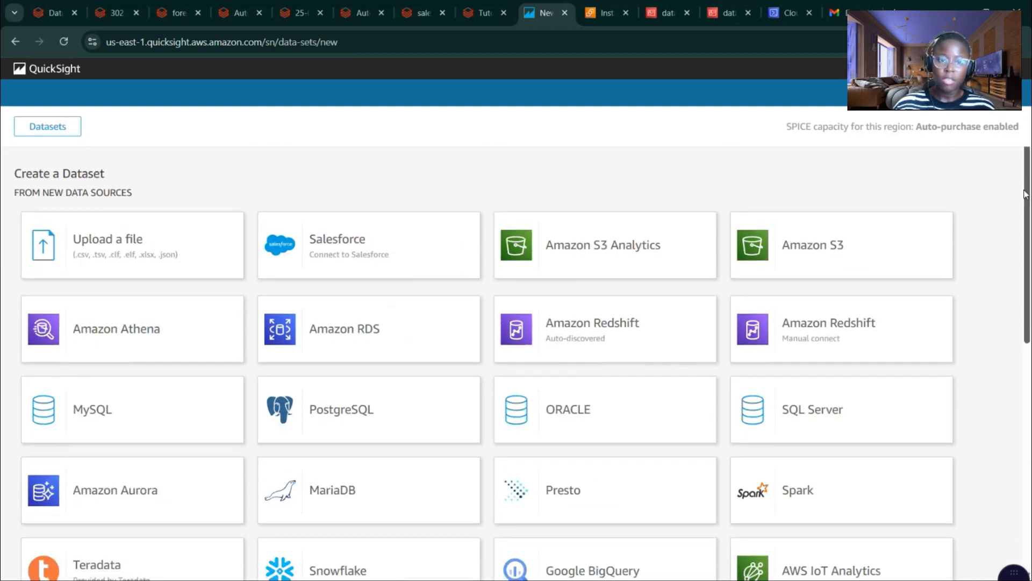
pyautogui.scroll(-1, 1024, 215)
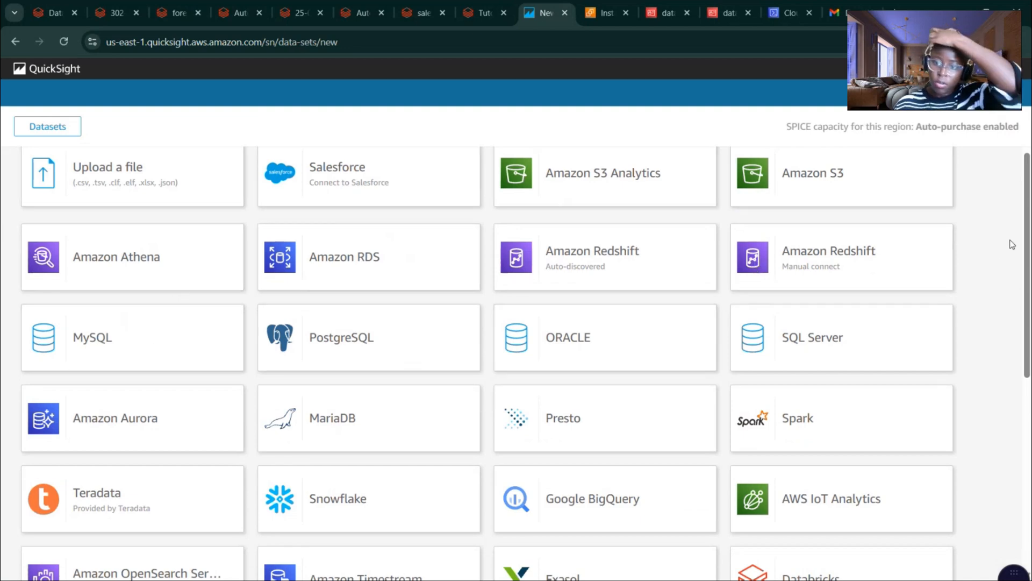
pyautogui.moveTo(1026, 248); pyautogui.dragTo(1027, 372)
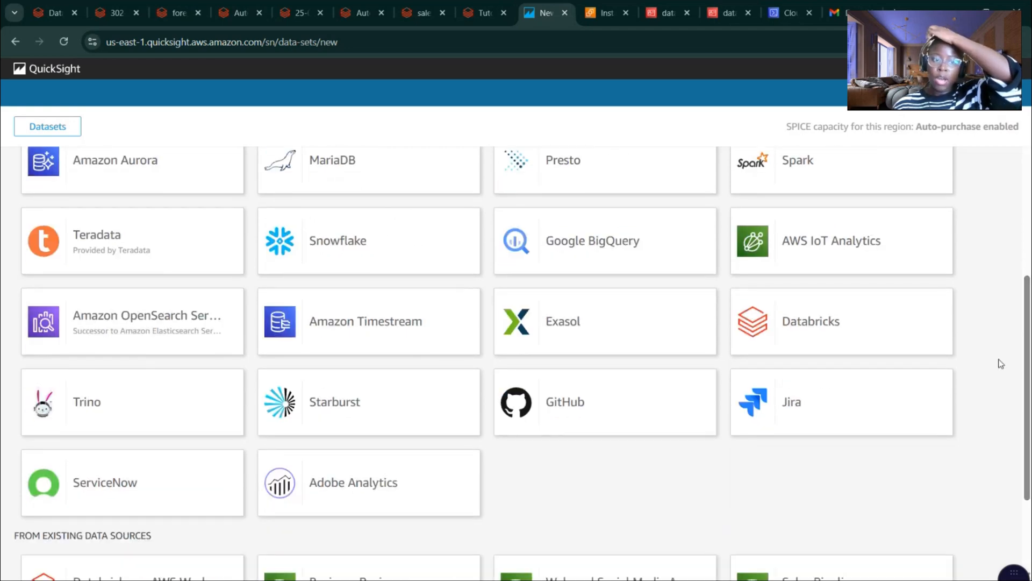
pyautogui.click(801, 322)
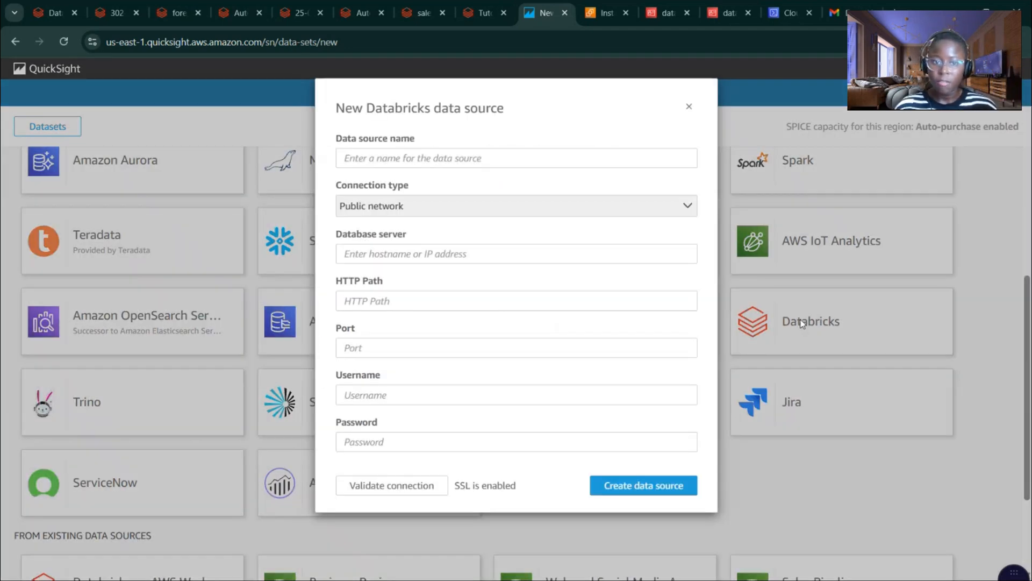
# Step: Name the new data source Databricks on AWS
pyautogui.click(415, 157)
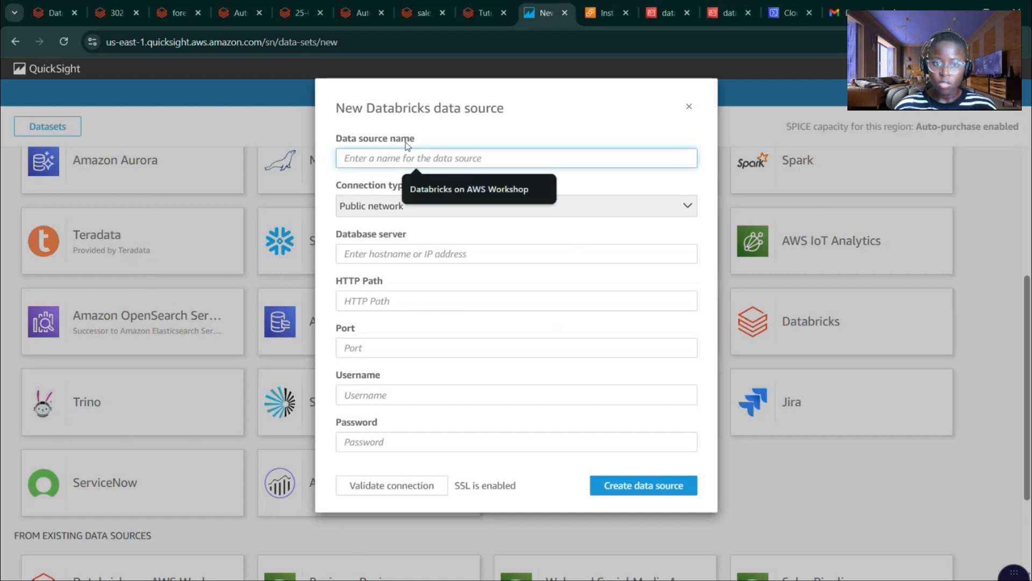
pyautogui.click(442, 194)
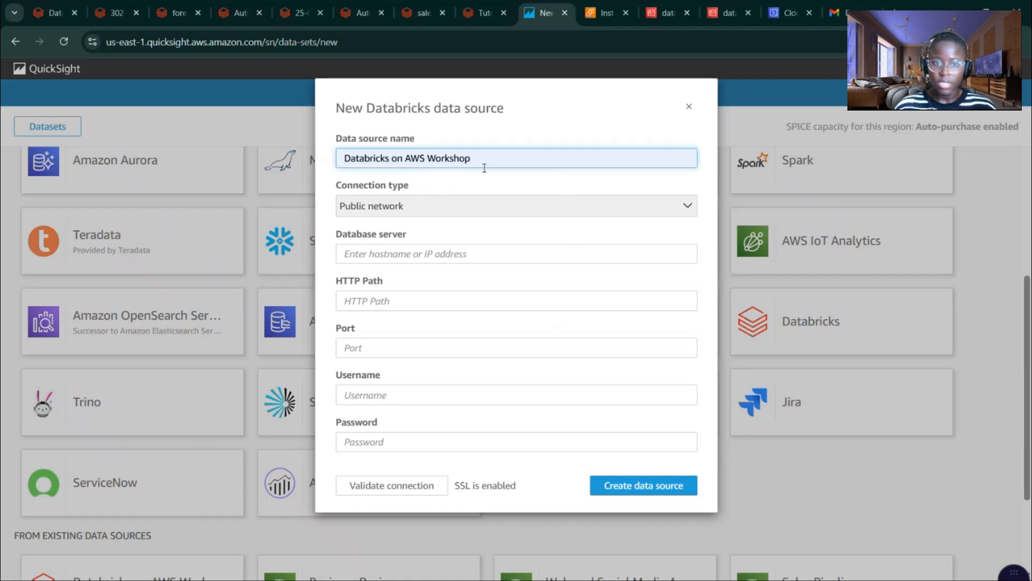
pyautogui.press('BackSpace')
pyautogui.press('BackSpace')
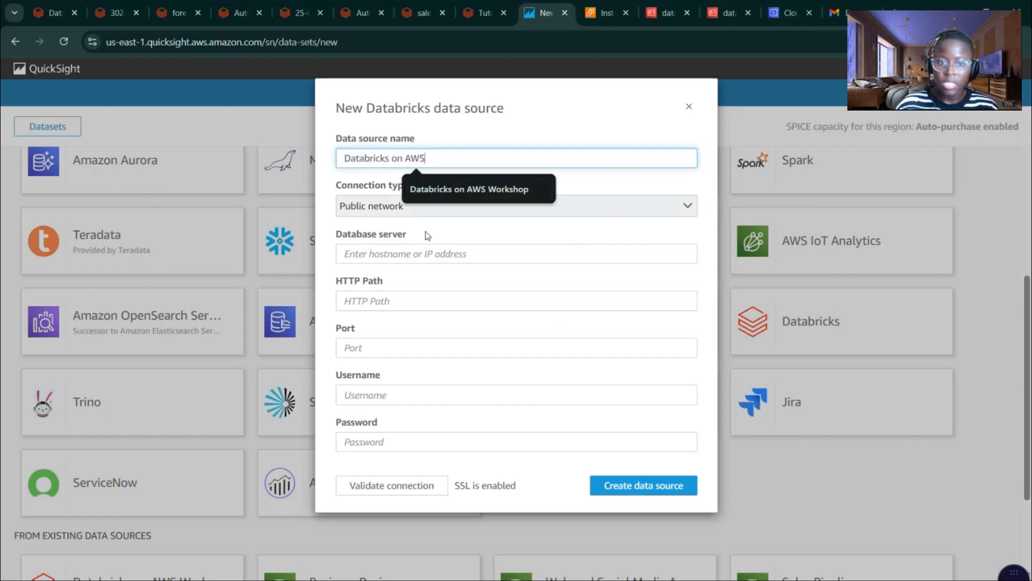
# Step: Check which connection details the data source requires: database server, HTTP path, port, username and password
pyautogui.click(406, 254)
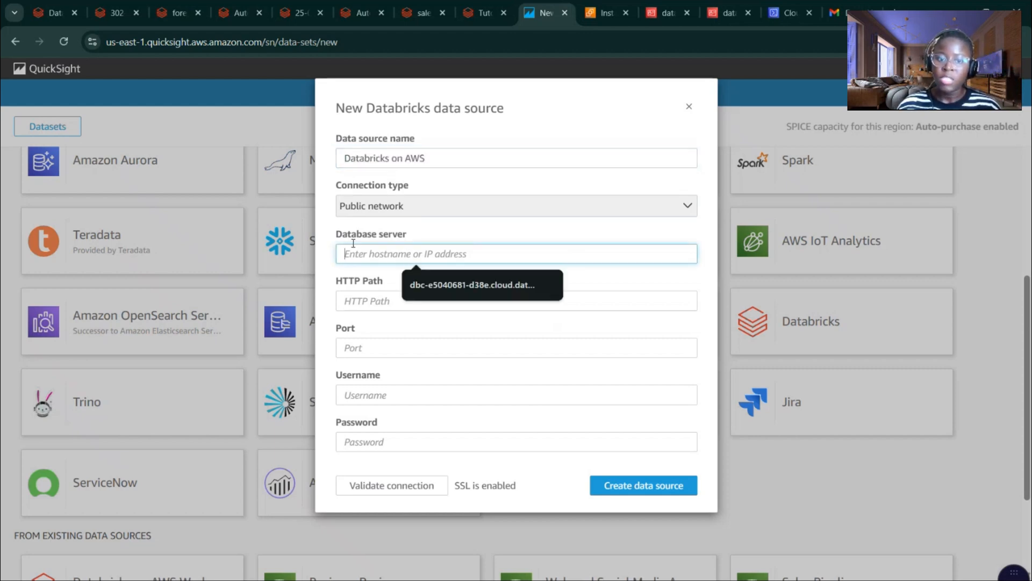
pyautogui.click(378, 302)
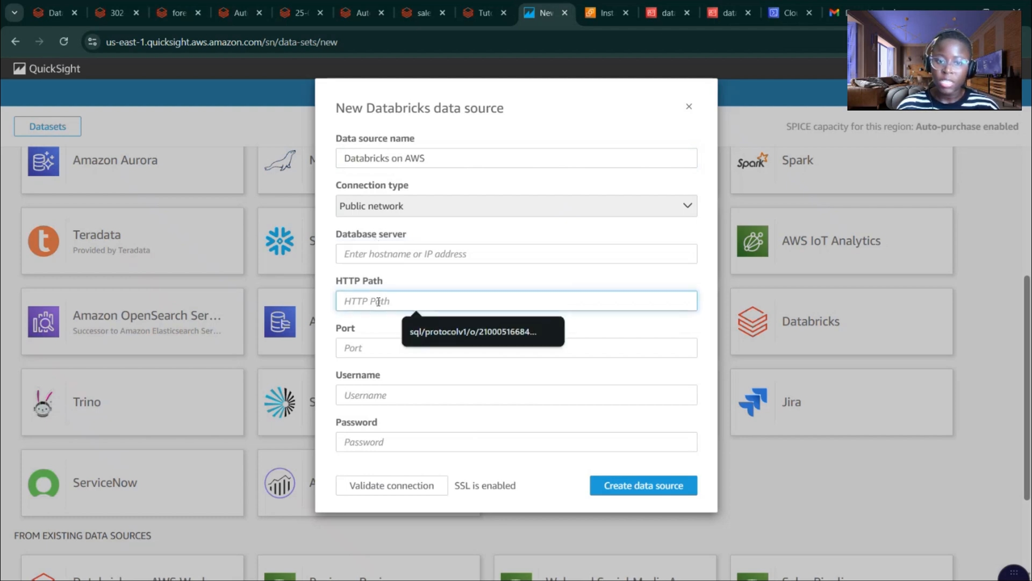
pyautogui.click(377, 347)
pyautogui.click(382, 395)
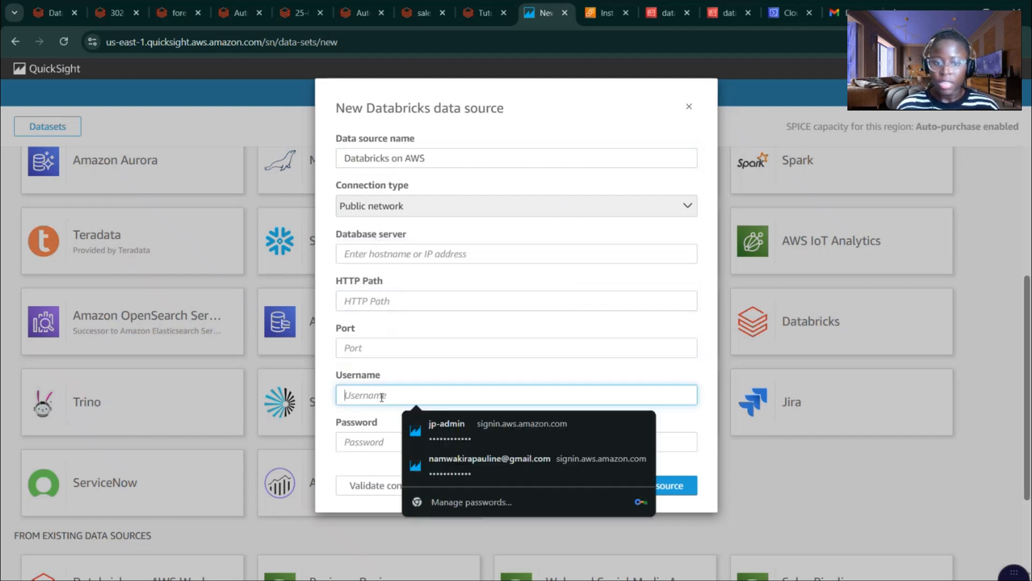
pyautogui.click(372, 445)
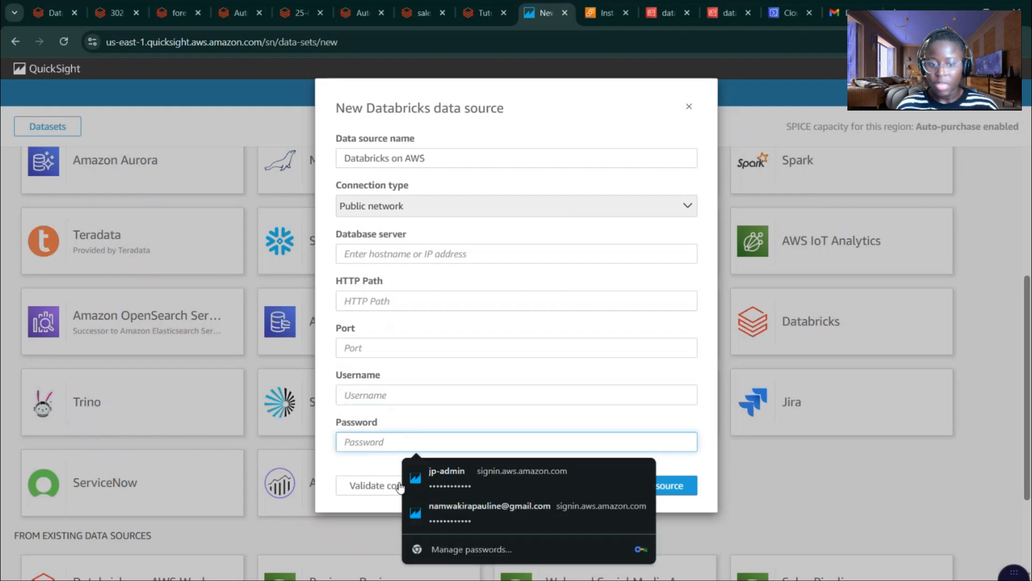
pyautogui.click(366, 467)
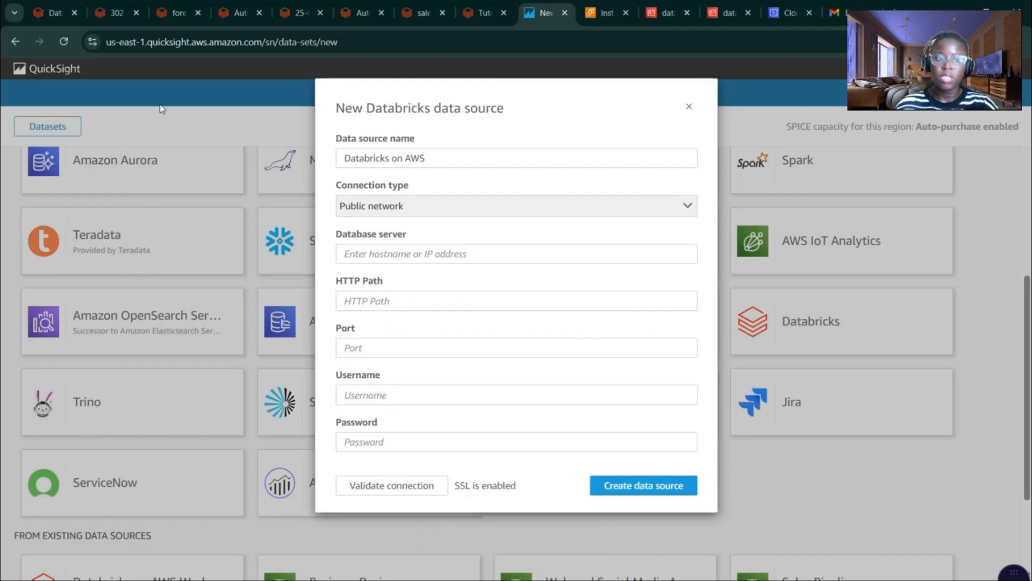
# Step: Switch to Databricks, open the running cluster's JDBC/ODBC connection details and select the server hostname for copying
pyautogui.click(110, 12)
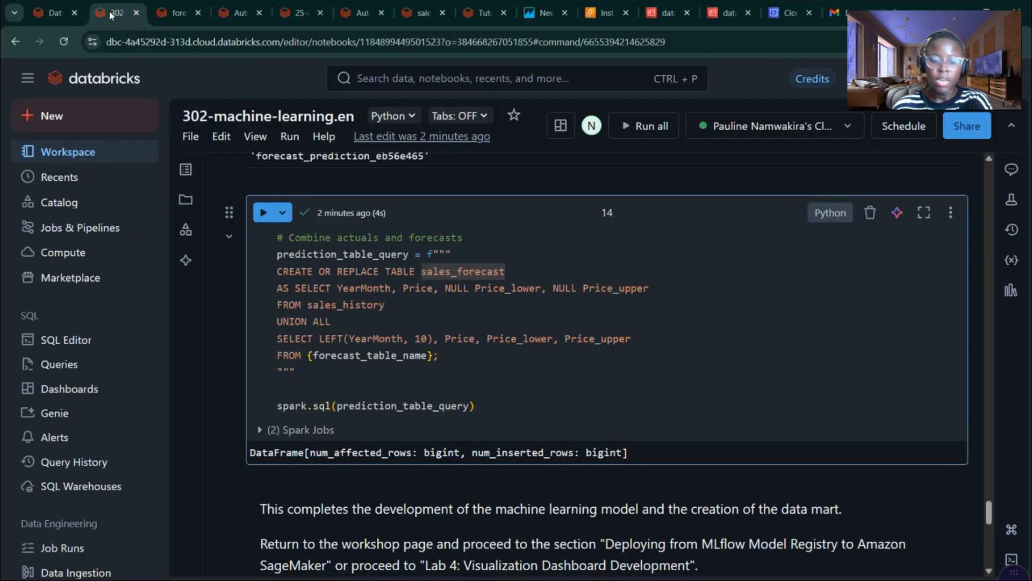
pyautogui.click(63, 257)
pyautogui.click(329, 283)
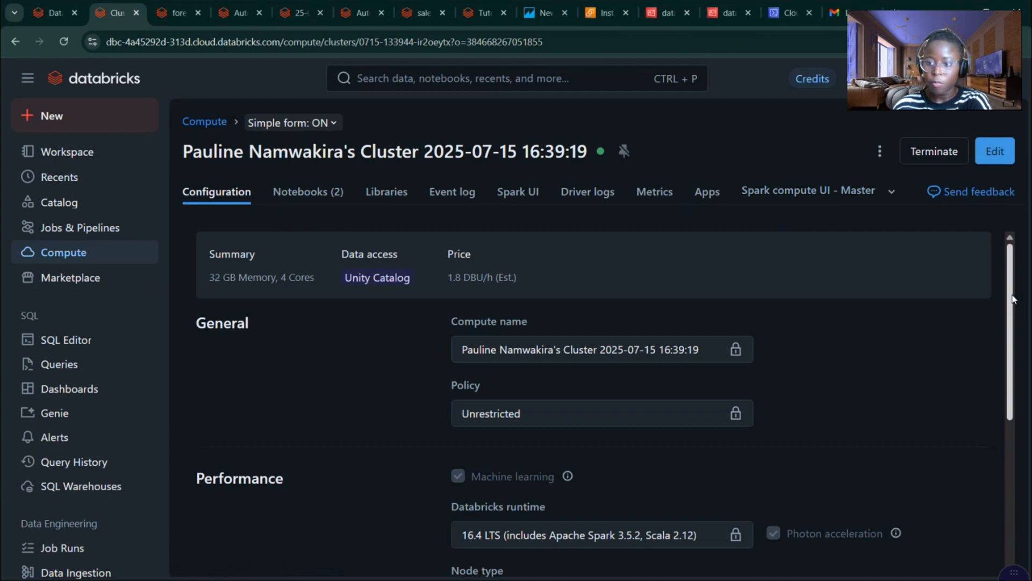
pyautogui.scroll(-5, 1012, 299)
pyautogui.click(227, 546)
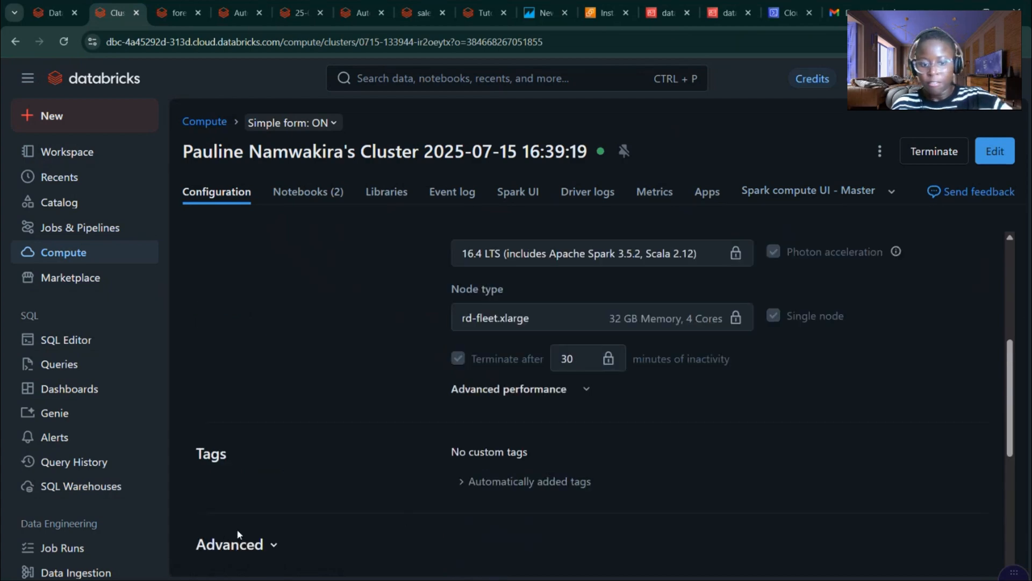
pyautogui.scroll(-5, 258, 463)
pyautogui.click(254, 458)
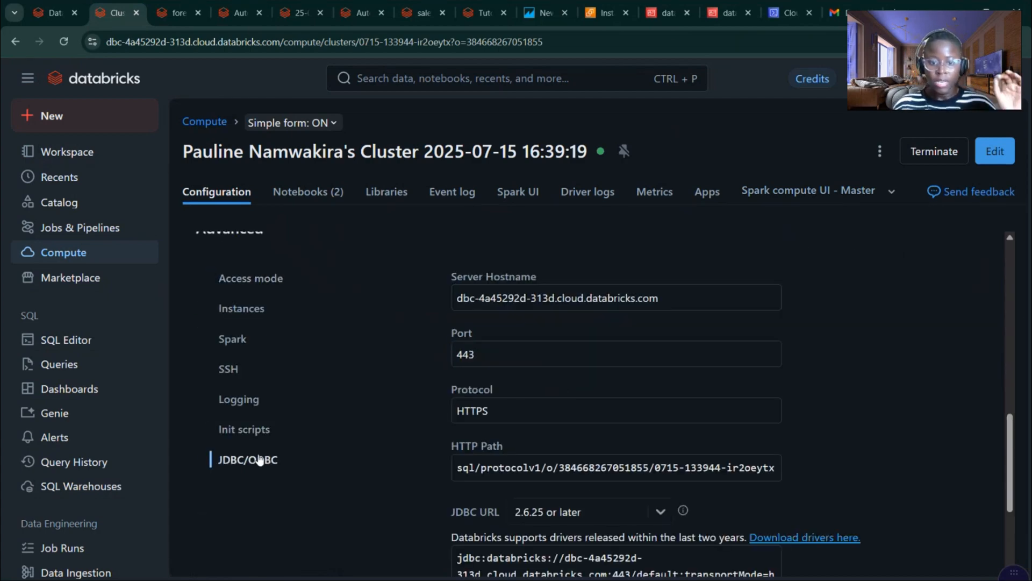
pyautogui.moveTo(677, 302); pyautogui.dragTo(477, 313)
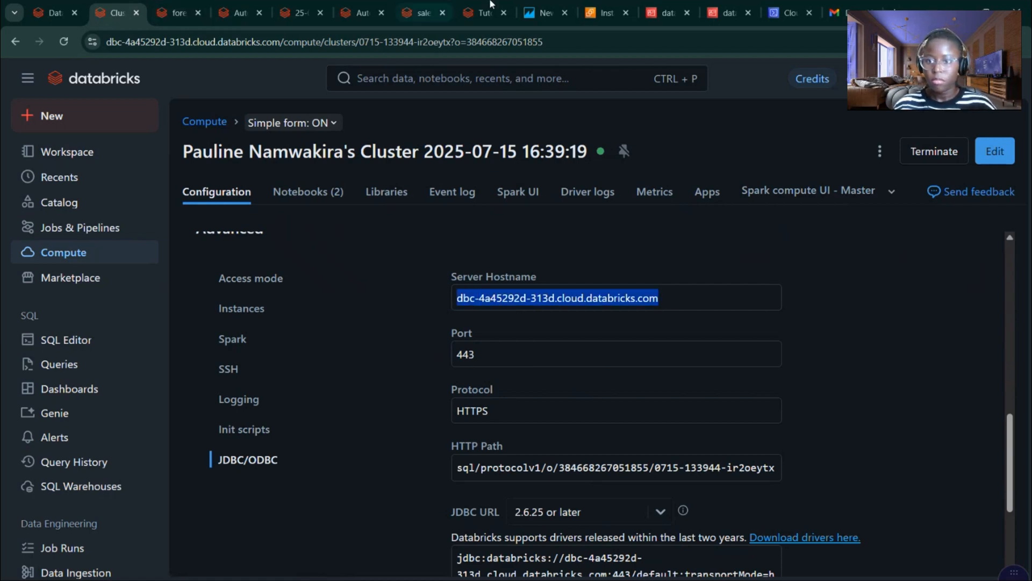
# Step: Switch to QuickSight and set the data source's database server to dbc-4a45292d-313d.cloud.databricks.com
pyautogui.click(544, 16)
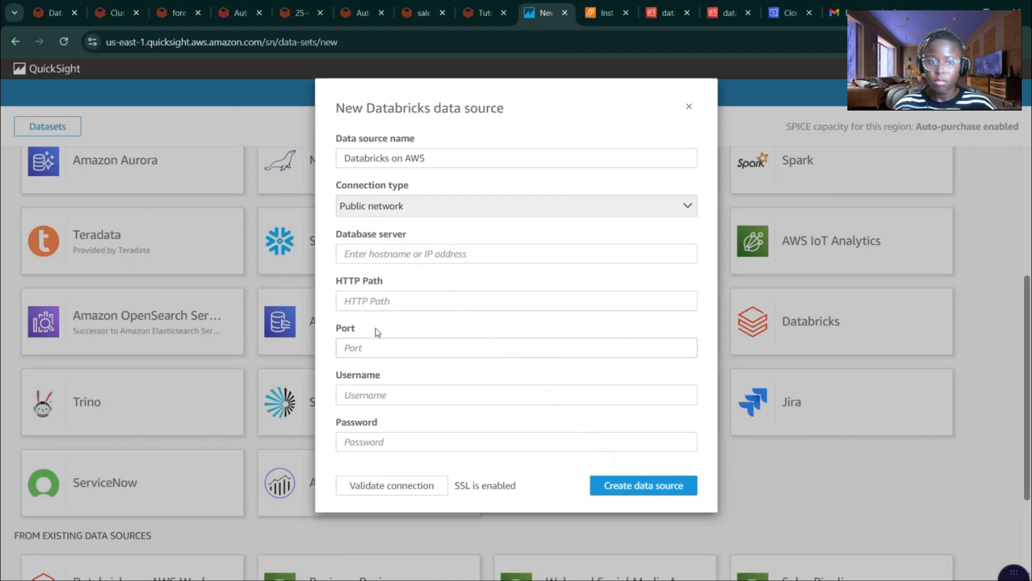
pyautogui.click(395, 254)
pyautogui.write('dbc-4a45292d-313d.cloud.databricks.com')
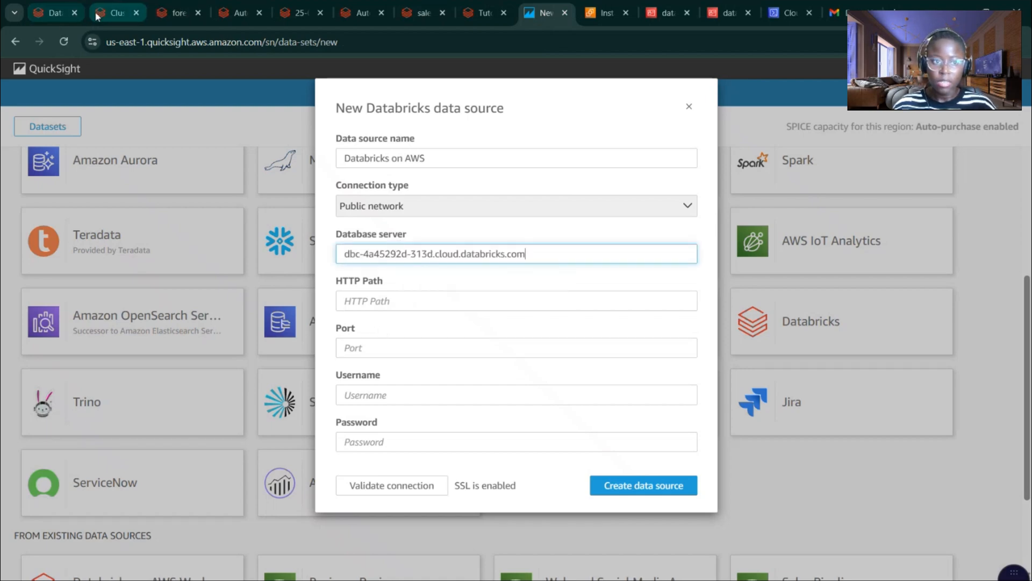
# Step: Copy the cluster's HTTP path from Databricks and paste it as the HTTP path of the QuickSight data source
pyautogui.click(117, 13)
pyautogui.moveTo(779, 467)
pyautogui.mouseDown()
pyautogui.moveTo(423, 469)
pyautogui.moveTo(771, 461)
pyautogui.mouseUp()
pyautogui.hotkey('ctrl', 'c')
pyautogui.click(465, 461)
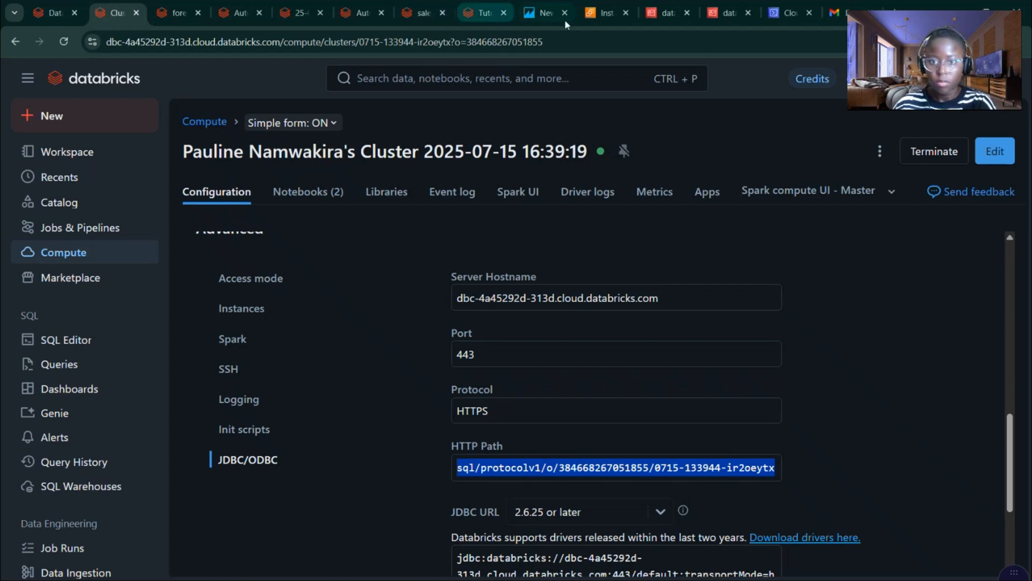
pyautogui.click(590, 19)
pyautogui.click(541, 13)
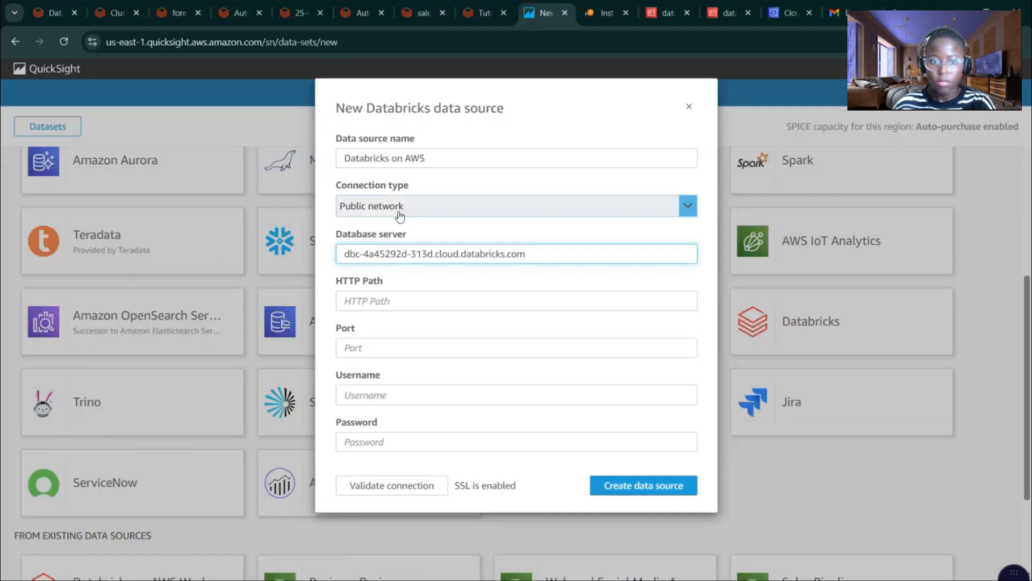
pyautogui.click(387, 302)
pyautogui.hotkey('ctrl', 'v')
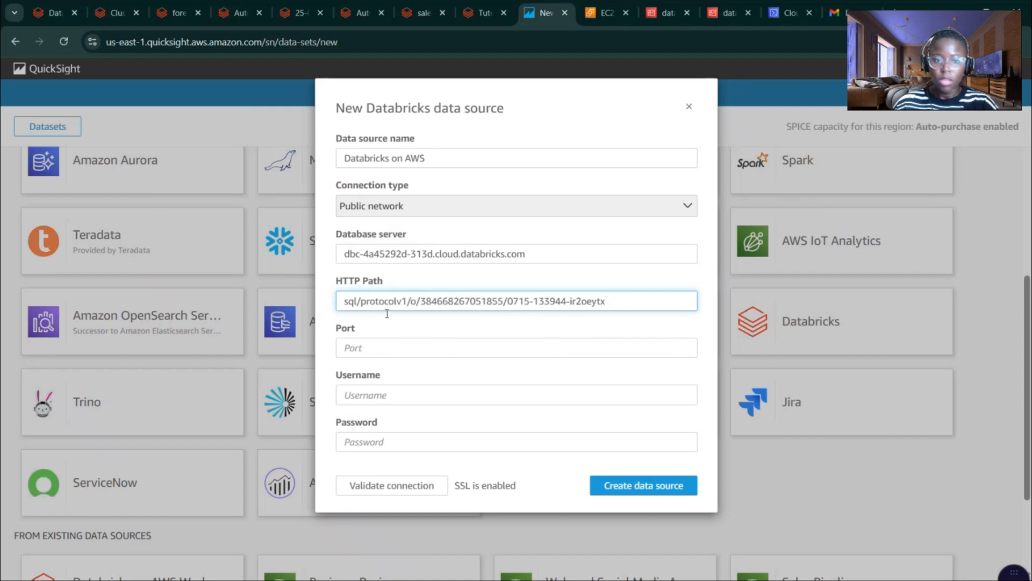
# Step: Set the data source's port to 443
pyautogui.click(378, 350)
pyautogui.write('44')
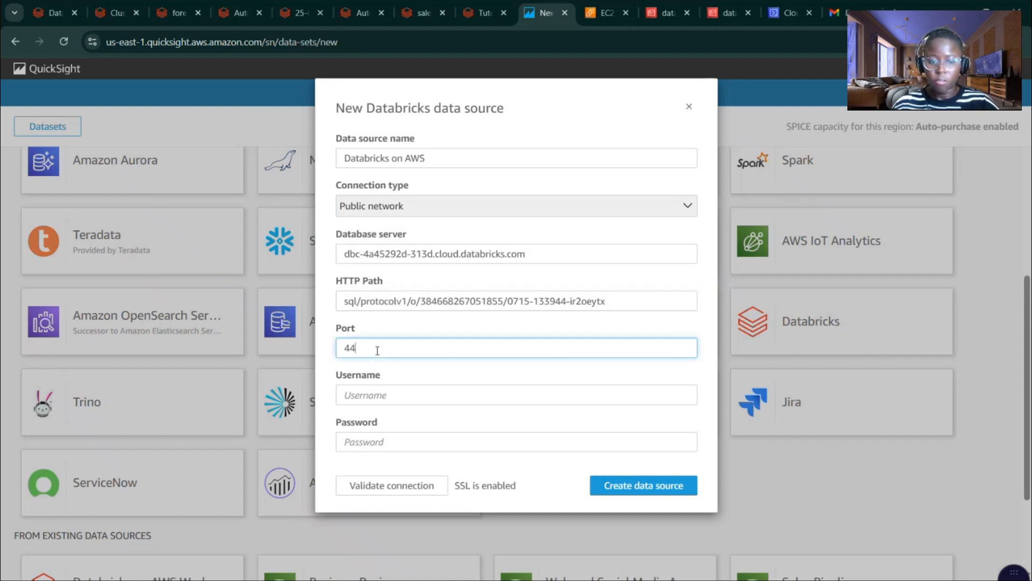
pyautogui.write('3')
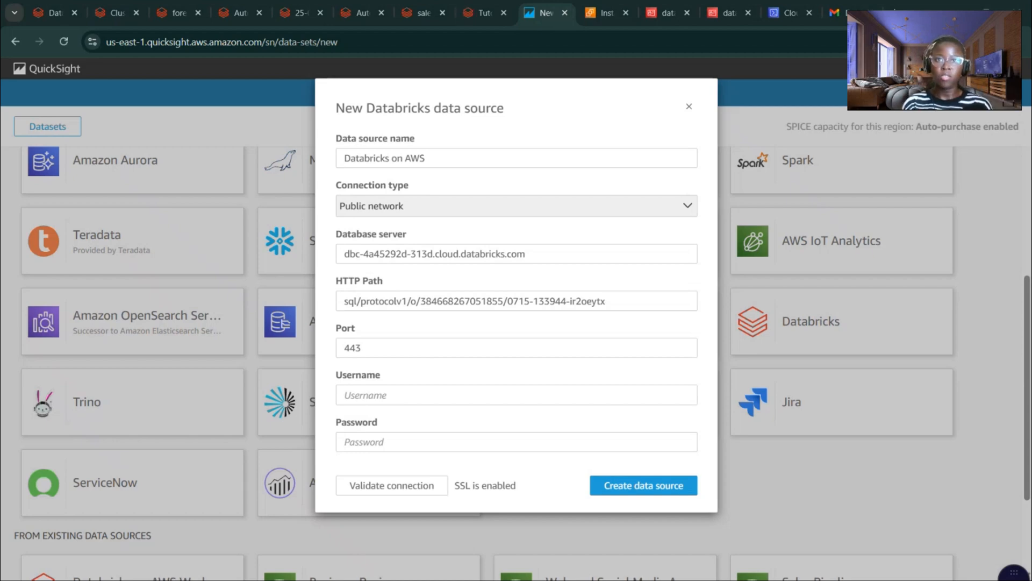
# Step: Switch to Databricks and open the access token management in the user's developer settings
pyautogui.click(116, 17)
pyautogui.click(1009, 79)
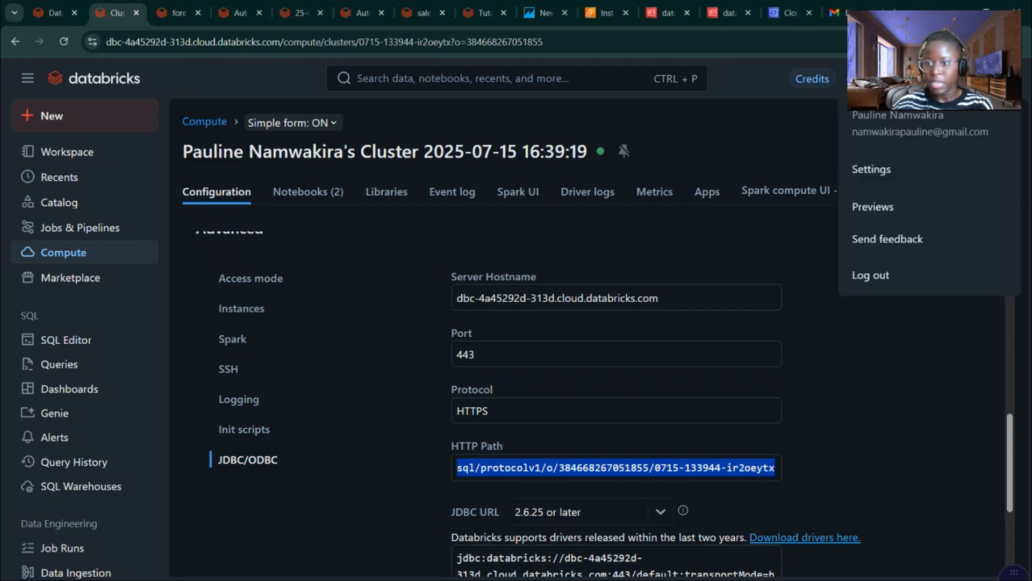
pyautogui.click(885, 172)
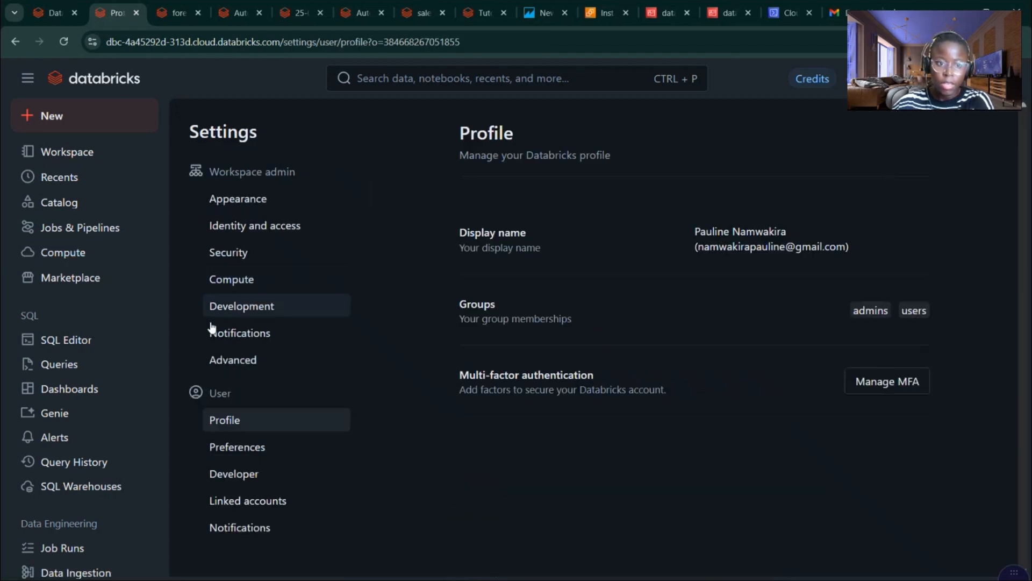
pyautogui.click(261, 257)
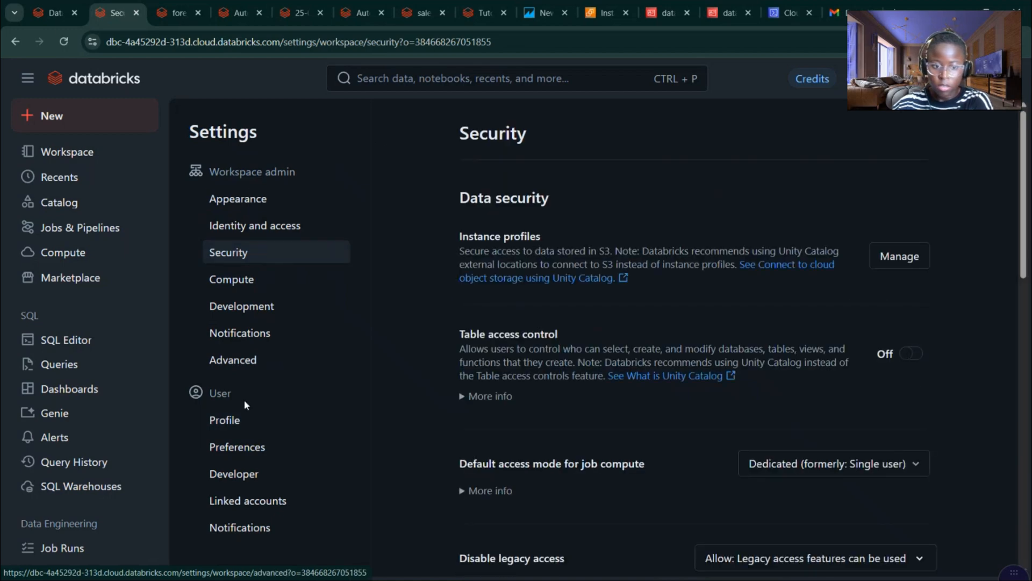
pyautogui.click(235, 479)
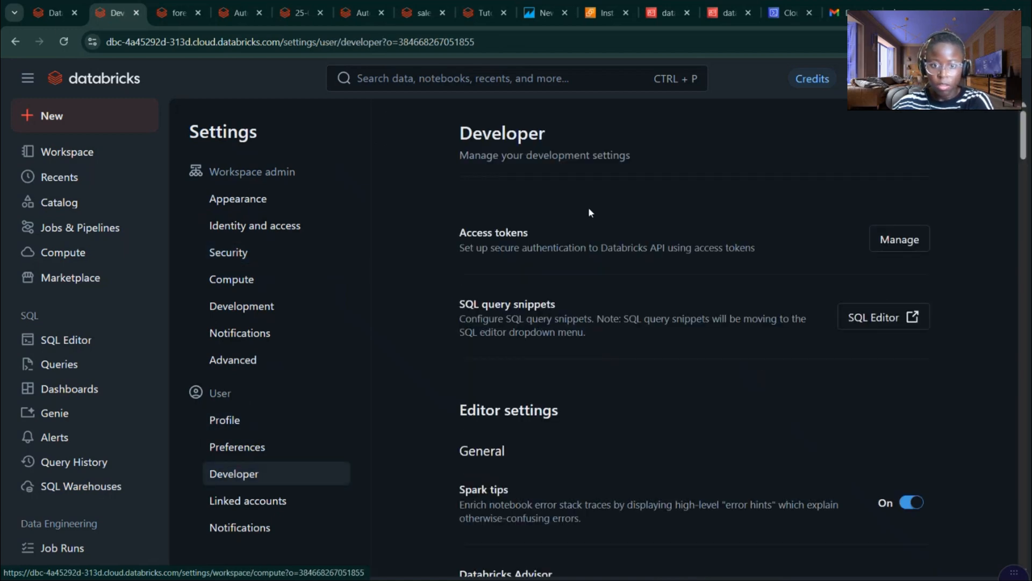
pyautogui.click(909, 240)
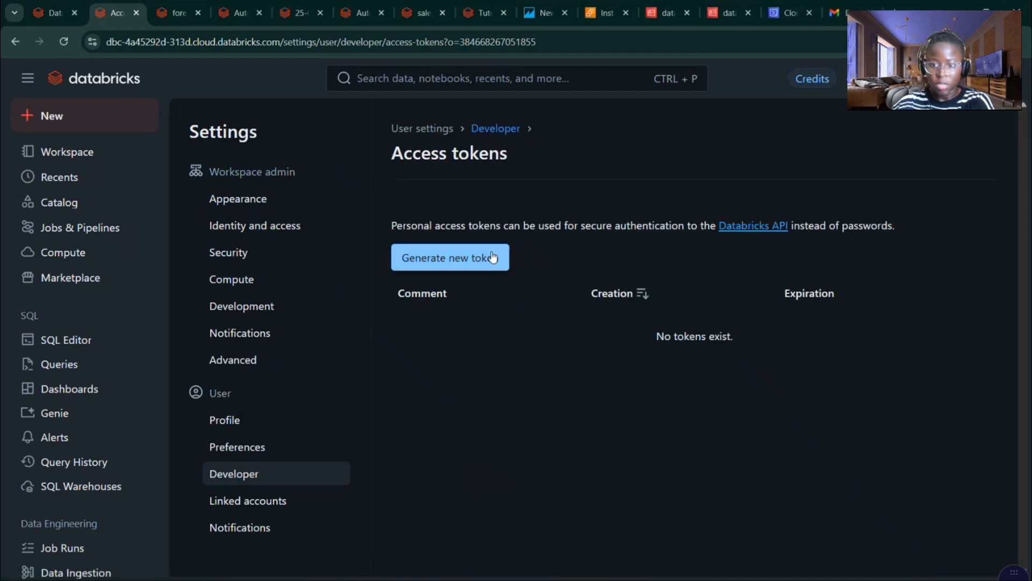
# Step: Generate a new personal access token with the comment "quicksight connector" and copy it
pyautogui.click(465, 252)
pyautogui.click(758, 215)
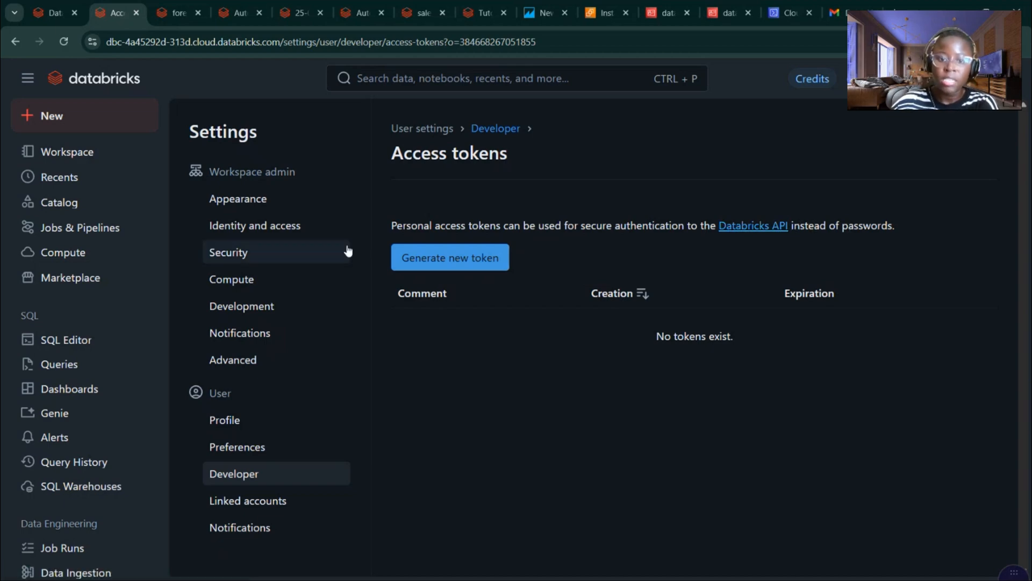
pyautogui.click(420, 260)
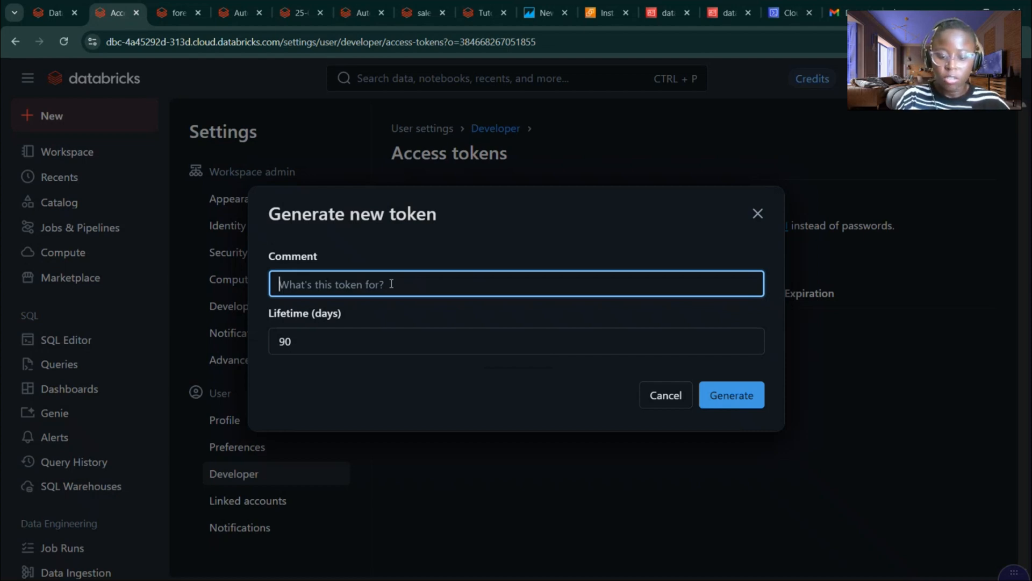
pyautogui.write('quicksight connector')
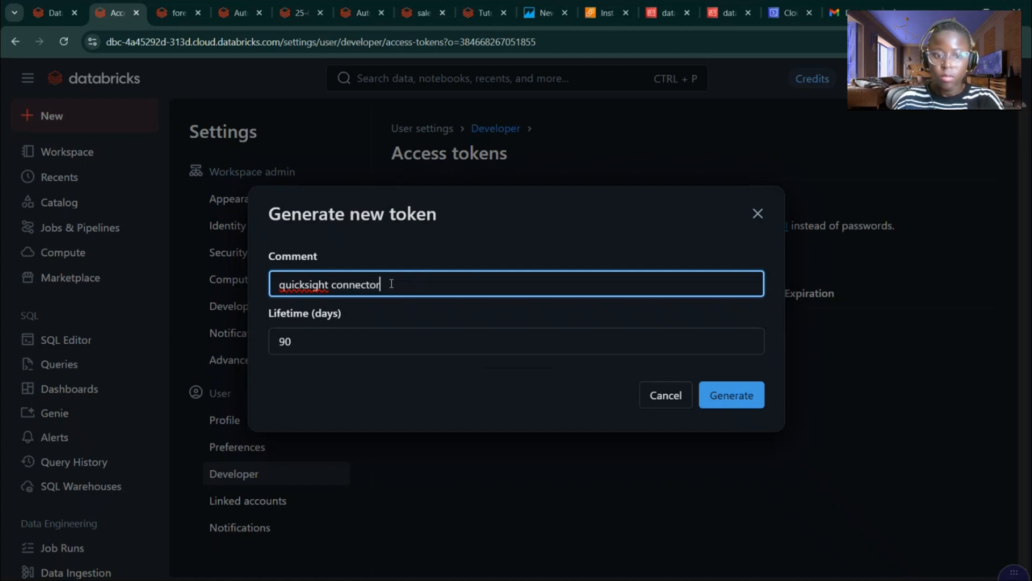
pyautogui.click(733, 385)
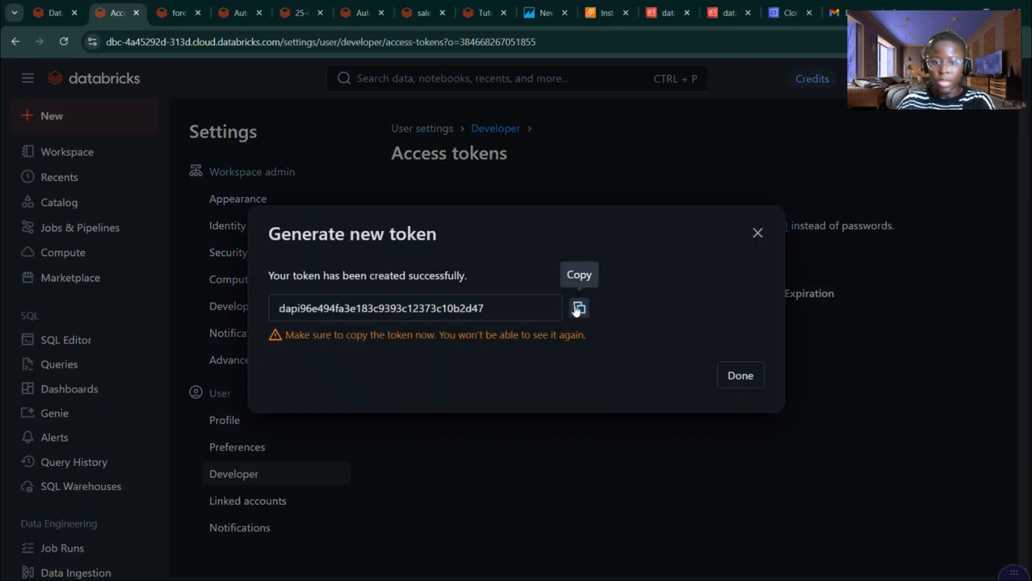
pyautogui.click(577, 308)
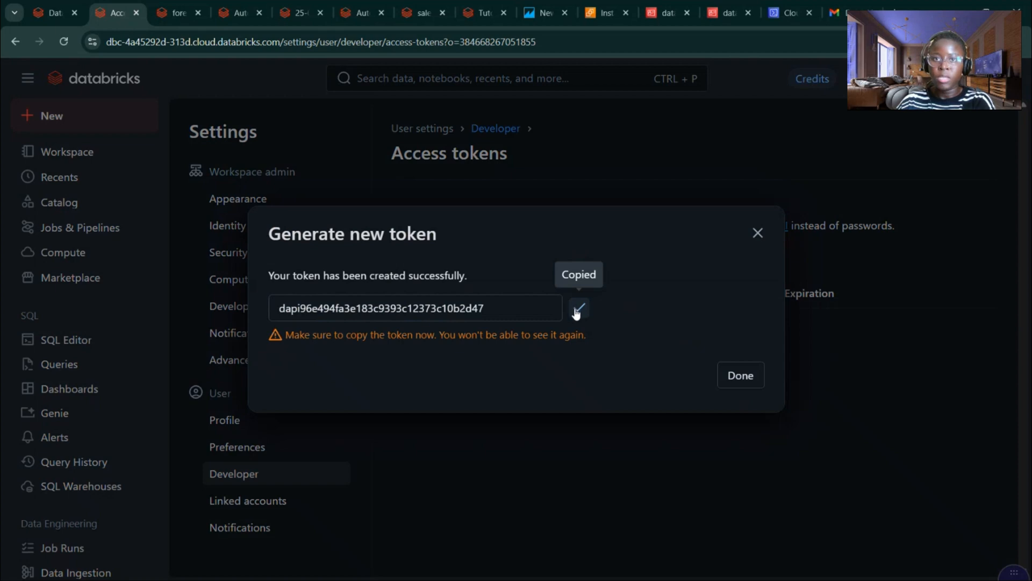
# Step: In QuickSight, enter token as the username and paste the access token as the password, validate the connection and create the data source
pyautogui.click(546, 12)
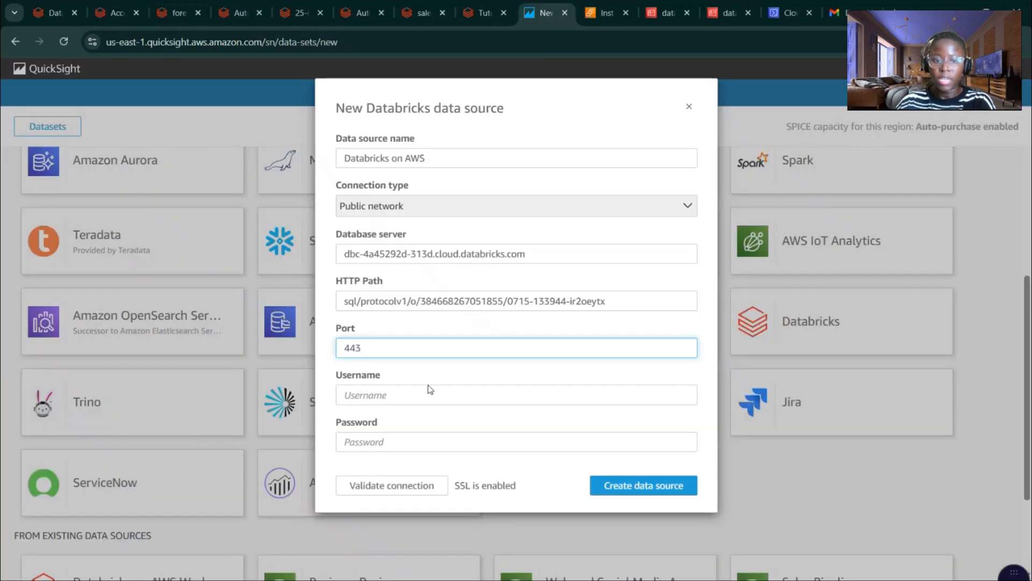
pyautogui.click(406, 396)
pyautogui.write('toke')
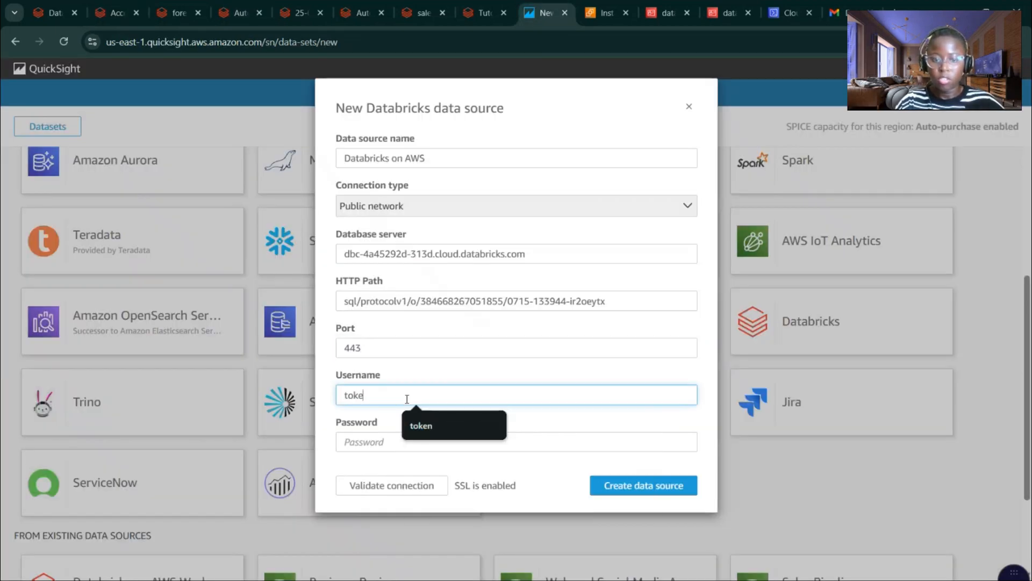
pyautogui.write('n')
pyautogui.click(385, 450)
pyautogui.hotkey('ctrl', 'v')
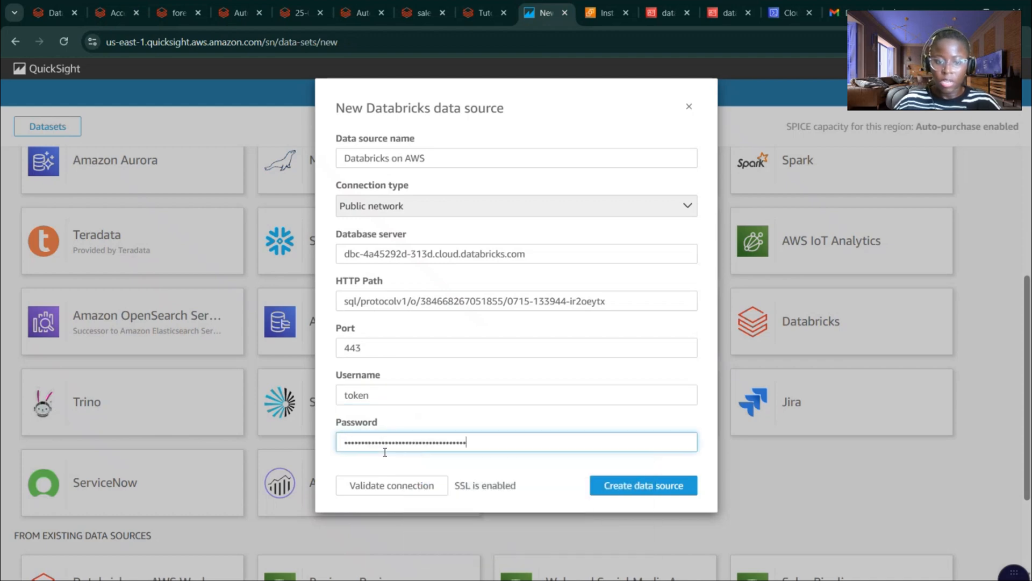
pyautogui.click(422, 489)
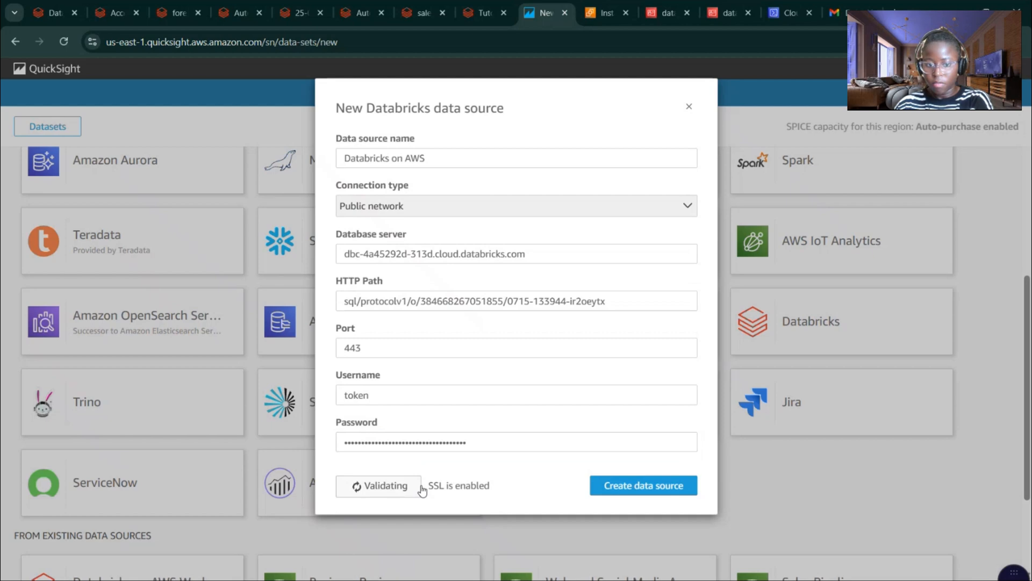
pyautogui.click(636, 490)
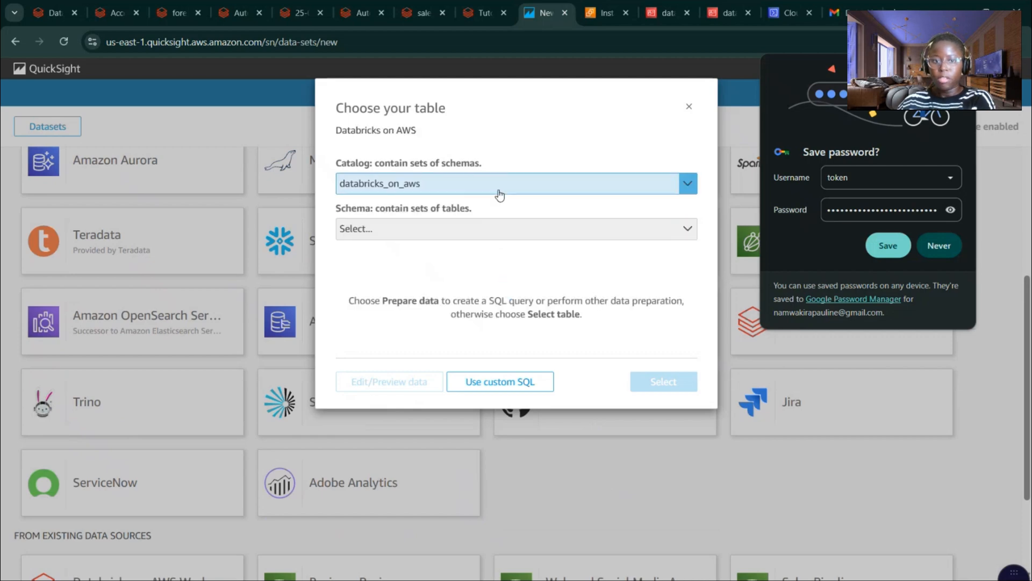
# Step: Keep the databricks_on_aws catalog and choose the sap_seminar schema for the dataset
pyautogui.click(434, 183)
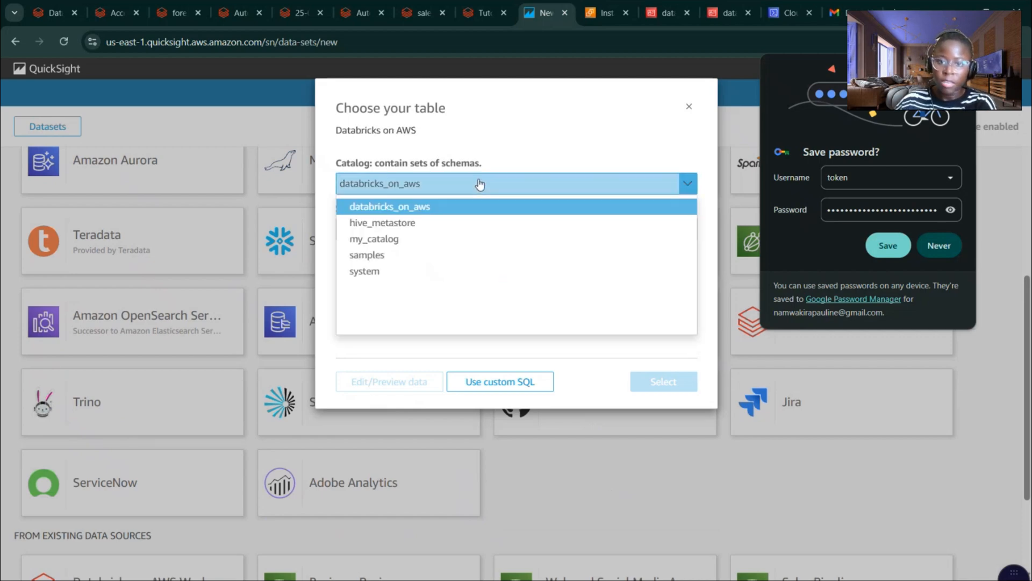
pyautogui.click(477, 183)
pyautogui.click(445, 233)
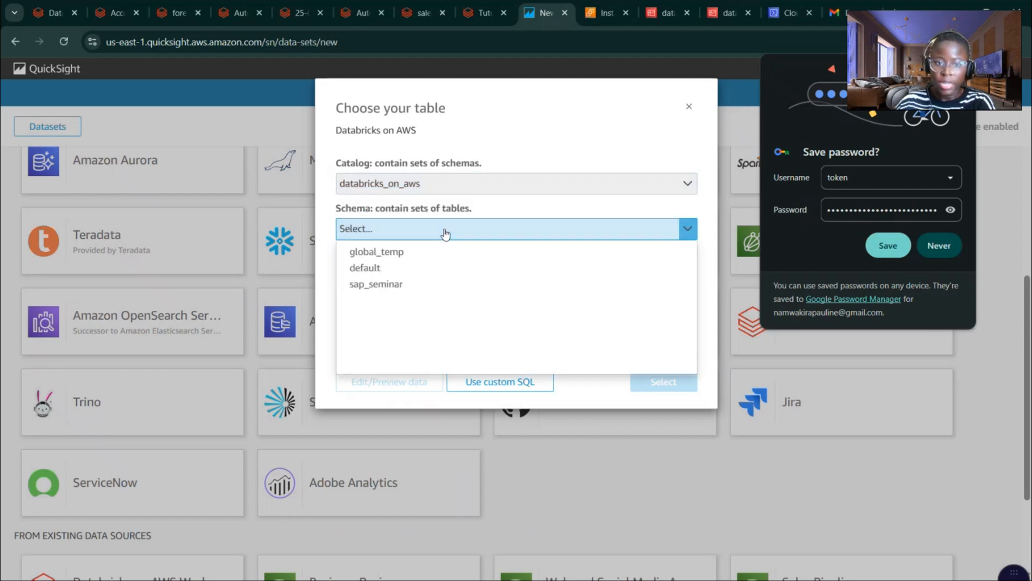
pyautogui.click(387, 284)
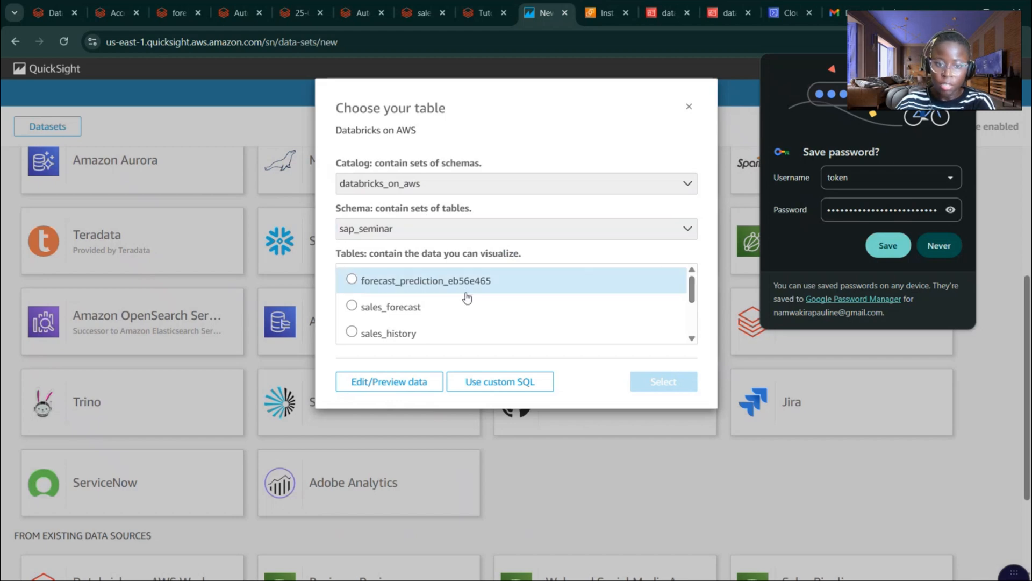
# Step: Look through the schema's tables and select sales_forecast as the dataset's table
pyautogui.click(352, 307)
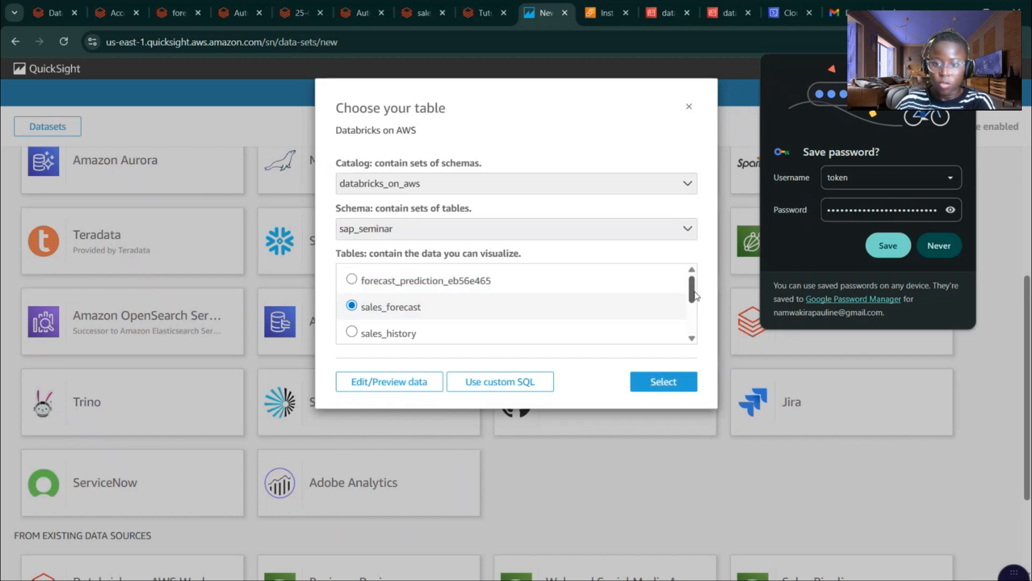
pyautogui.scroll(-3, 691, 295)
pyautogui.scroll(3, 693, 294)
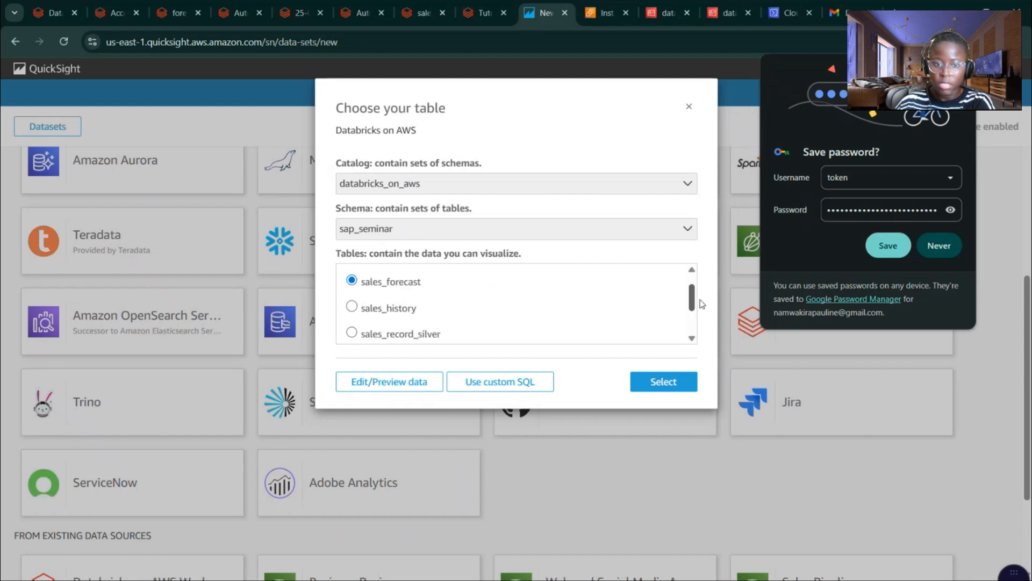
pyautogui.scroll(-2, 700, 295)
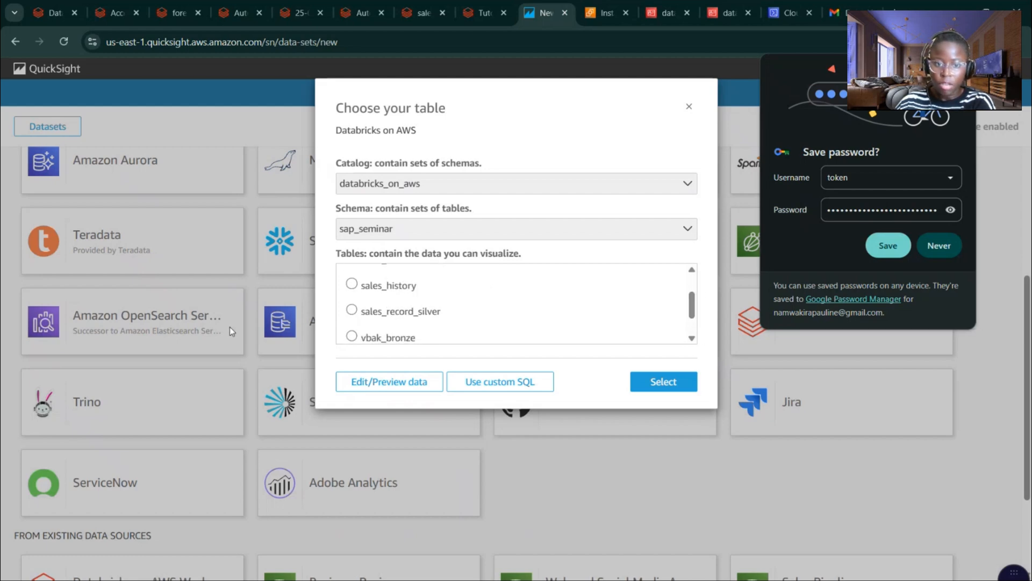
pyautogui.click(351, 283)
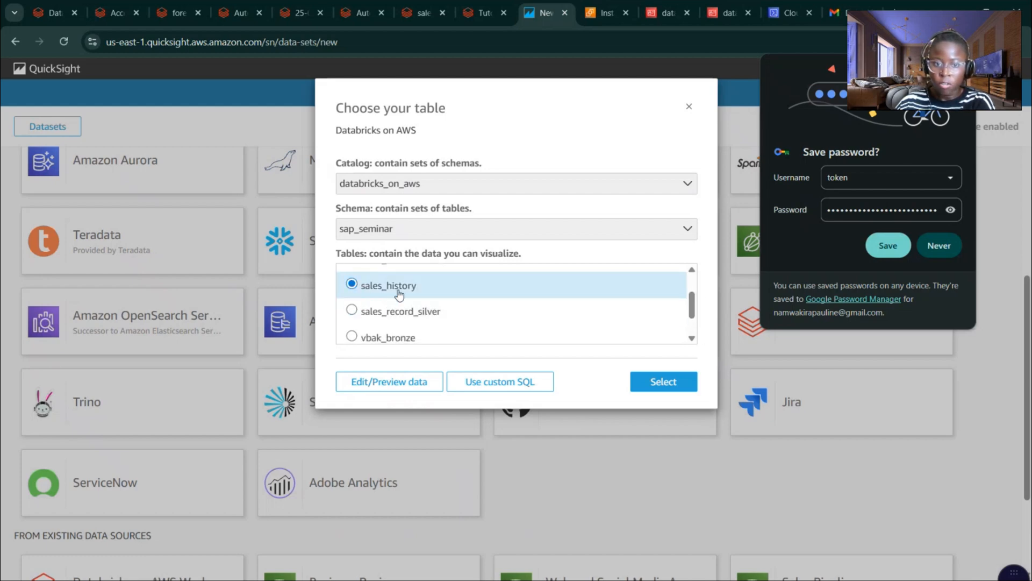
pyautogui.click(354, 310)
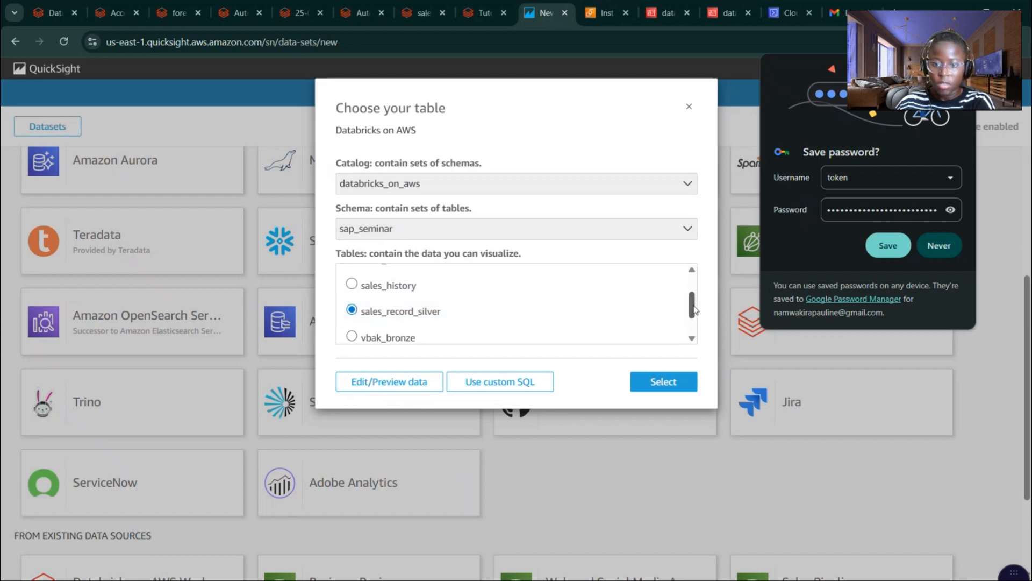
pyautogui.scroll(2, 692, 294)
pyautogui.click(352, 305)
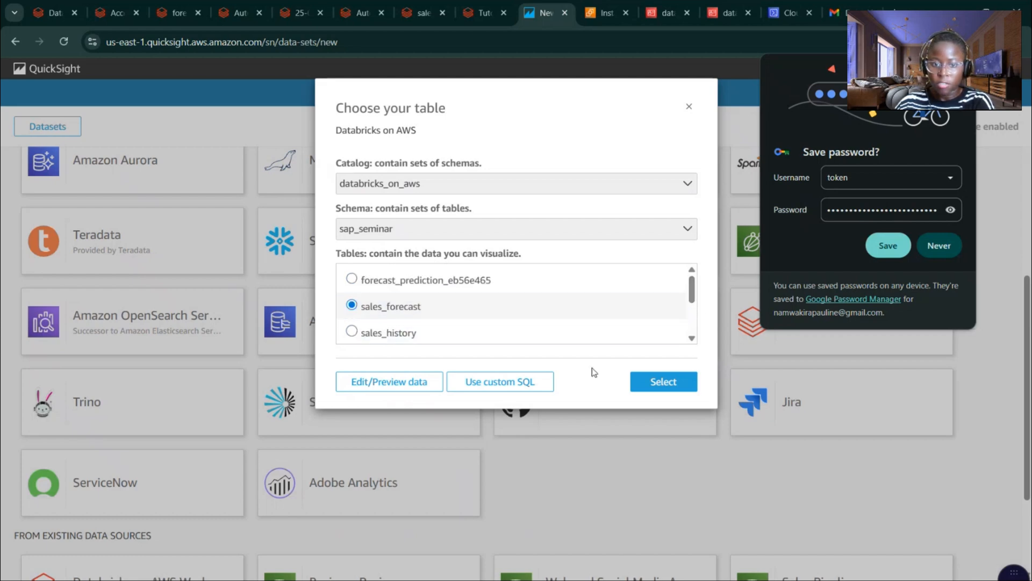
pyautogui.click(662, 382)
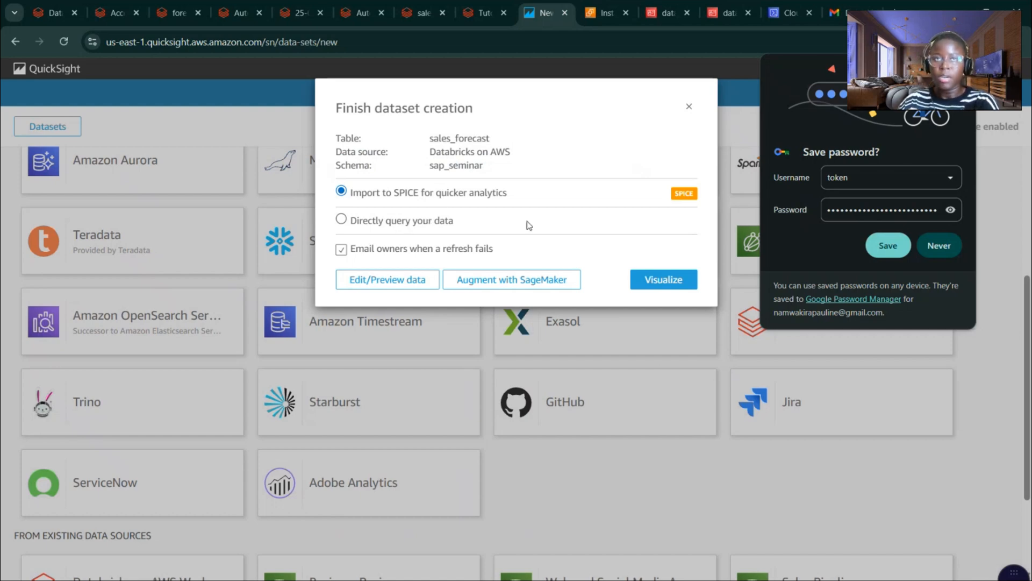
# Step: Finish the dataset with import to SPICE, visualize it and create a tiled interactive sheet optimized for 1600px
pyautogui.click(615, 330)
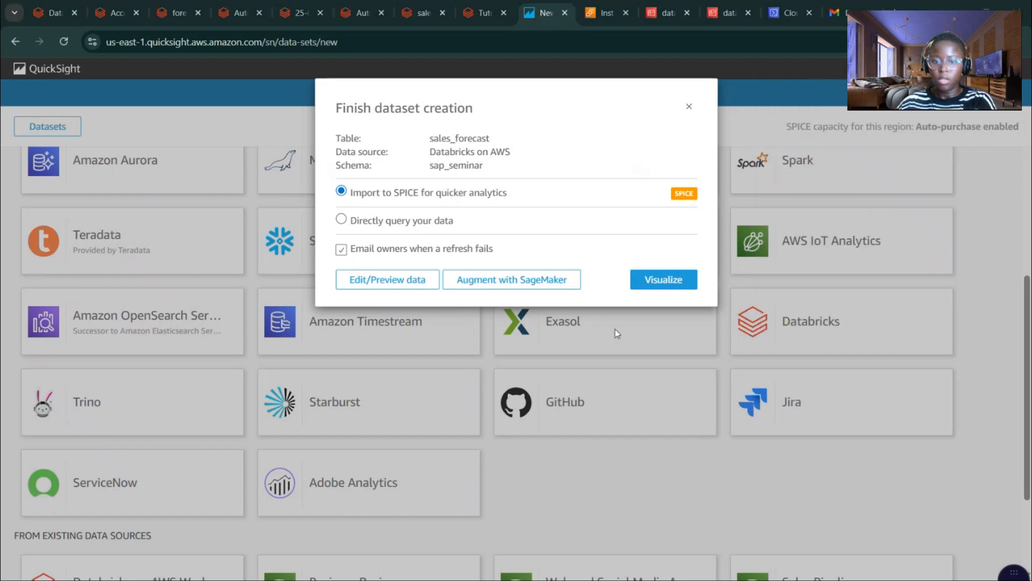
pyautogui.click(660, 286)
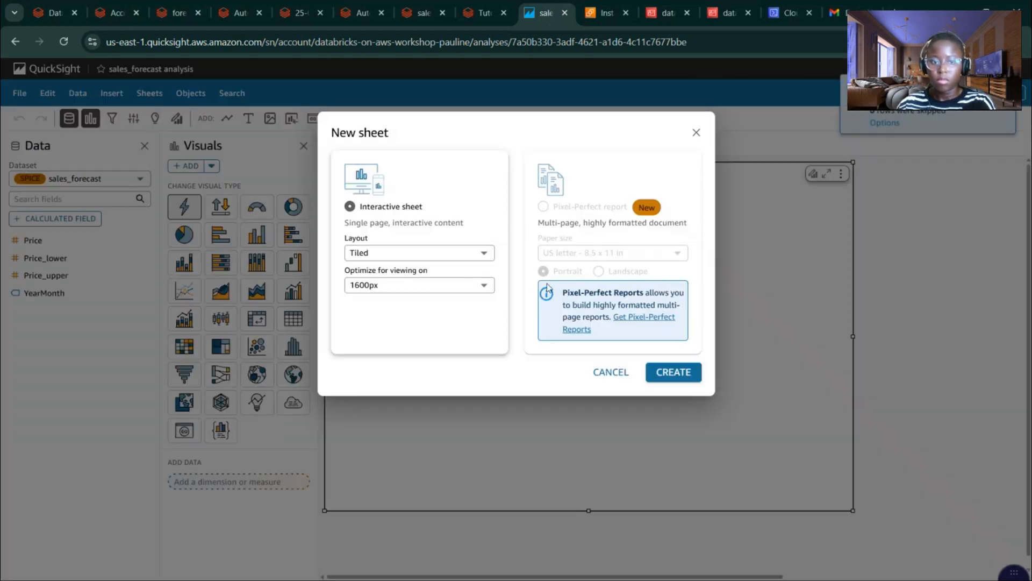
pyautogui.click(672, 372)
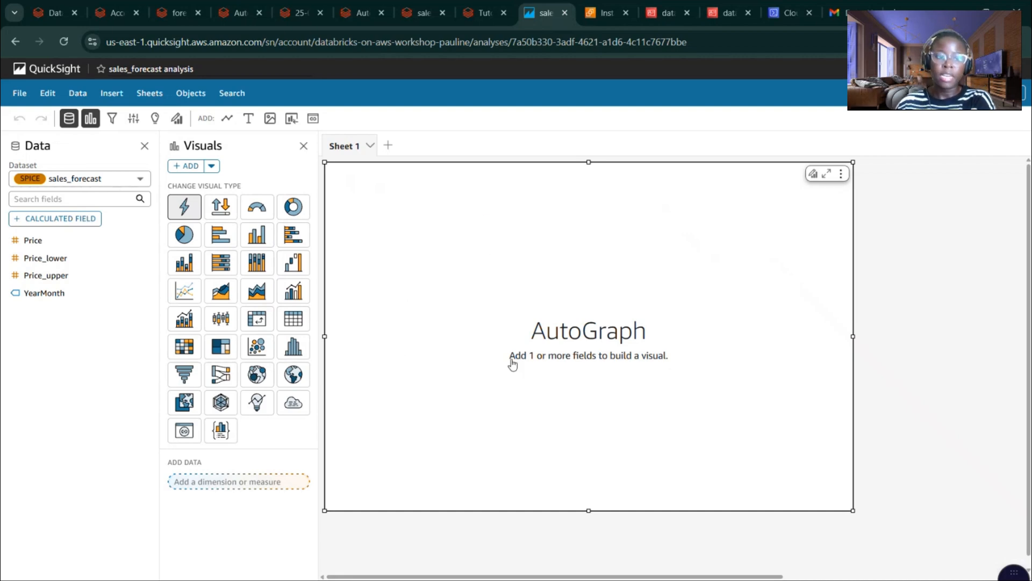
# Step: Check which datasets are available to add to the sales_forecast analysis
pyautogui.click(85, 180)
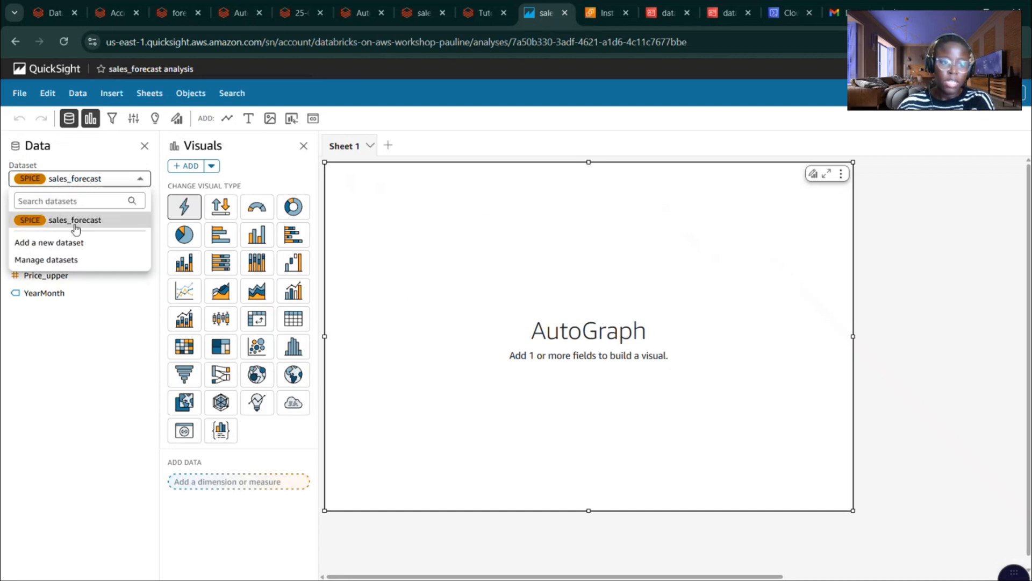
pyautogui.click(74, 243)
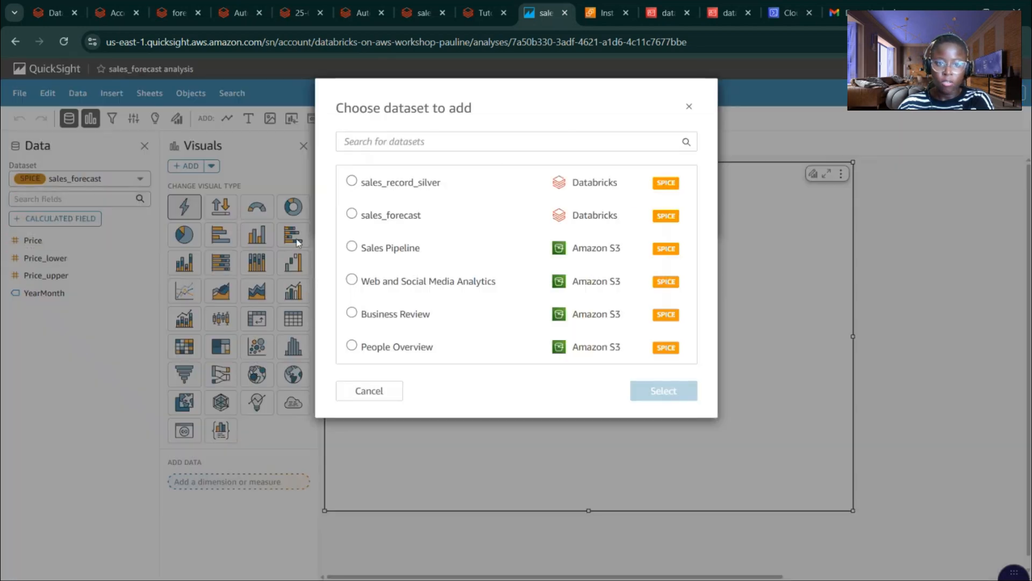
# Step: Leave the analysis and start a new dataset from the existing Databricks on AWS data source
pyautogui.click(46, 69)
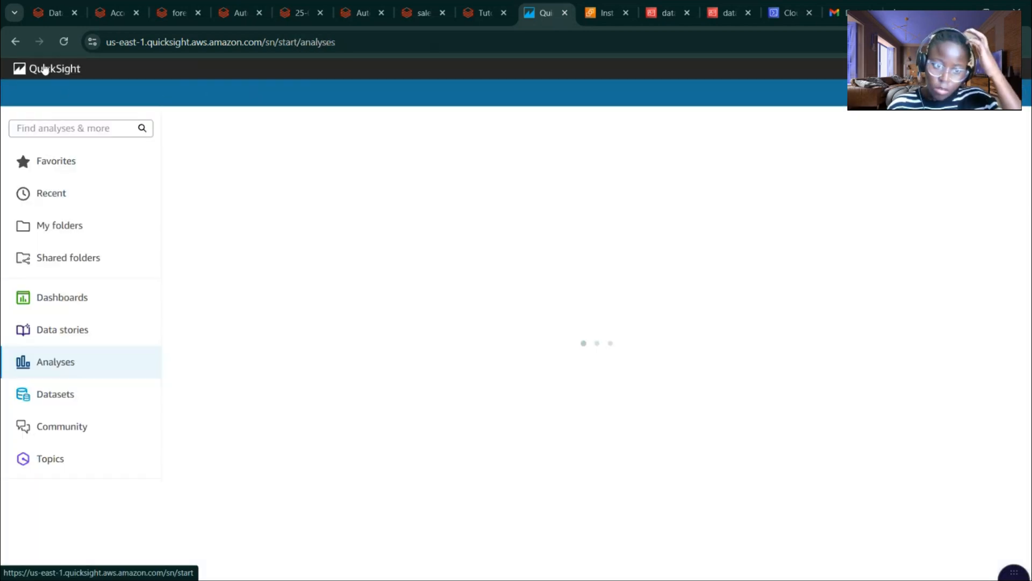
pyautogui.click(56, 395)
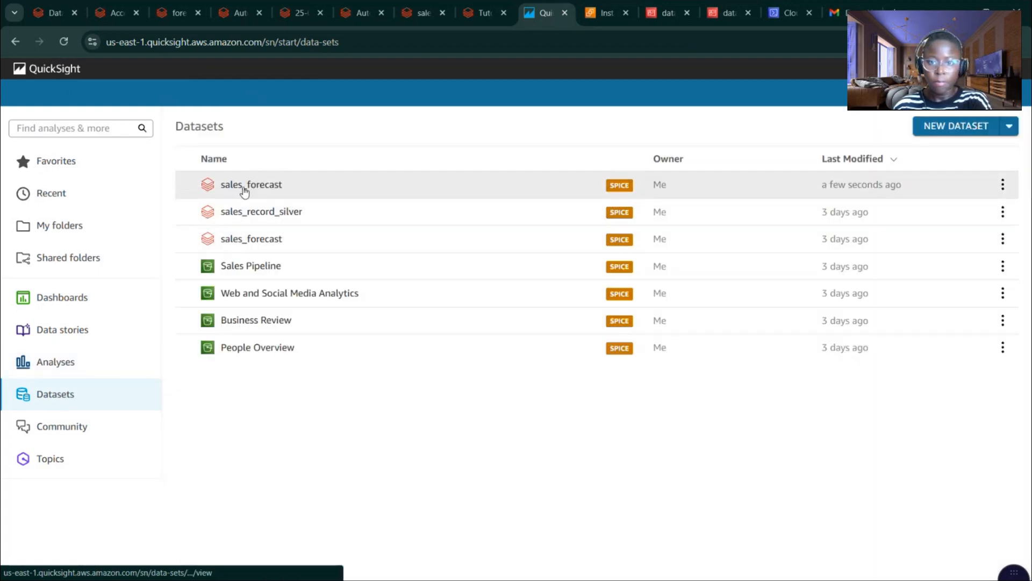
pyautogui.click(962, 129)
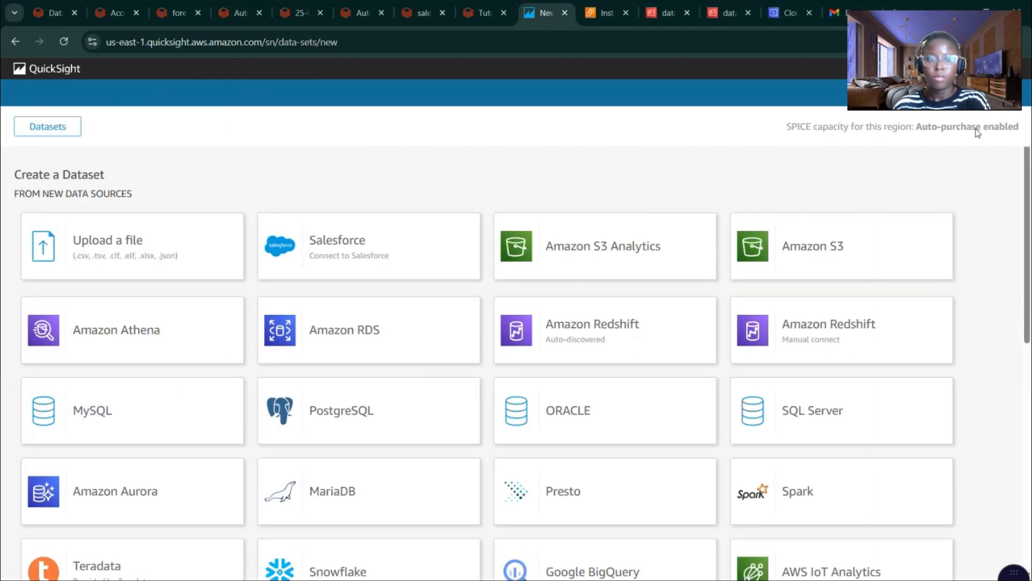
pyautogui.scroll(-9, 1029, 204)
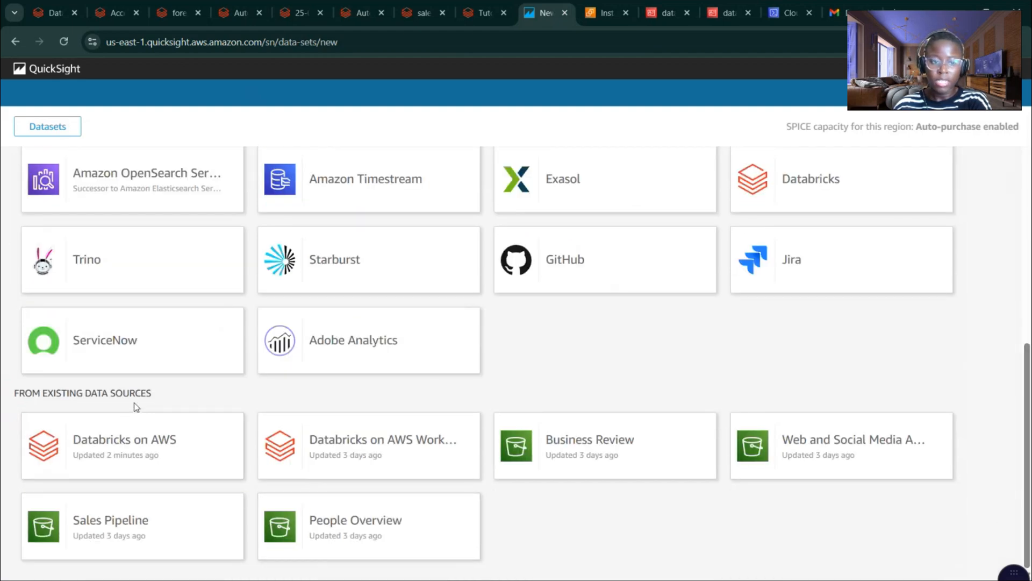
pyautogui.click(108, 456)
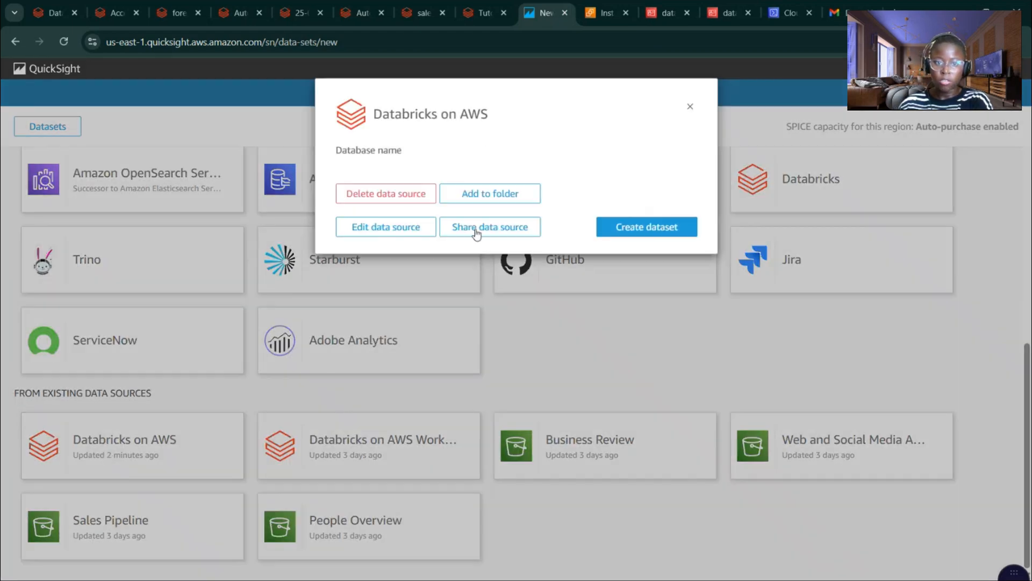
pyautogui.click(626, 229)
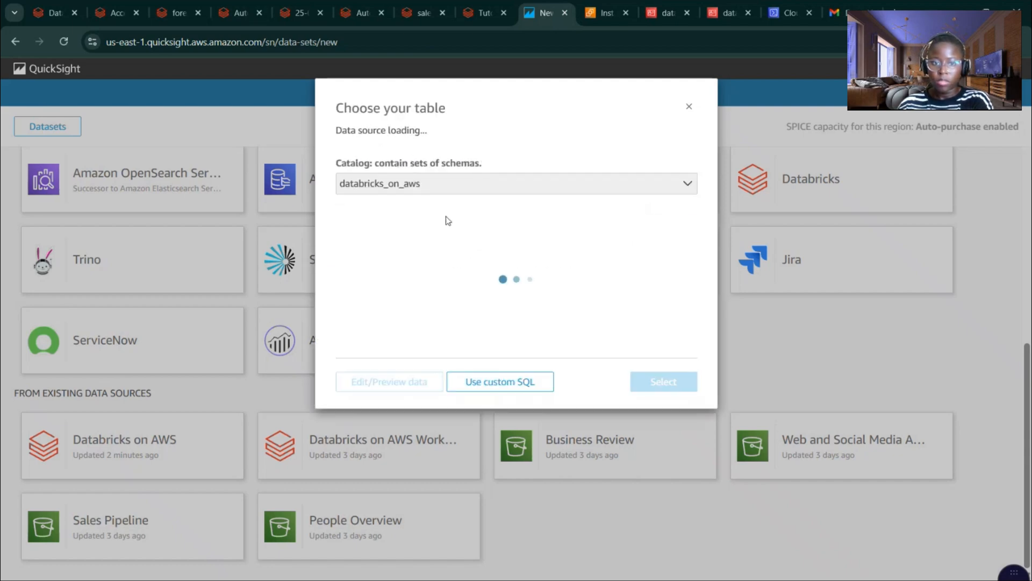
# Step: Choose the databricks_on_aws catalog, the sap_seminar schema and the sales_record_silver table for the dataset
pyautogui.click(482, 185)
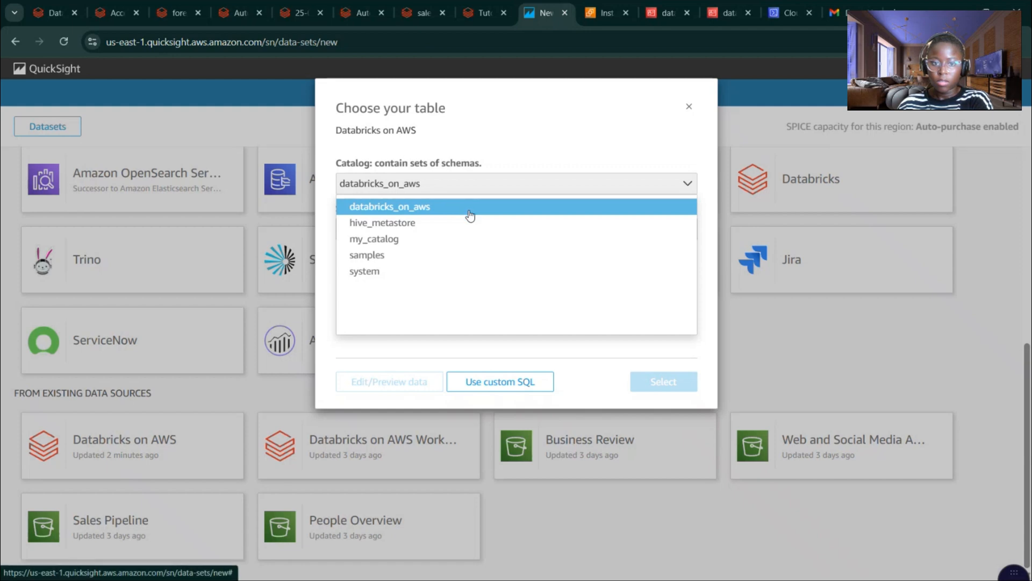
pyautogui.click(469, 209)
pyautogui.click(468, 231)
pyautogui.click(436, 284)
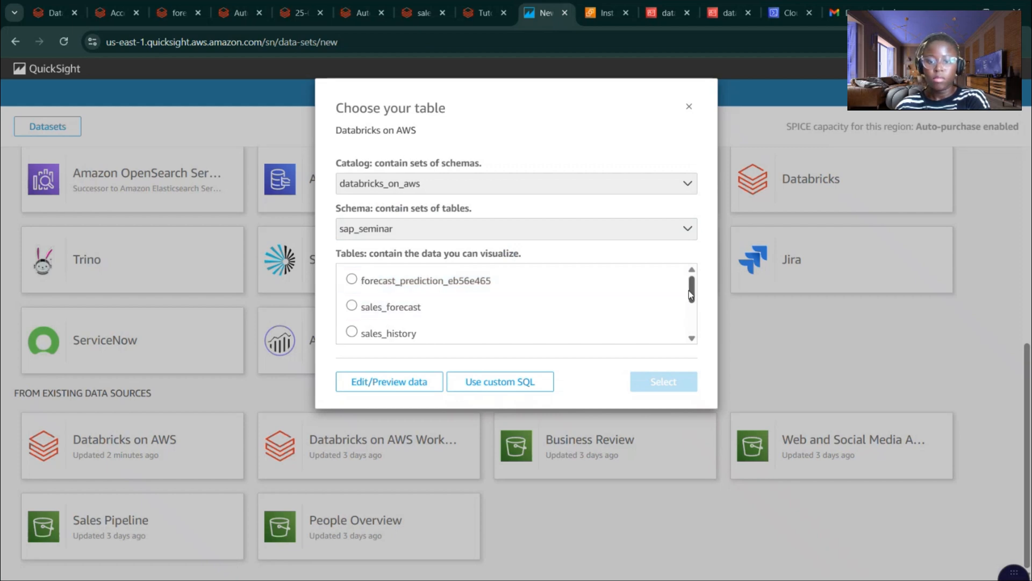
pyautogui.scroll(-2, 688, 290)
pyautogui.click(424, 308)
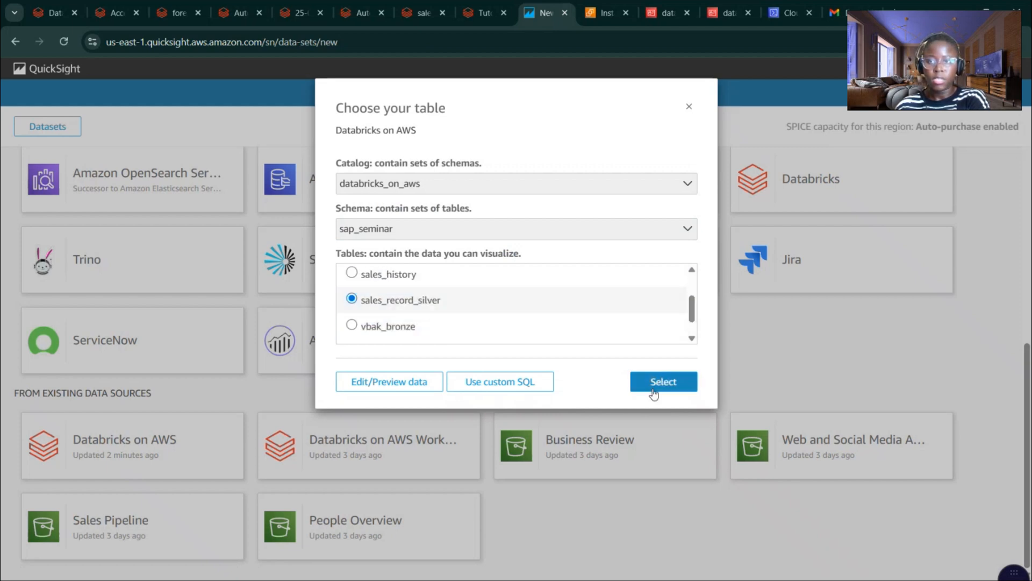
# Step: Finish the sales_record_silver dataset with import to SPICE, visualize it and create a tiled interactive sheet optimized for 1600px
pyautogui.click(655, 384)
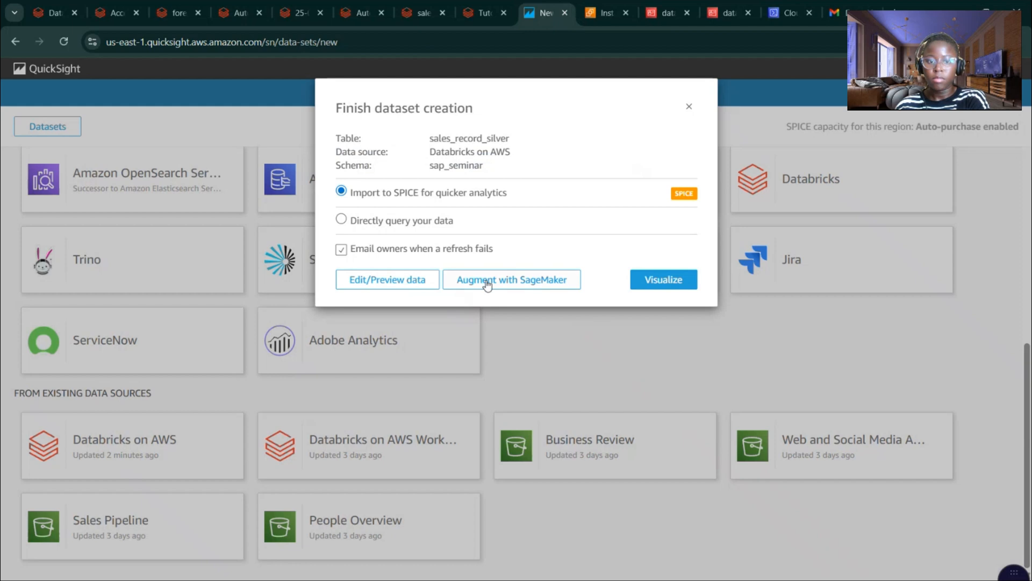
pyautogui.click(649, 283)
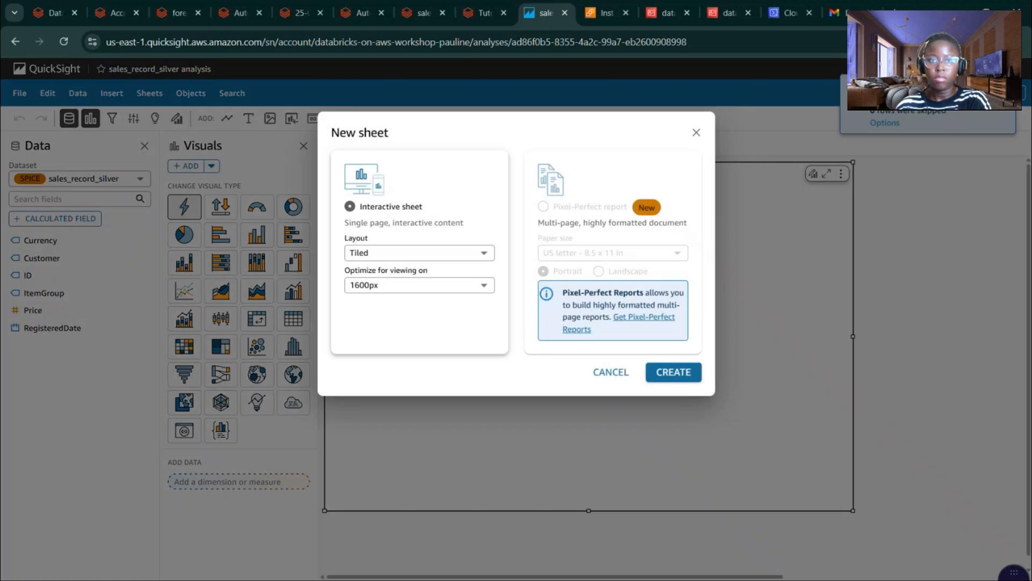
pyautogui.click(669, 371)
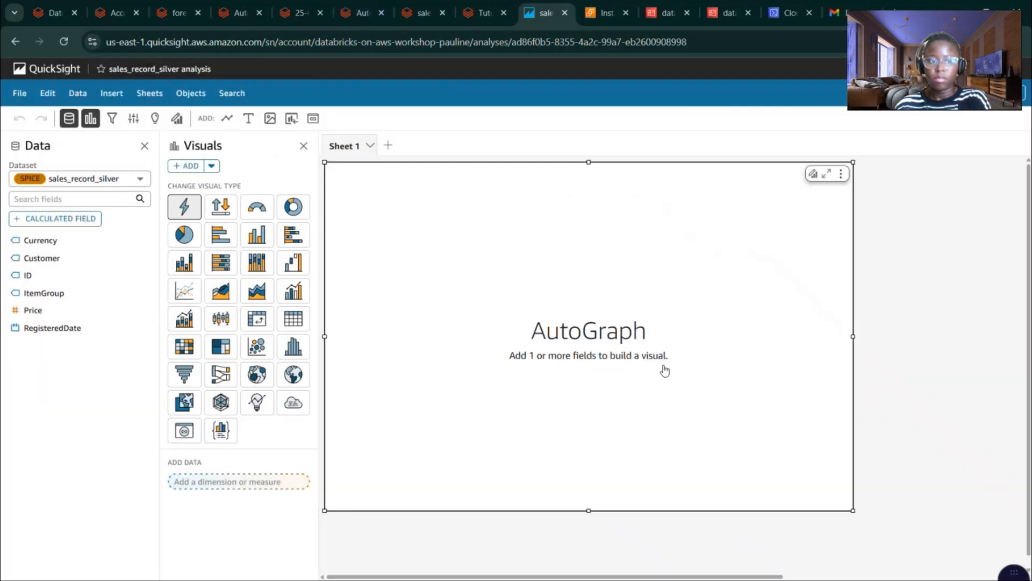
# Step: Add the first-listed Databricks sales_forecast dataset to the sales_record_silver analysis
pyautogui.click(121, 181)
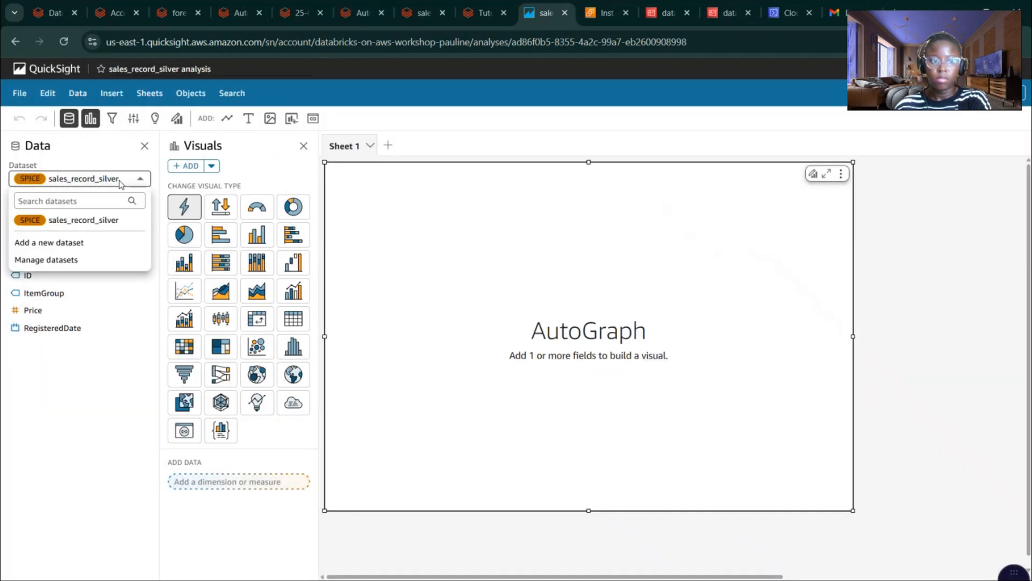
pyautogui.click(121, 180)
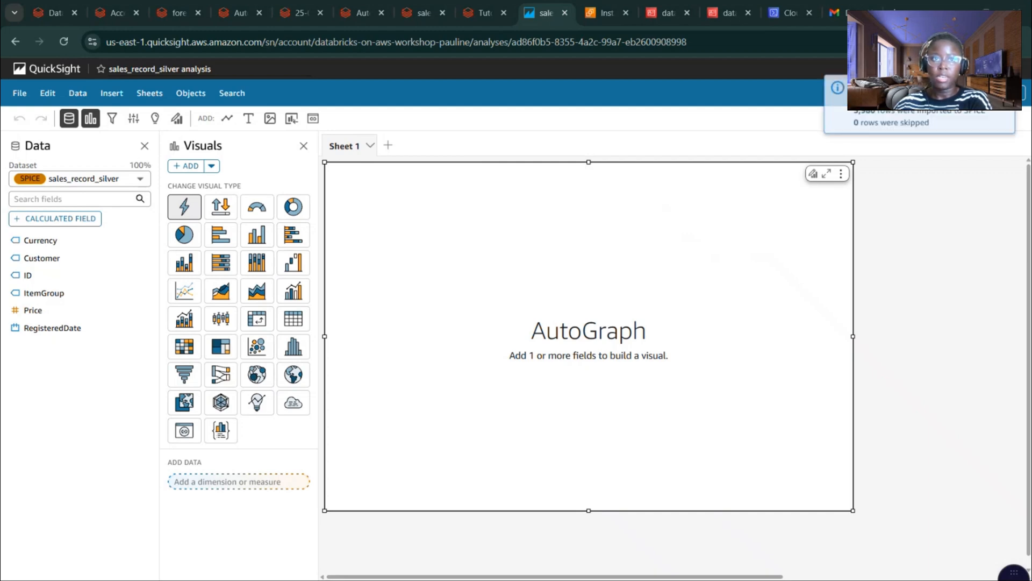
pyautogui.click(82, 179)
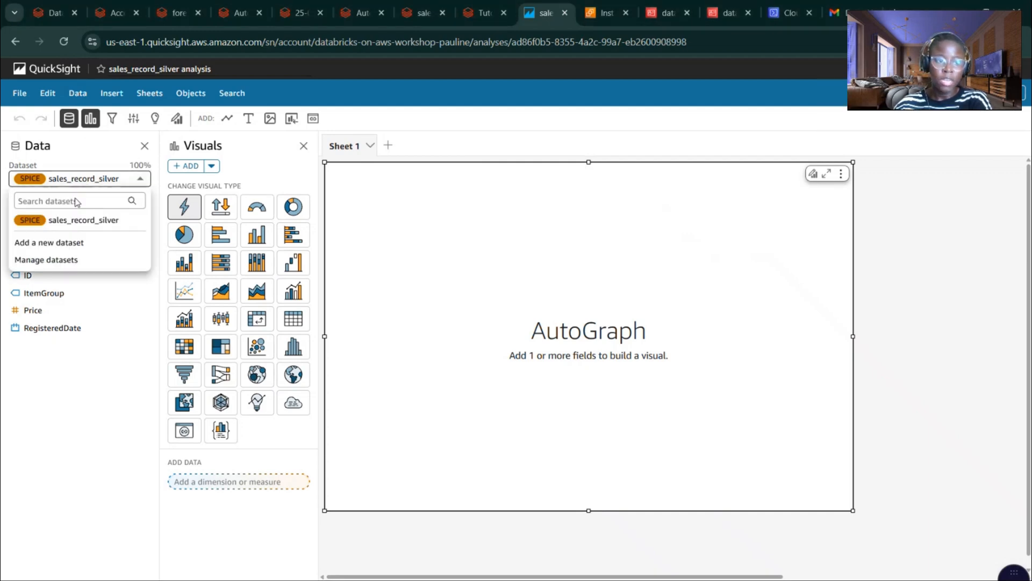
pyautogui.click(60, 243)
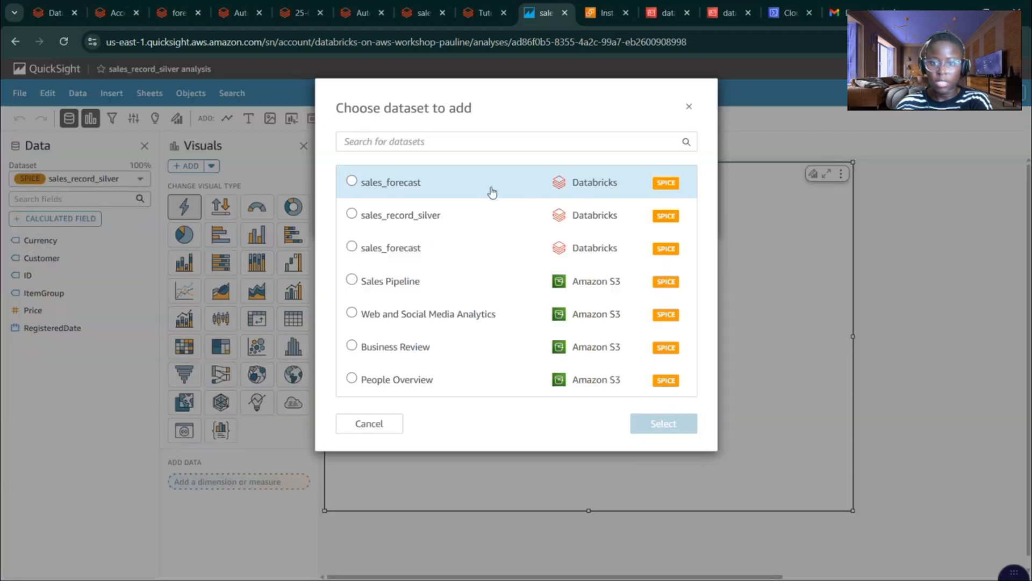
pyautogui.click(352, 181)
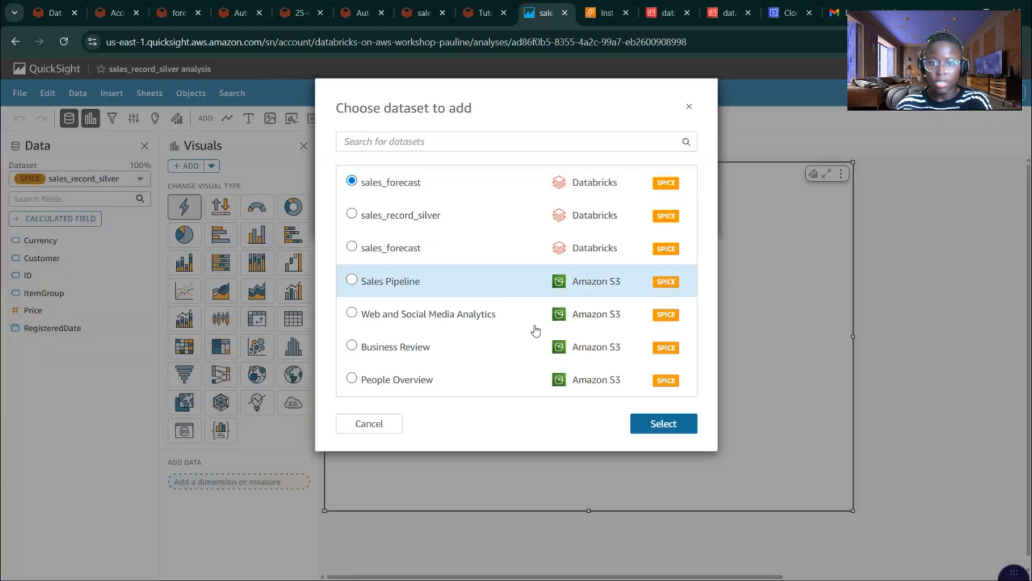
pyautogui.click(657, 424)
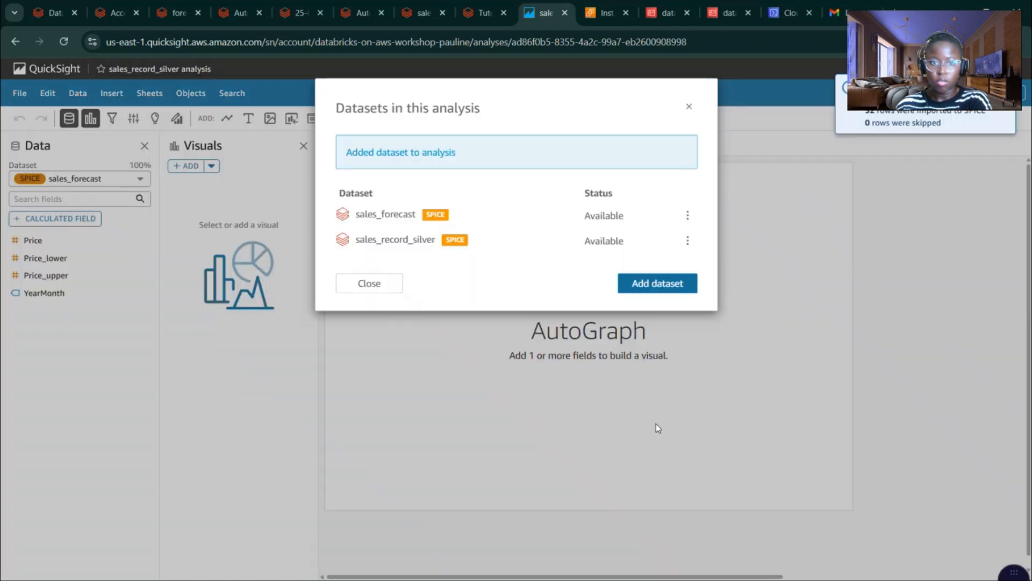
pyautogui.click(650, 289)
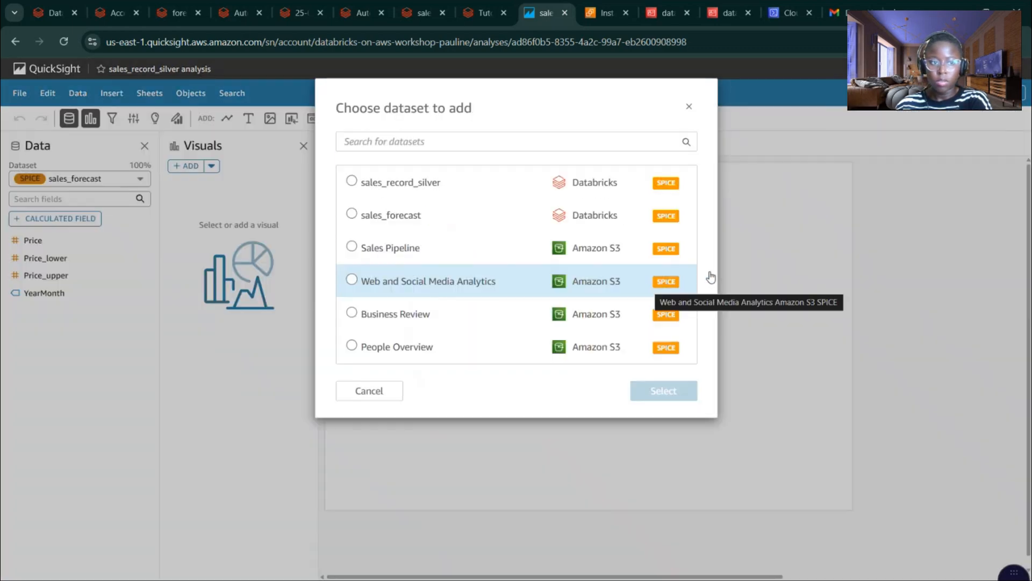
pyautogui.click(689, 102)
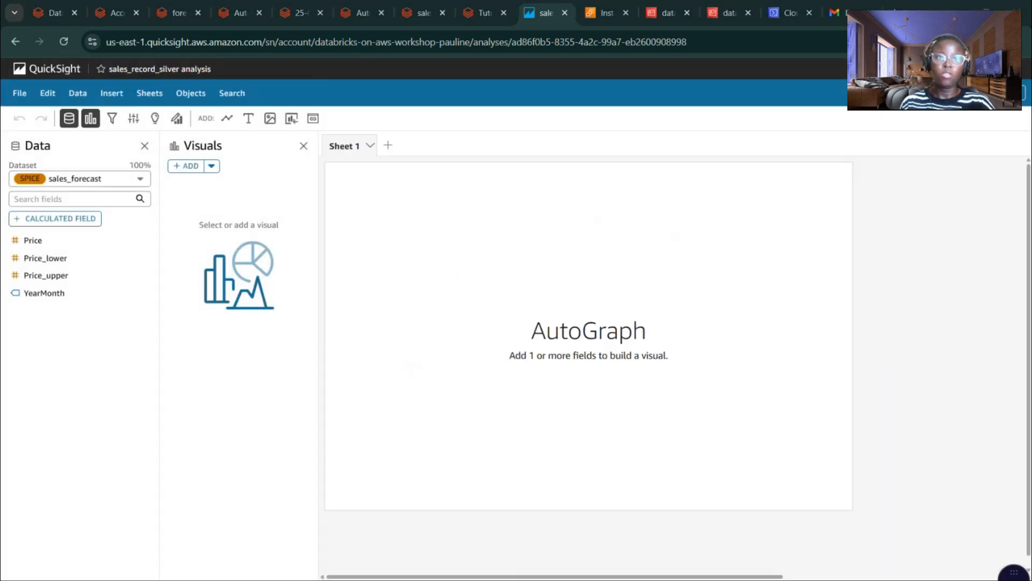
# Step: Switch the active dataset to sales_record_silver and build a new visual from the ItemGroup and Price fields
pyautogui.click(97, 180)
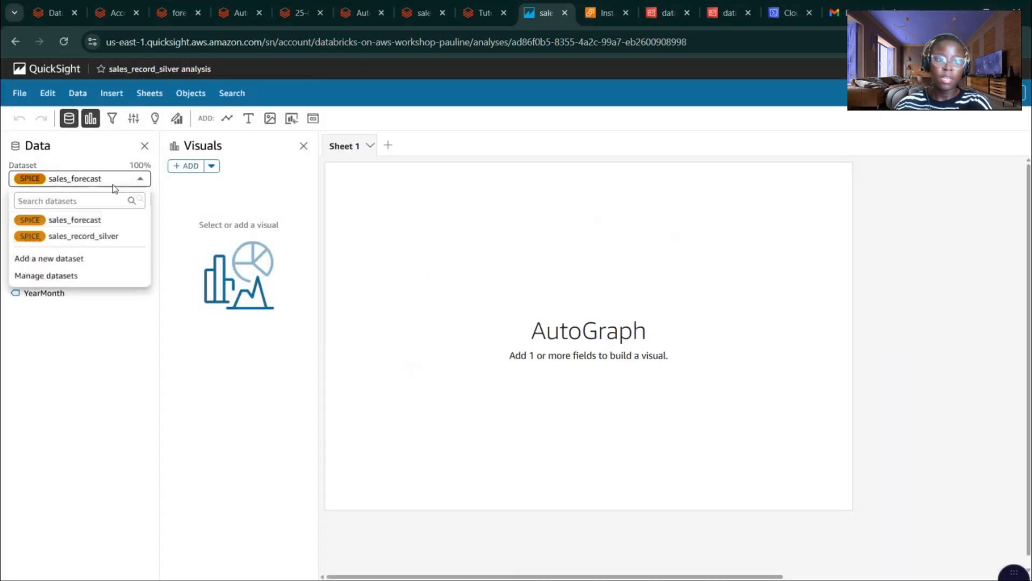
pyautogui.click(75, 238)
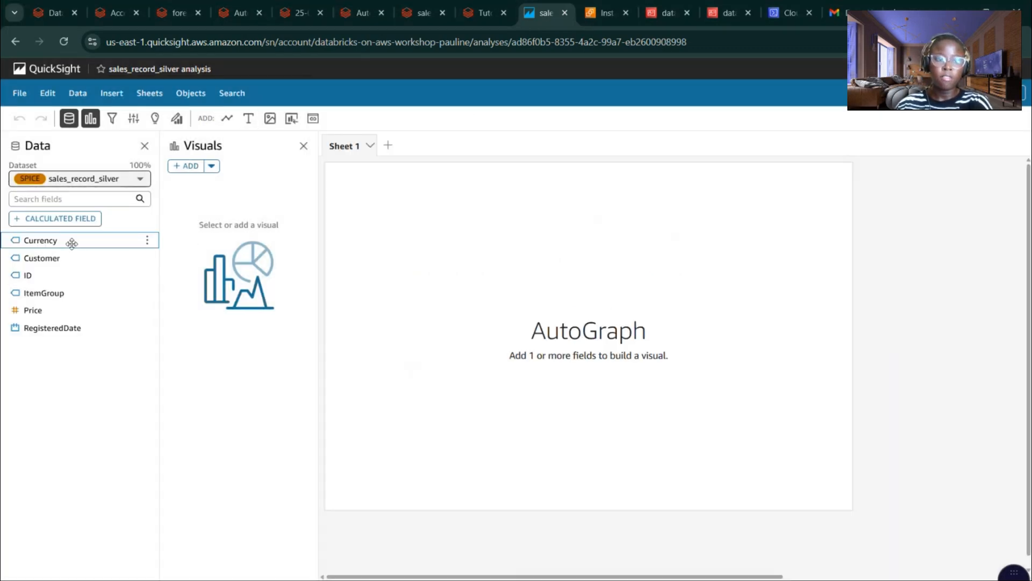
pyautogui.click(40, 295)
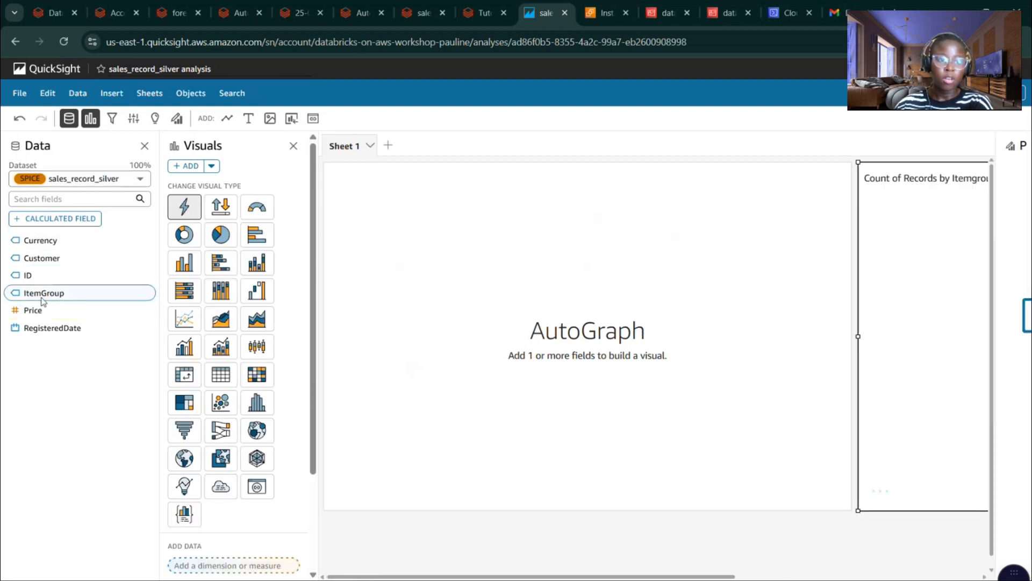
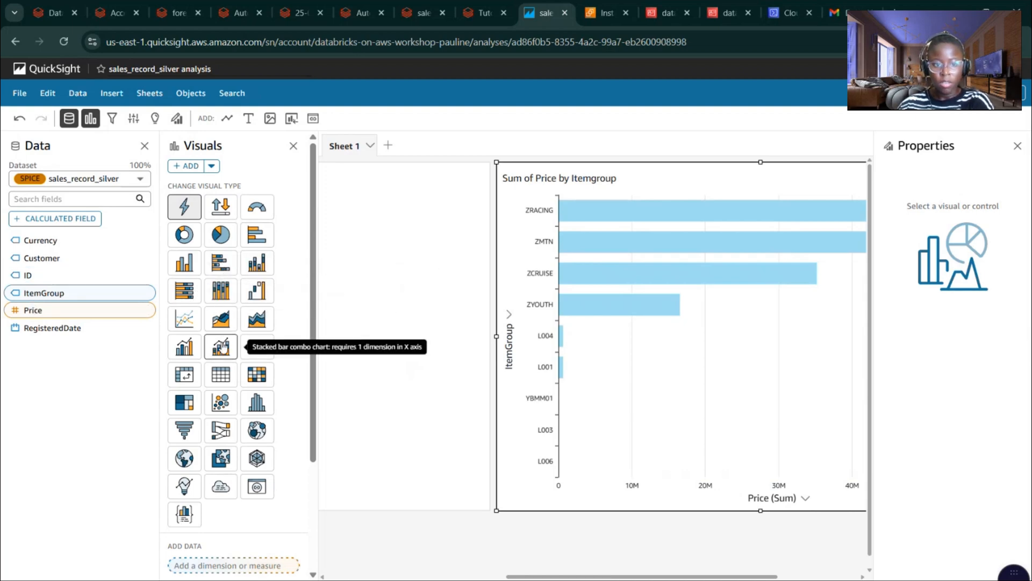
# Step: Change the visual to a clustered bar combo chart and plot the count of ItemGroup as its line
pyautogui.click(183, 349)
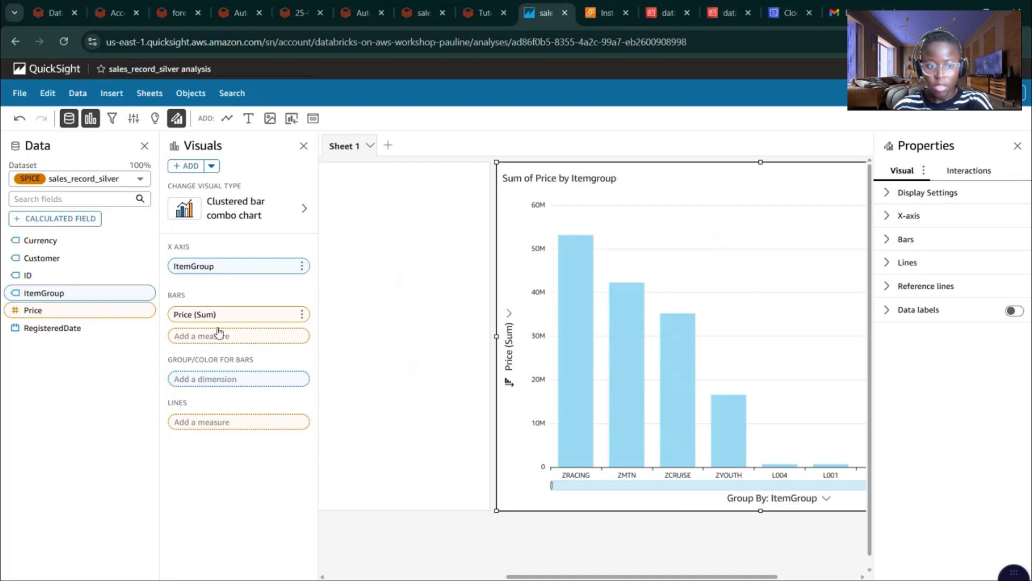
pyautogui.click(222, 425)
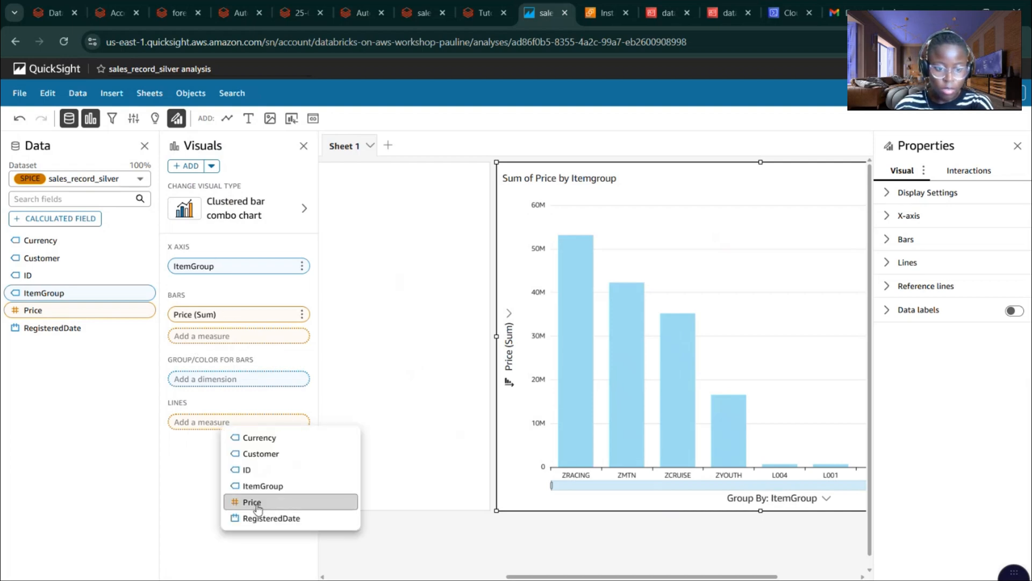
pyautogui.click(263, 486)
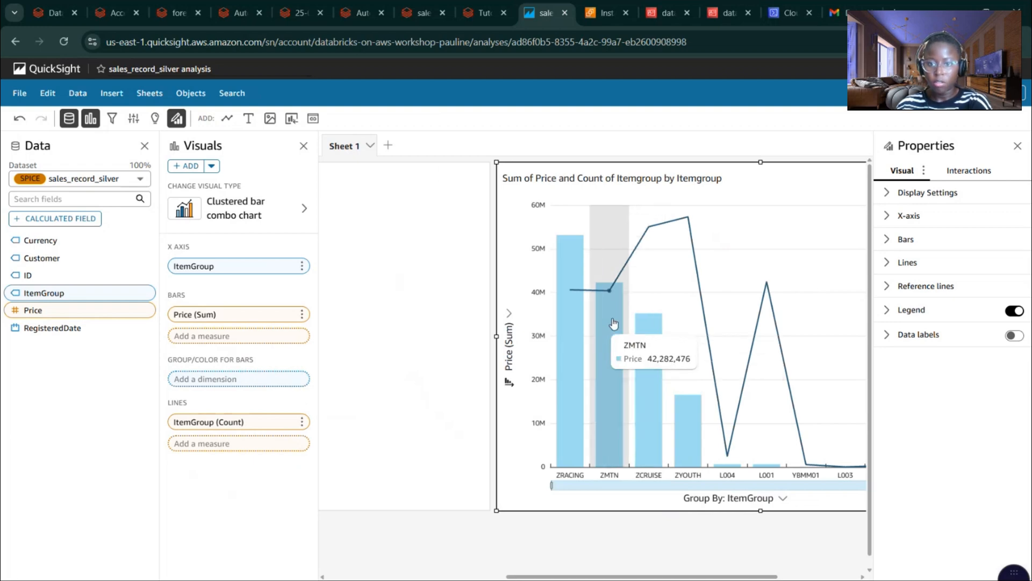
# Step: Delete the empty AutoGraph visual from the sheet
pyautogui.click(430, 275)
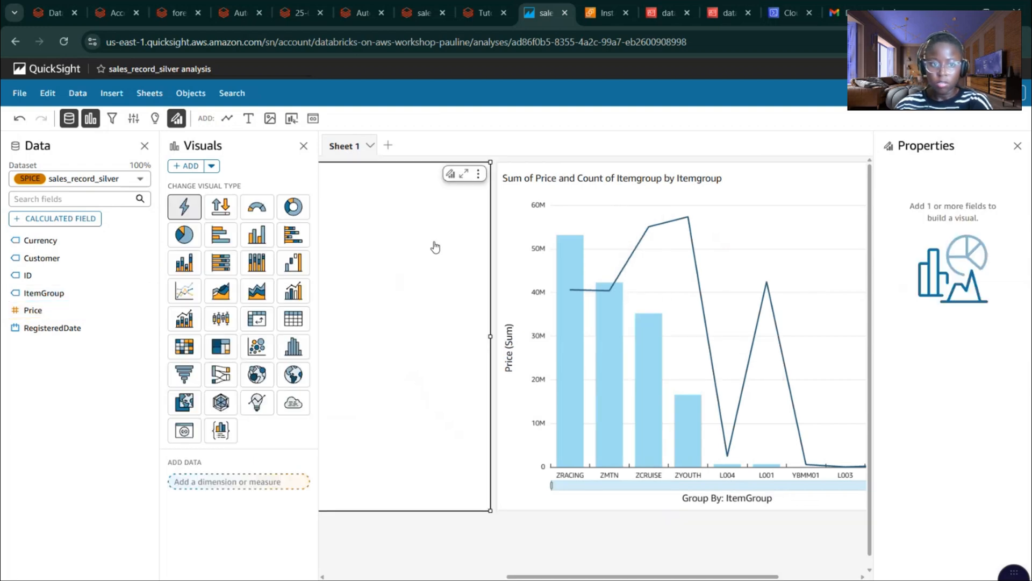
pyautogui.click(479, 176)
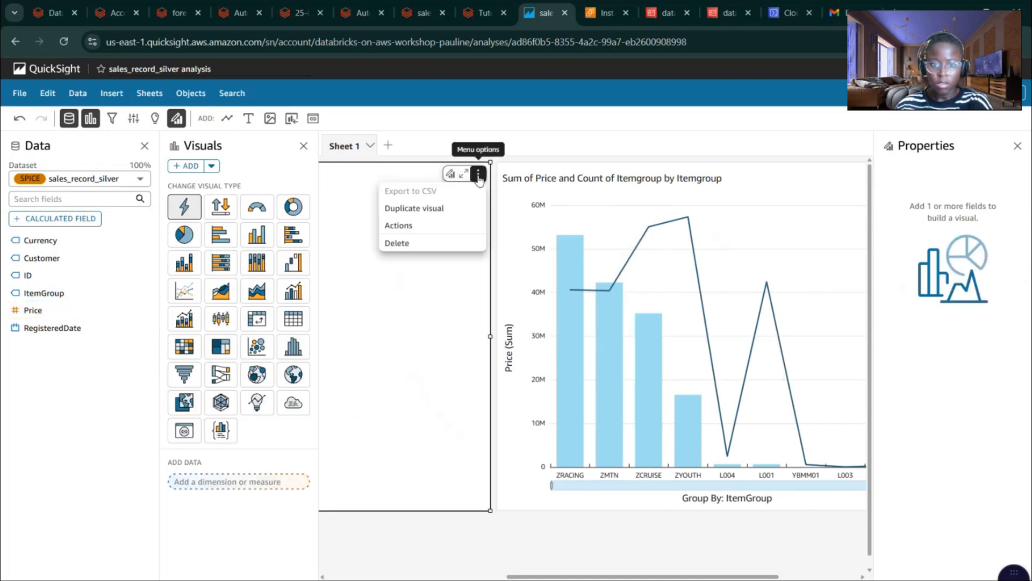
pyautogui.click(428, 243)
pyautogui.click(565, 289)
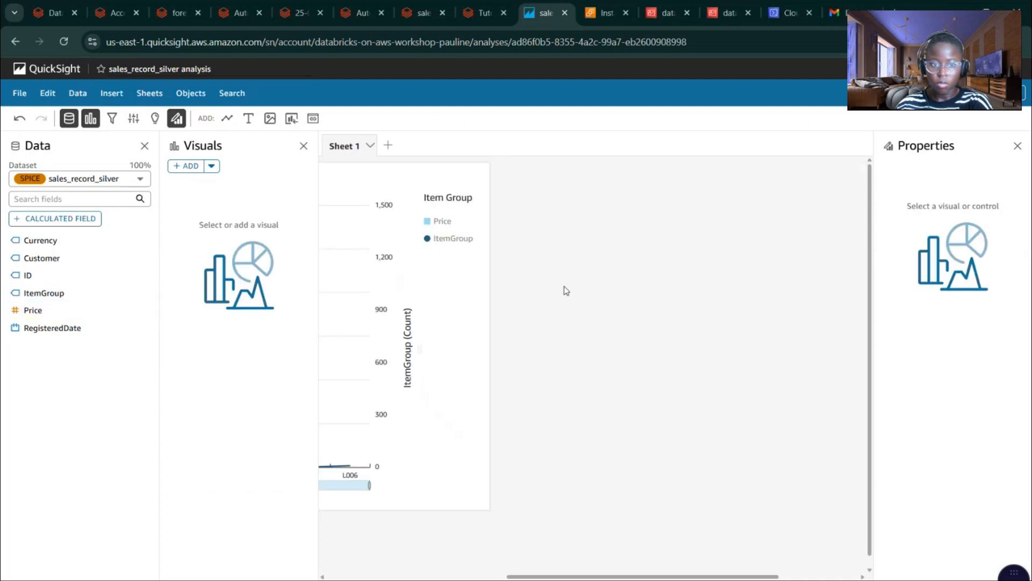
# Step: Hide the visual building options to widen the sheet area and select the ItemGroup combo chart
pyautogui.click(304, 146)
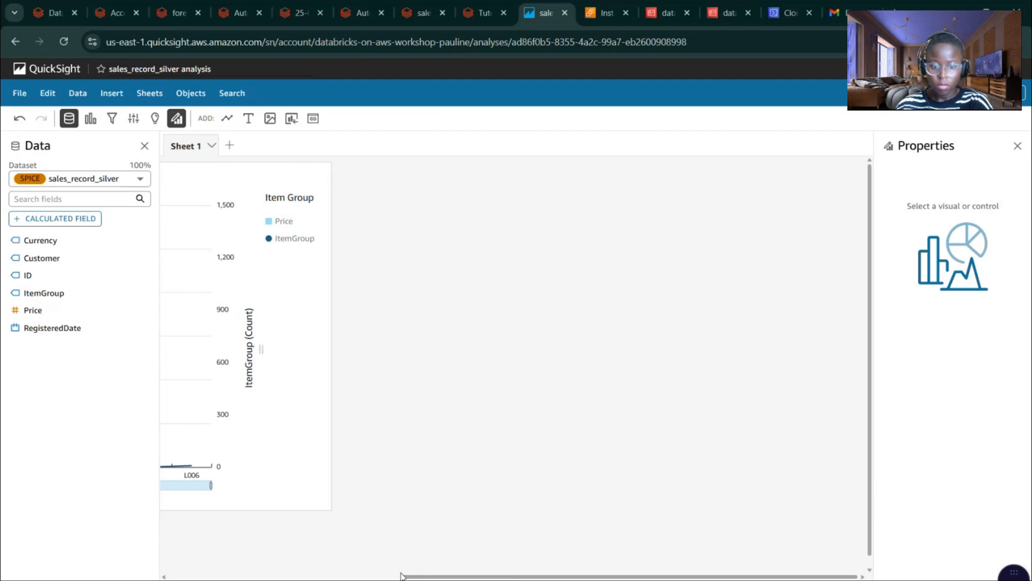
pyautogui.moveTo(406, 577); pyautogui.dragTo(156, 574)
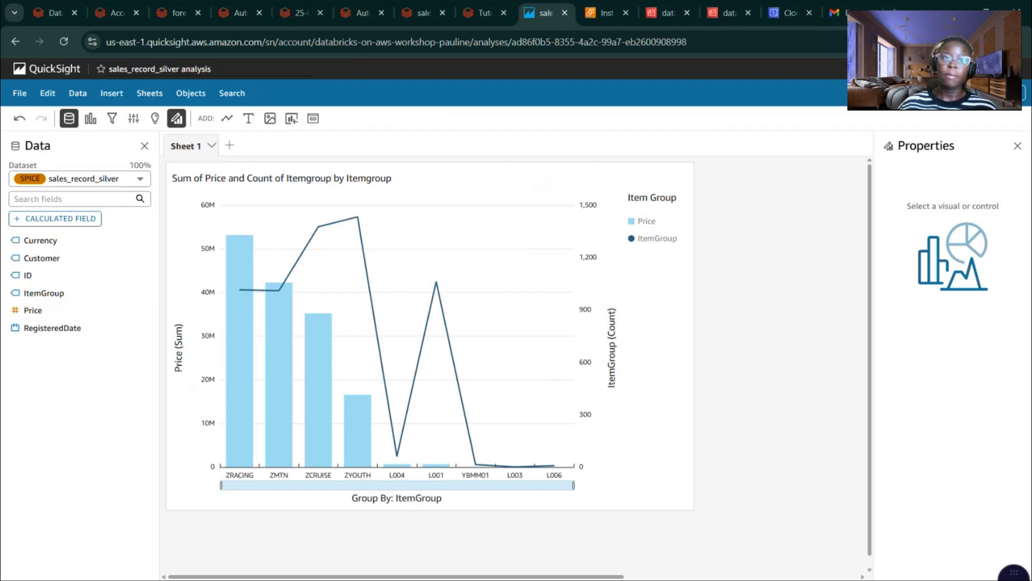
pyautogui.click(543, 184)
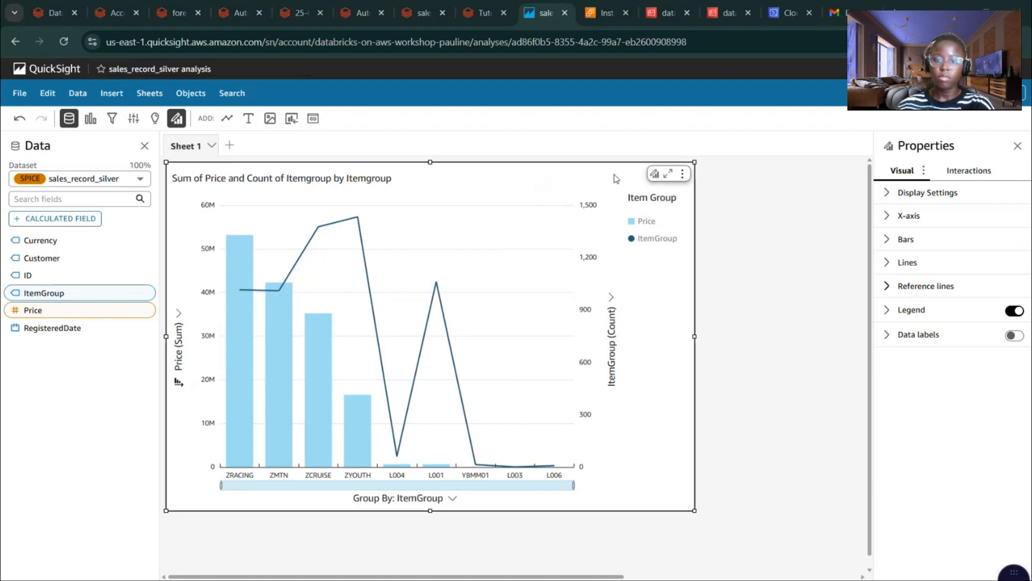
# Step: Add an empty line chart visual to the sheet and switch the active dataset to sales_forecast
pyautogui.click(226, 119)
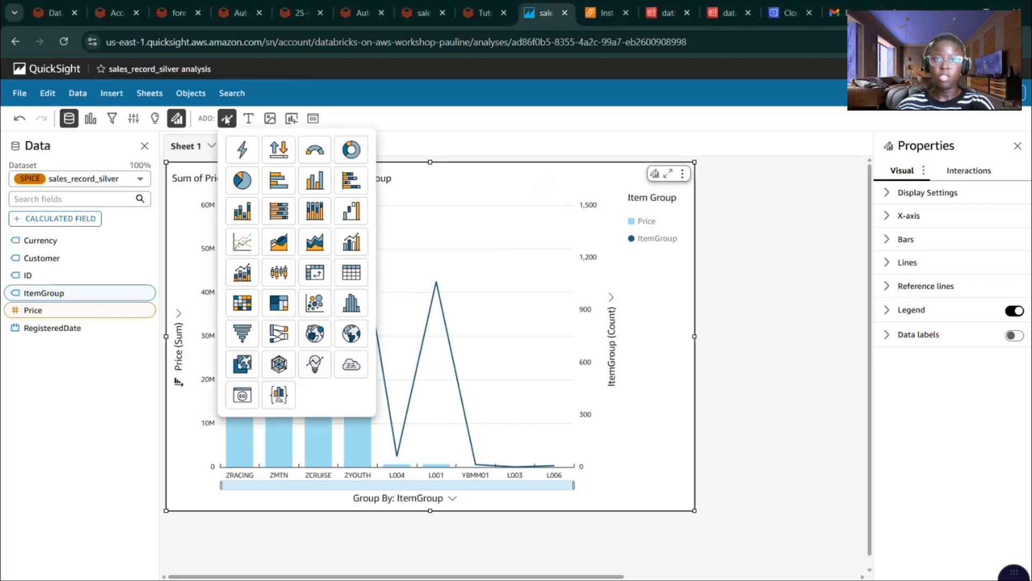
pyautogui.click(241, 242)
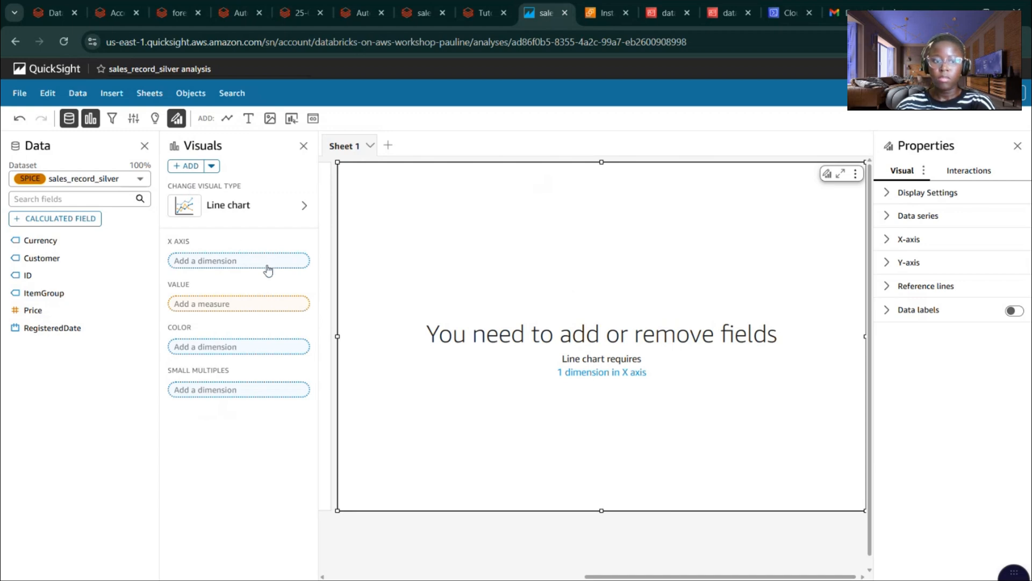
pyautogui.click(120, 184)
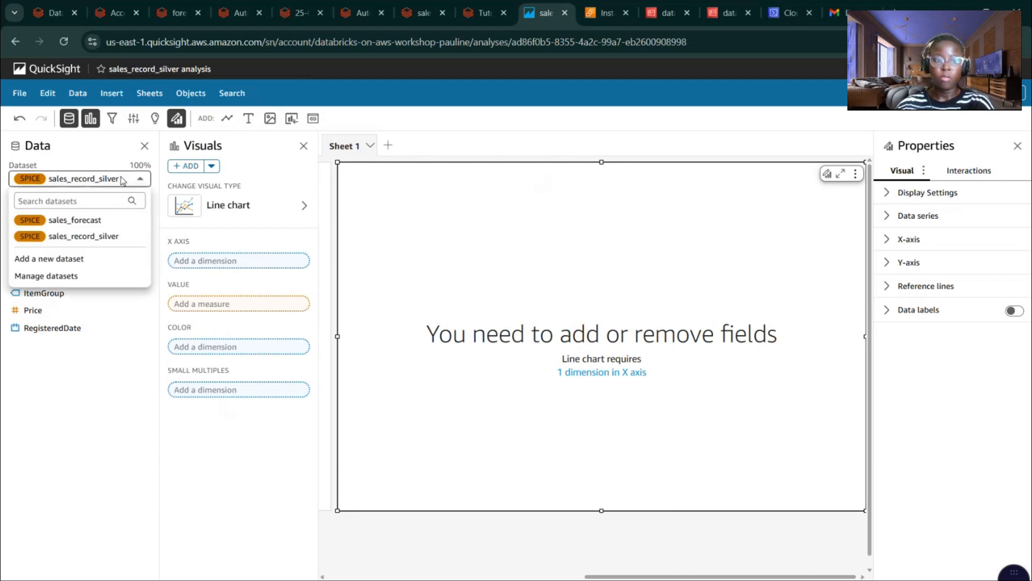
pyautogui.click(103, 219)
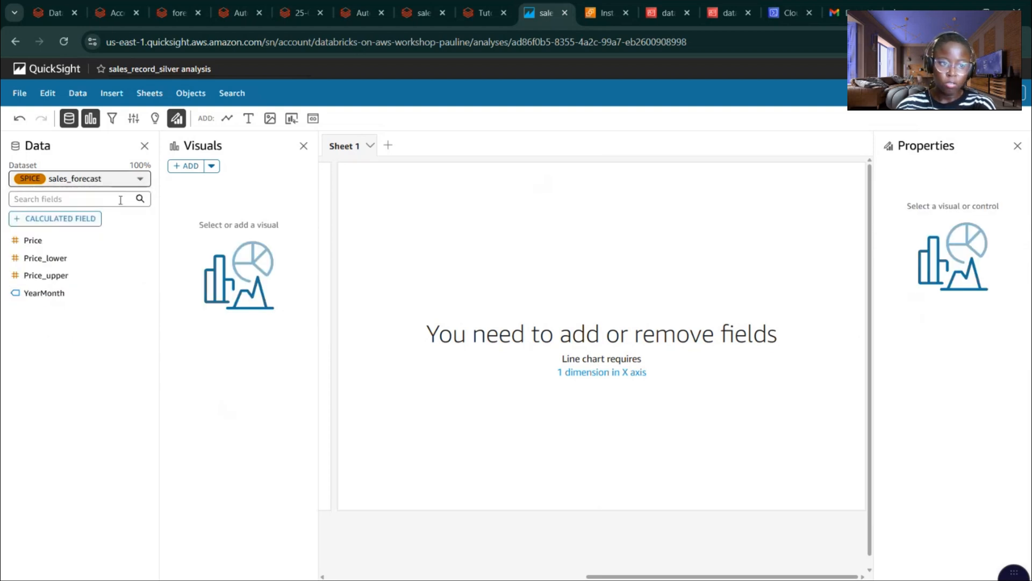
# Step: Build a new visual from YearMonth, Price_upper, Price_lower and Price, and change it to a line chart
pyautogui.moveTo(45, 291); pyautogui.dragTo(42, 277)
pyautogui.click(43, 277)
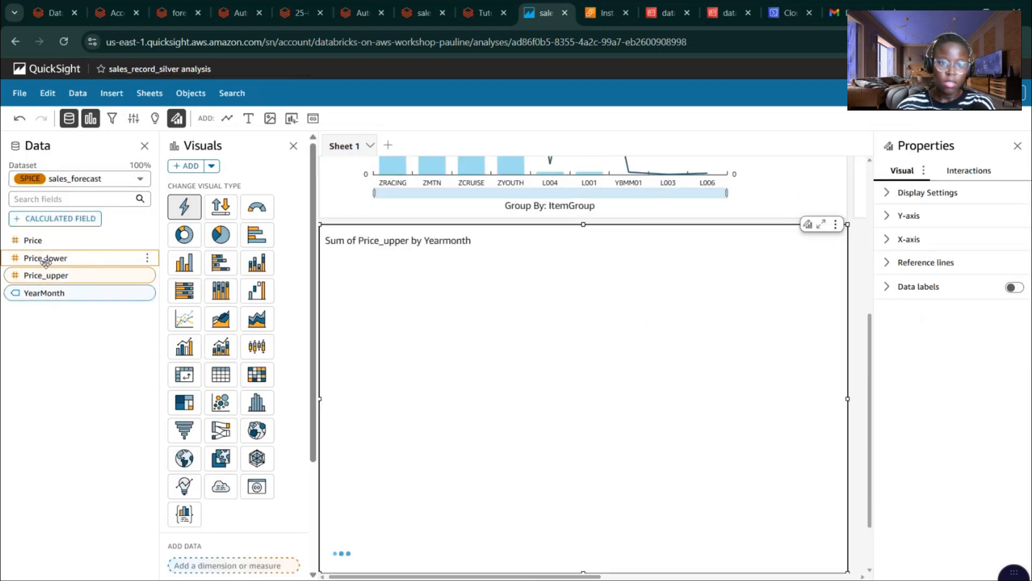
pyautogui.click(45, 260)
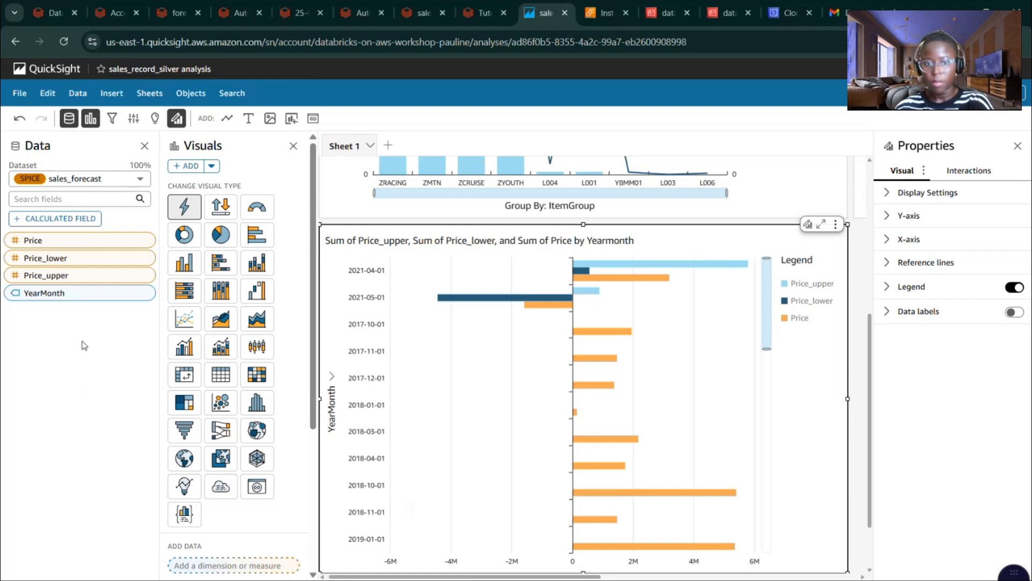
pyautogui.click(184, 321)
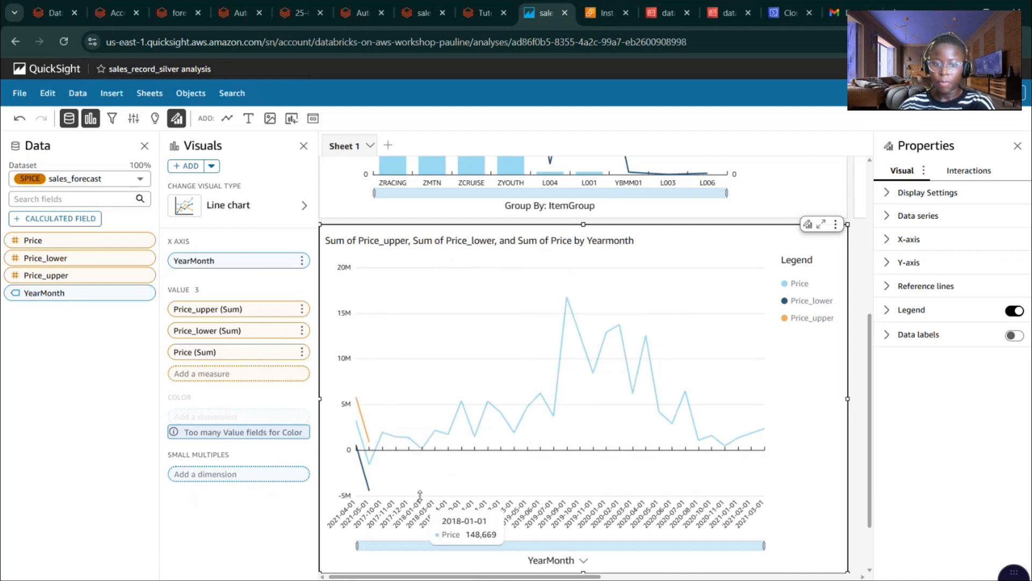
# Step: Set the sort order of the forecast line chart's YearMonth axis to ascending, sorted by Price_upper
pyautogui.click(836, 224)
pyautogui.scroll(-1, 602, 484)
pyautogui.click(583, 524)
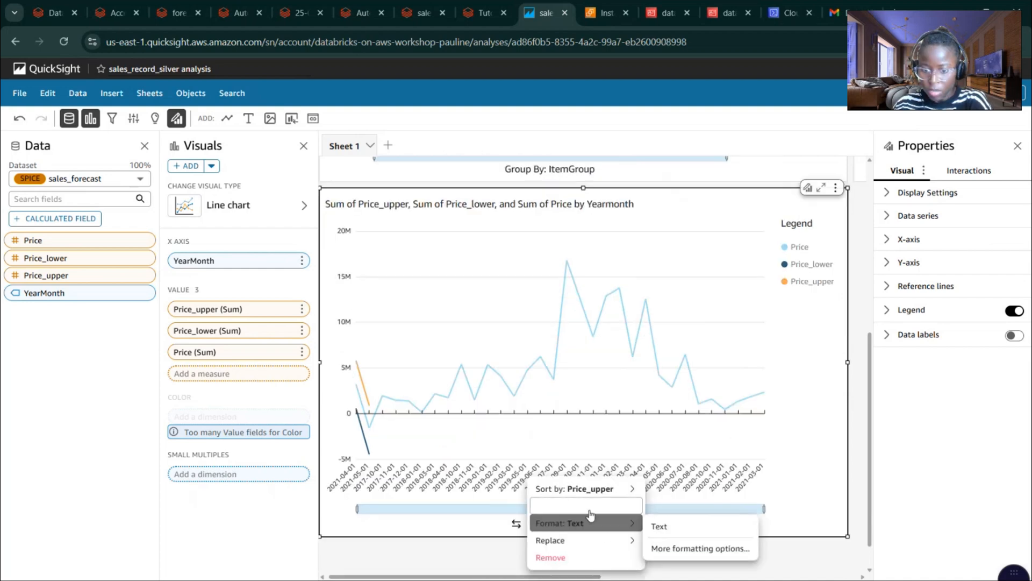
pyautogui.moveTo(598, 495)
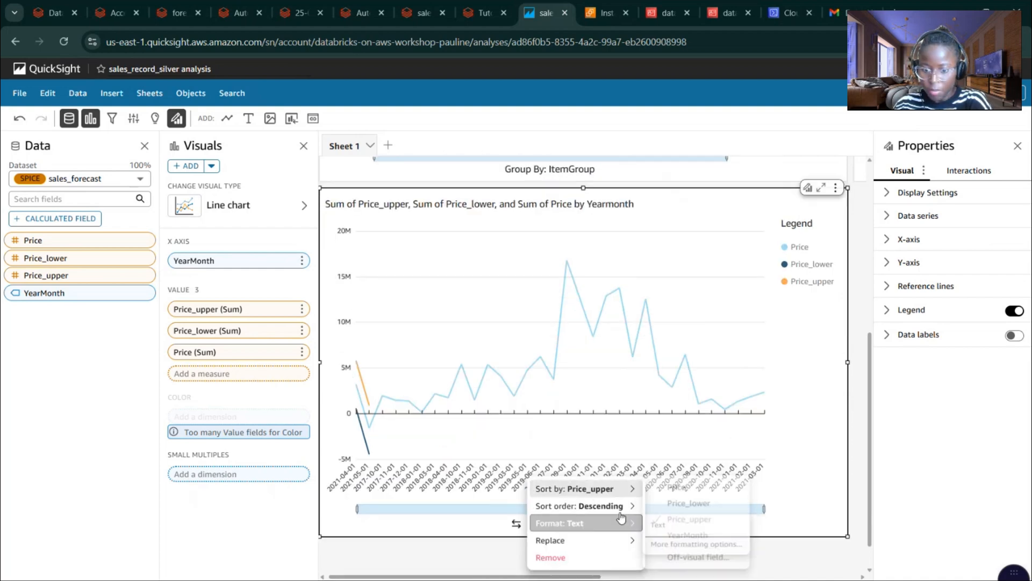
pyautogui.moveTo(624, 508)
pyautogui.click(681, 518)
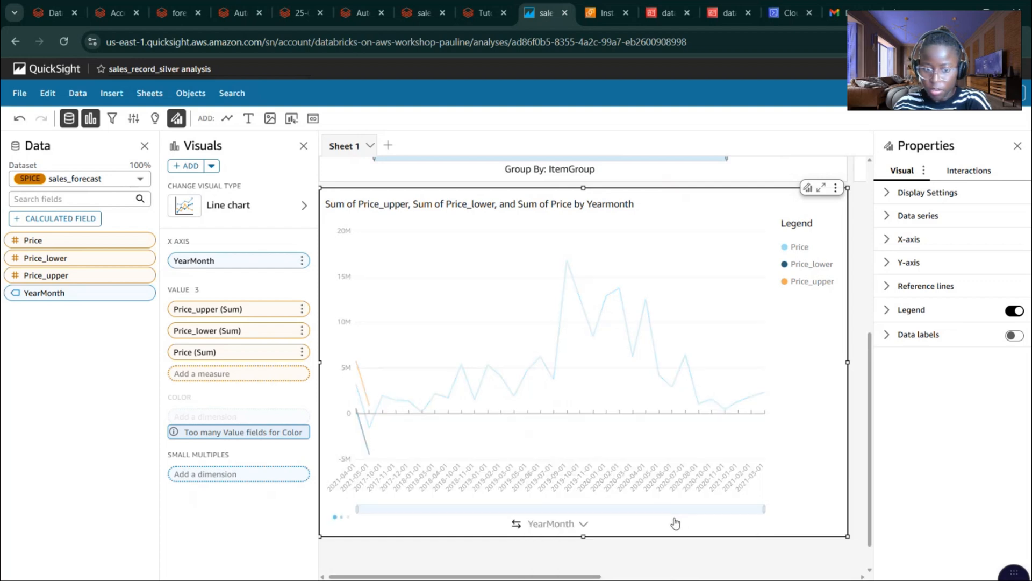
pyautogui.click(568, 529)
pyautogui.moveTo(568, 544)
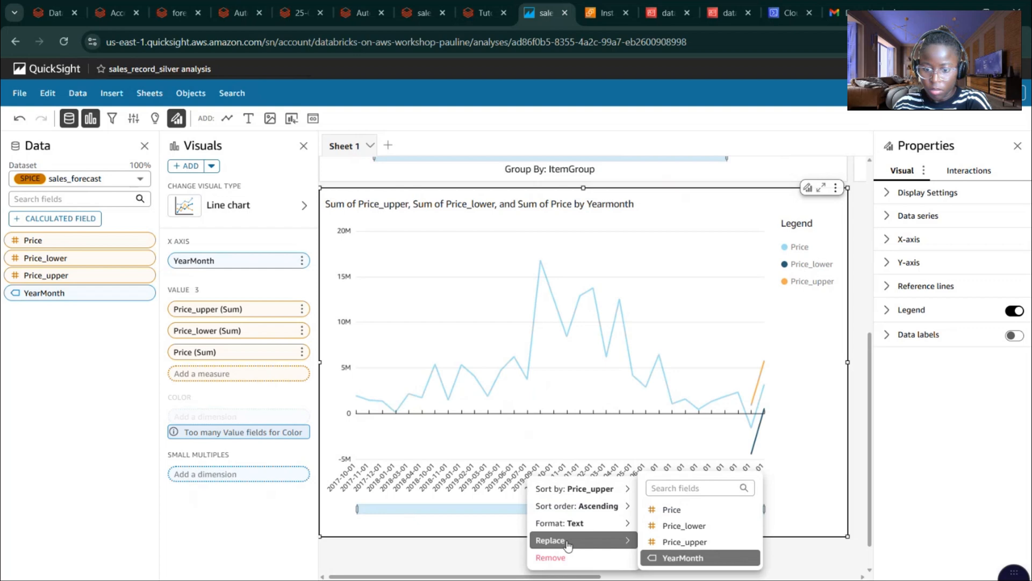
# Step: Turn on 6px circle markers in the base style of the forecast line chart
pyautogui.click(540, 261)
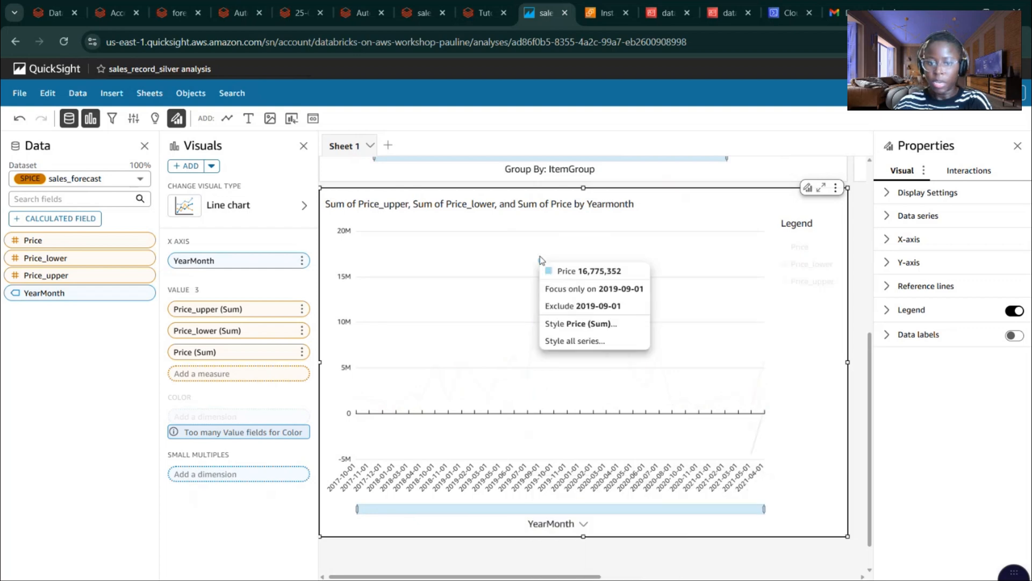
pyautogui.click(586, 325)
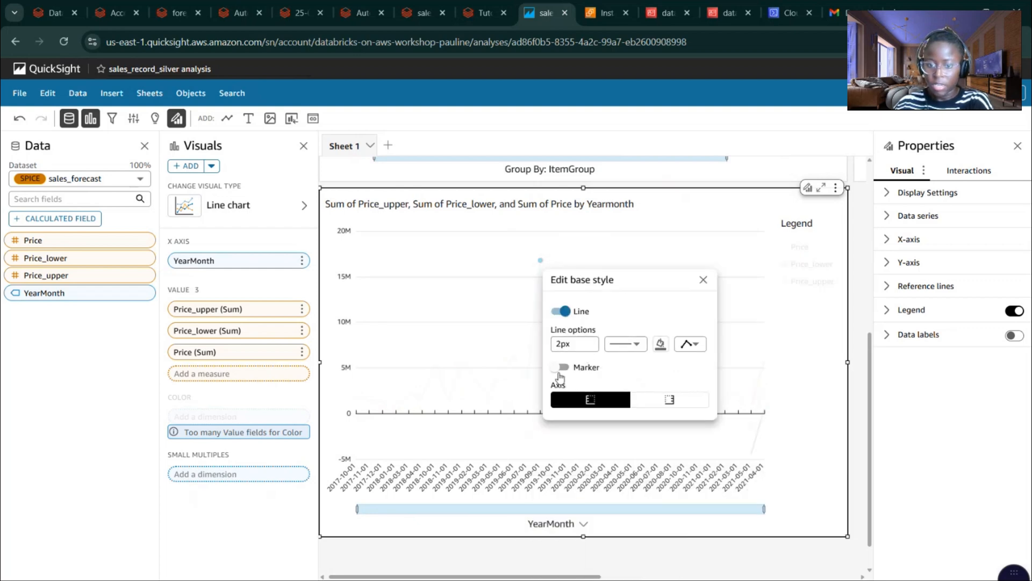
pyautogui.click(562, 368)
pyautogui.click(562, 367)
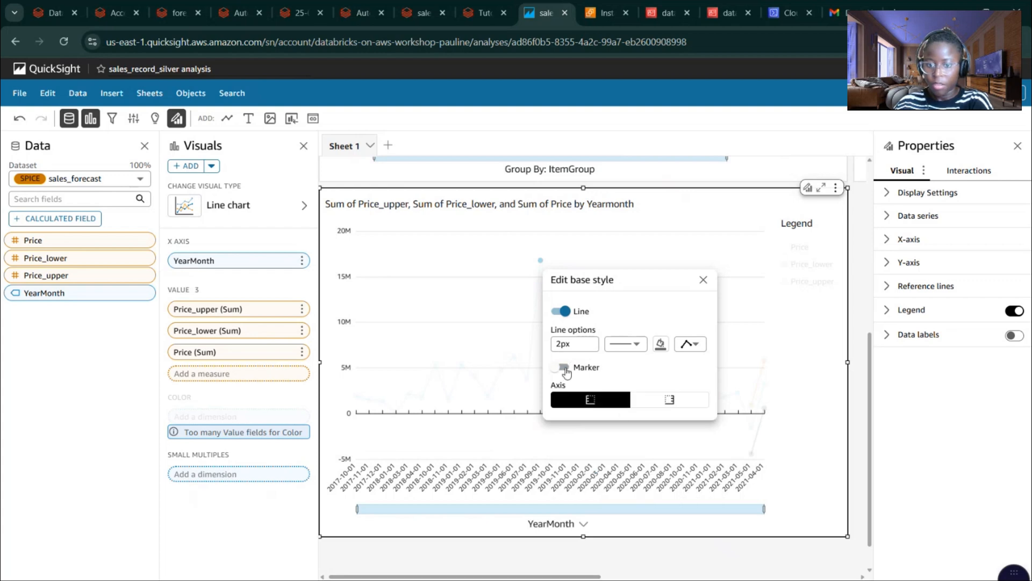
pyautogui.click(563, 368)
pyautogui.click(619, 399)
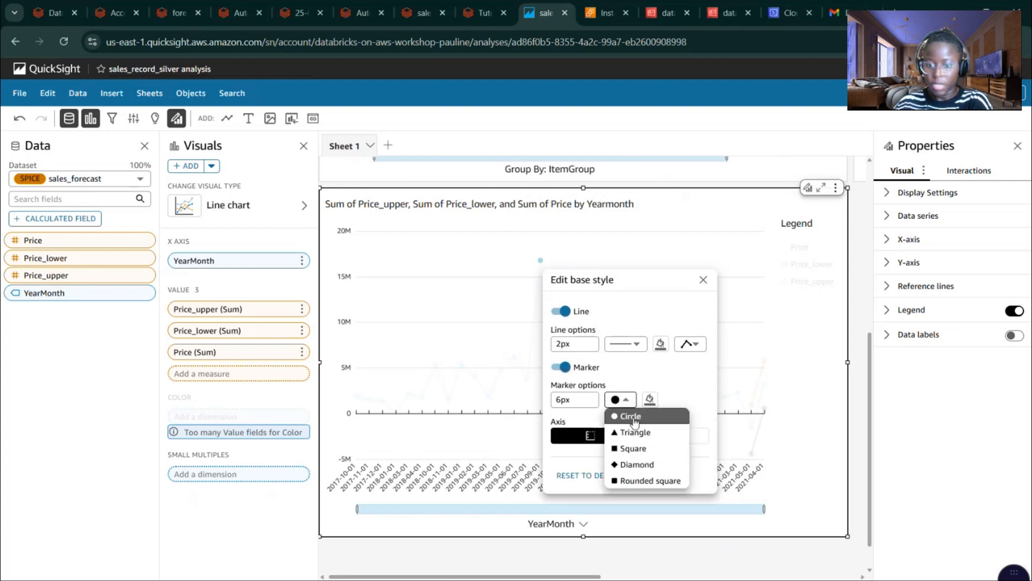
pyautogui.click(664, 346)
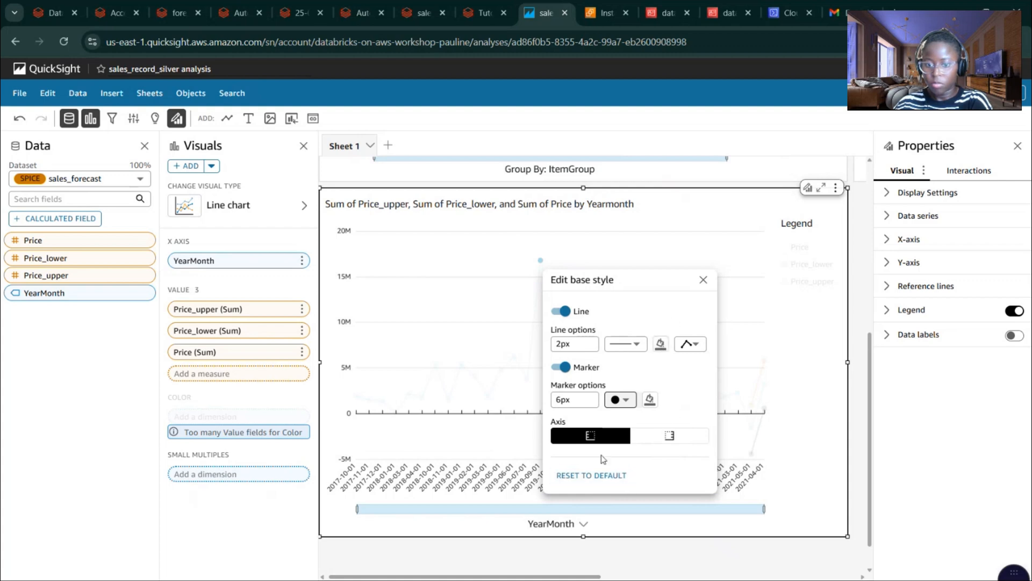
pyautogui.click(704, 280)
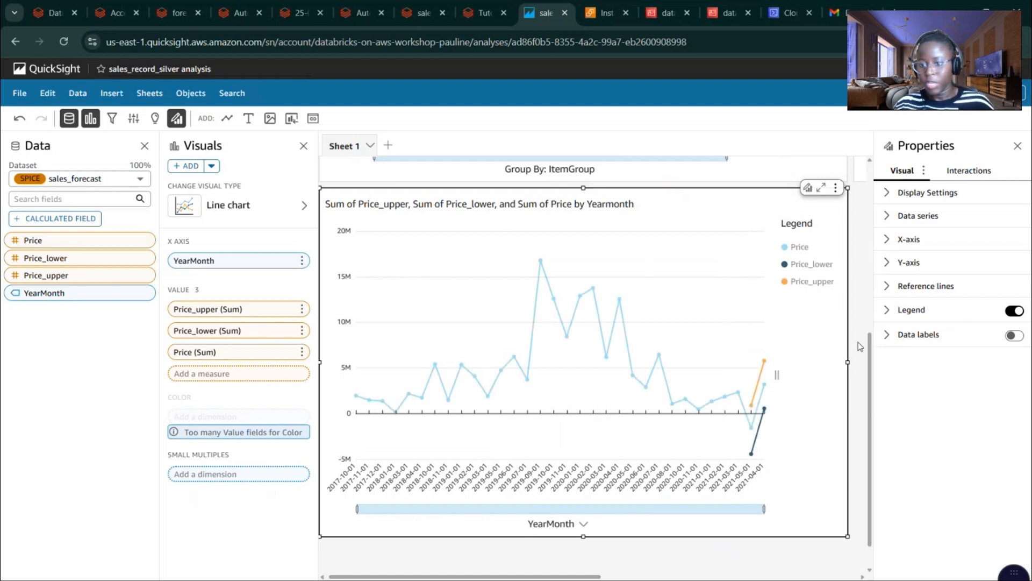
pyautogui.scroll(4, 862, 333)
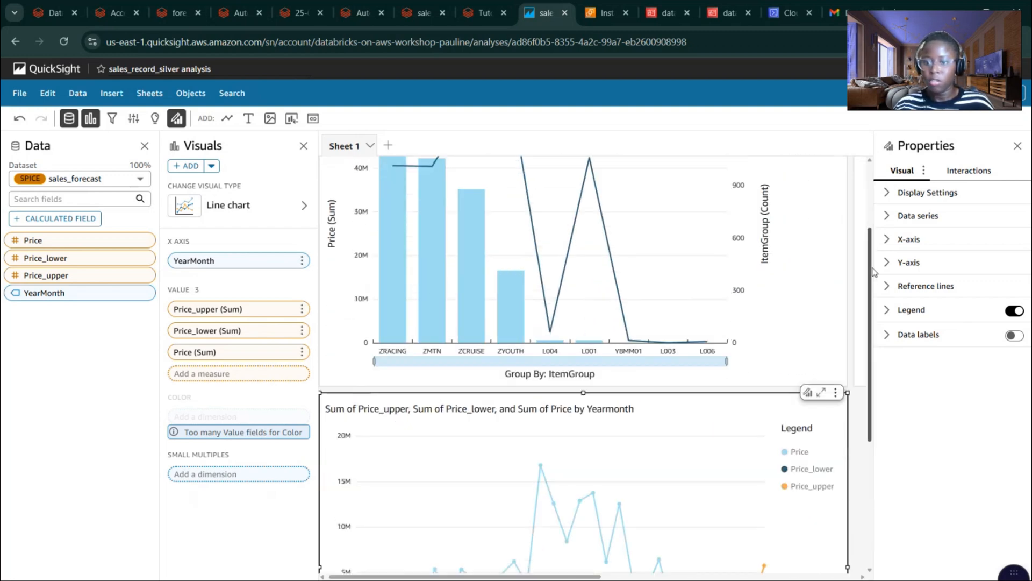
pyautogui.scroll(-3, 874, 271)
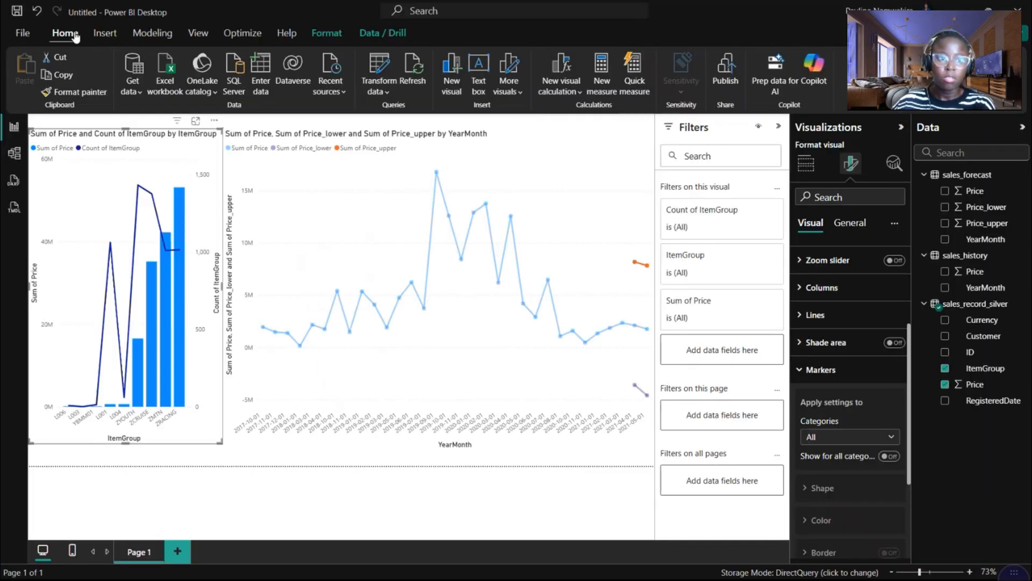
# Step: In a blank Power BI Desktop report, search the data sources for databricks and start a connection with the Databricks connector
pyautogui.click(21, 33)
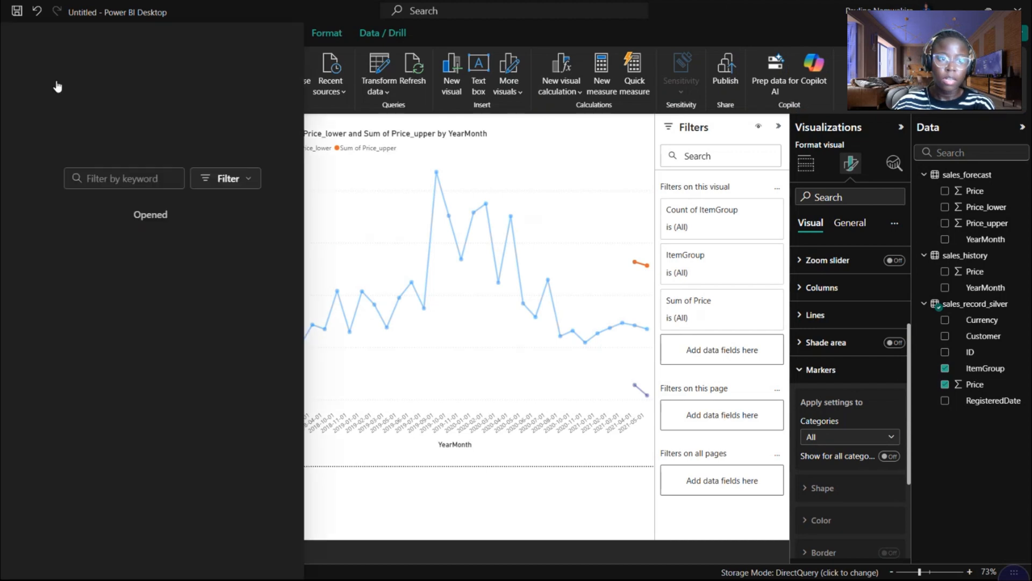
pyautogui.press('Escape')
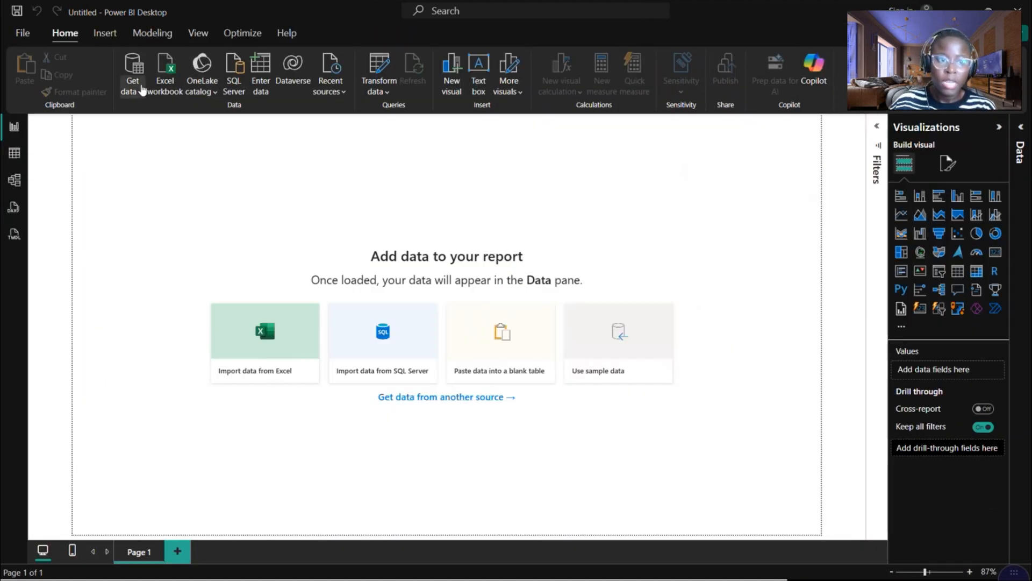
pyautogui.click(134, 86)
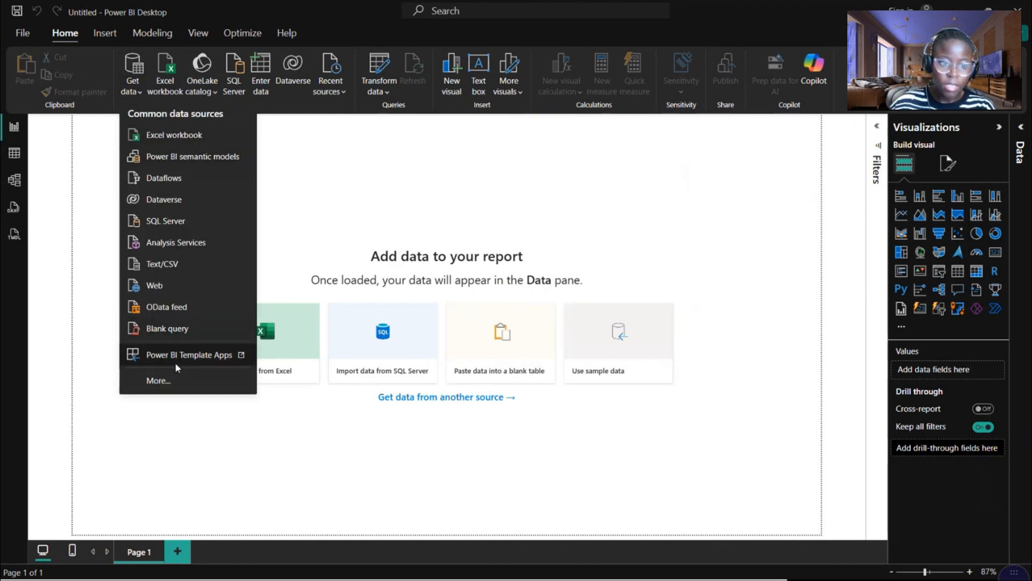
pyautogui.click(168, 382)
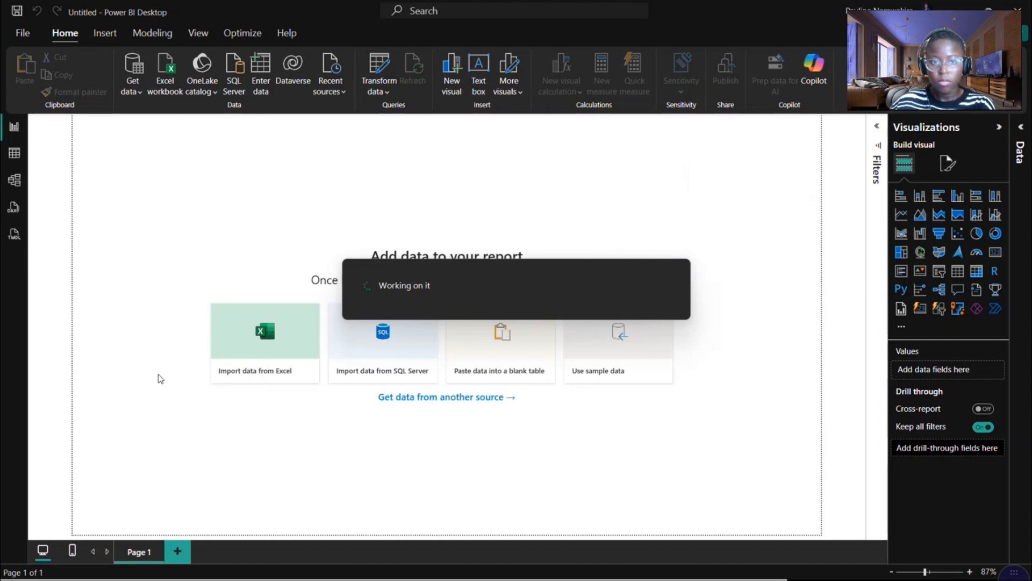
pyautogui.write('databricks')
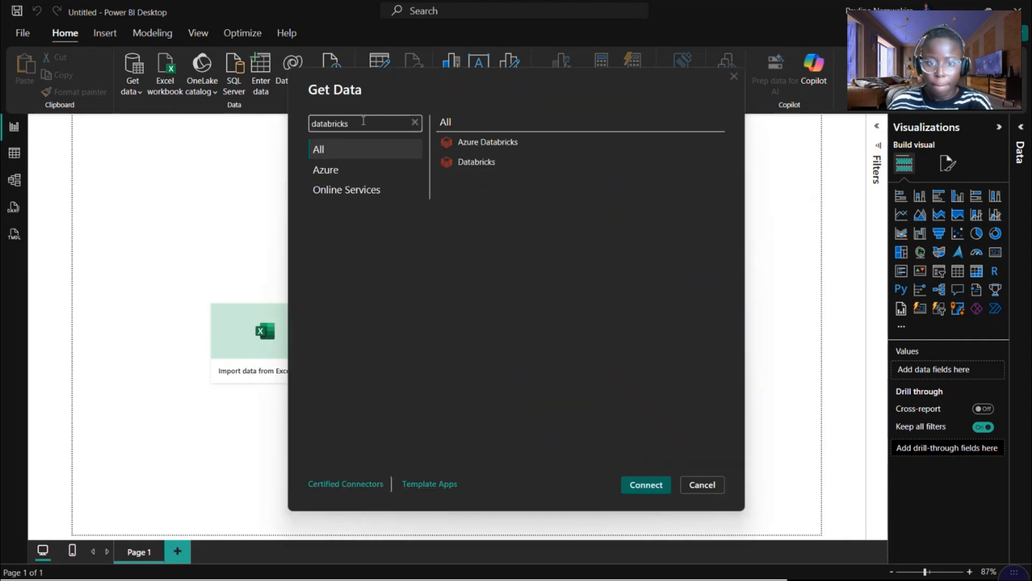
pyautogui.click(492, 166)
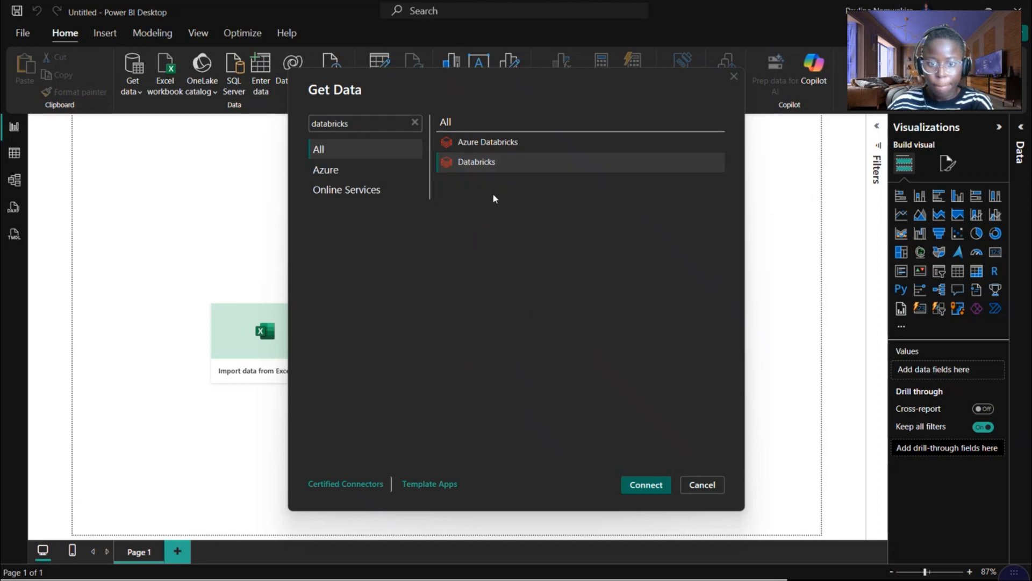
pyautogui.click(649, 485)
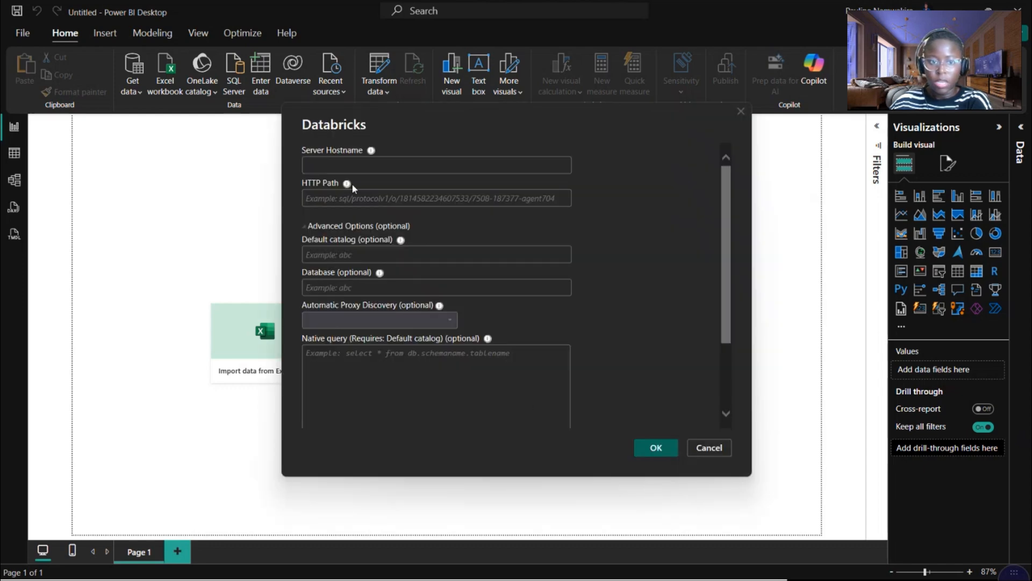
pyautogui.click(344, 196)
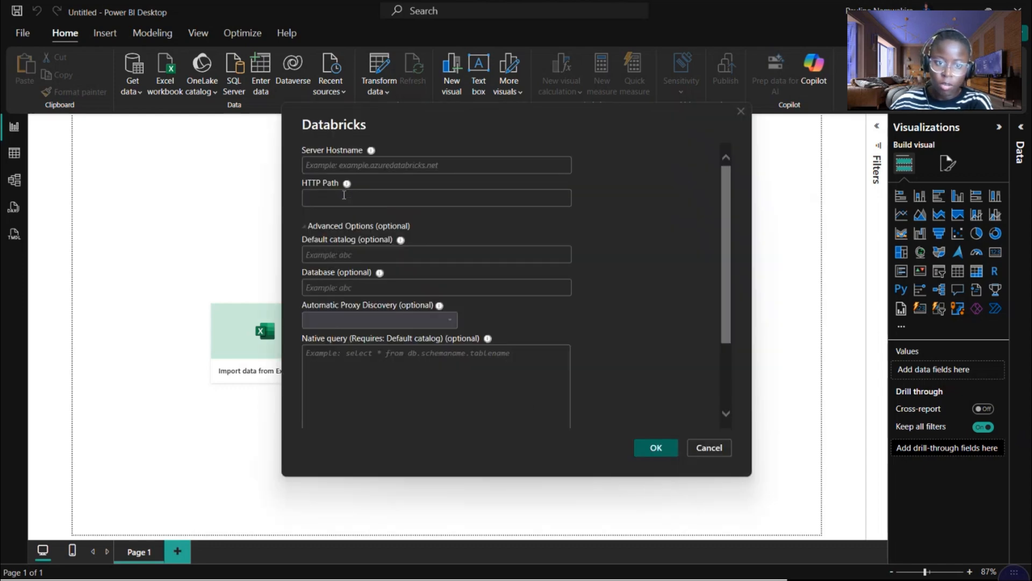
pyautogui.click(351, 159)
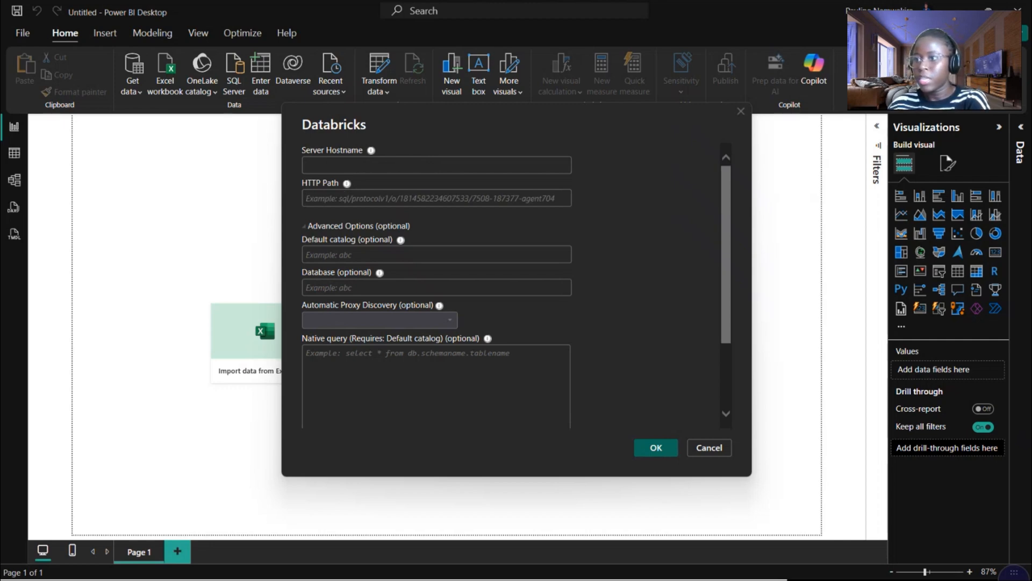
# Step: Switch to the Databricks access tokens page in the browser and dismiss the generated token dialog
pyautogui.hotkey('alt', 'Tab')
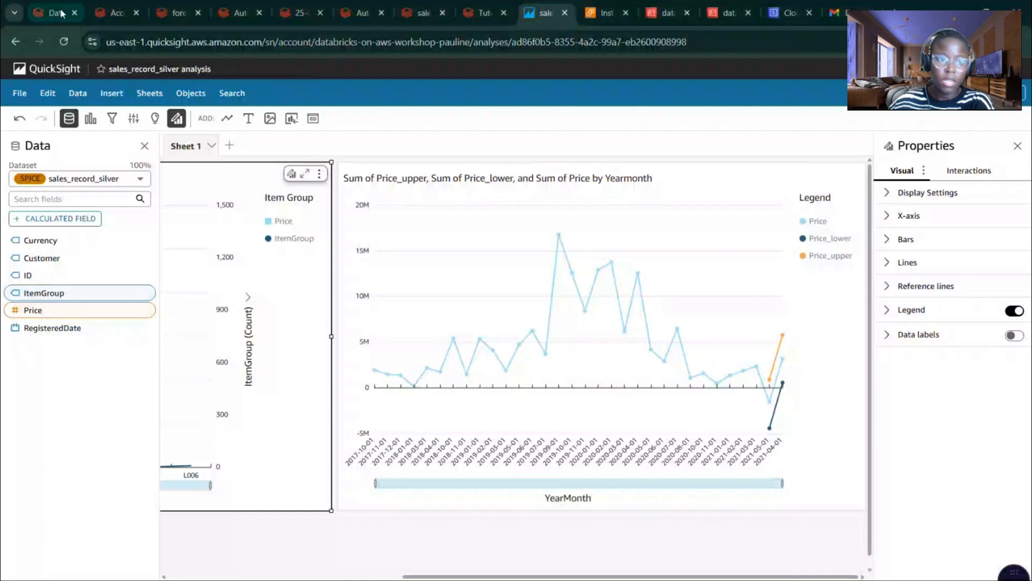
pyautogui.click(94, 11)
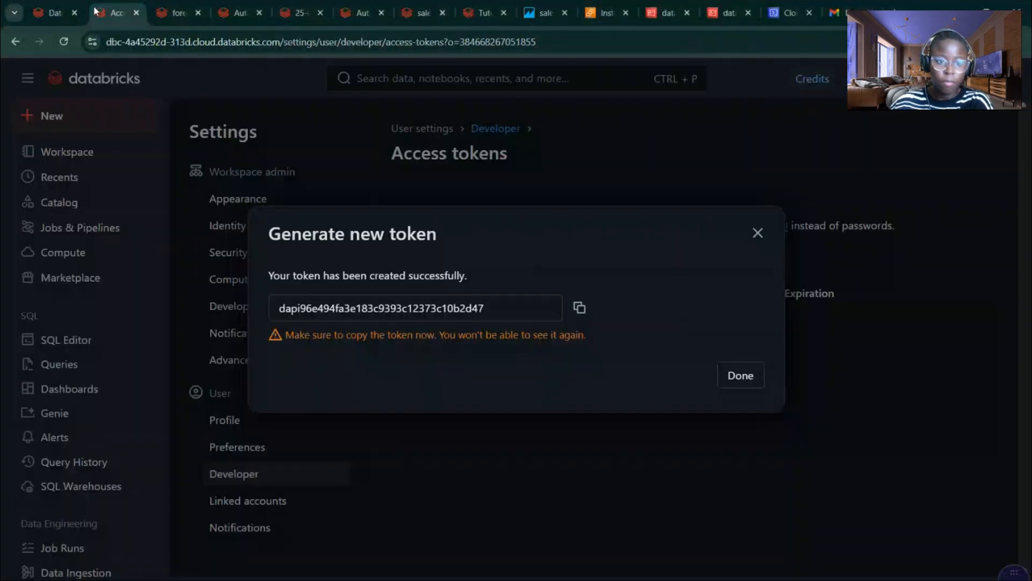
pyautogui.click(179, 15)
pyautogui.click(144, 15)
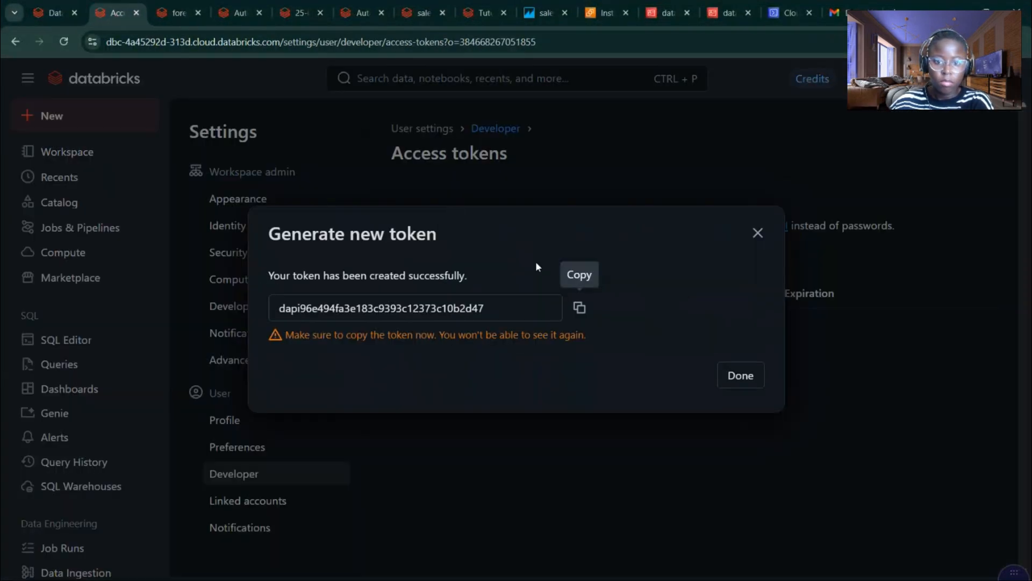
pyautogui.click(758, 233)
# Step: Open the running compute cluster's configuration and show the JDBC/ODBC connection details in its advanced settings
pyautogui.click(48, 257)
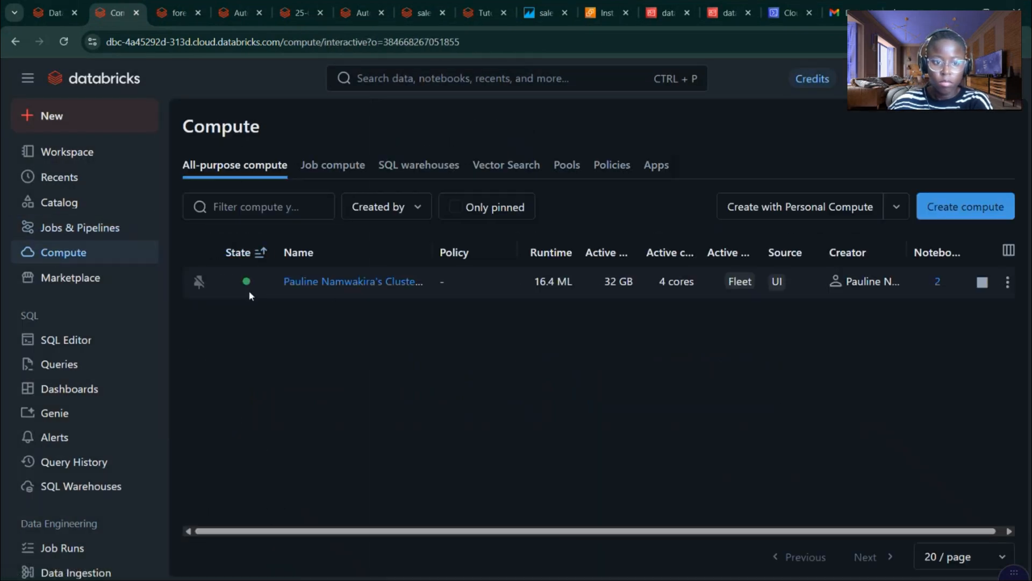
pyautogui.click(328, 282)
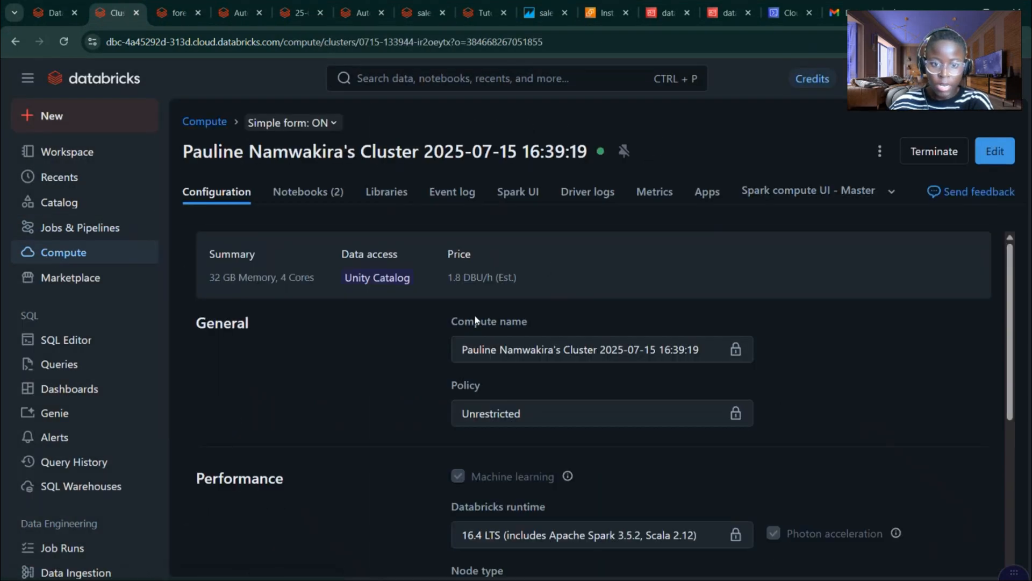
pyautogui.scroll(-5, 294, 382)
pyautogui.click(248, 543)
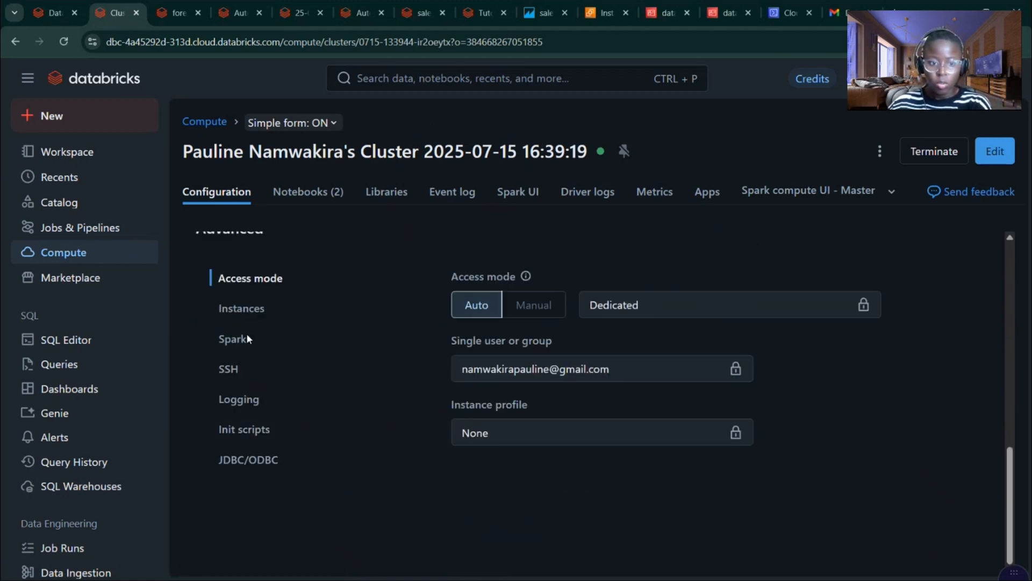
pyautogui.click(224, 312)
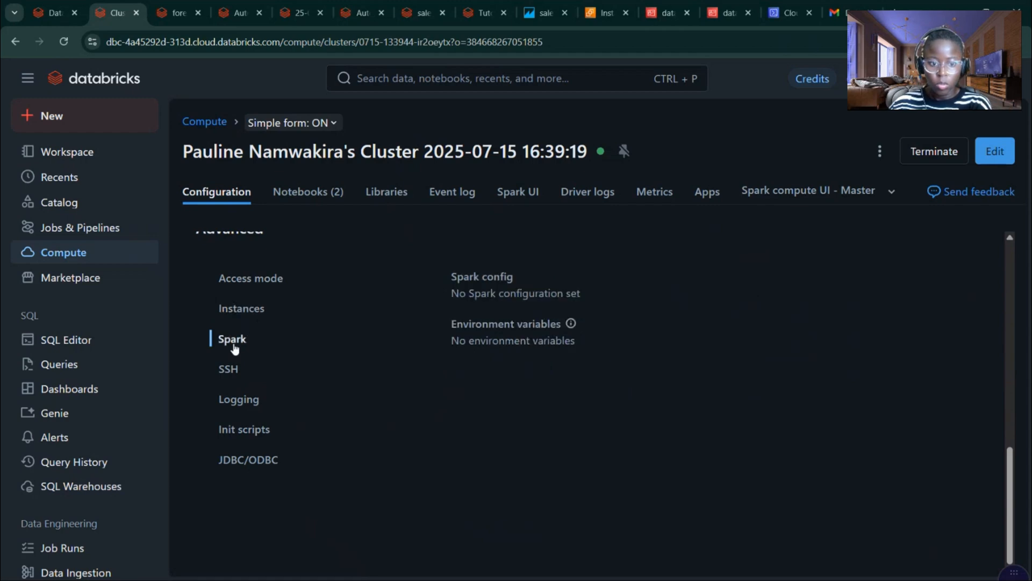
pyautogui.click(231, 368)
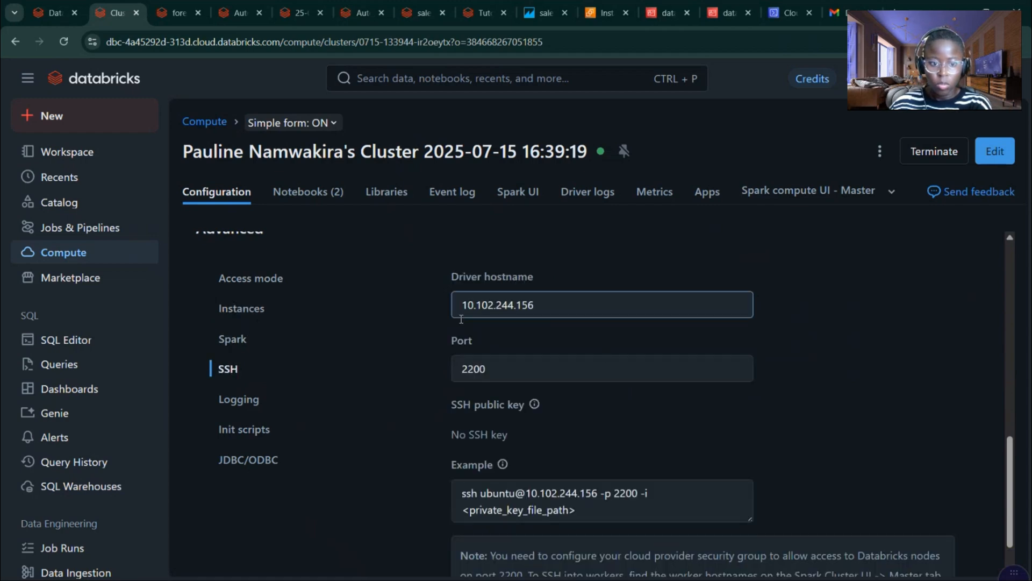
pyautogui.click(254, 316)
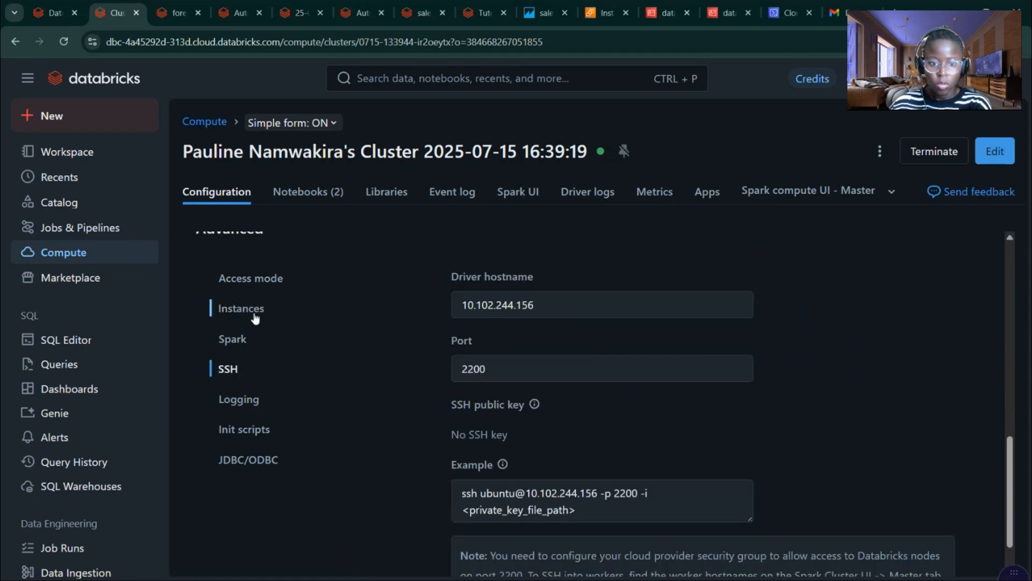
pyautogui.click(244, 463)
# Step: Copy the cluster's server hostname into the Server Hostname of the Databricks connection in Power BI Desktop
pyautogui.moveTo(667, 298); pyautogui.dragTo(454, 298)
pyautogui.hotkey('ctrl', 'c')
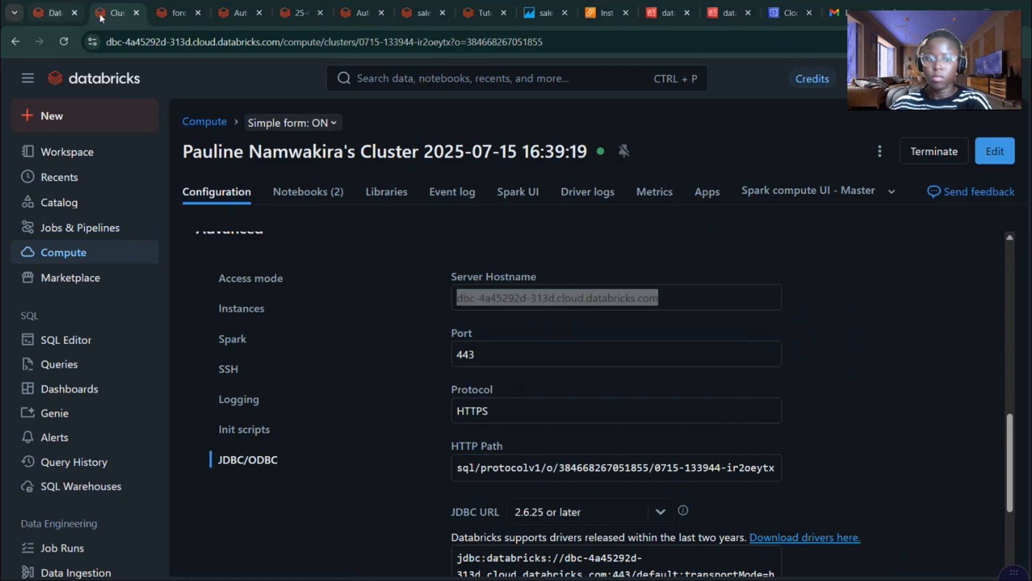
pyautogui.hotkey('alt', 'Tab')
pyautogui.click(350, 166)
pyautogui.hotkey('ctrl', 'v')
# Step: Copy the cluster's HTTP path from Databricks into the Power BI Desktop connection, then submit the details and connect
pyautogui.hotkey('alt', 'Tab')
pyautogui.moveTo(775, 467); pyautogui.dragTo(456, 468)
pyautogui.hotkey('ctrl', 'c')
pyautogui.hotkey('alt', 'Tab')
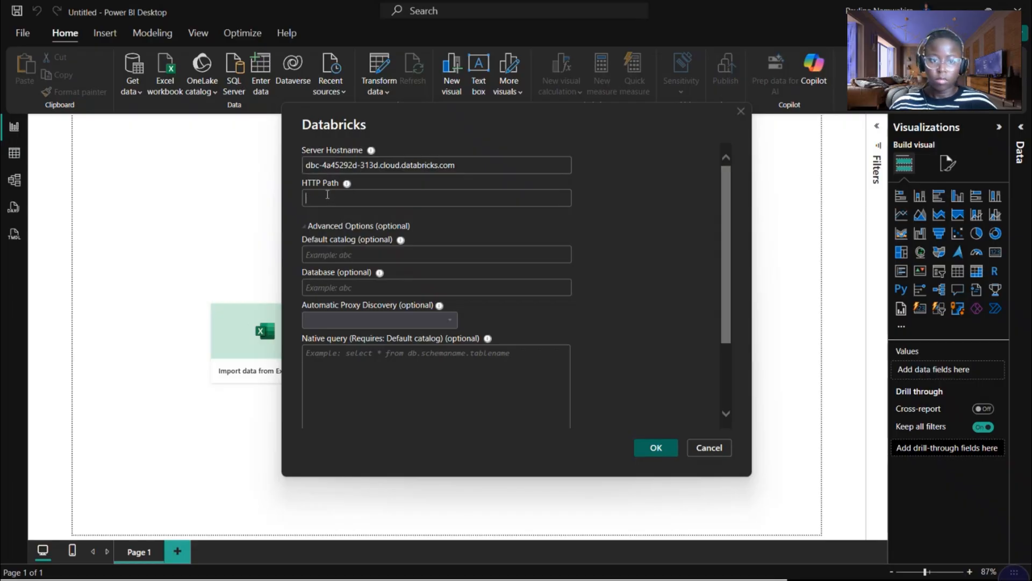
pyautogui.click(350, 197)
pyautogui.hotkey('ctrl', 'v')
pyautogui.click(655, 444)
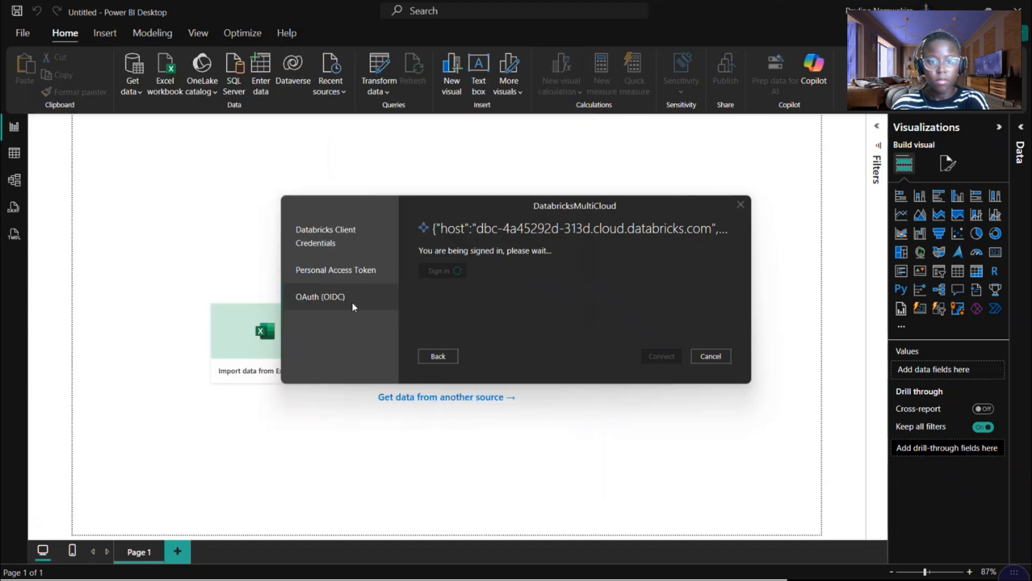
pyautogui.click(667, 355)
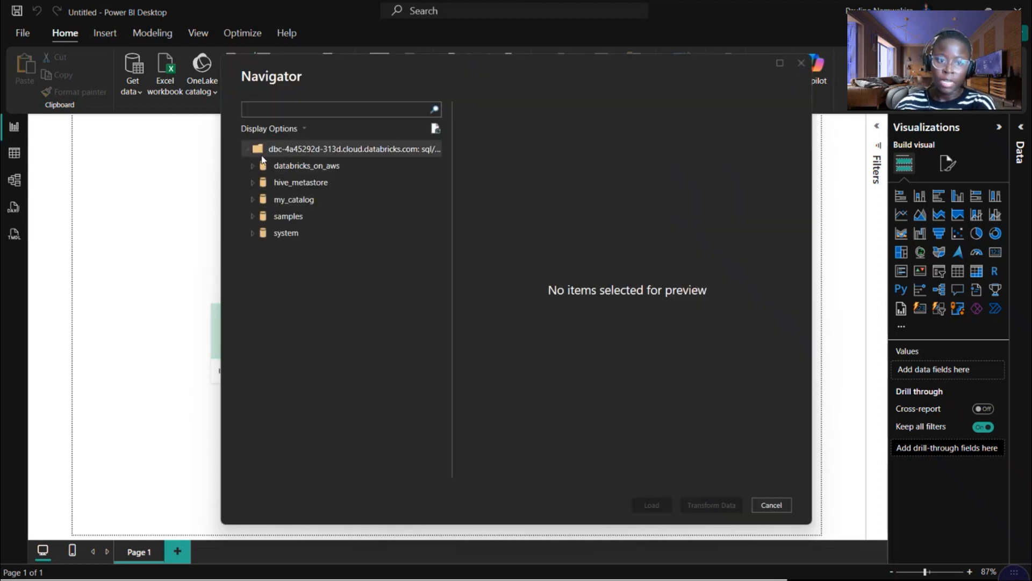
# Step: Load the sales_forecast and sales_record_silver tables from the sap_seminar schema of the databricks_on_aws catalog
pyautogui.click(253, 166)
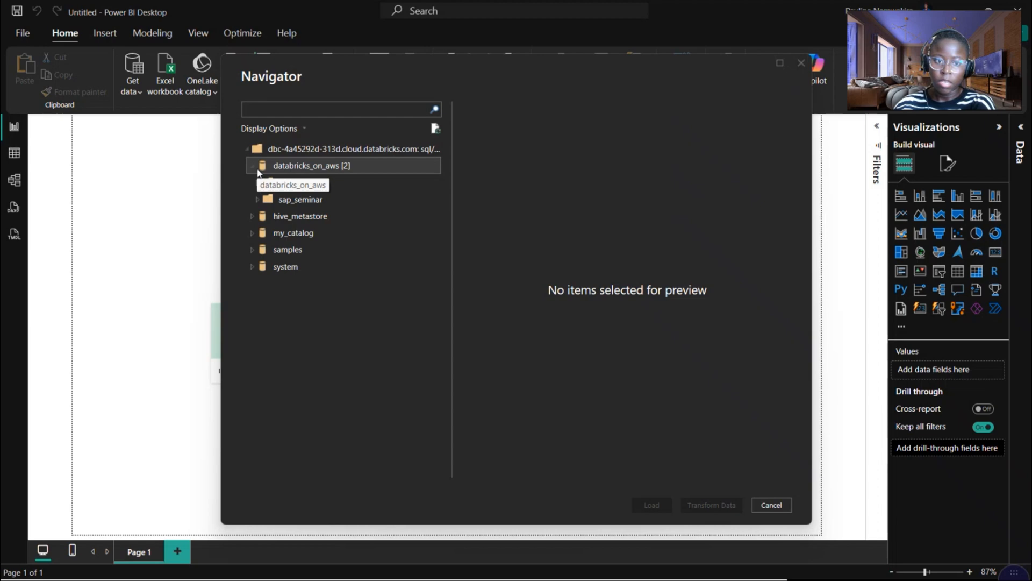
pyautogui.click(283, 201)
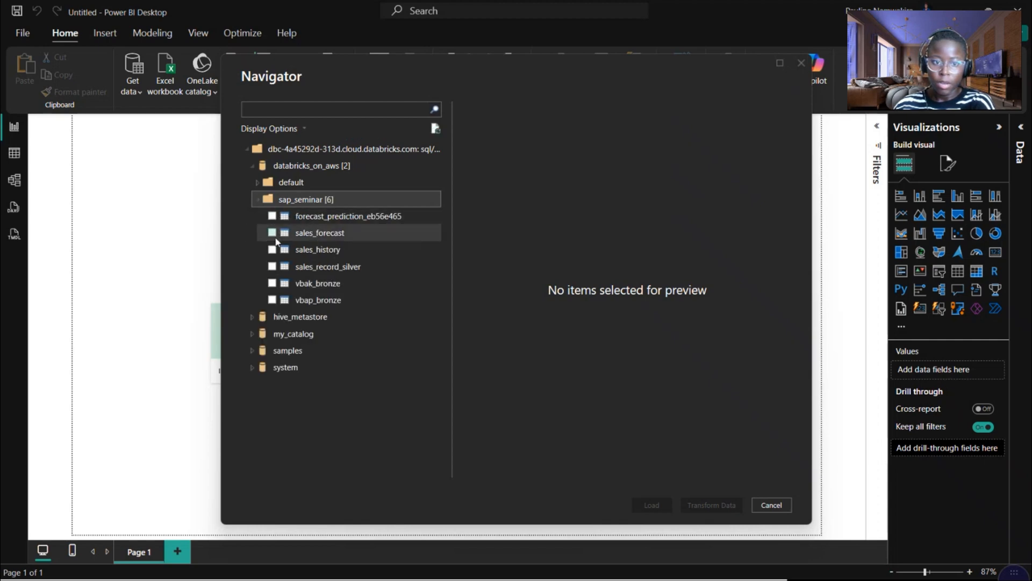
pyautogui.click(319, 235)
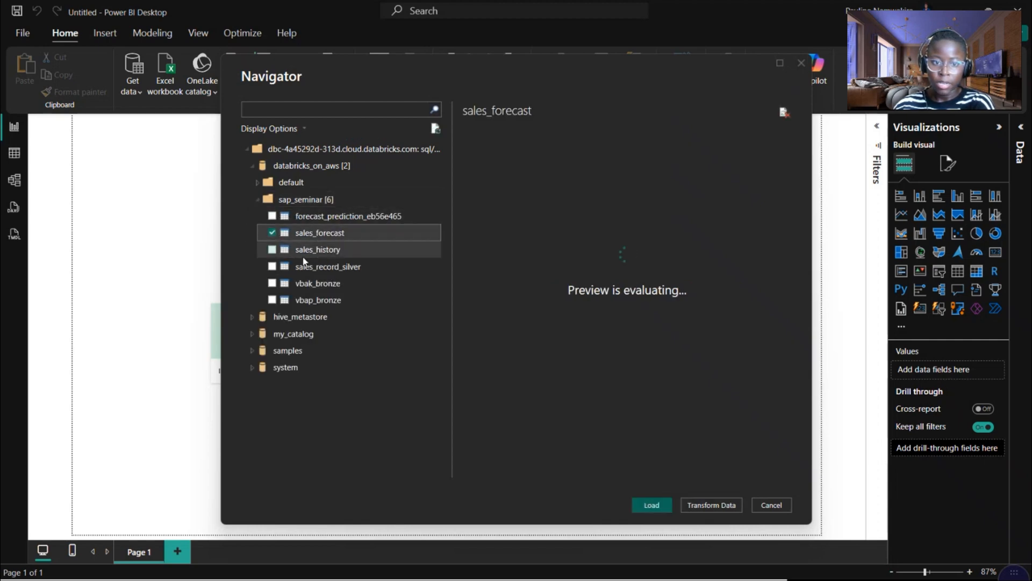
pyautogui.click(323, 266)
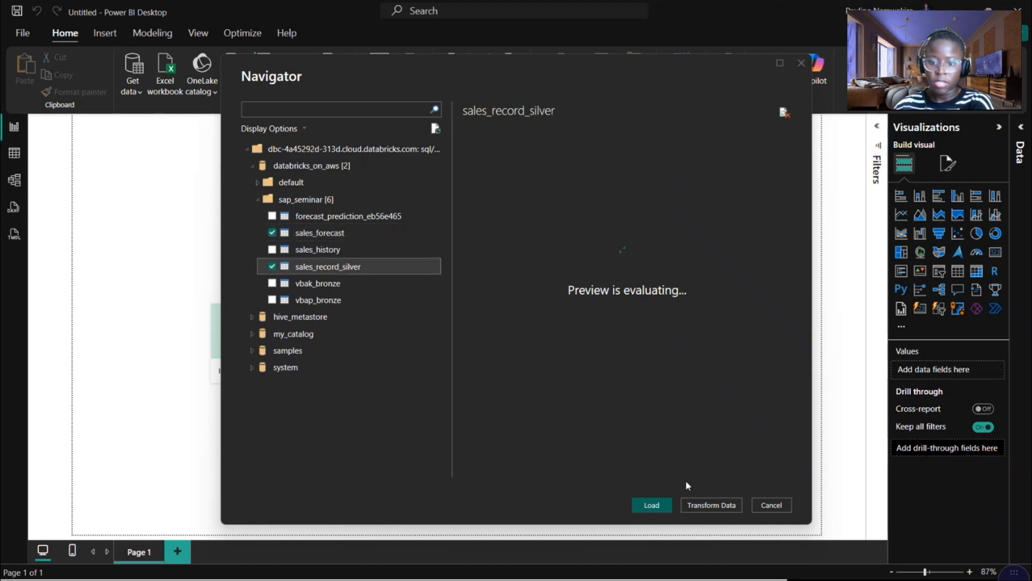
pyautogui.click(660, 507)
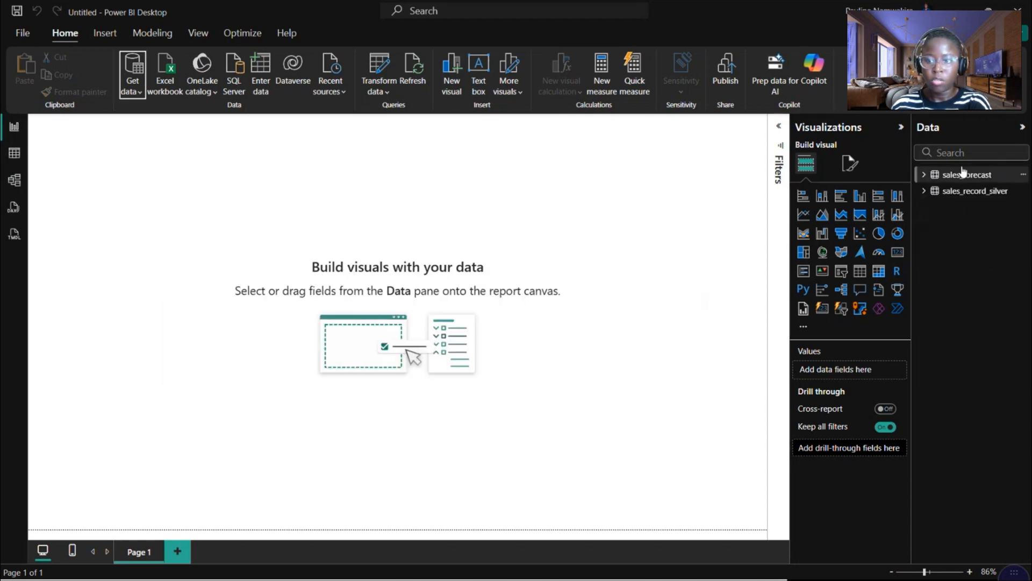
# Step: Add a line and stacked column chart of sales_forecast with Price, Price_lower and Price_upper as column values and YearMonth as X-axis
pyautogui.click(936, 176)
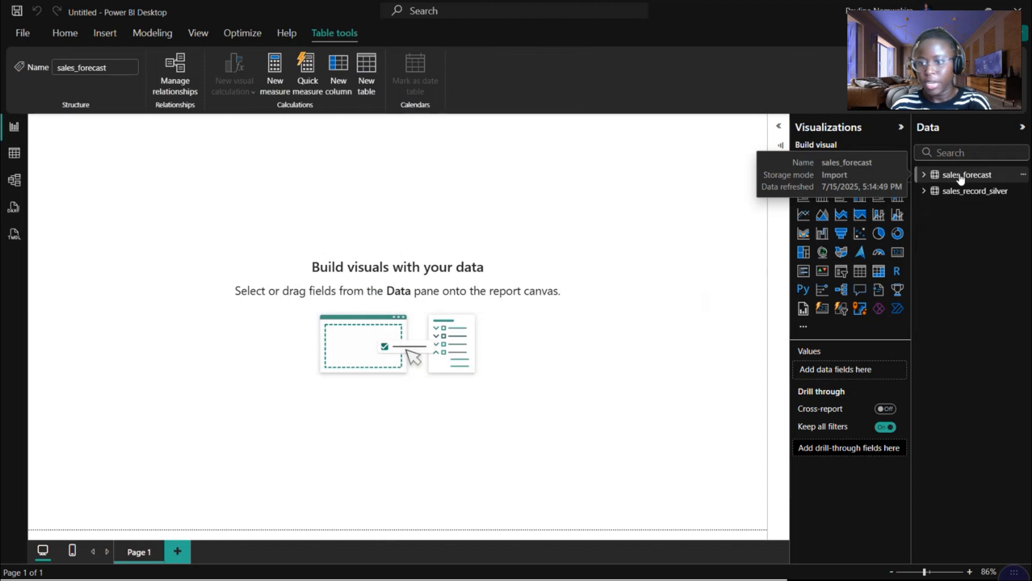
pyautogui.click(972, 195)
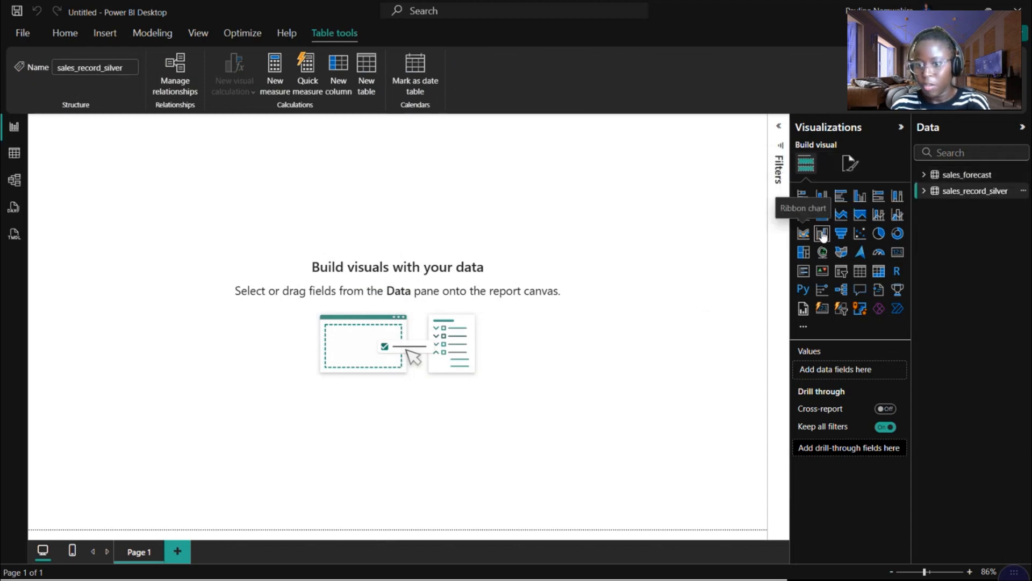
pyautogui.click(879, 216)
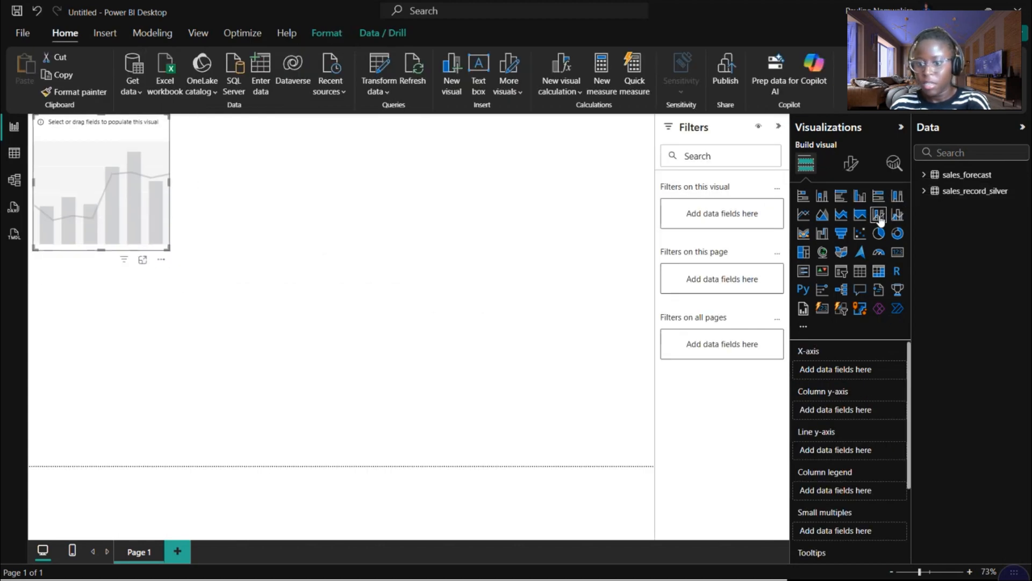
pyautogui.click(925, 176)
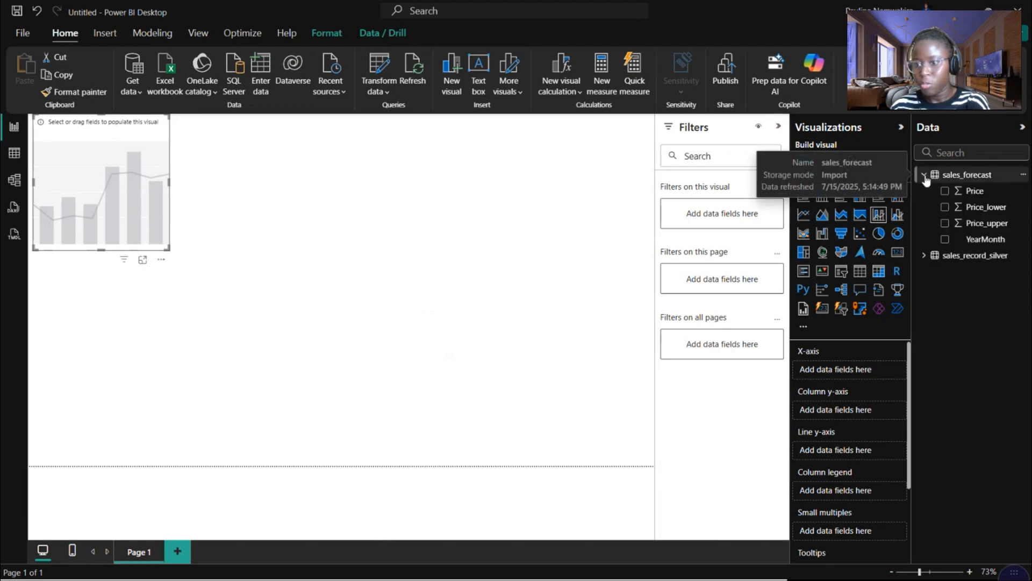
pyautogui.click(944, 207)
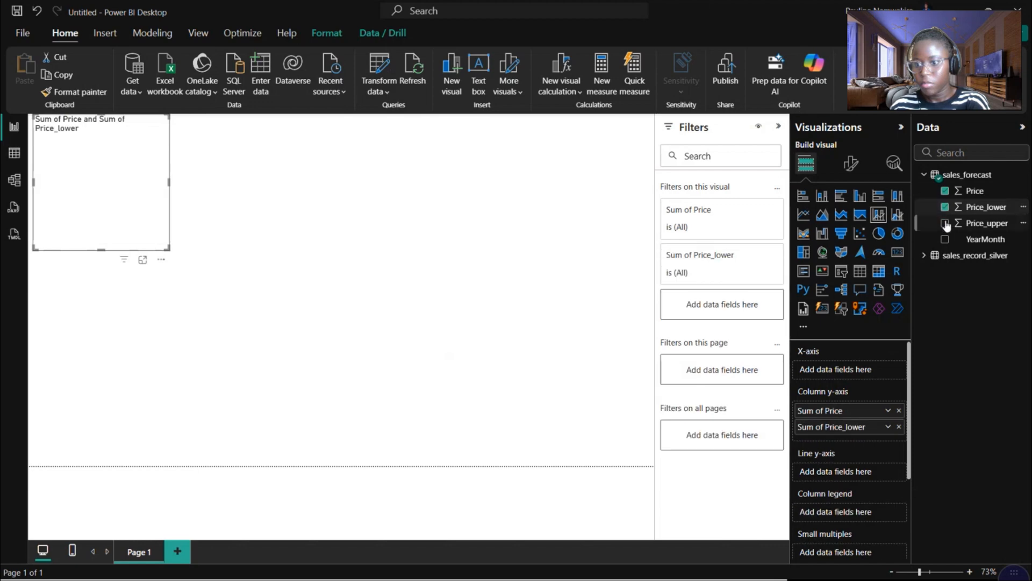
pyautogui.click(945, 223)
pyautogui.click(947, 240)
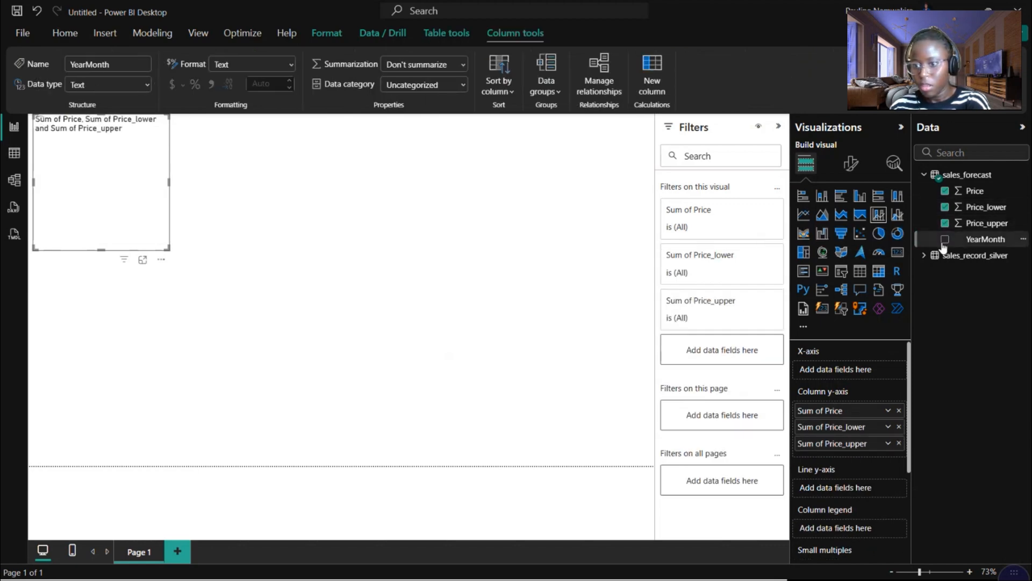
pyautogui.click(944, 240)
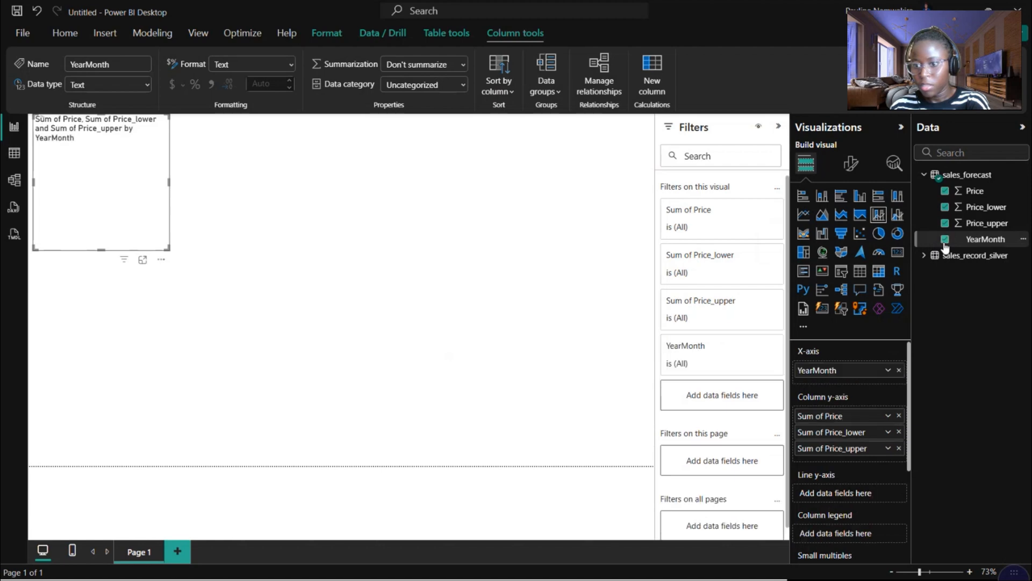
# Step: Convert the forecast visual to a line chart and enlarge it to cover most of the report page
pyautogui.click(805, 218)
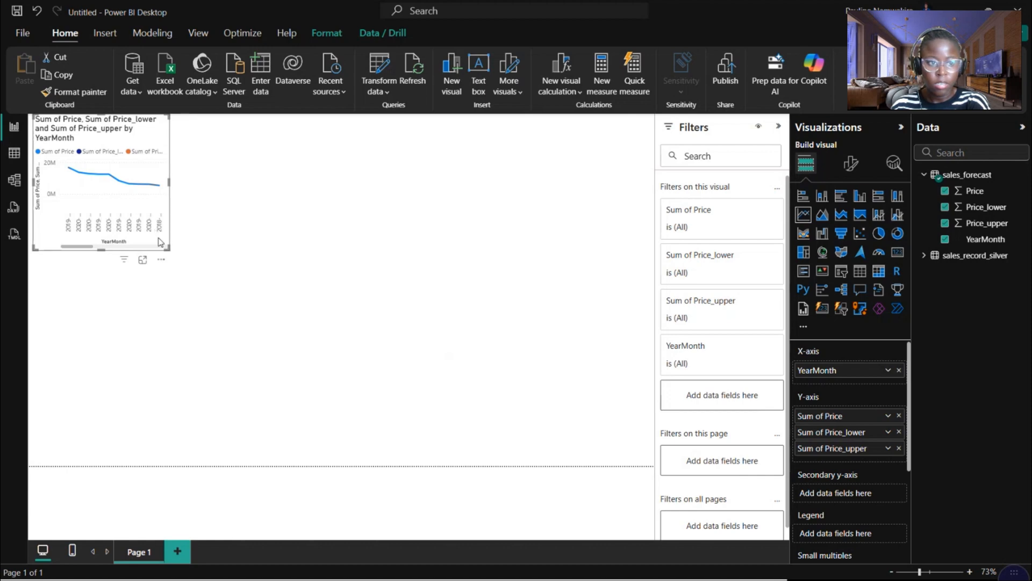
pyautogui.moveTo(169, 254); pyautogui.dragTo(575, 424)
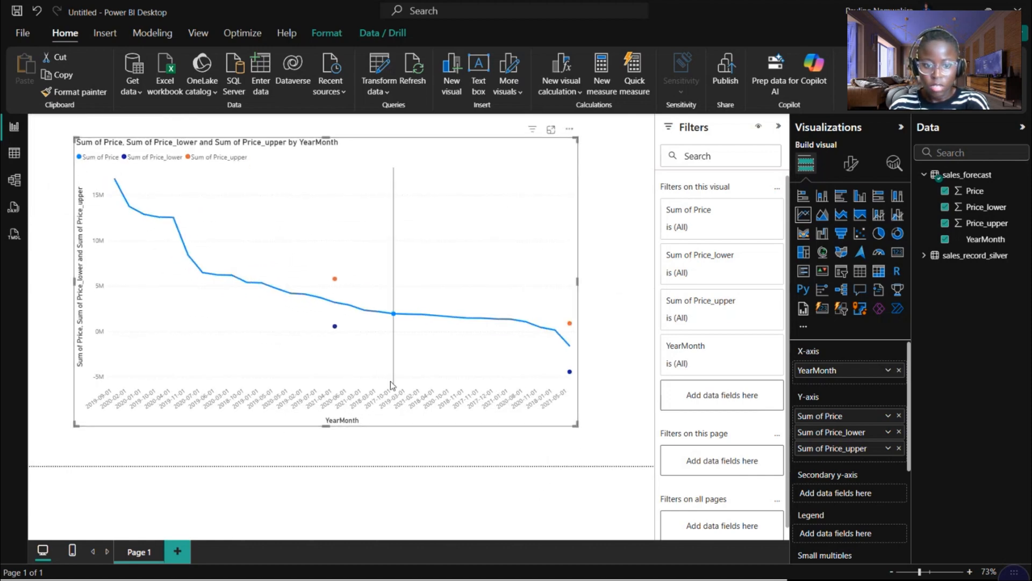
# Step: Sort the forecast line chart's axis by YearMonth
pyautogui.click(569, 129)
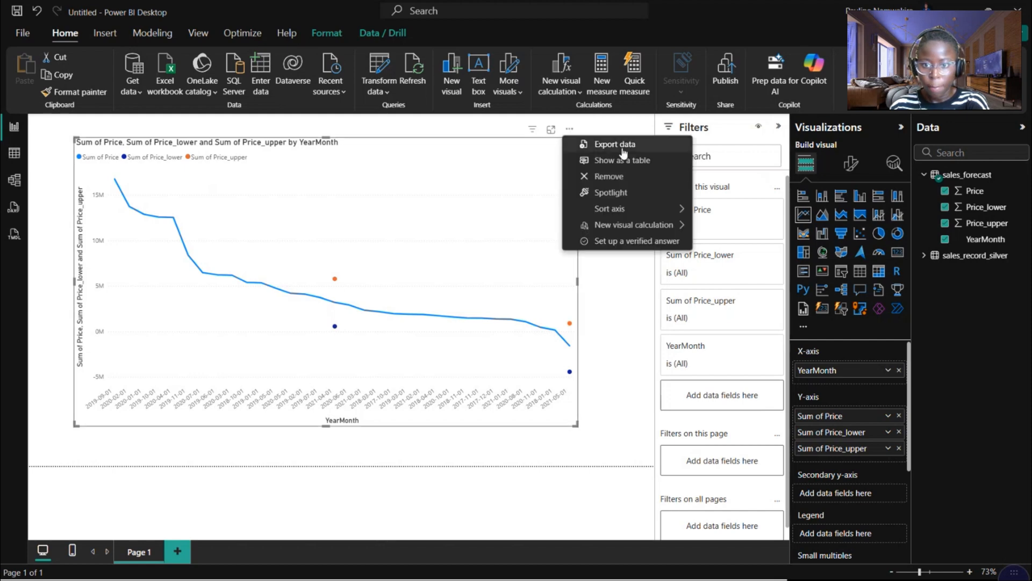
pyautogui.moveTo(645, 209)
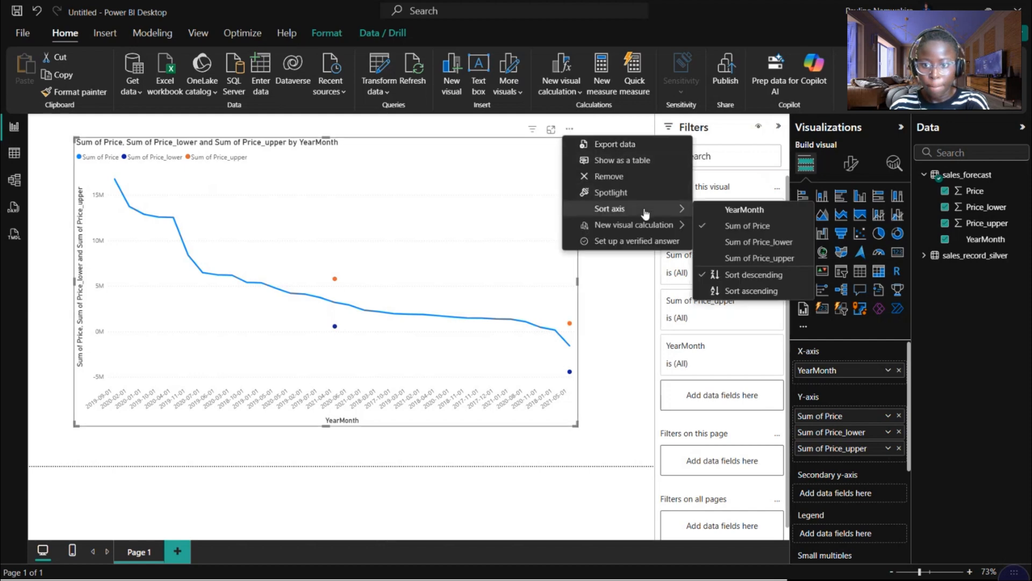
pyautogui.click(726, 212)
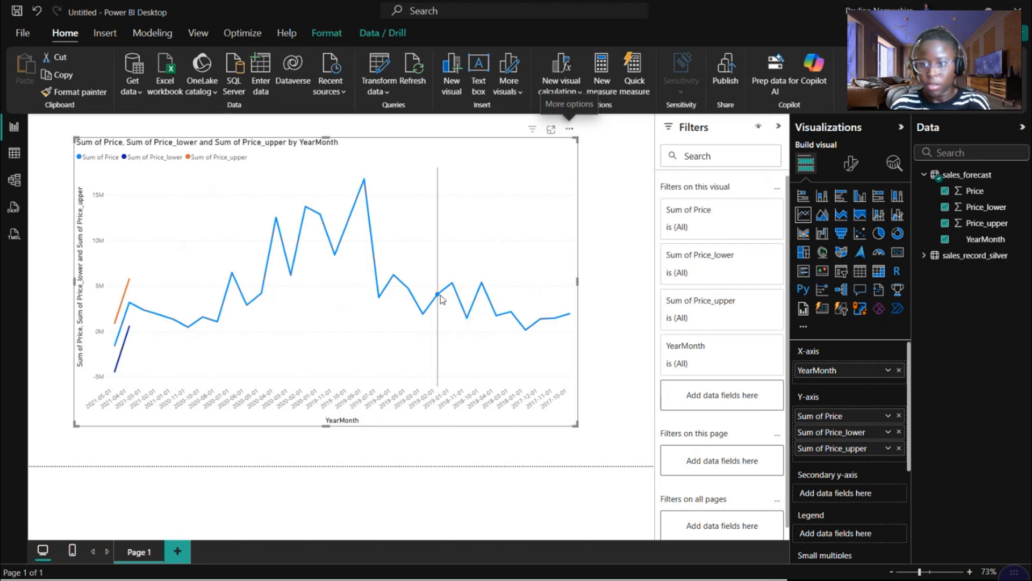
# Step: Show markers for all series in the forecast line chart and deselect the chart
pyautogui.click(850, 163)
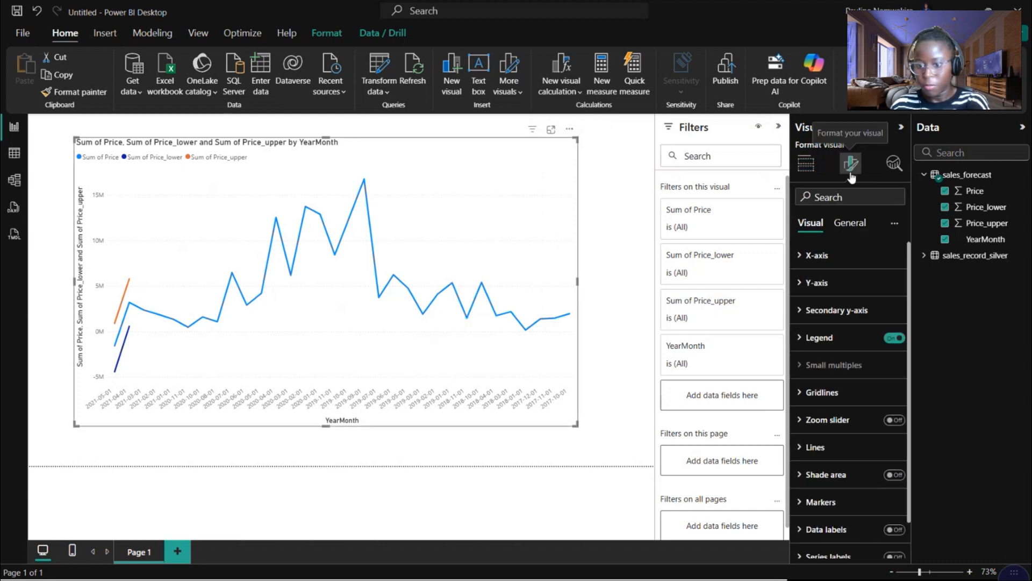
pyautogui.click(821, 501)
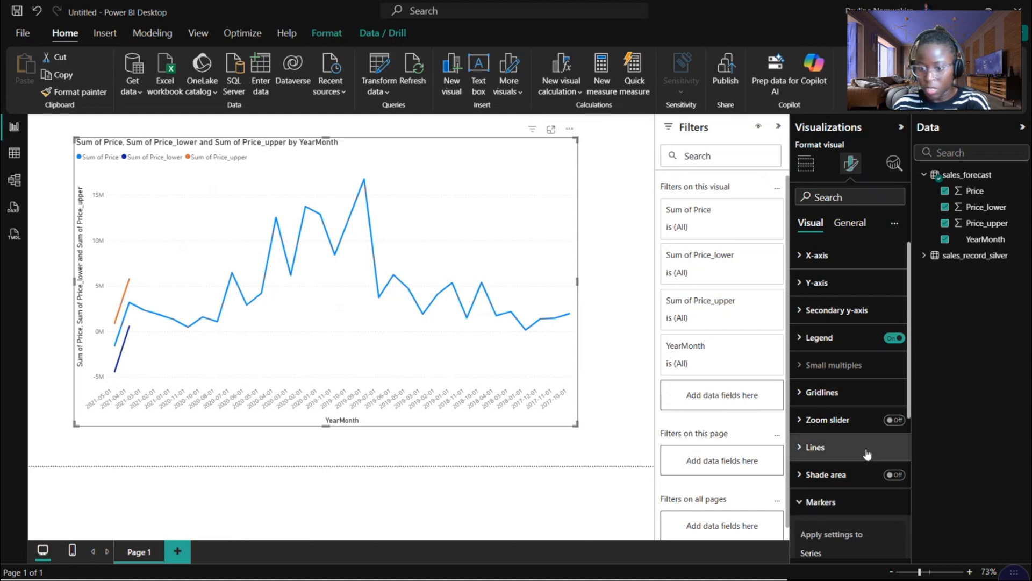
pyautogui.scroll(-2, 907, 449)
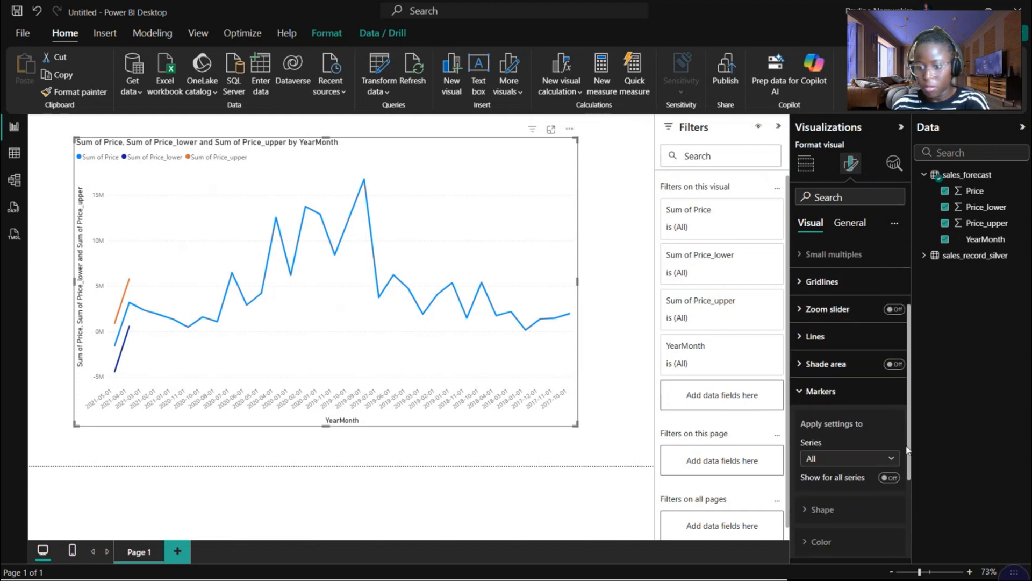
pyautogui.click(890, 478)
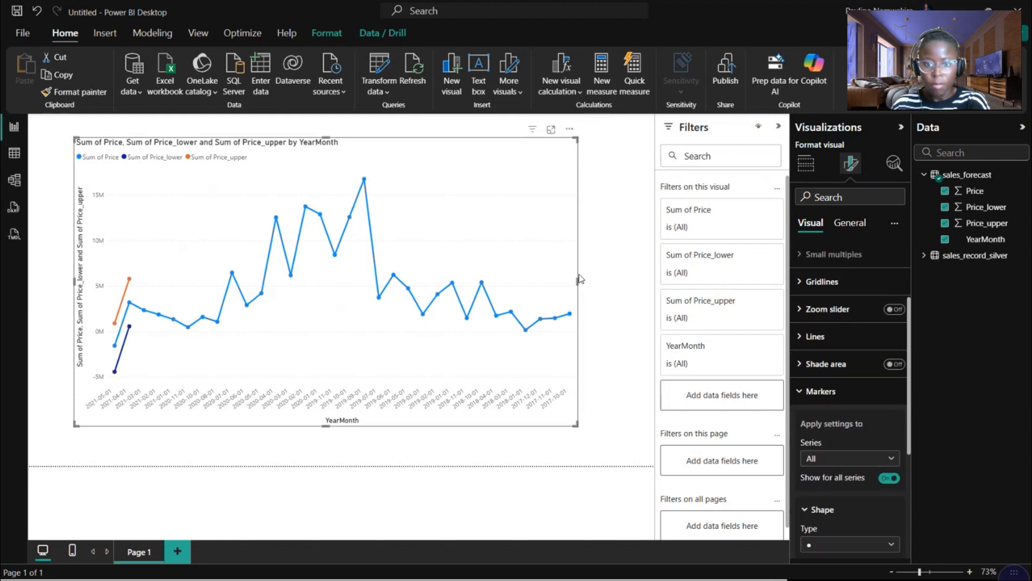
pyautogui.click(593, 436)
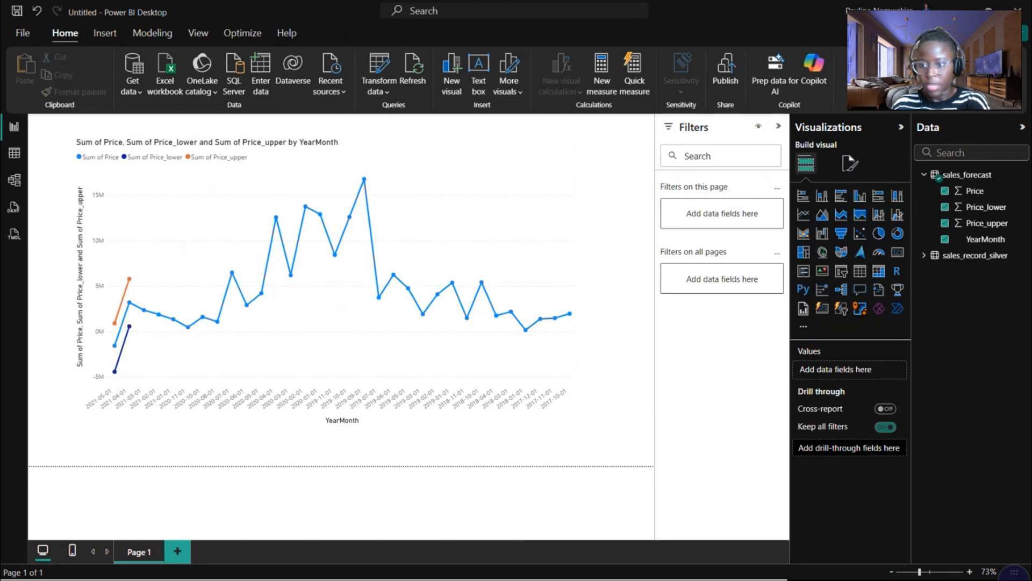
# Step: Add a line and stacked column chart of sales_record_silver with ItemGroup as X-axis and Price as column value
pyautogui.click(956, 257)
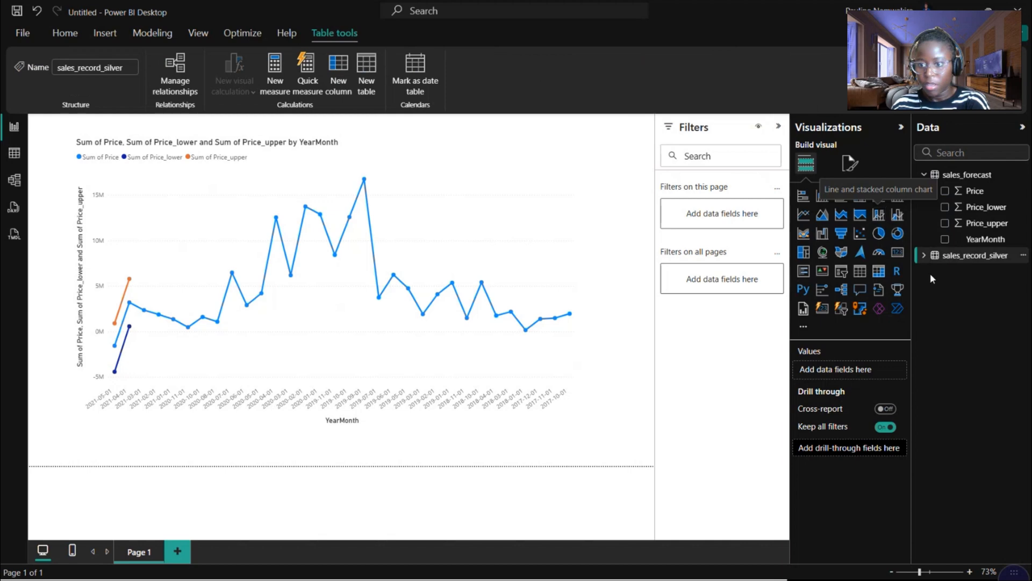
pyautogui.click(924, 255)
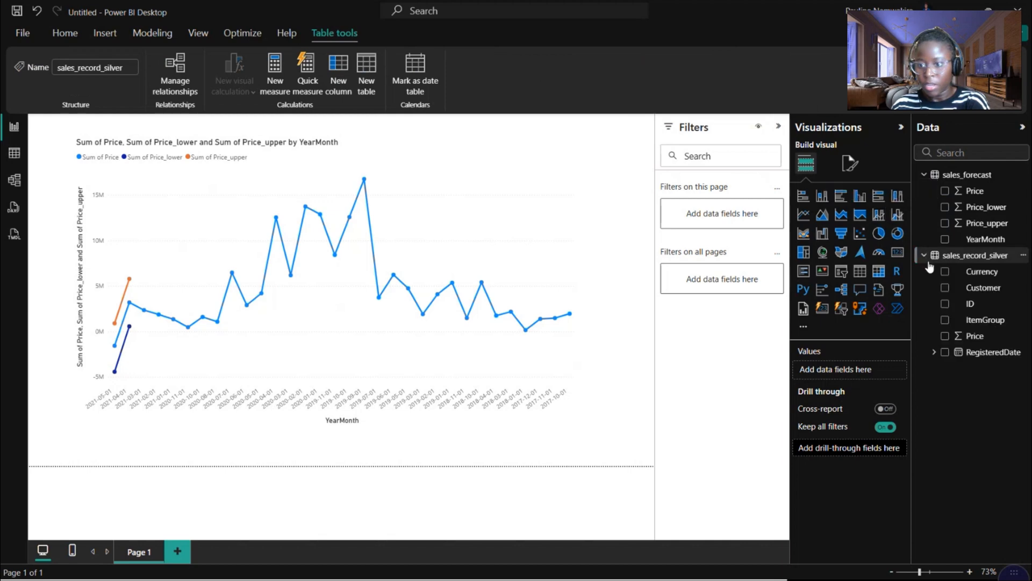
pyautogui.click(945, 319)
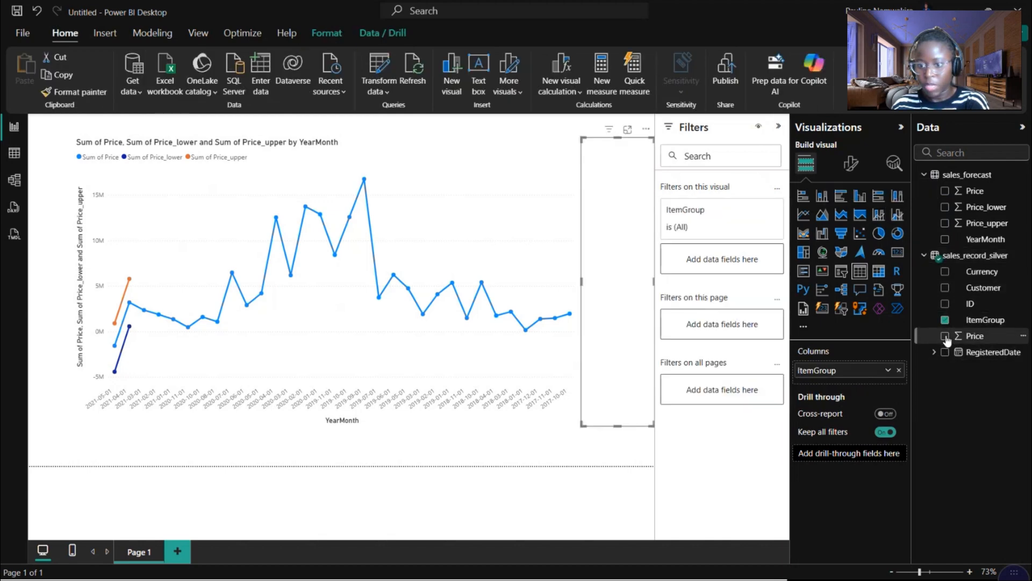
pyautogui.click(945, 336)
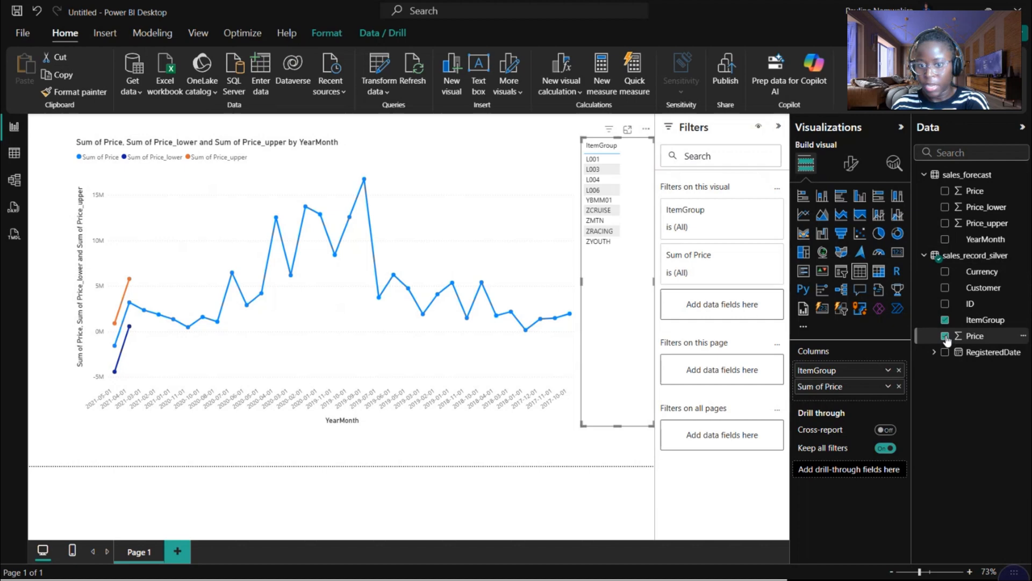
pyautogui.click(879, 218)
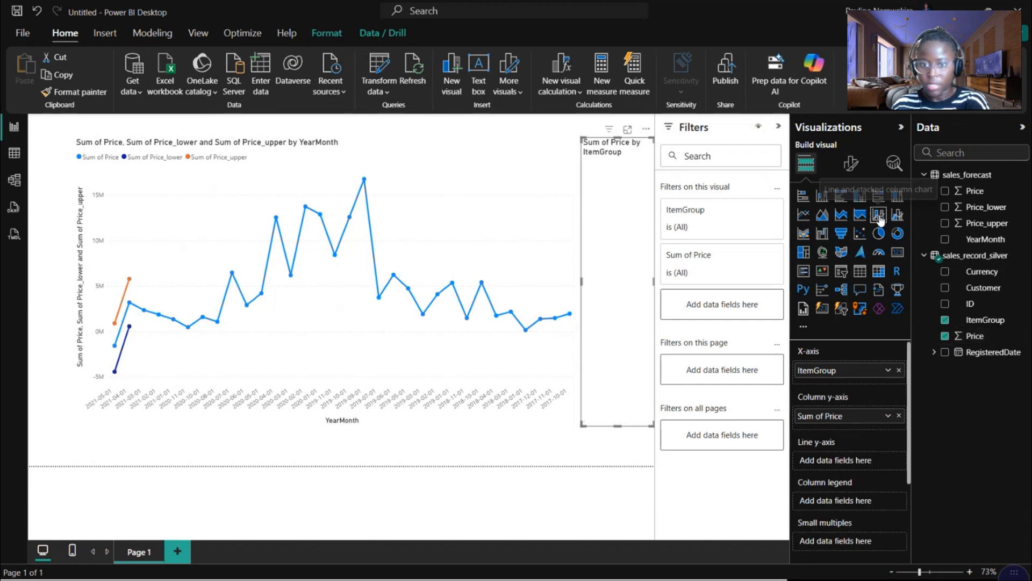
# Step: Widen the ItemGroup chart over the forecast chart, shift it slightly down, and add ItemGroup as its line Y-axis value
pyautogui.moveTo(433, 257); pyautogui.dragTo(340, 258)
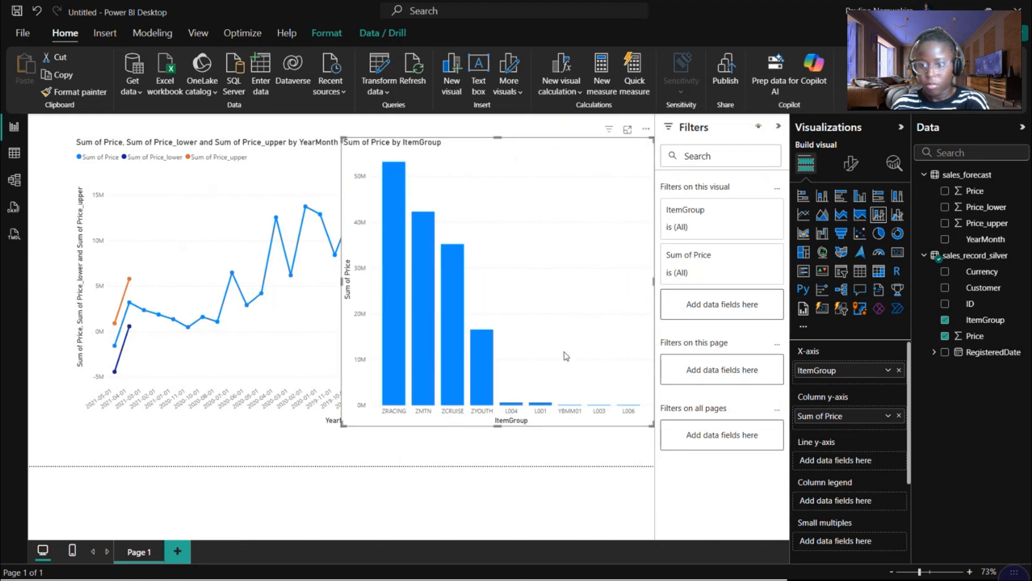
pyautogui.moveTo(985, 320); pyautogui.dragTo(850, 460)
pyautogui.moveTo(480, 254); pyautogui.dragTo(480, 295)
pyautogui.click(214, 407)
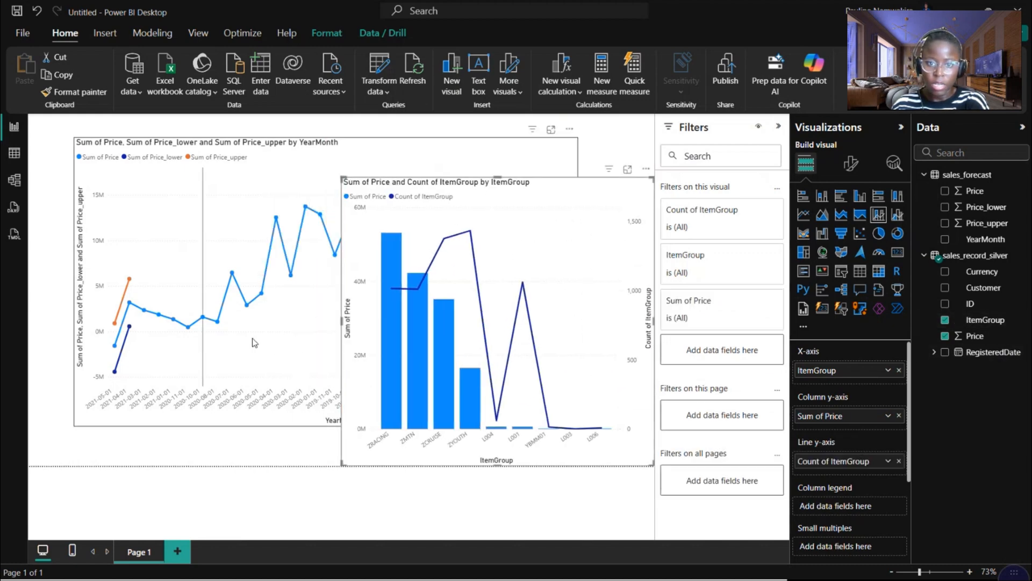
pyautogui.click(545, 146)
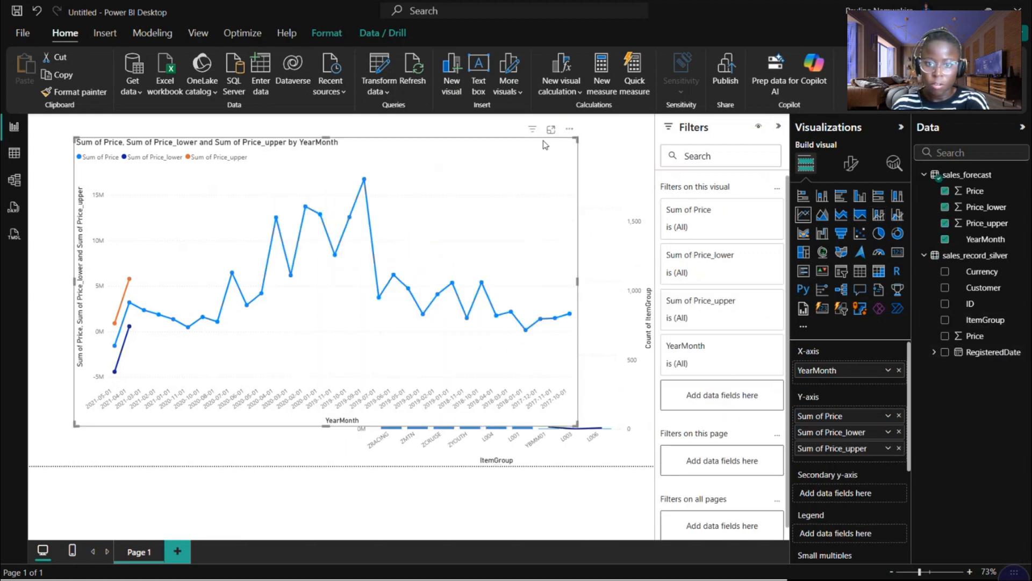
pyautogui.click(588, 449)
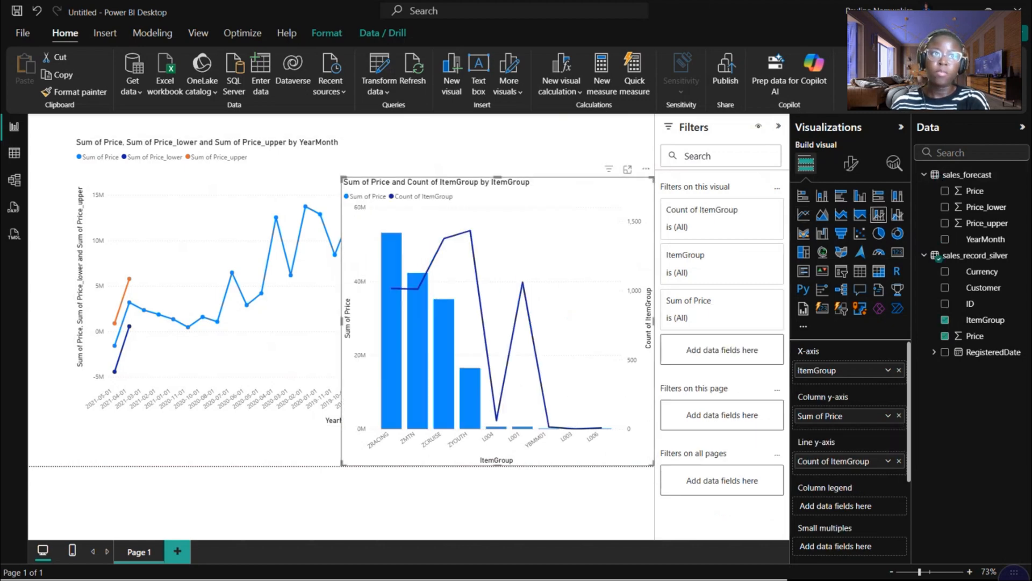